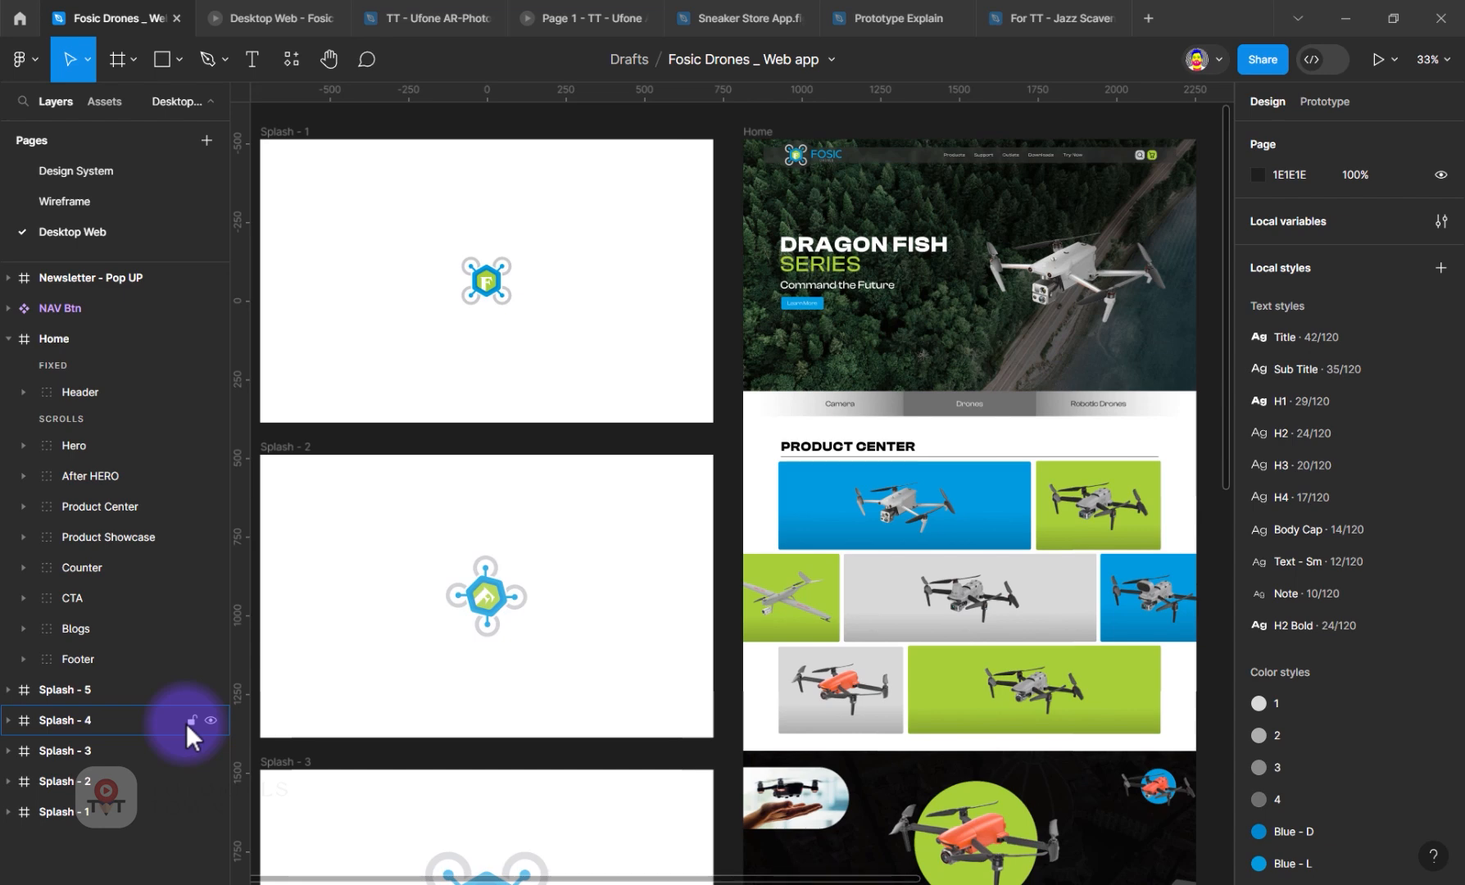
left_click_drag(730, 417, 677, 382)
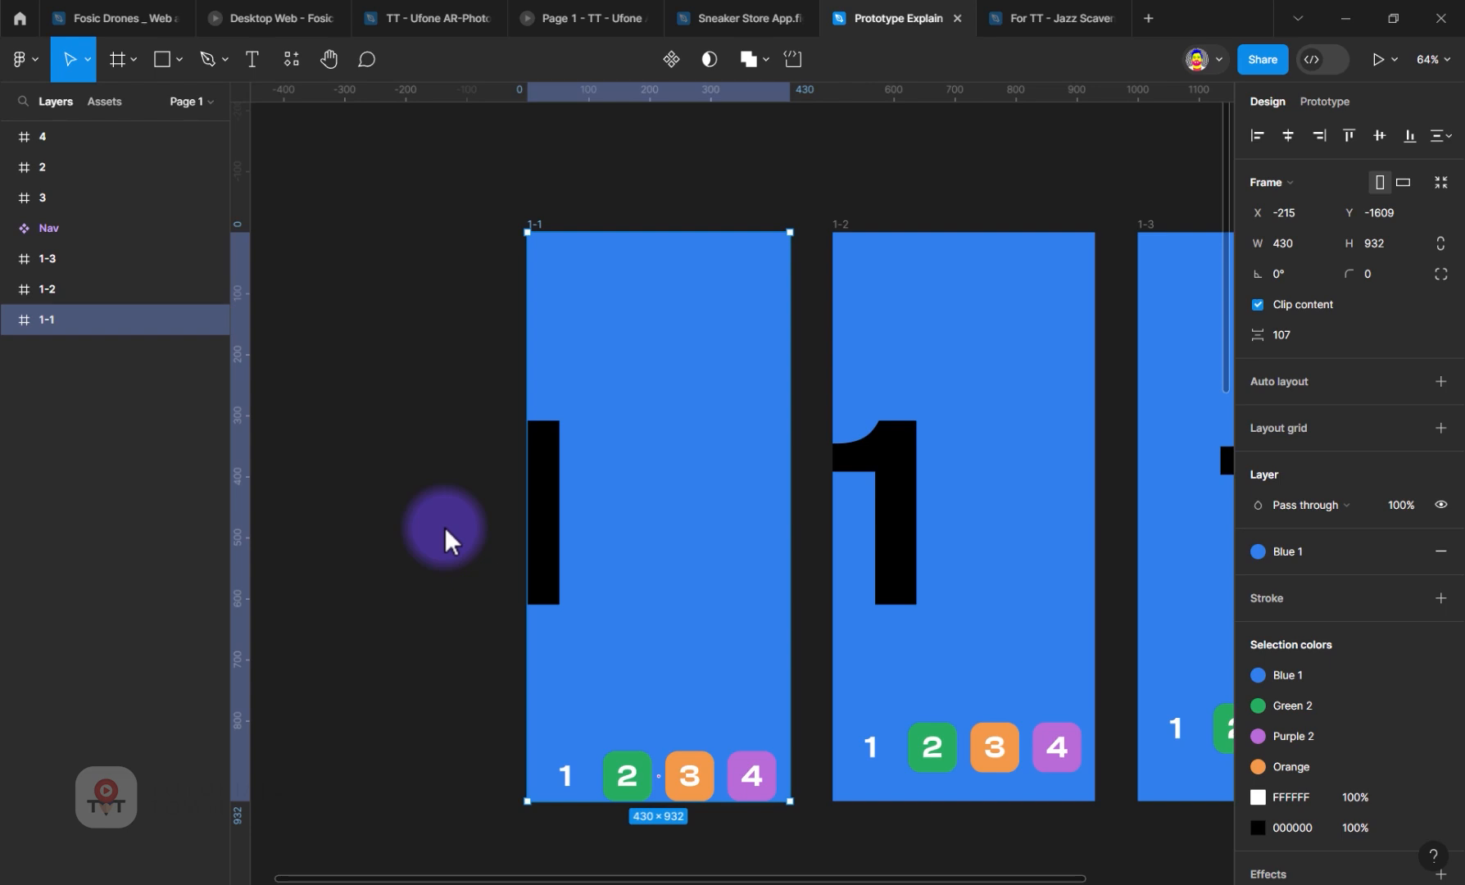
scroll(824, 483, "down", 3)
scroll(824, 484, "right", 2)
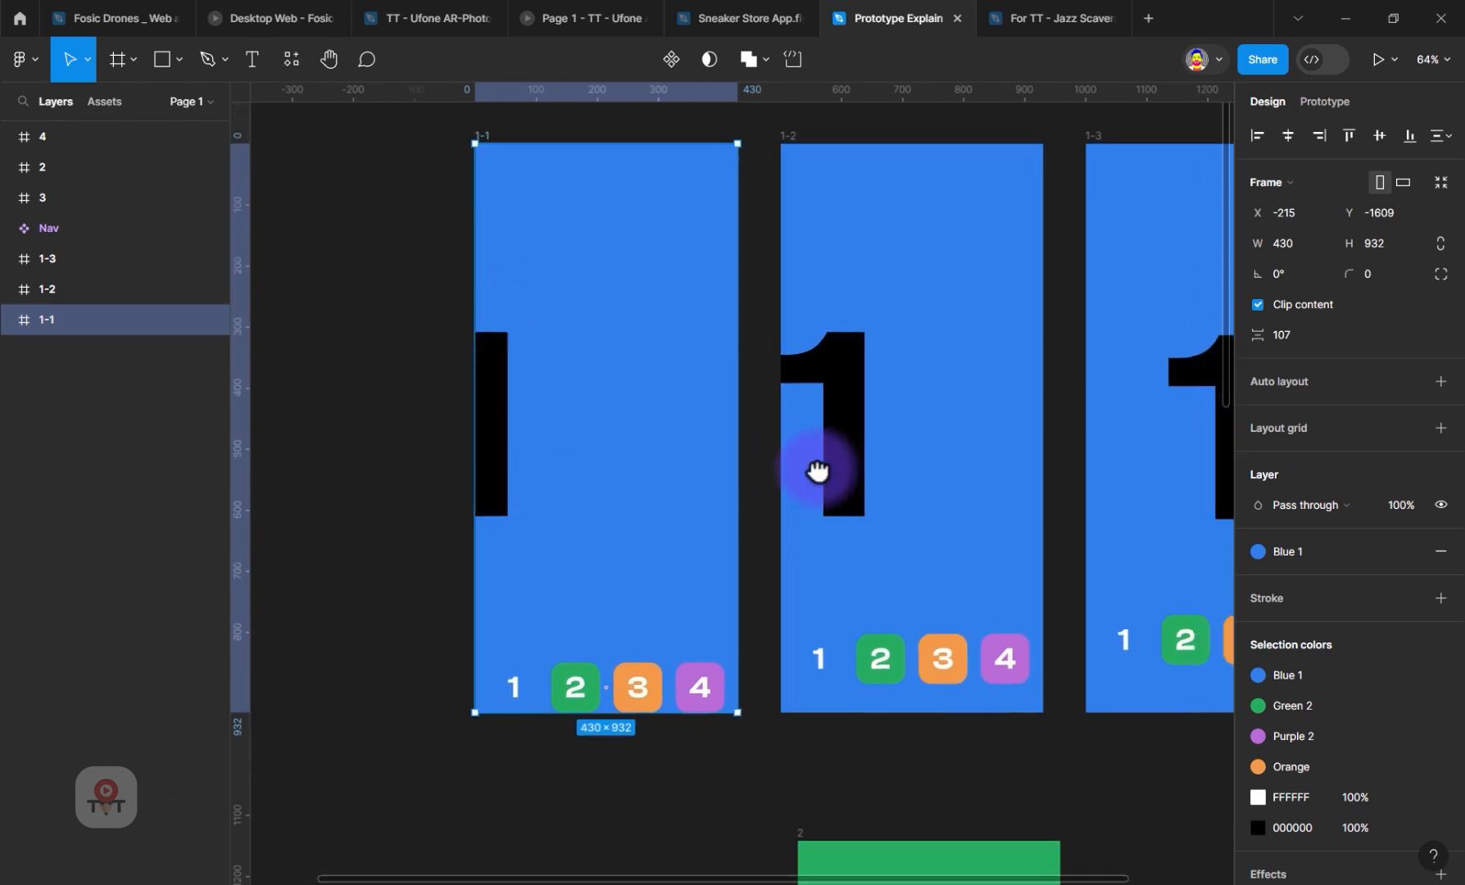
scroll(755, 582, "down", 10)
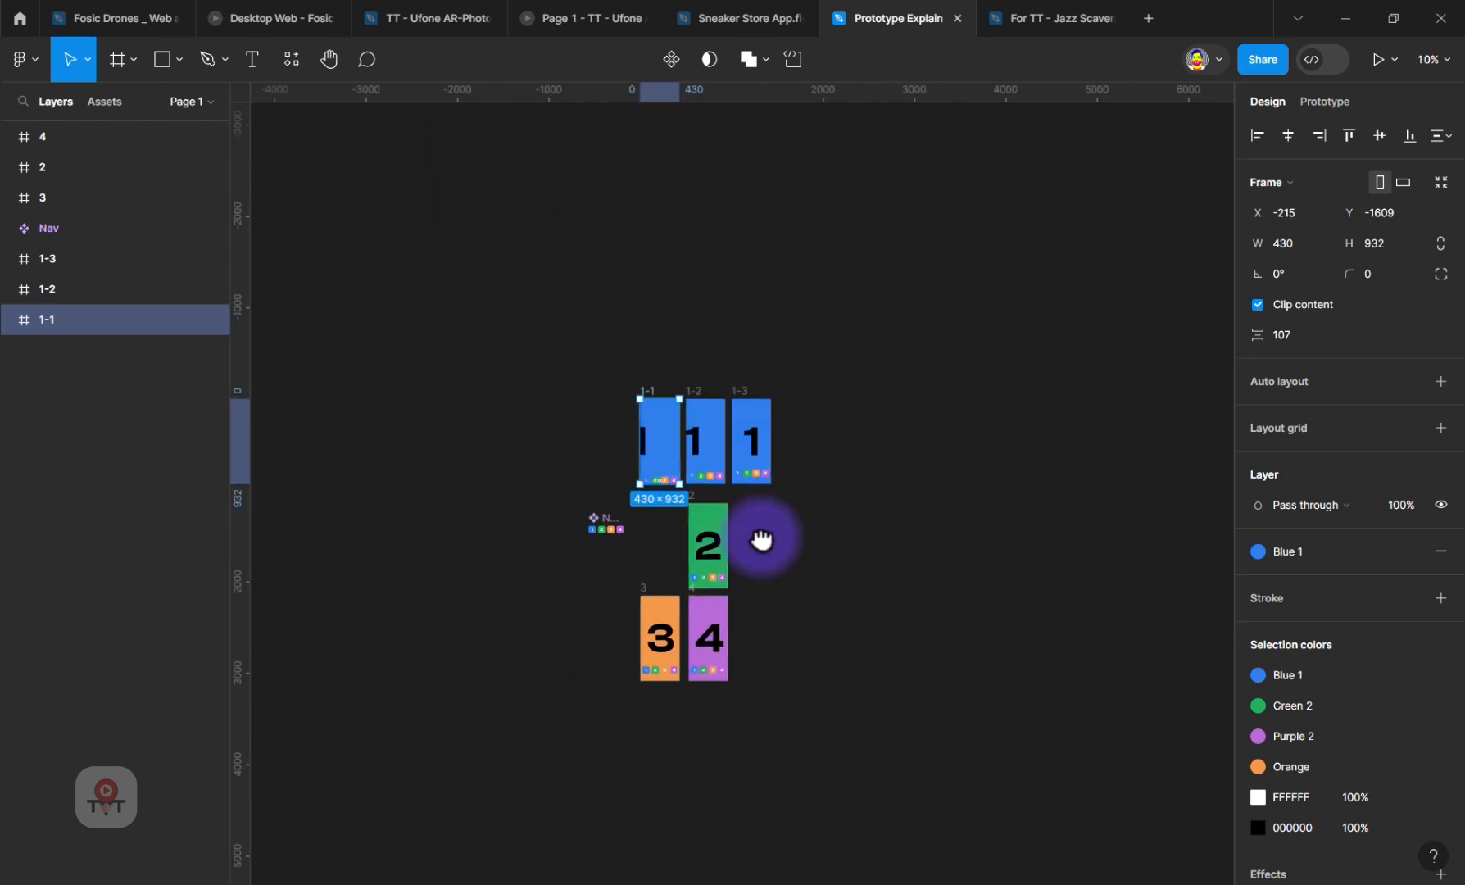
scroll(613, 518, "up", 3)
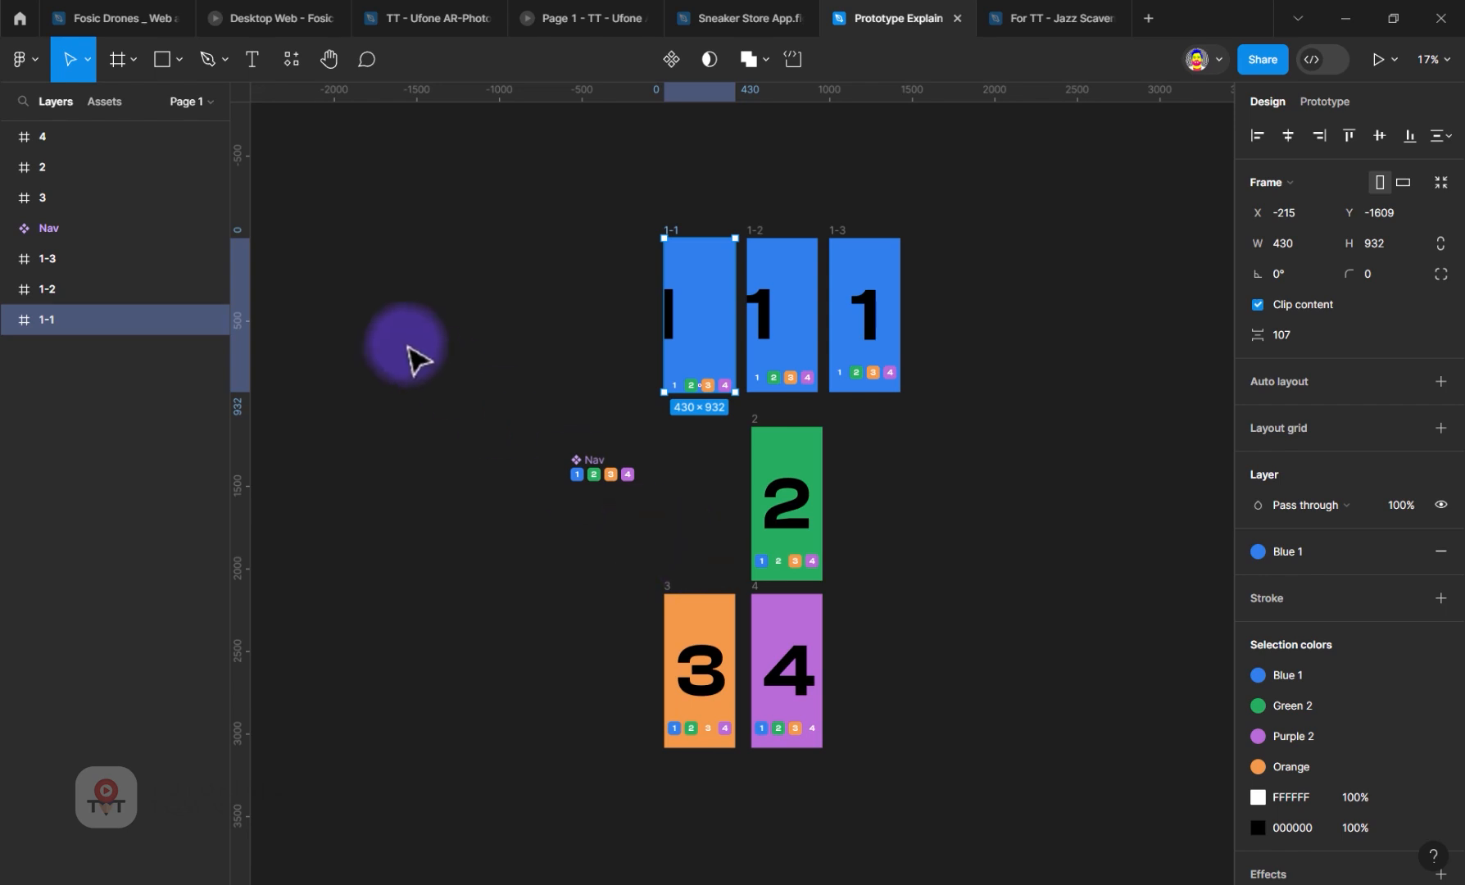
Step: Add a new page named "Buttons" and place an iPhone 14 & 15 Pro Max frame on it
left_click(204, 101)
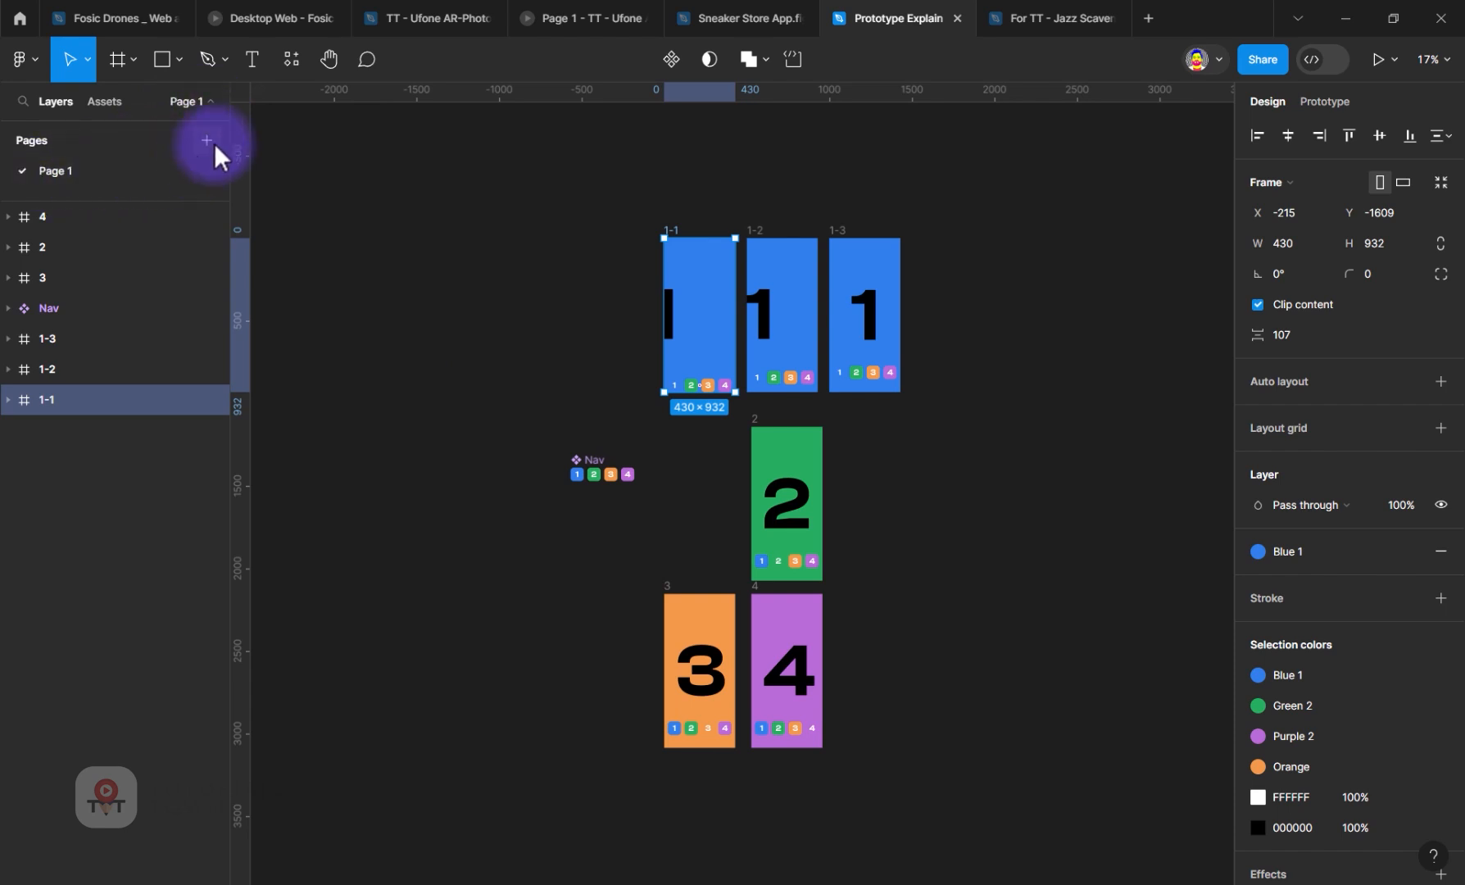
left_click(205, 138)
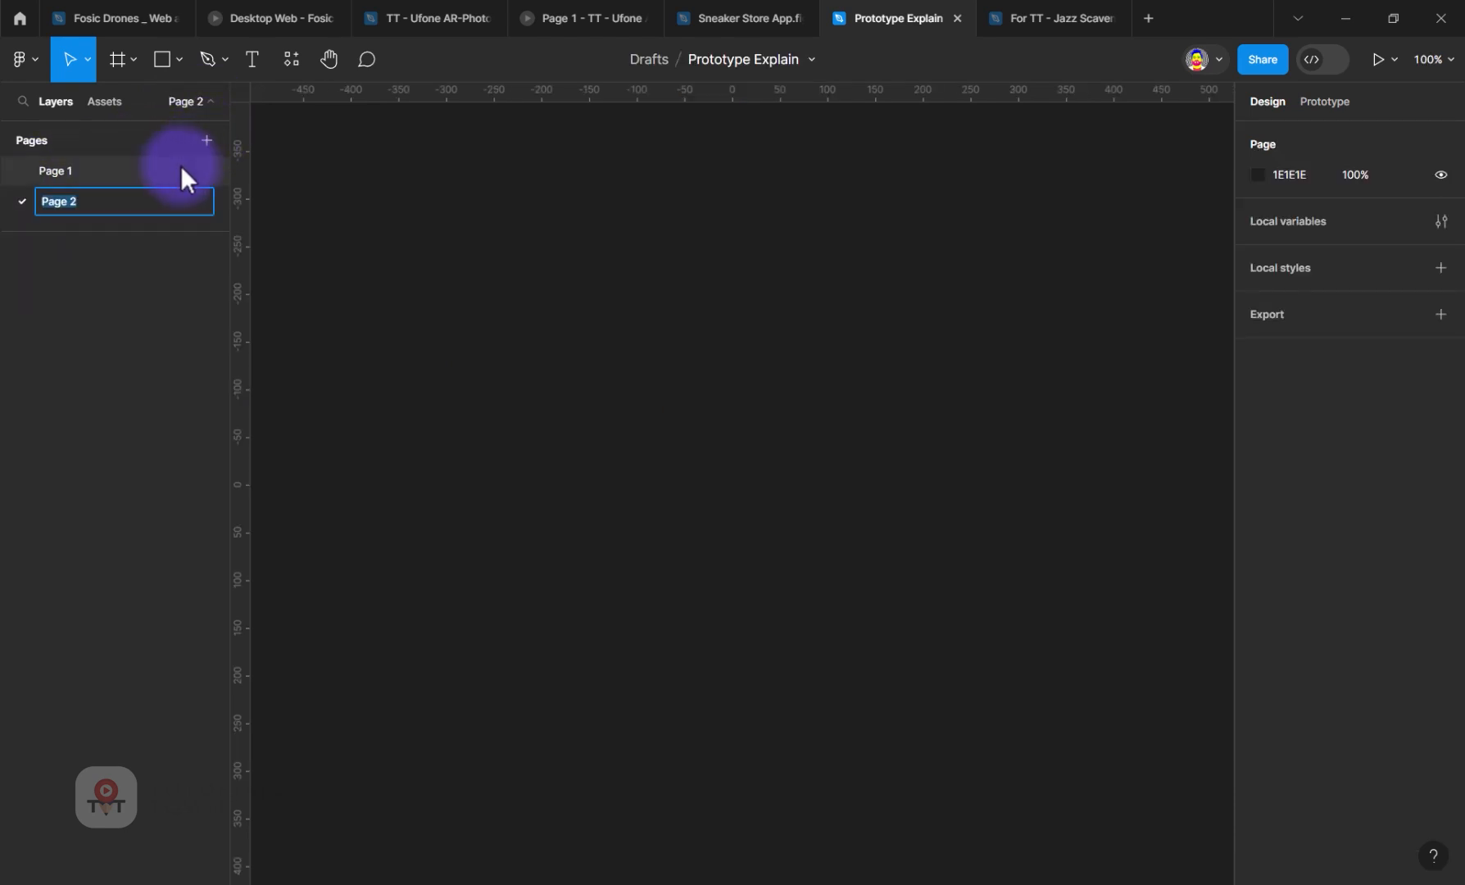
type("Buttons")
key("Return")
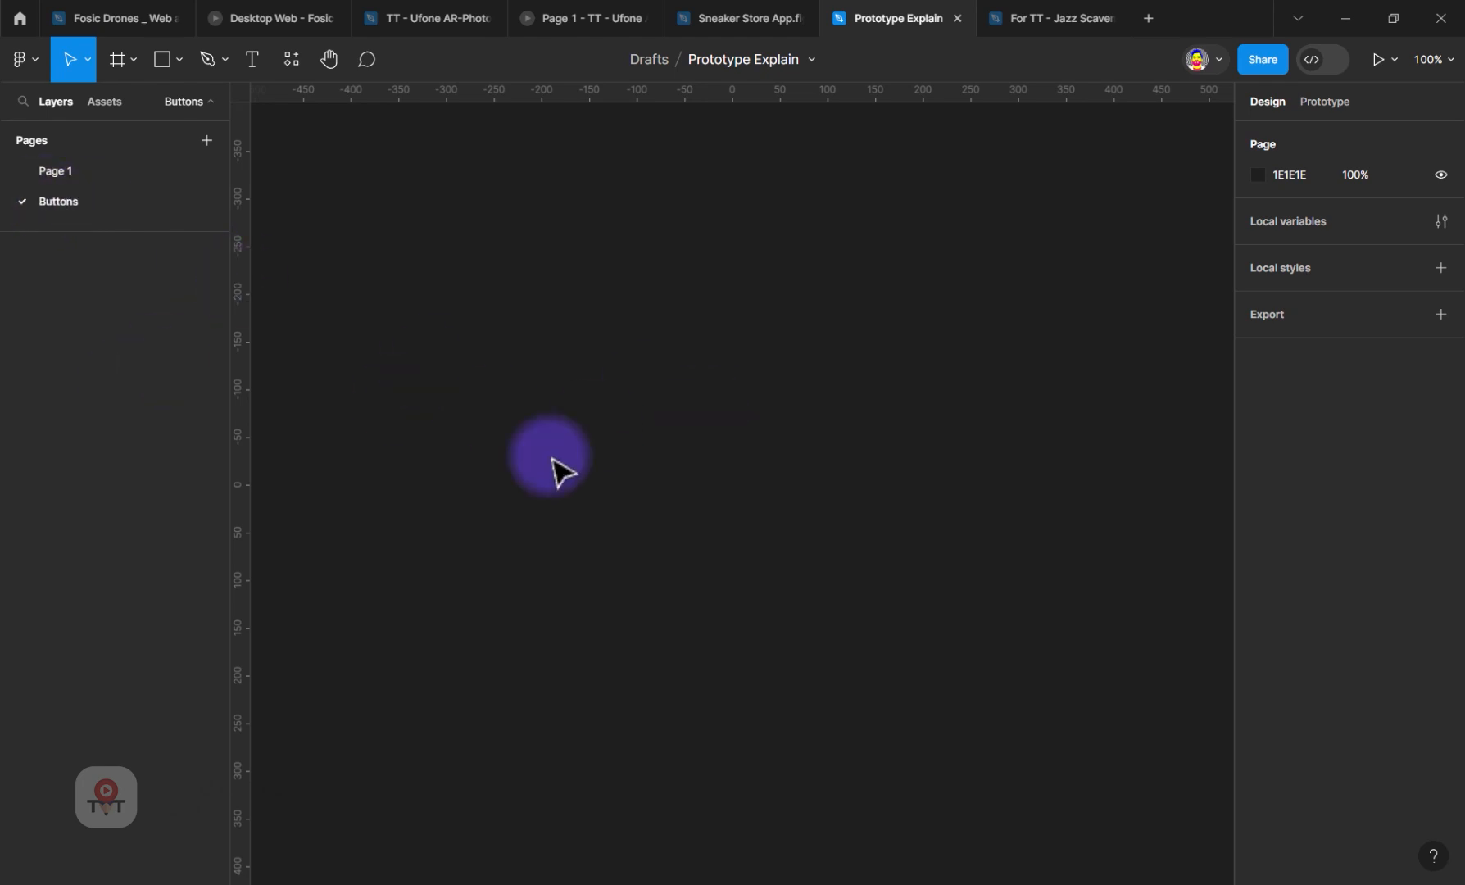
left_click(114, 59)
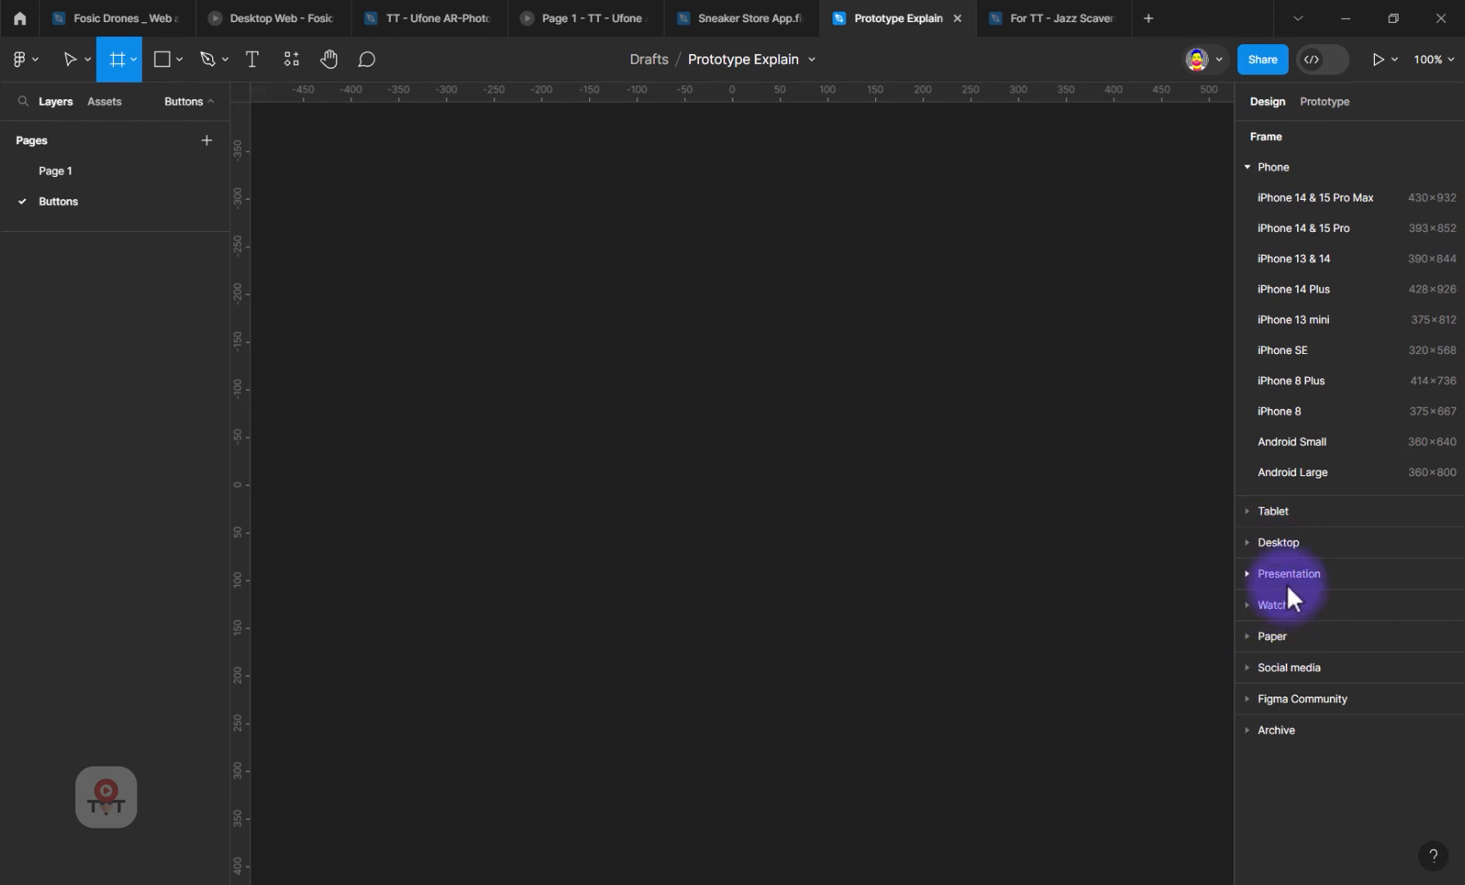
left_click(1275, 198)
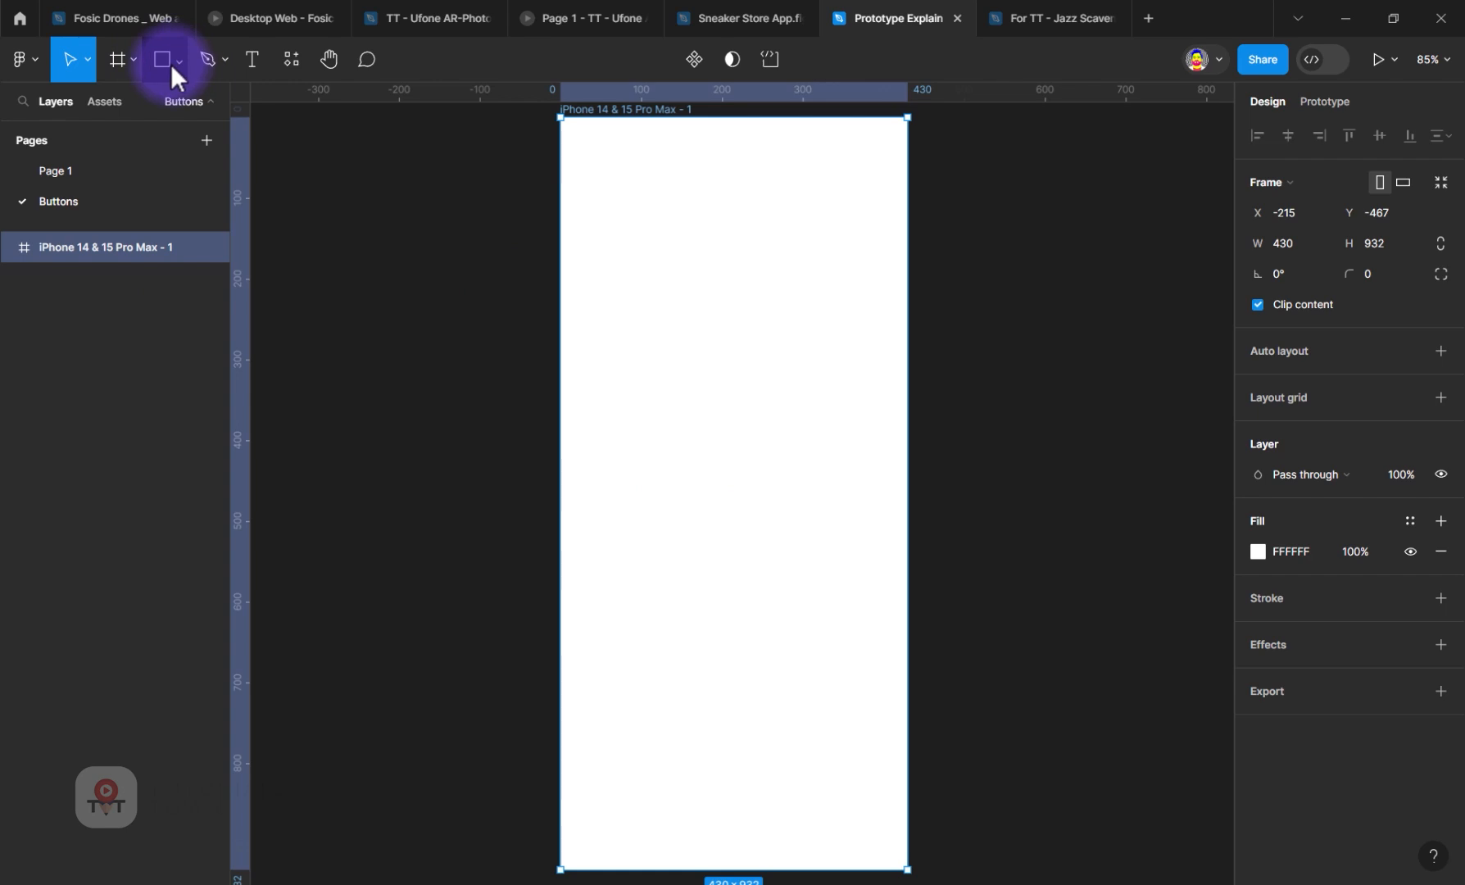
Step: Add a text layer reading "Button" inside the iPhone frame
left_click(248, 60)
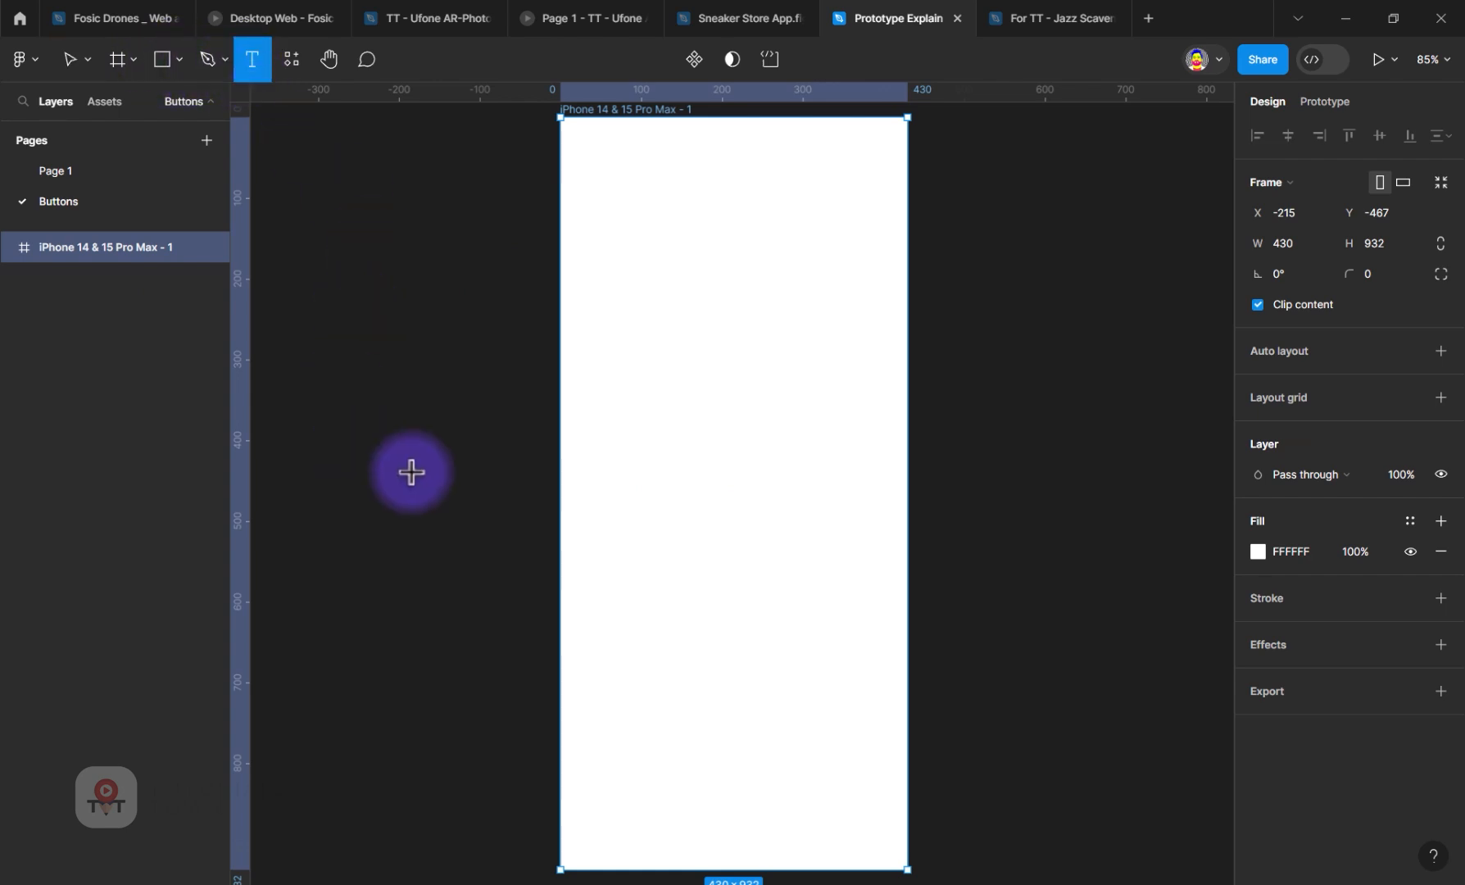
left_click(636, 450)
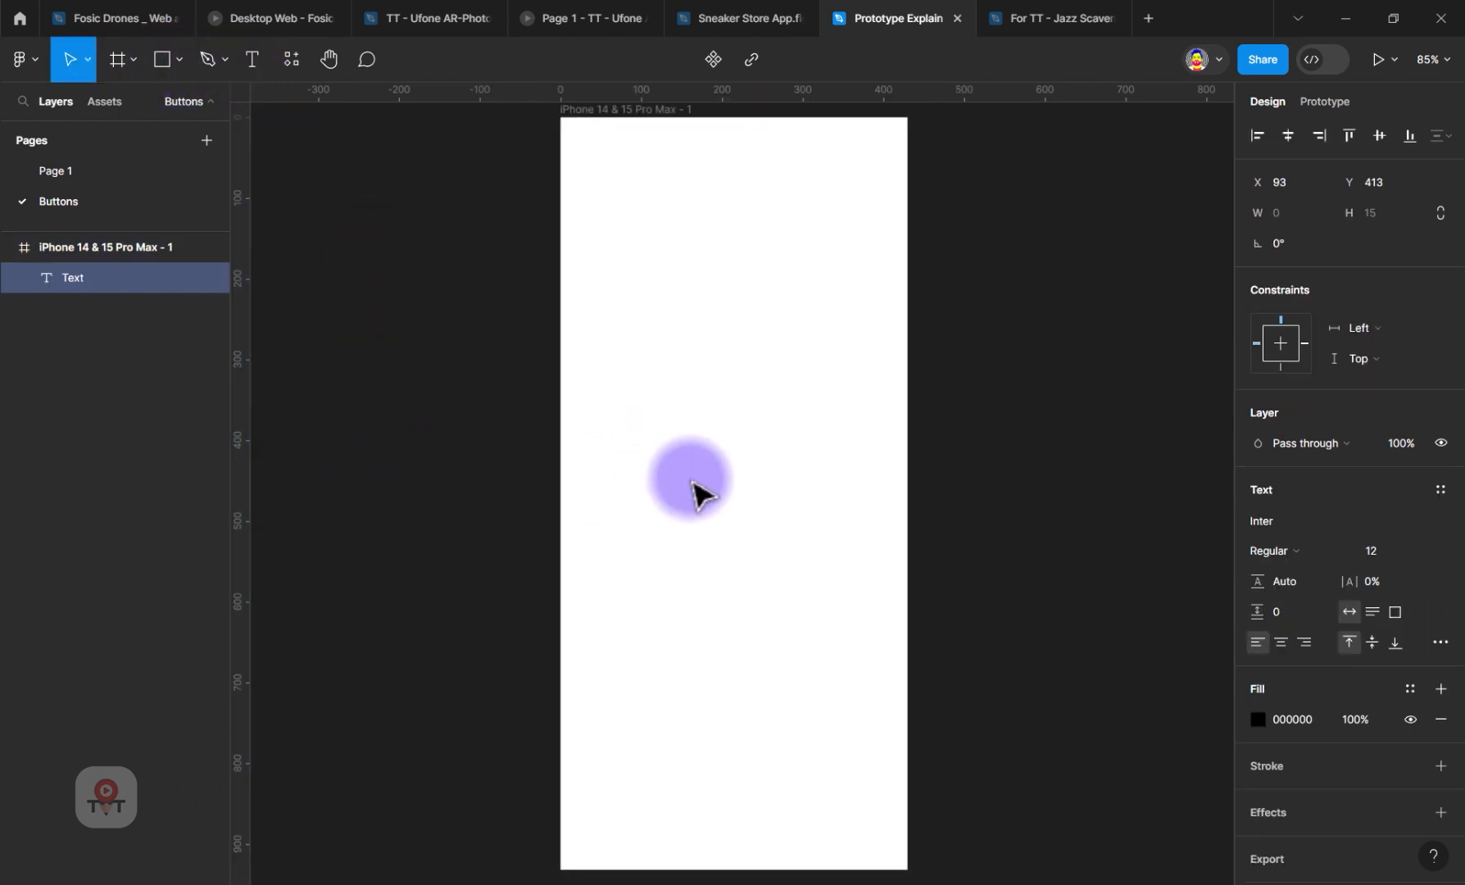
type("Button")
key("Escape")
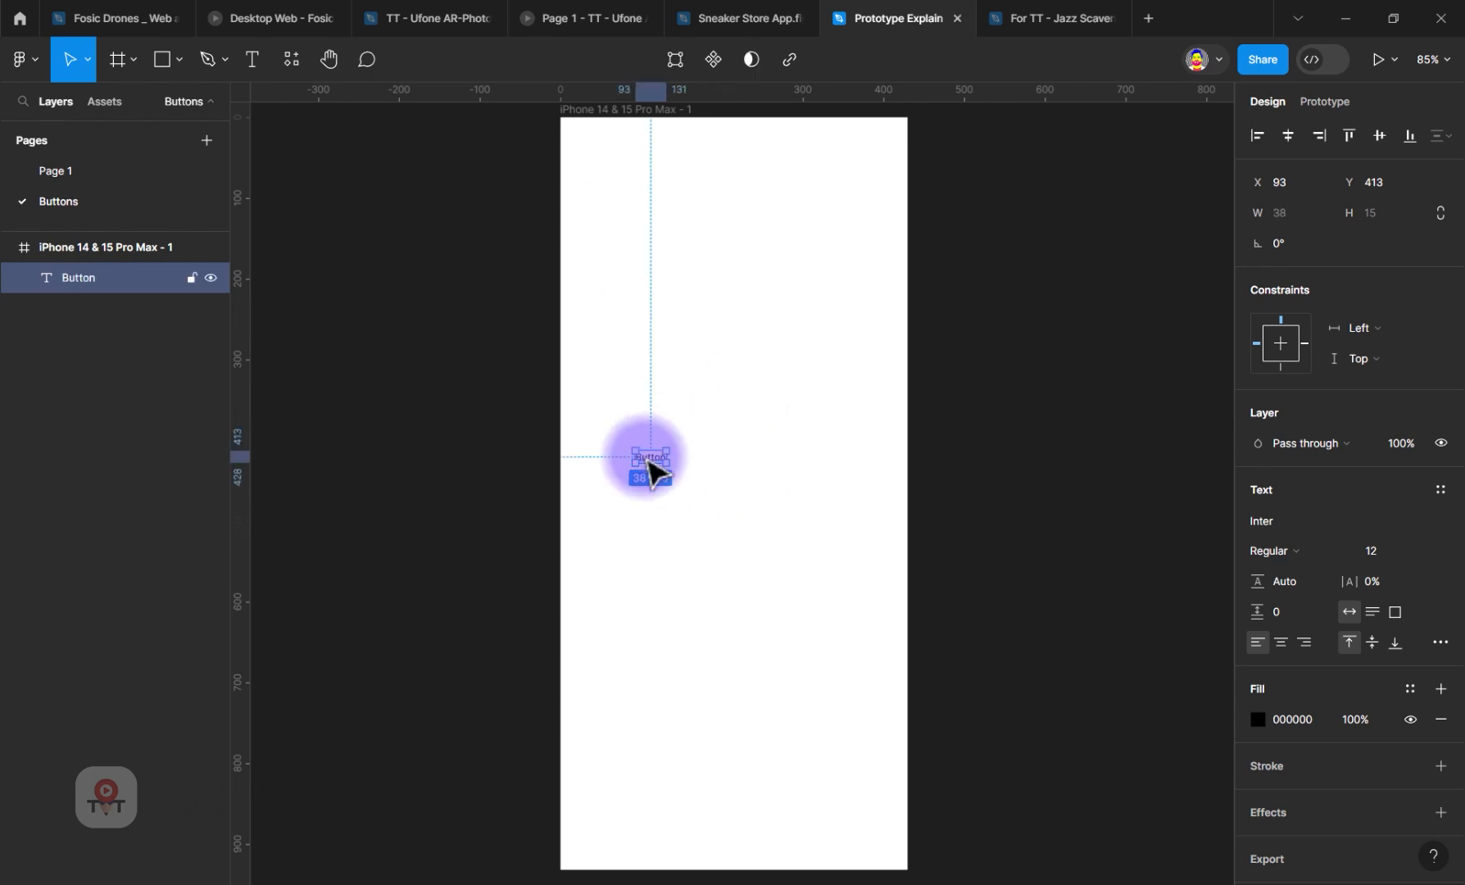
Step: Set the "Button" text's font to Insaniburger and its size to 15
scroll(647, 451, "up", 5)
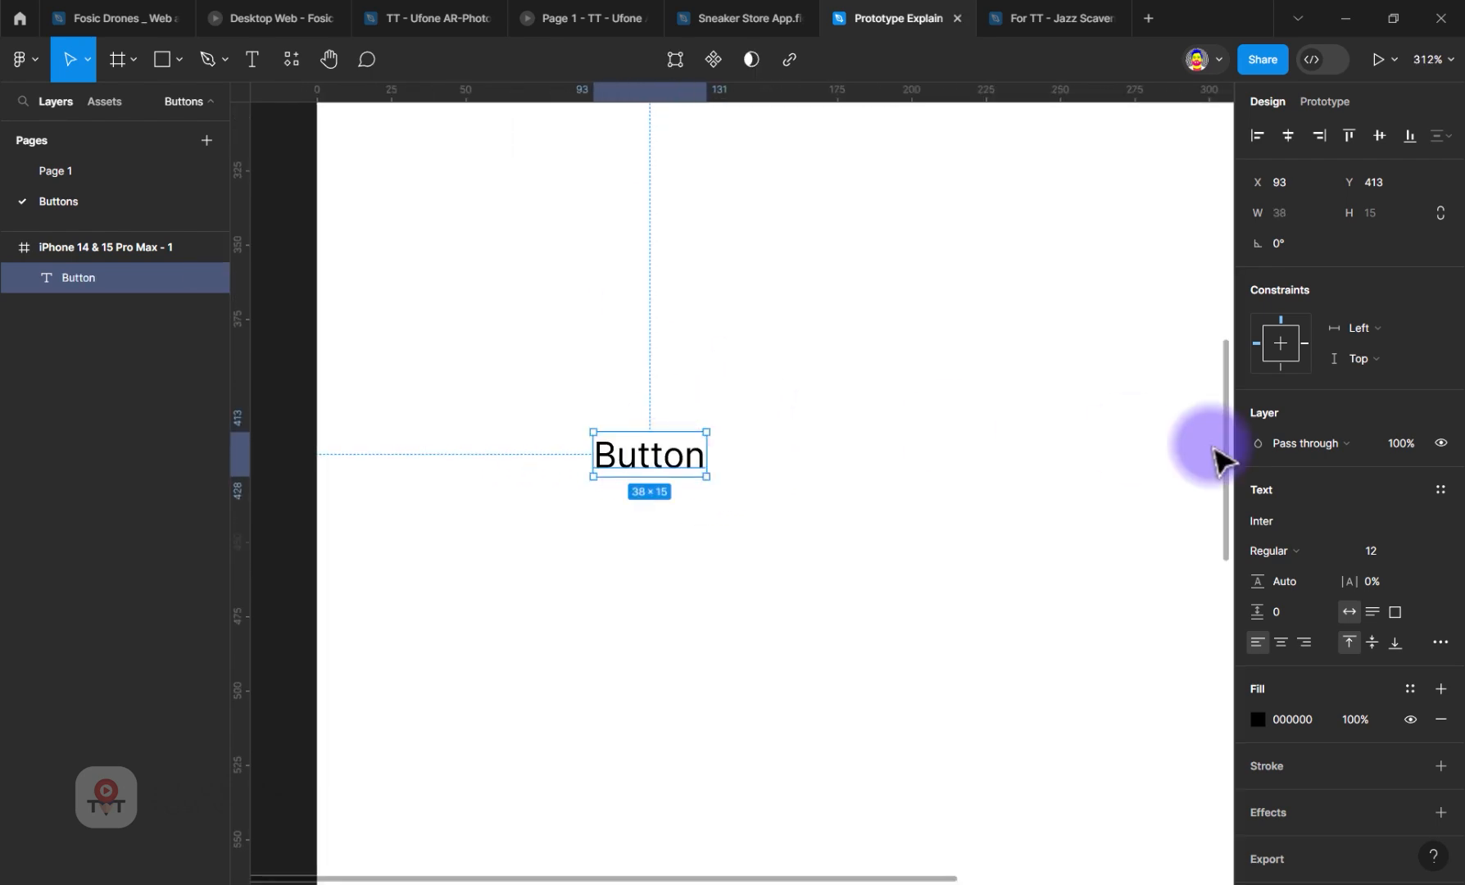
left_click(1312, 519)
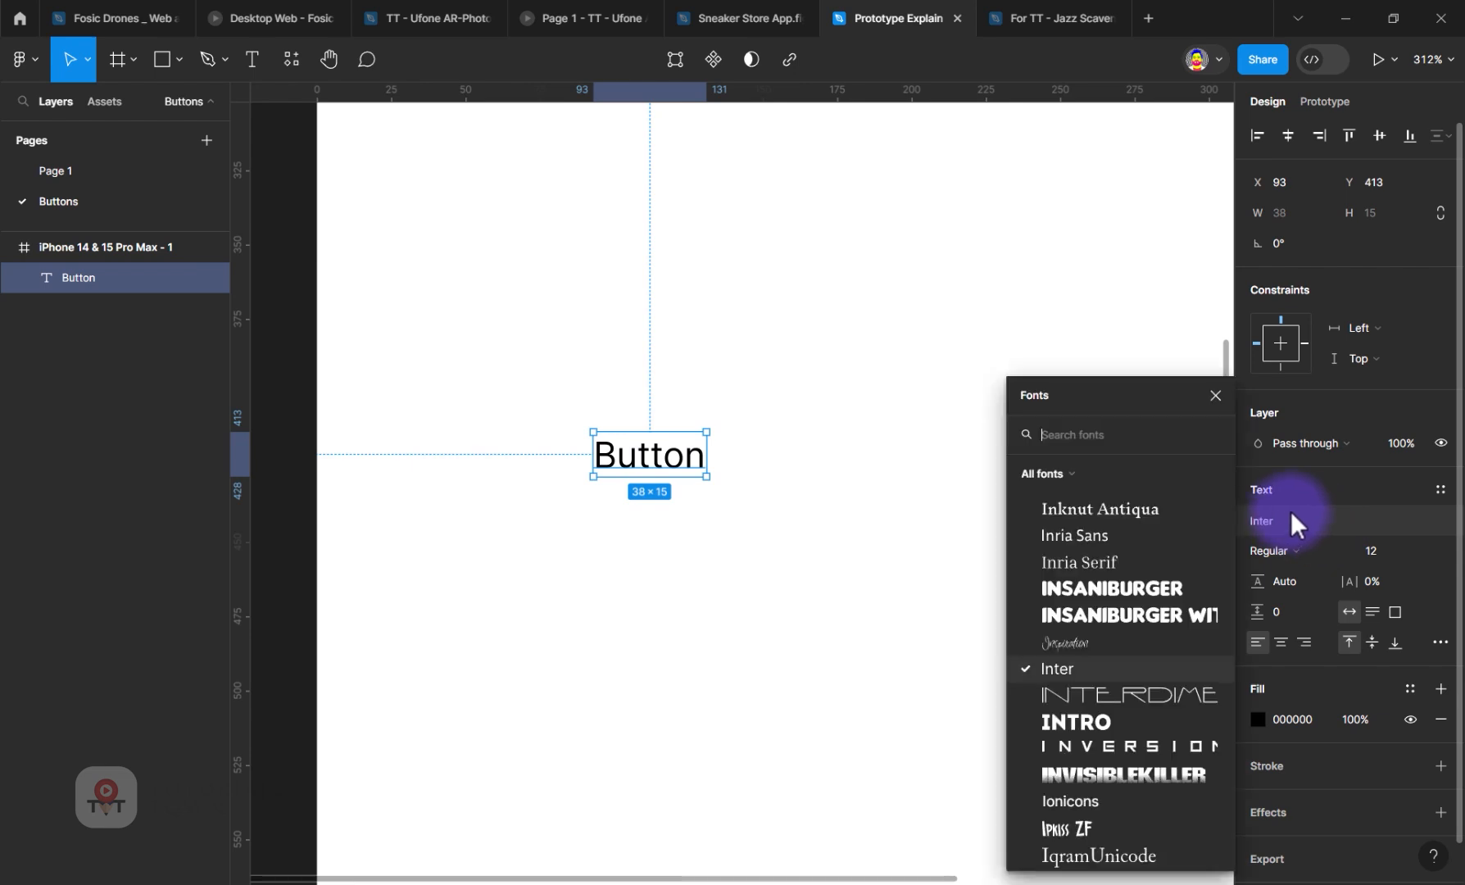
left_click(1066, 588)
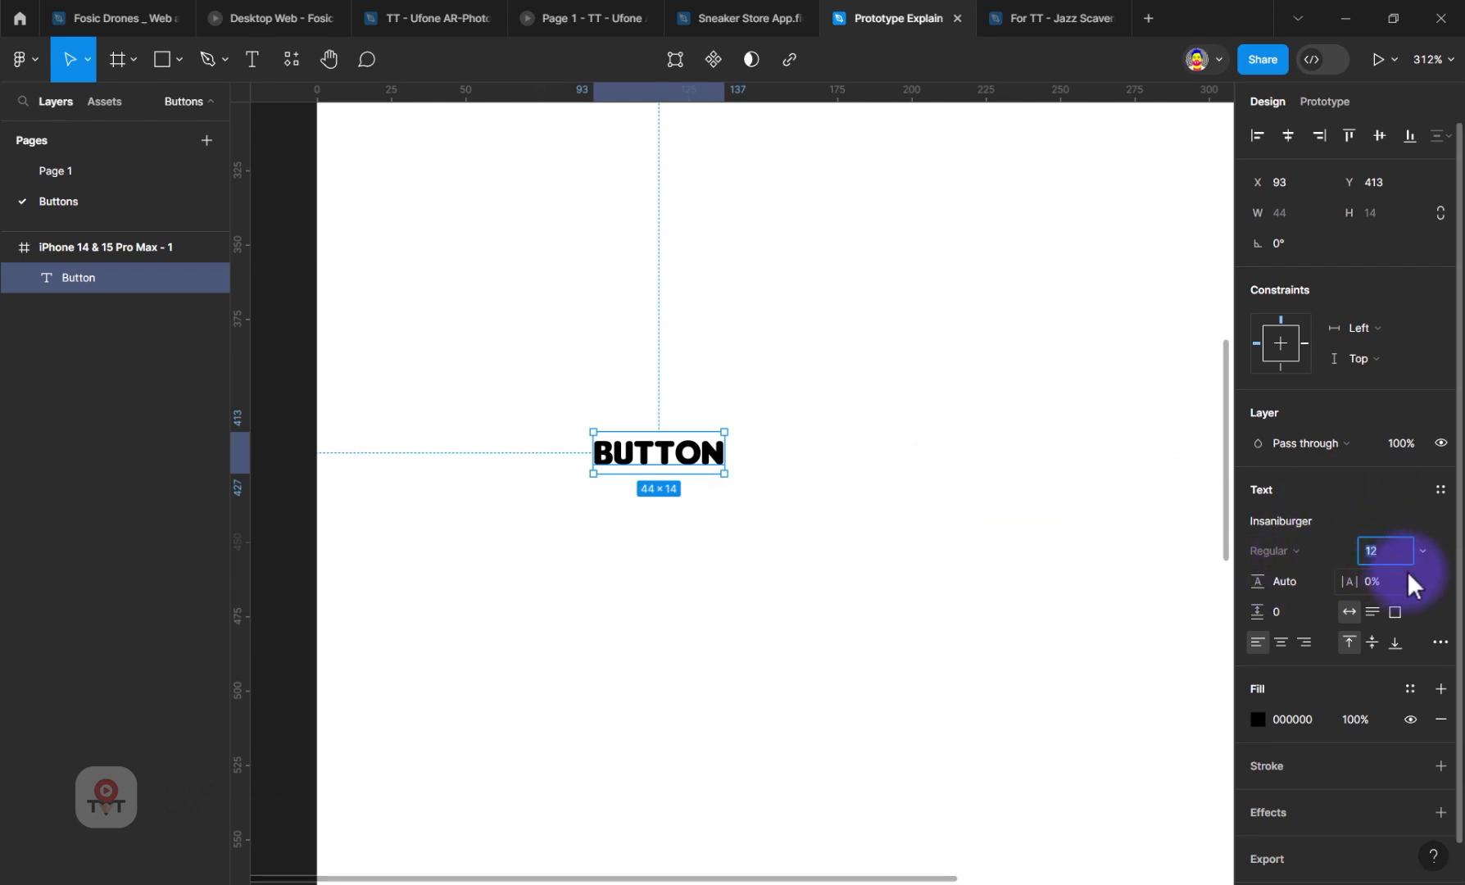
type("12")
key("Return")
left_click(1392, 546)
type("15")
key("Return")
left_click(812, 489)
Step: Wrap the "Button" text in an auto layout frame
left_click(705, 460)
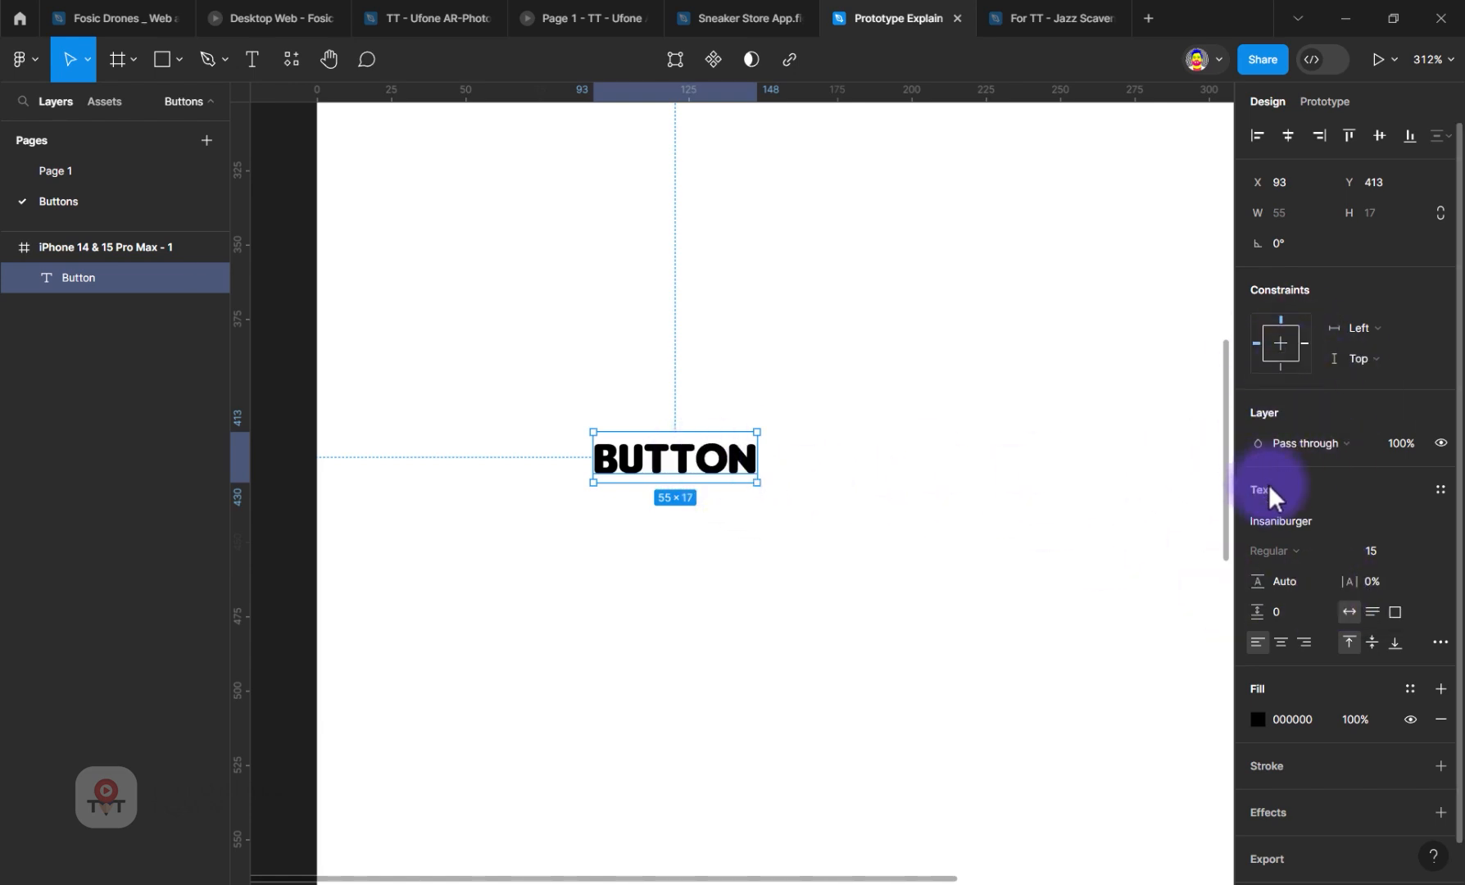
key("shift+a")
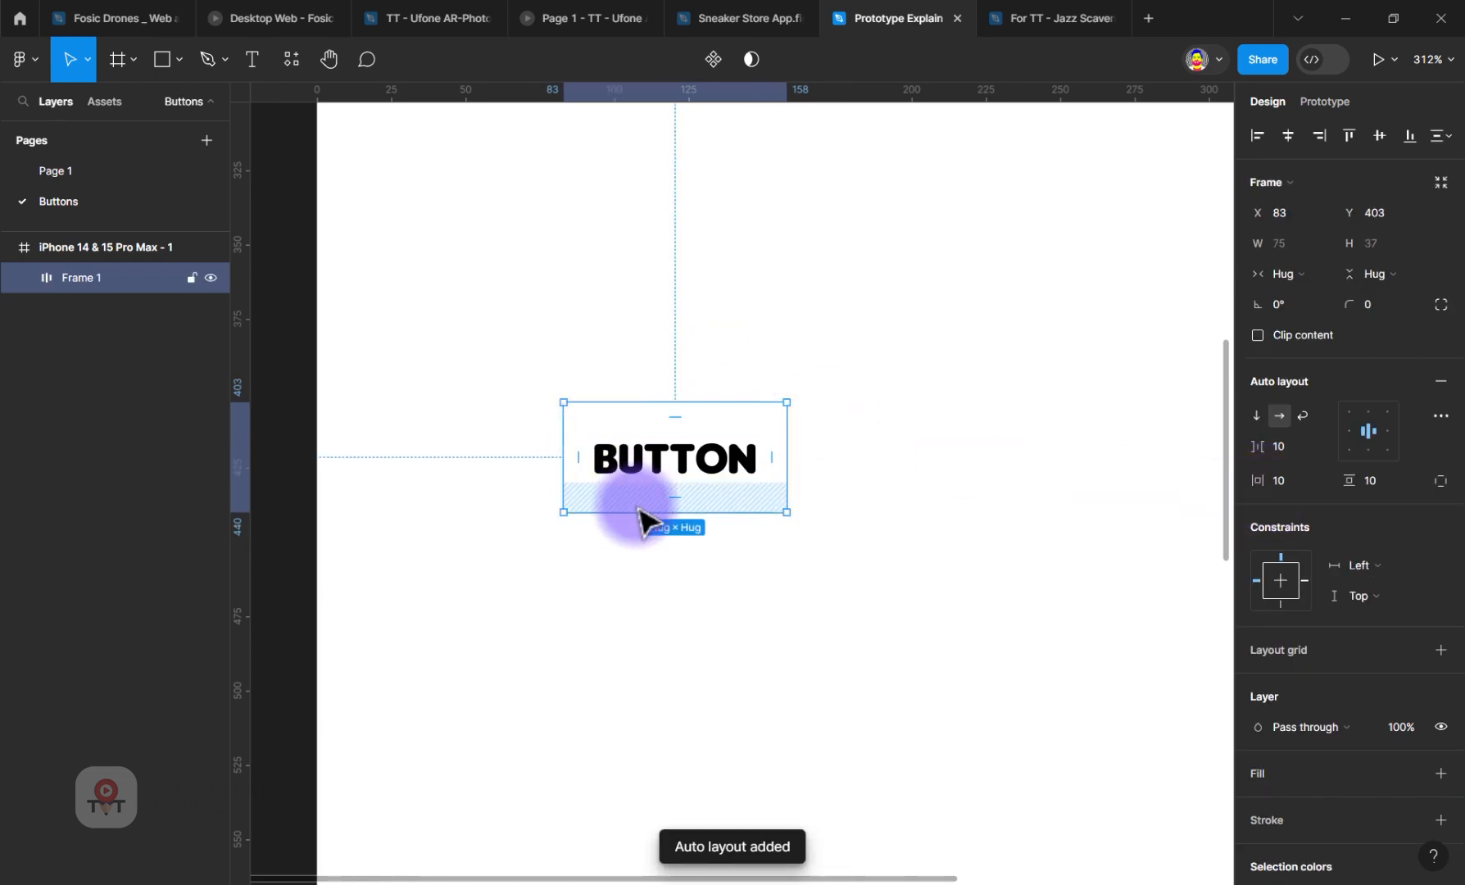
right_click(665, 467)
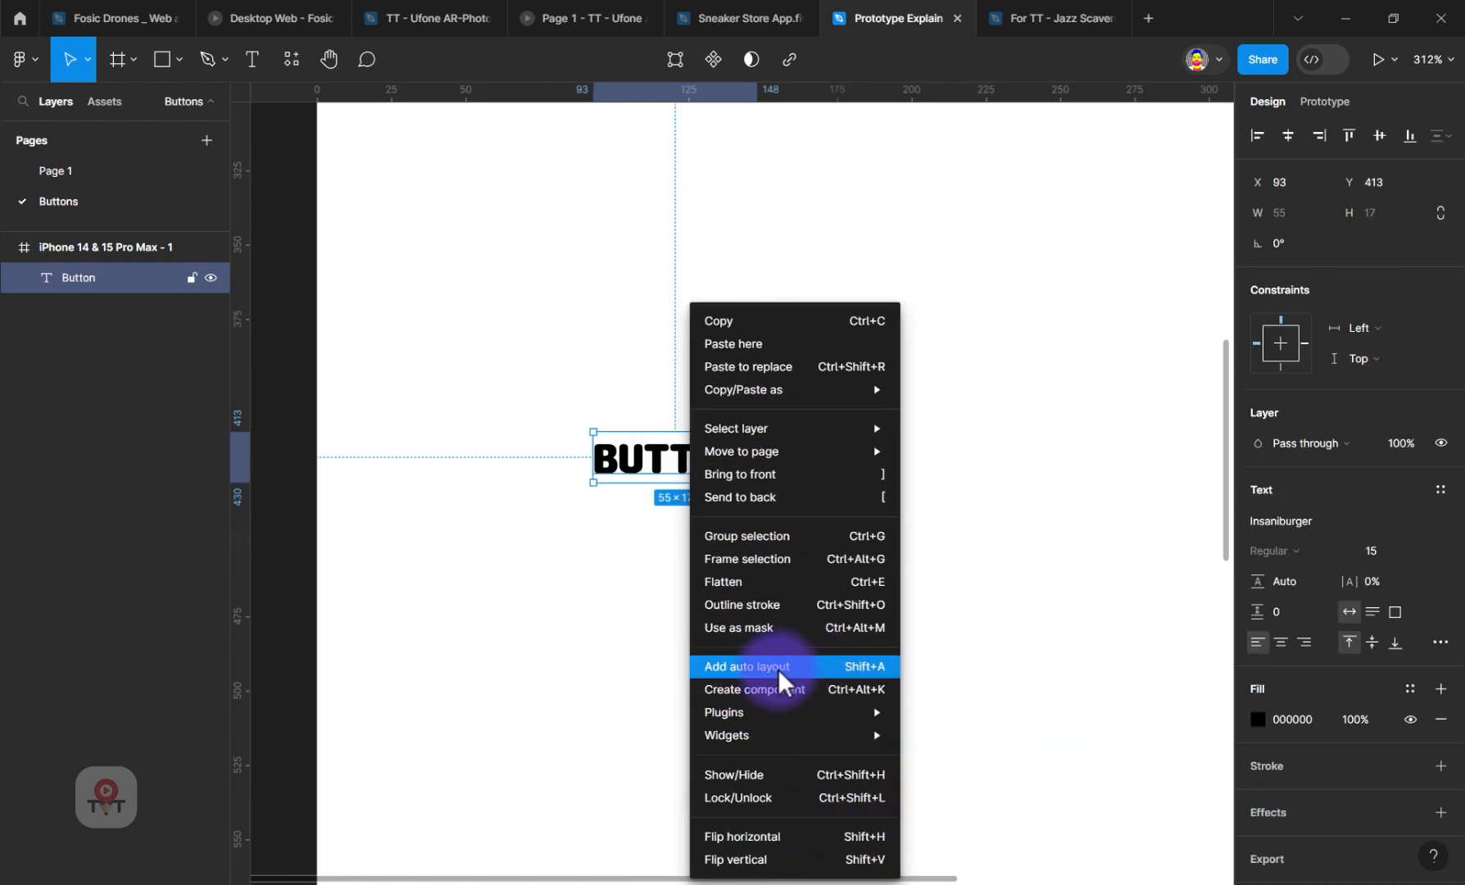
left_click(844, 666)
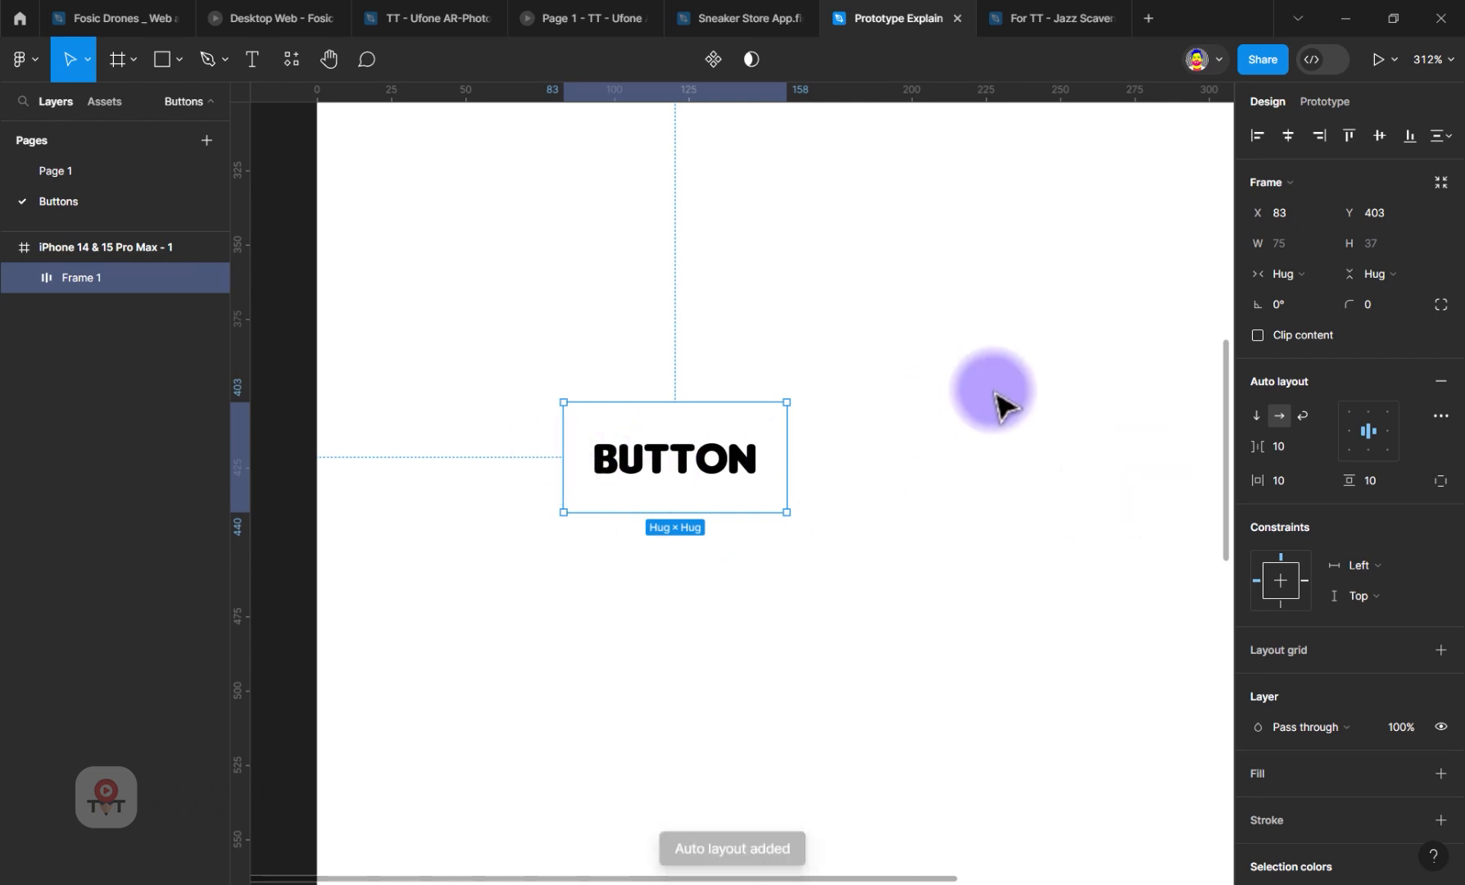
Step: Give the button frame a 2D9CDB blue fill from Designatic Colors and recolour its text to F2F2F2
scroll(1393, 737, "down", 2)
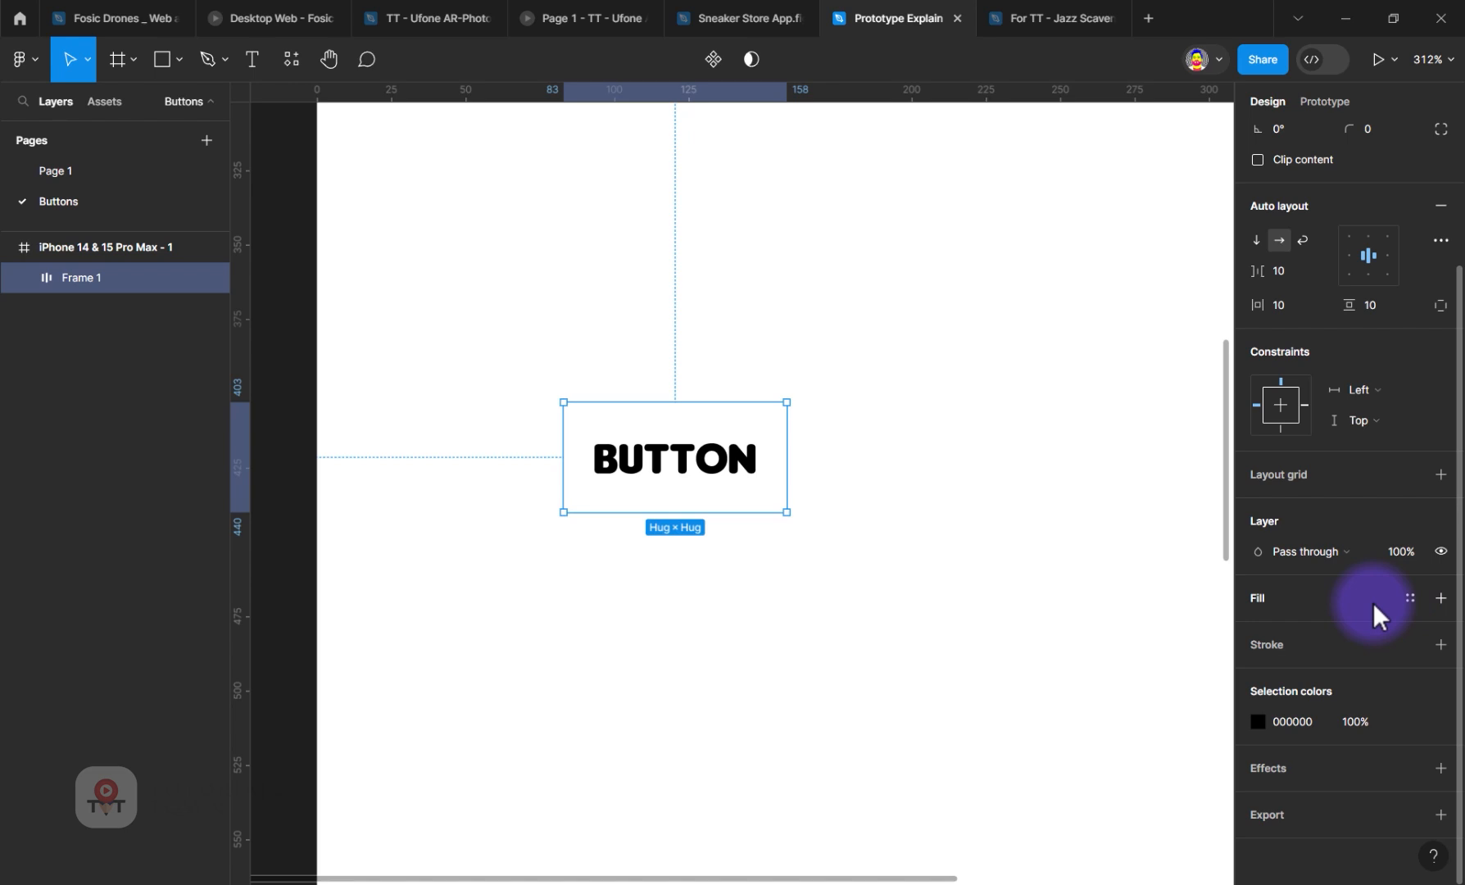
left_click(1442, 598)
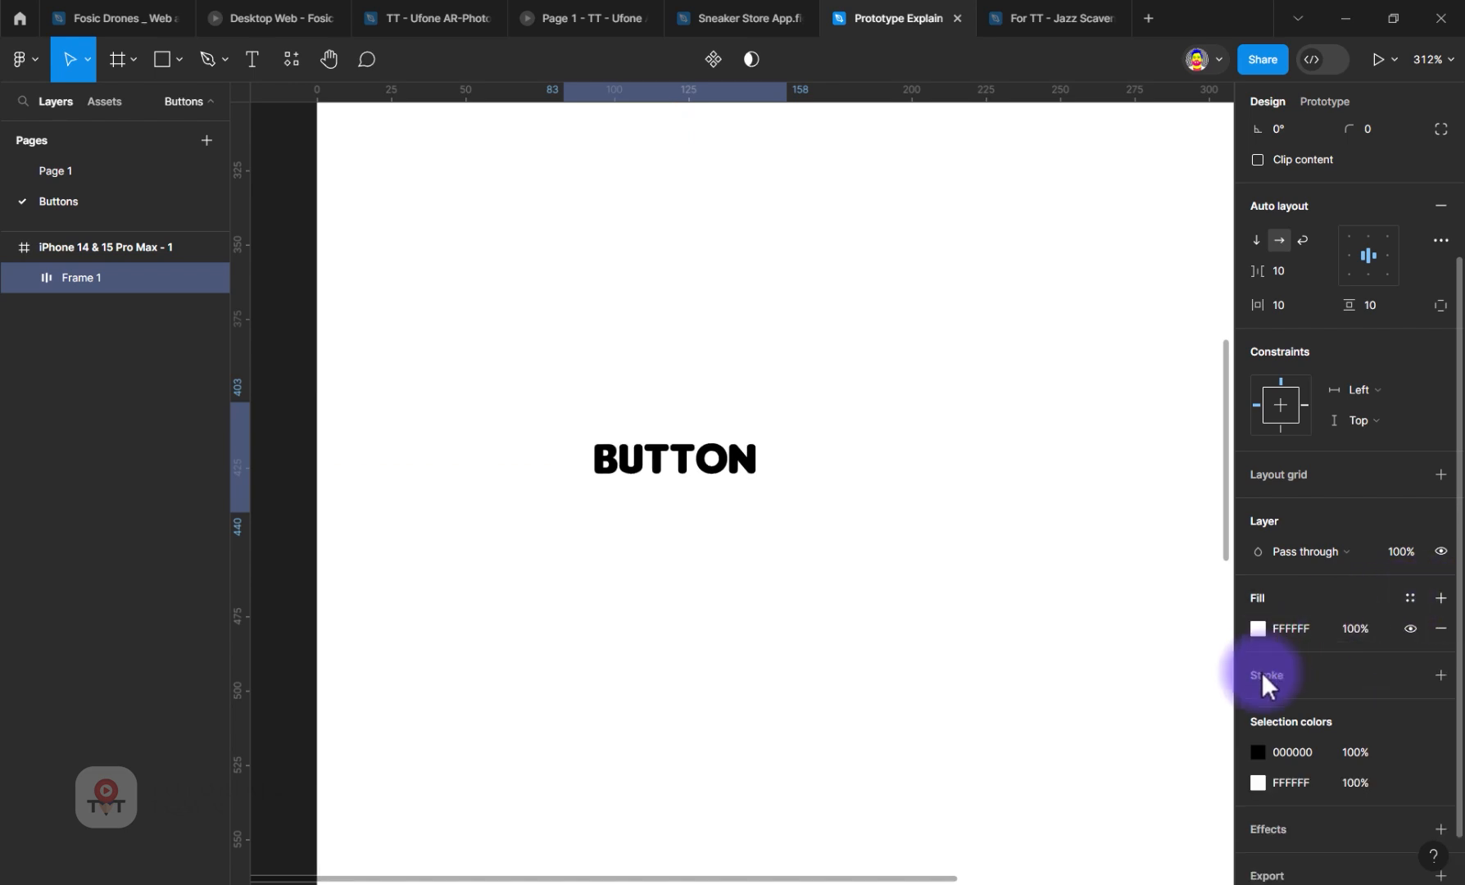
left_click(1258, 628)
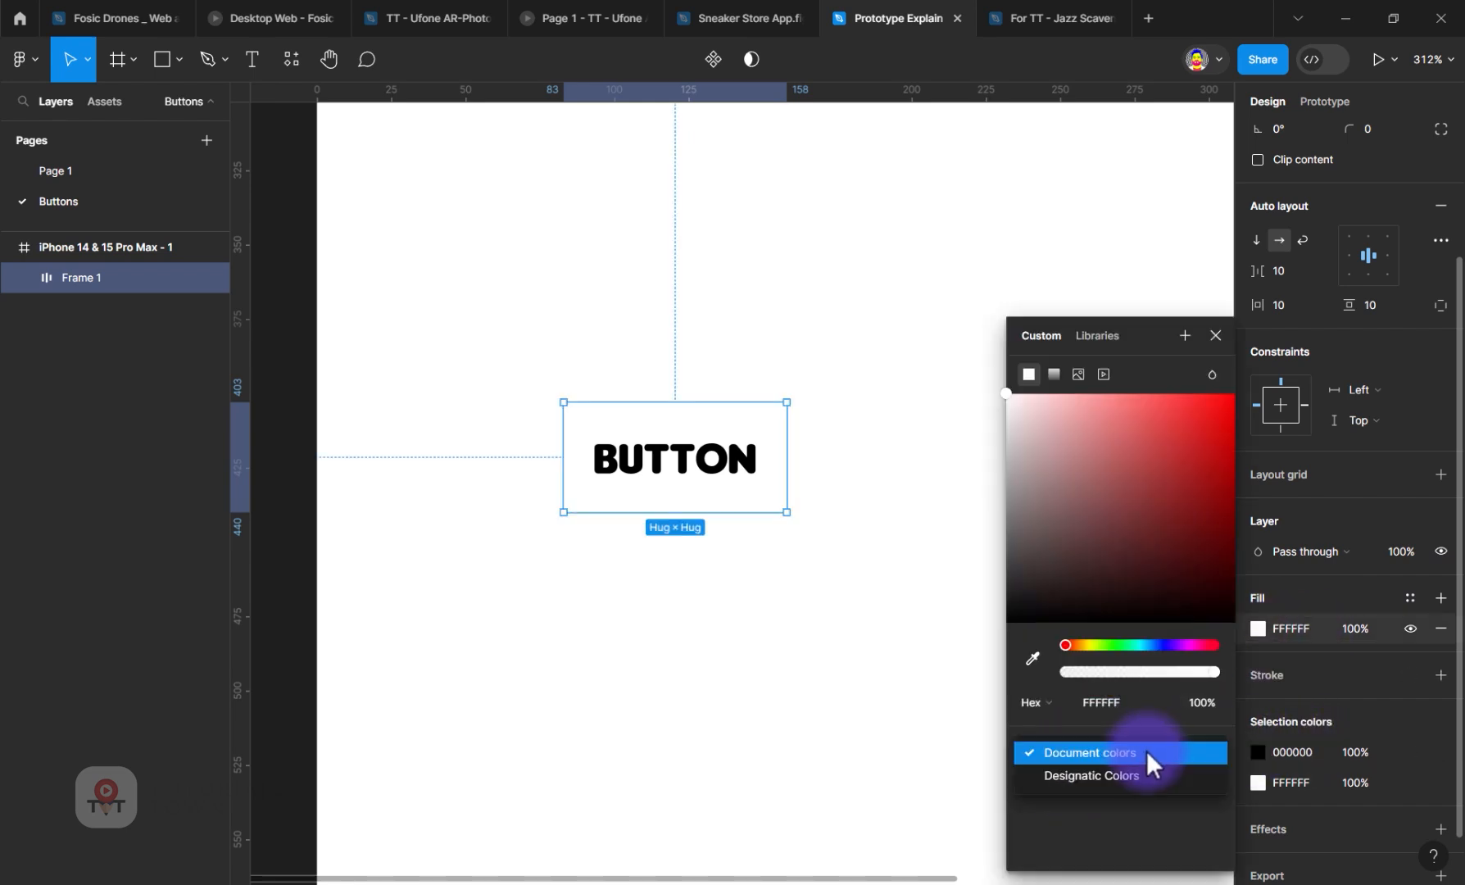
left_click(1145, 754)
left_click(1109, 773)
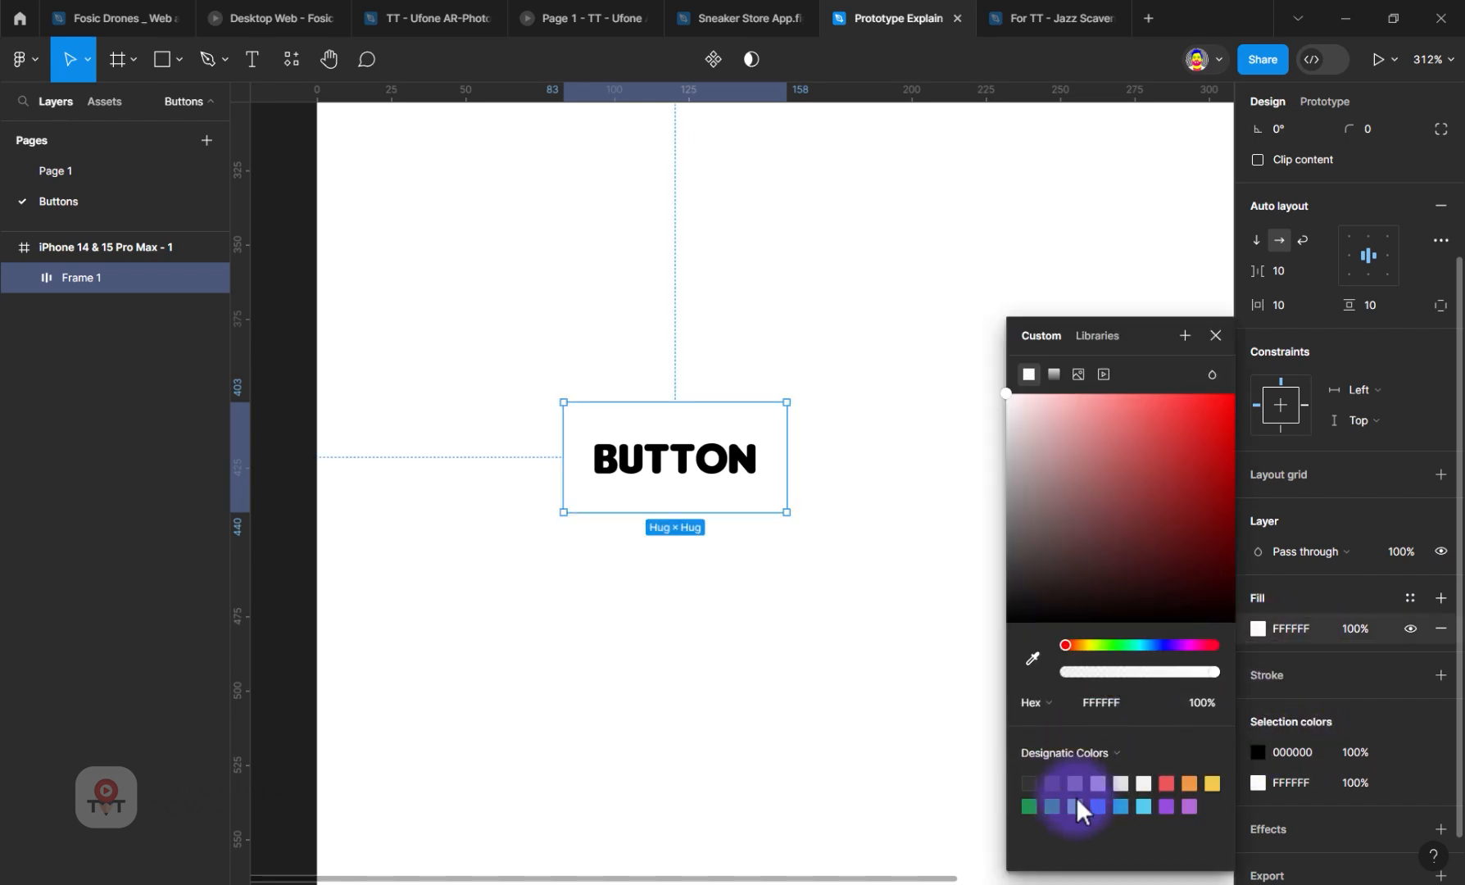
left_click(1120, 806)
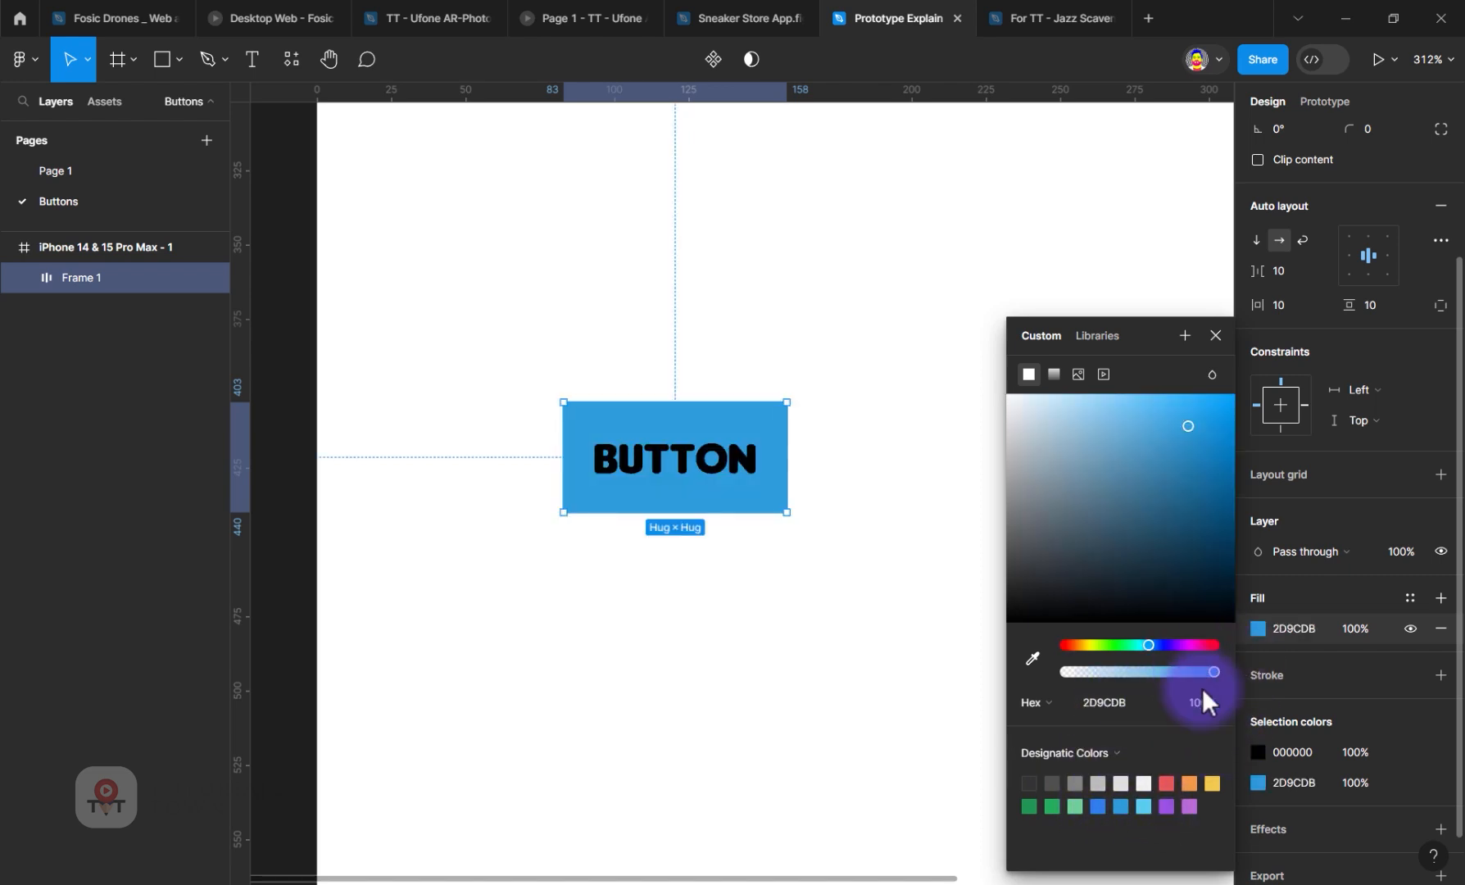
left_click(1262, 751)
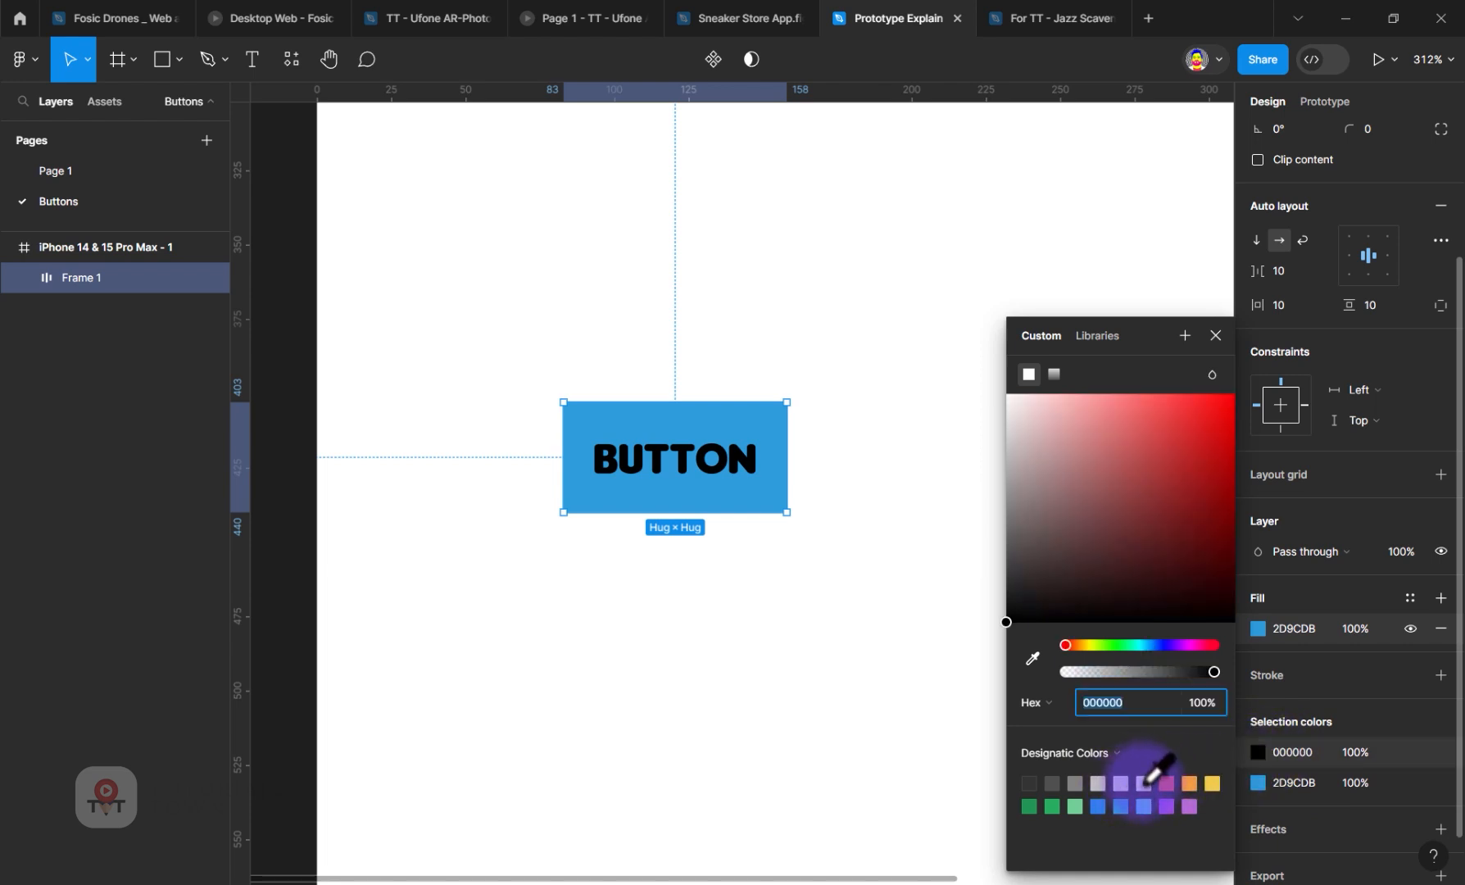
left_click(1140, 784)
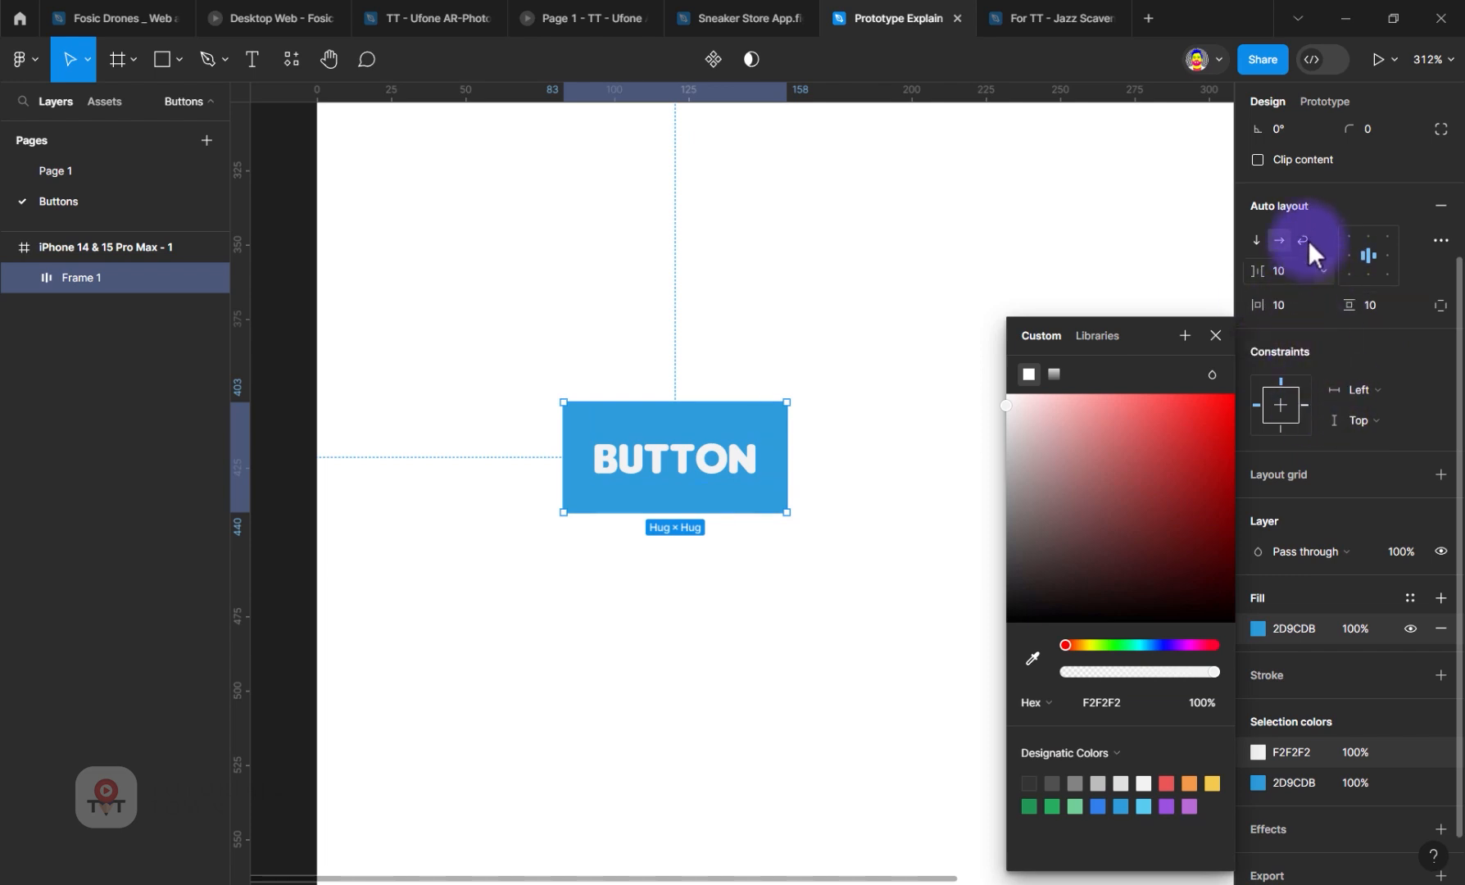
Step: Set the button frame's corner radius to 10 and its text colour to FFFFFF
scroll(1374, 211, "up", 3)
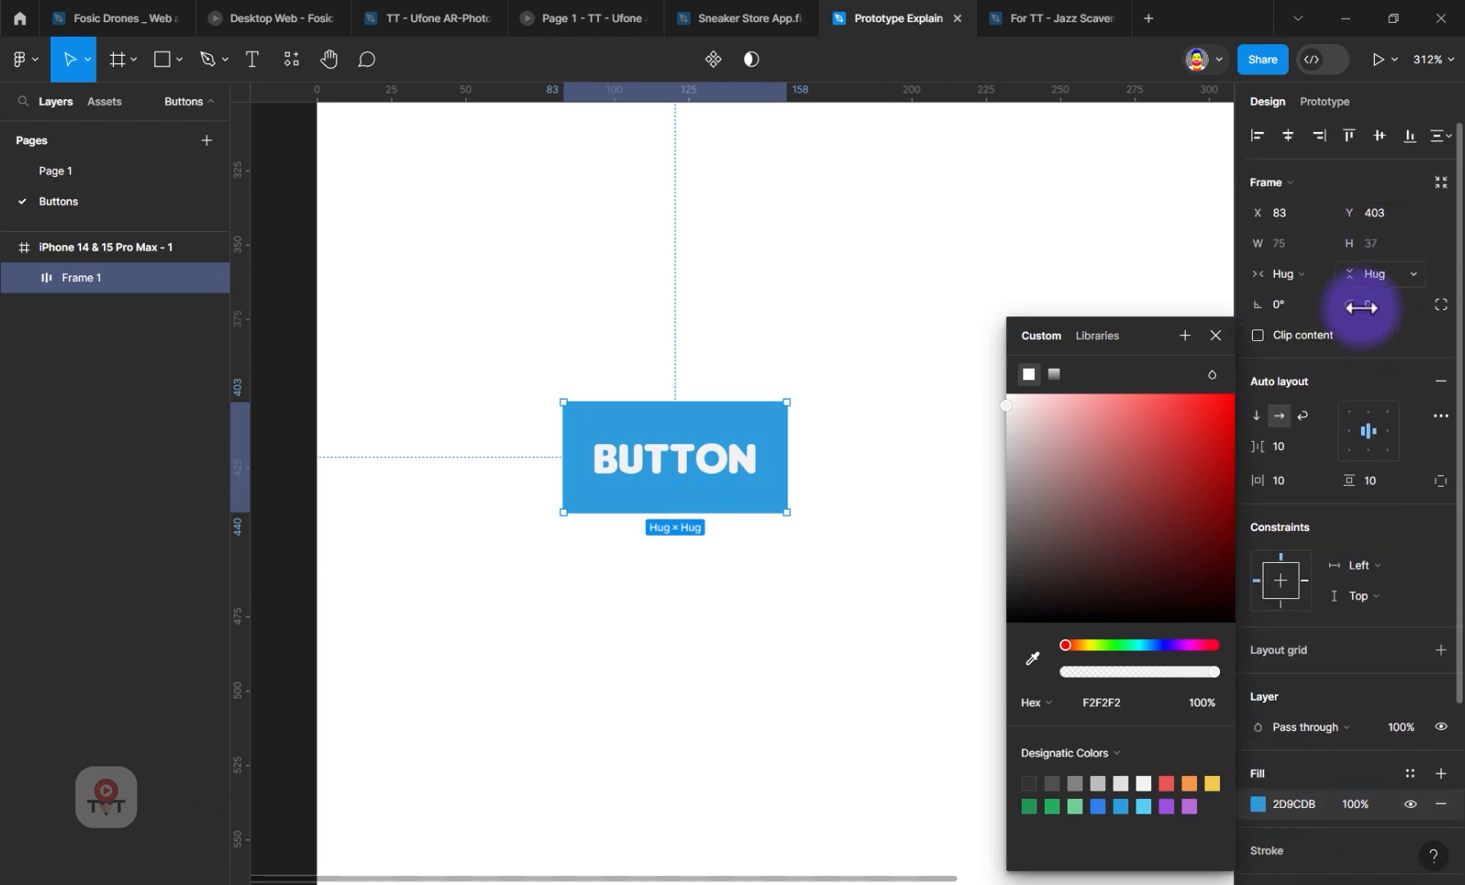
left_click(1366, 307)
type("20")
key("Return")
type("10")
key("Return")
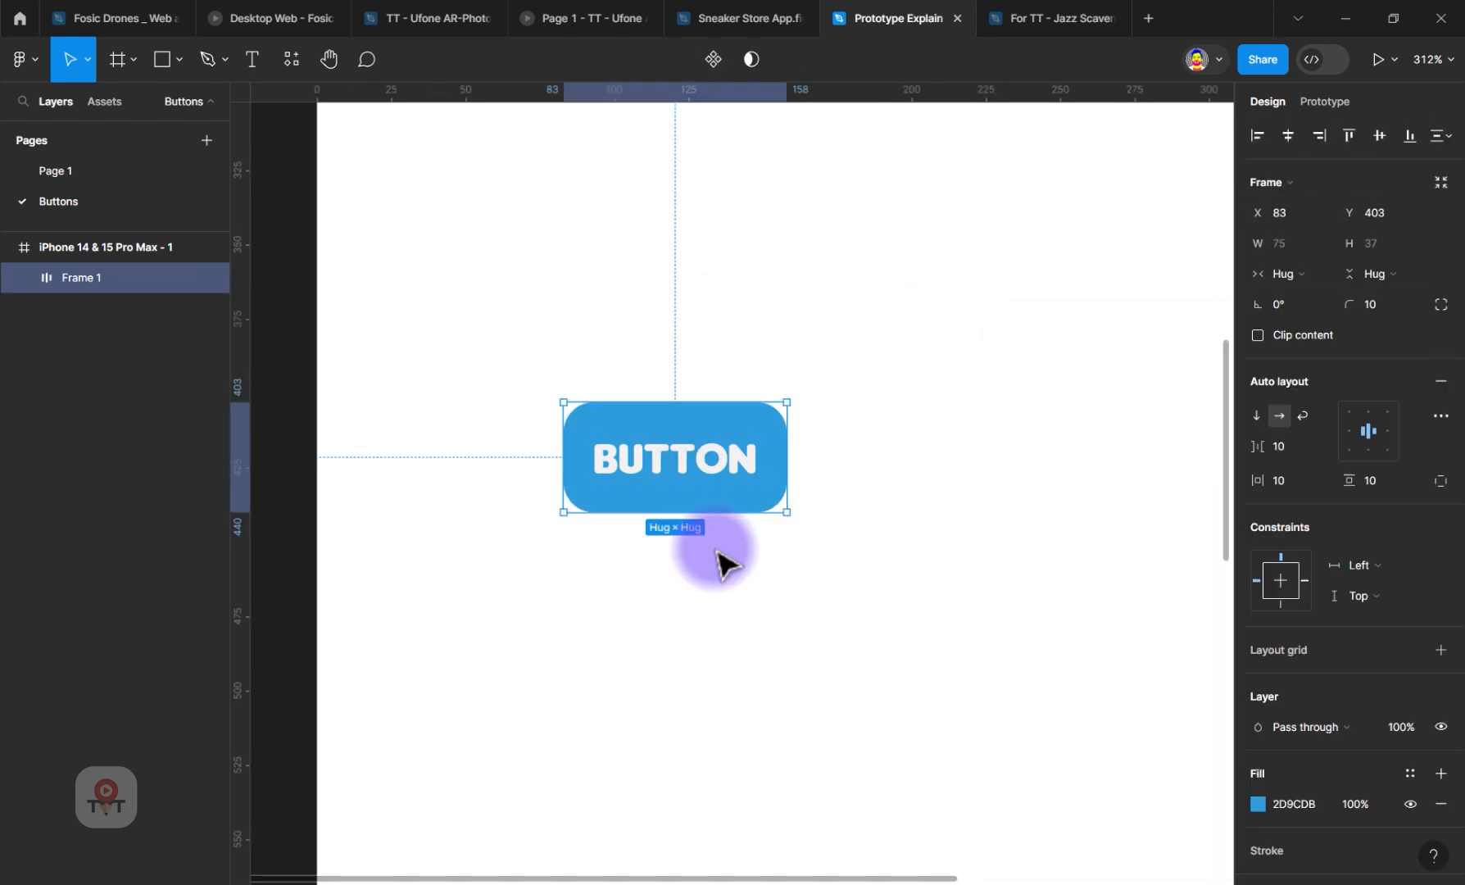
scroll(1314, 802, "down", 3)
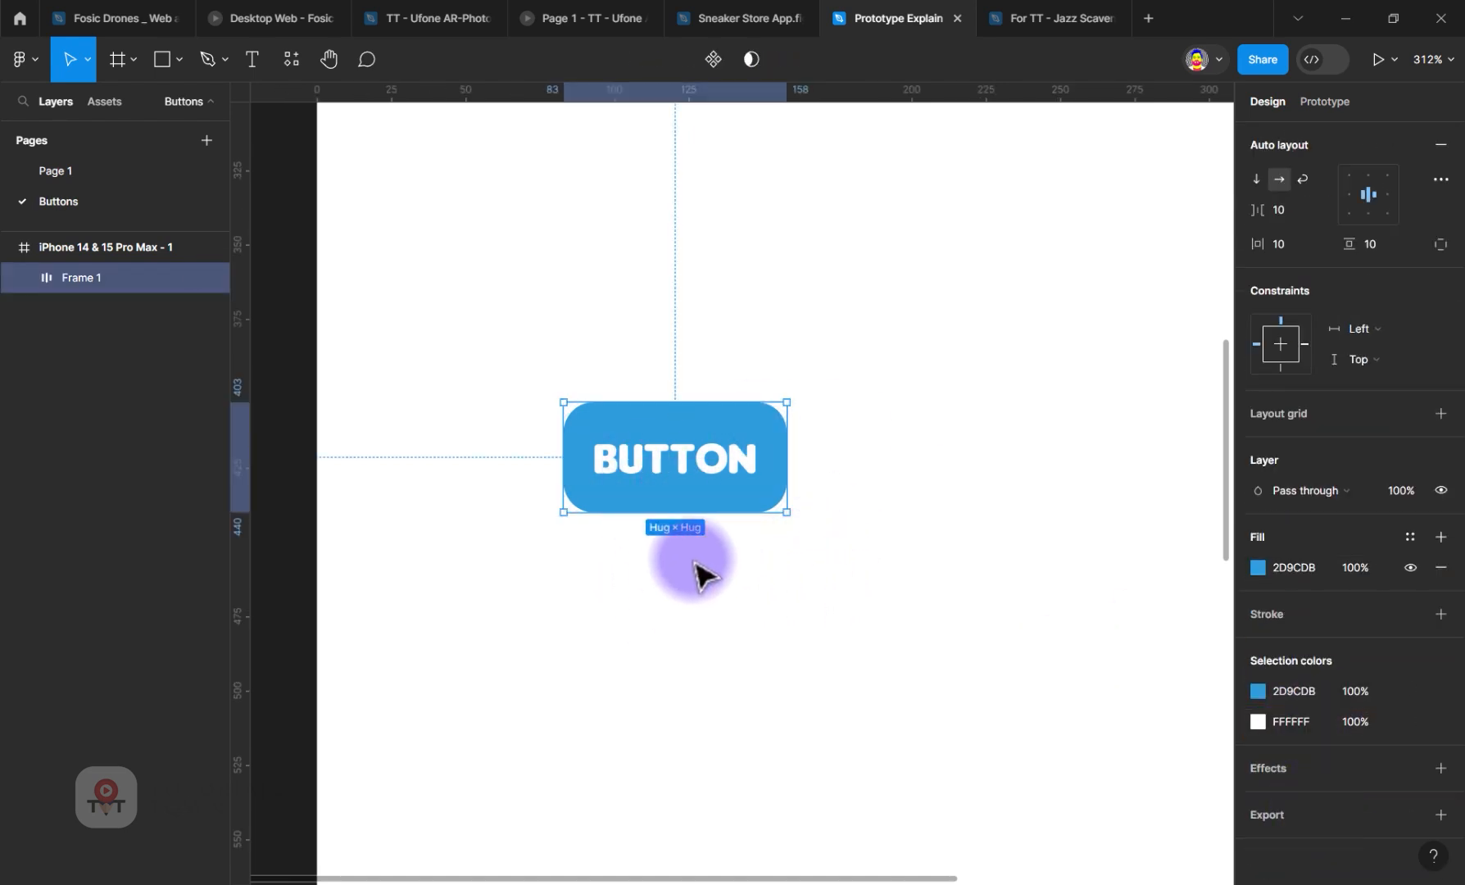
left_click(767, 656)
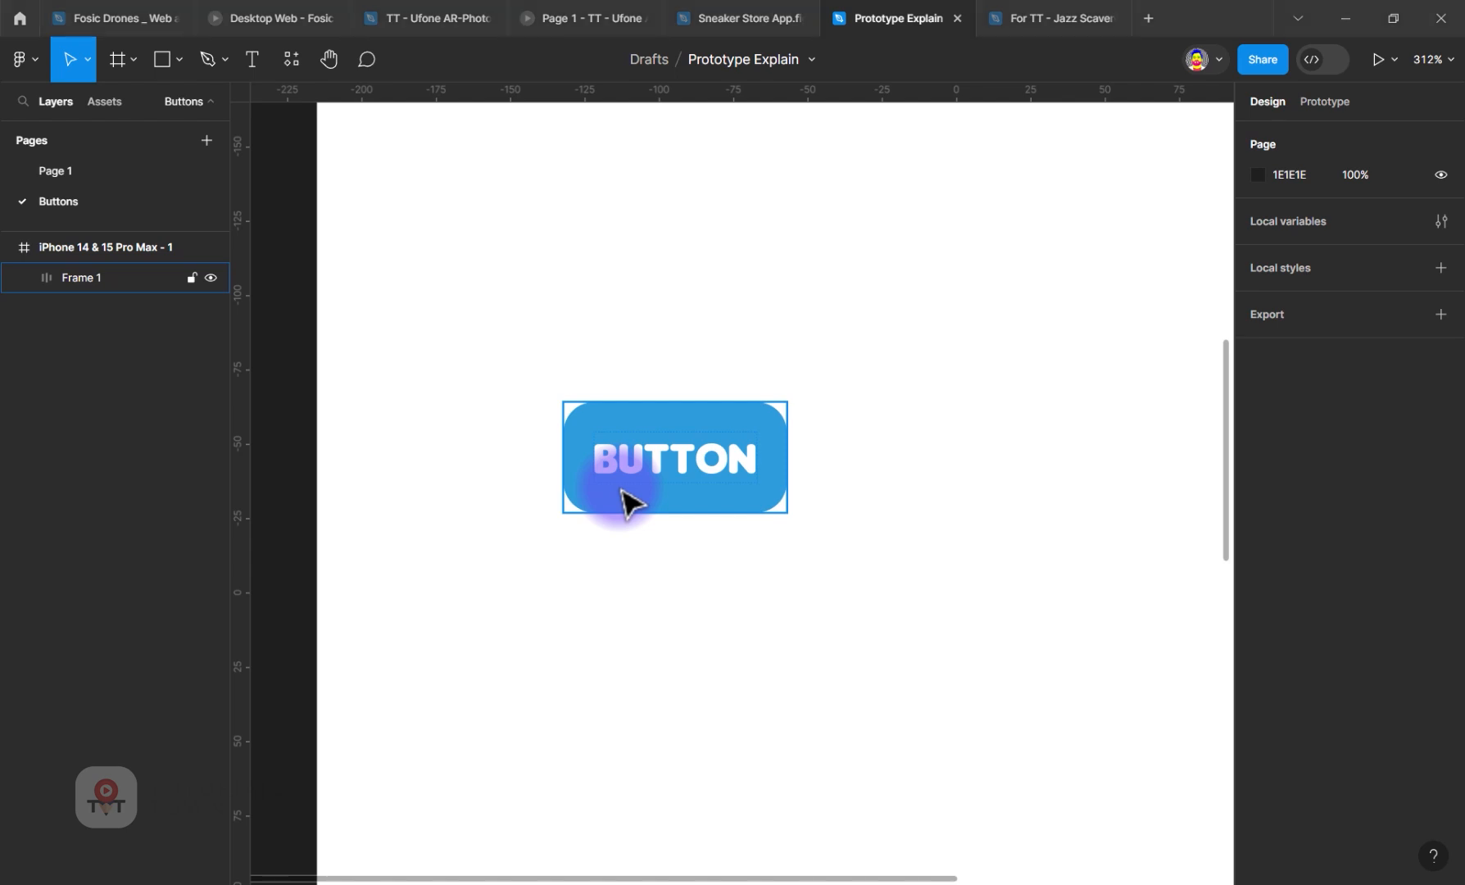
Step: Open Notepad, write the workflow note "Component > Varients > Protytpe" in enlarged text, and minimize the note window
key("super")
type("note")
key("Return")
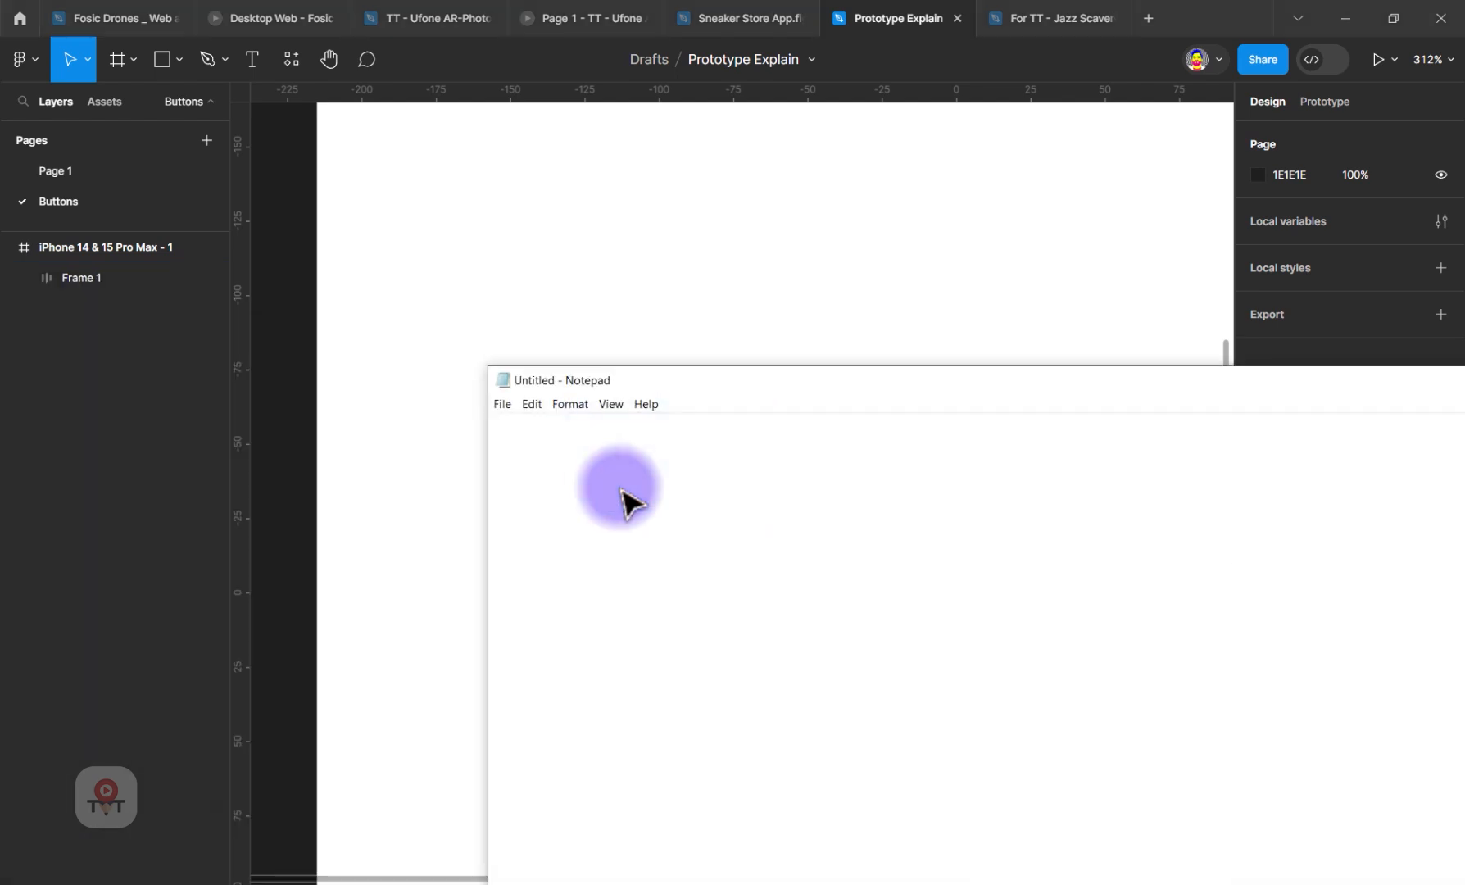
type("Component")
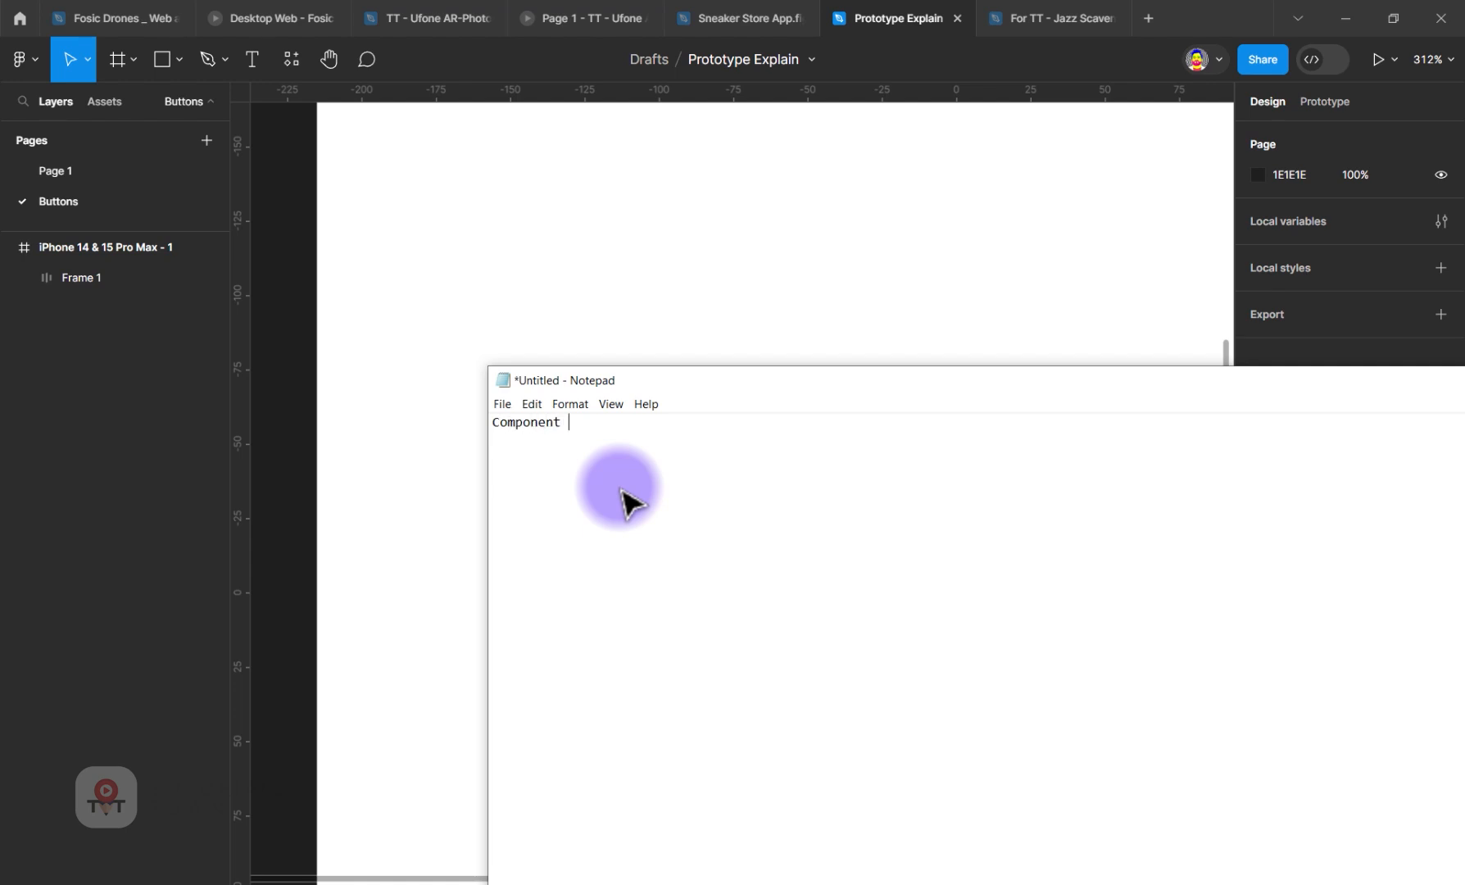
scroll(683, 496, "up", 20)
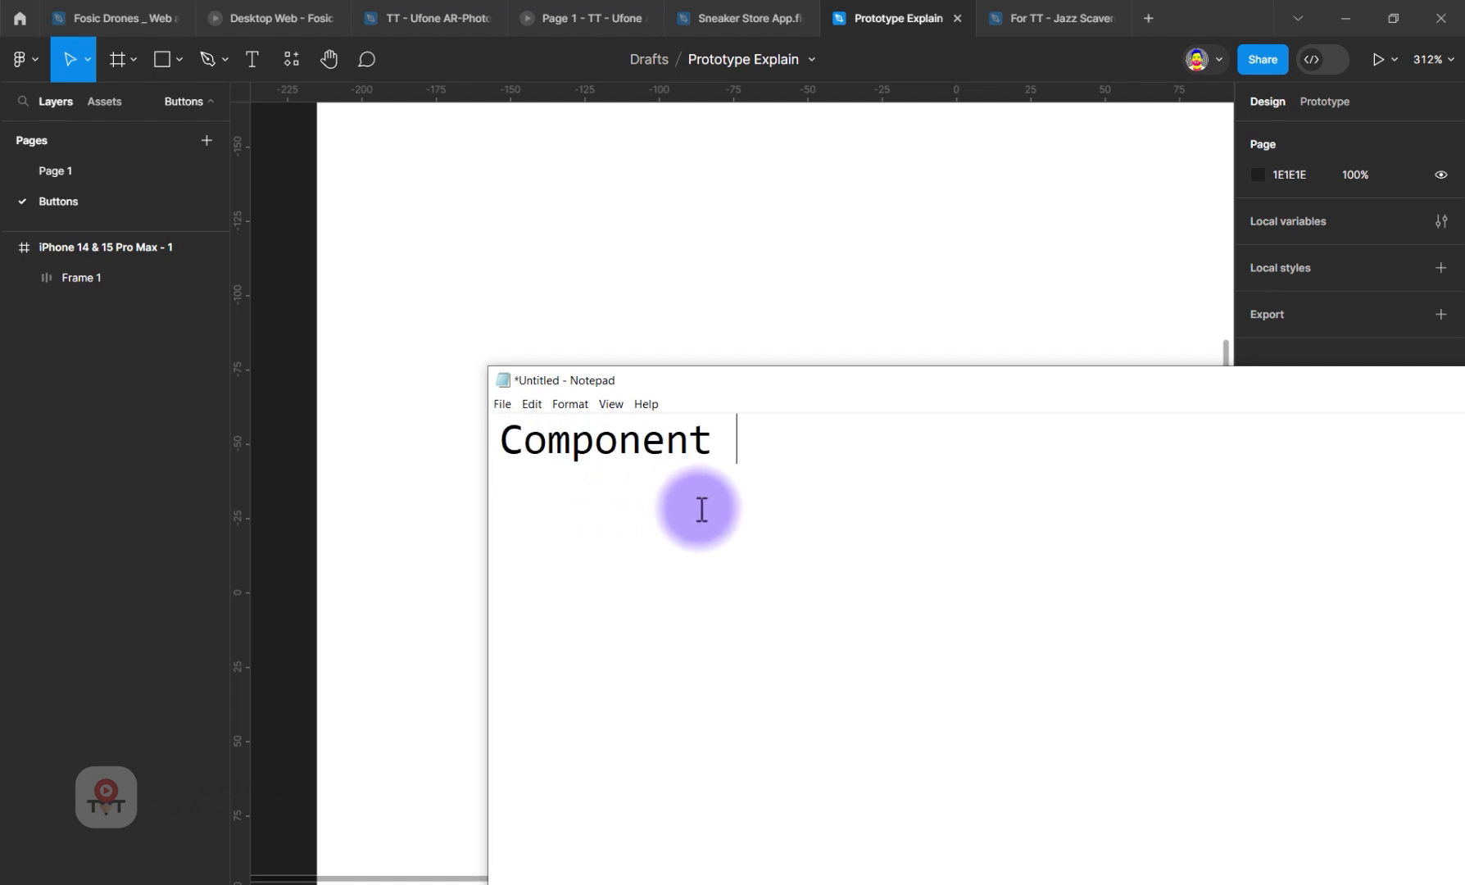
type("> Varients ")
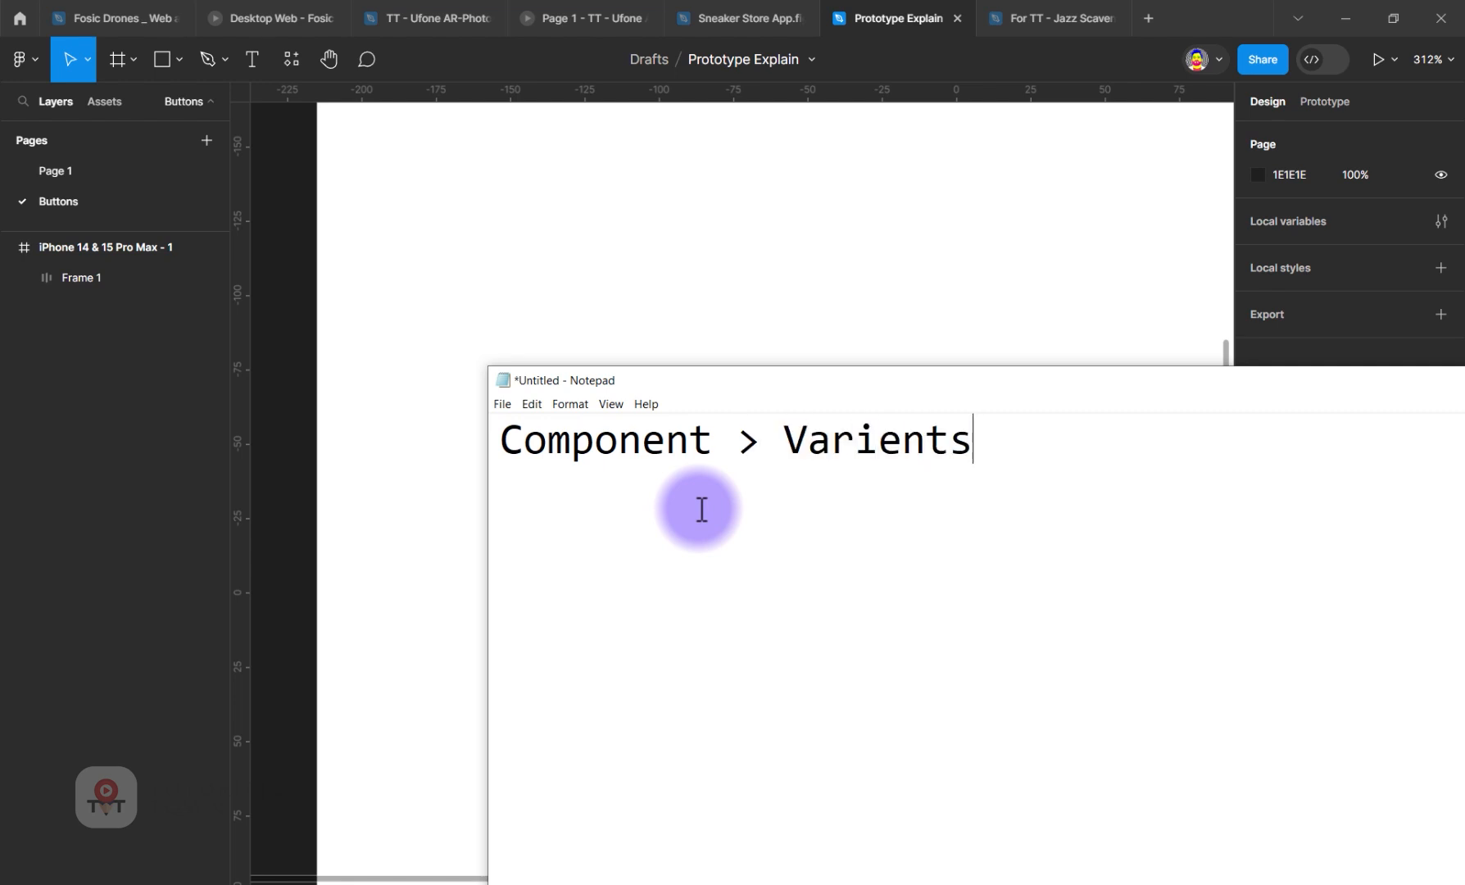
type("> Pr")
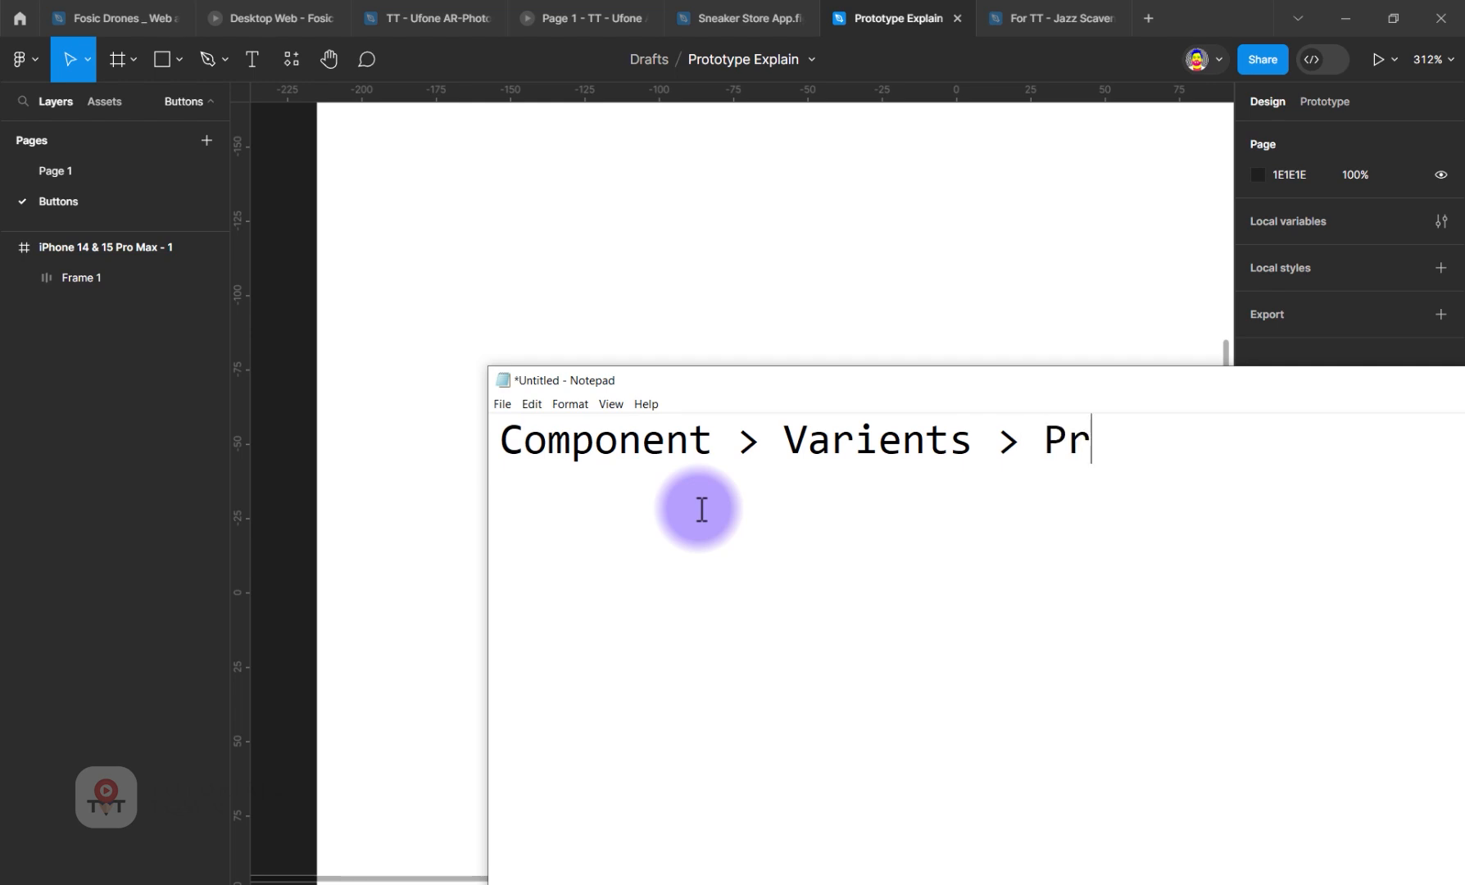
type("otytpe")
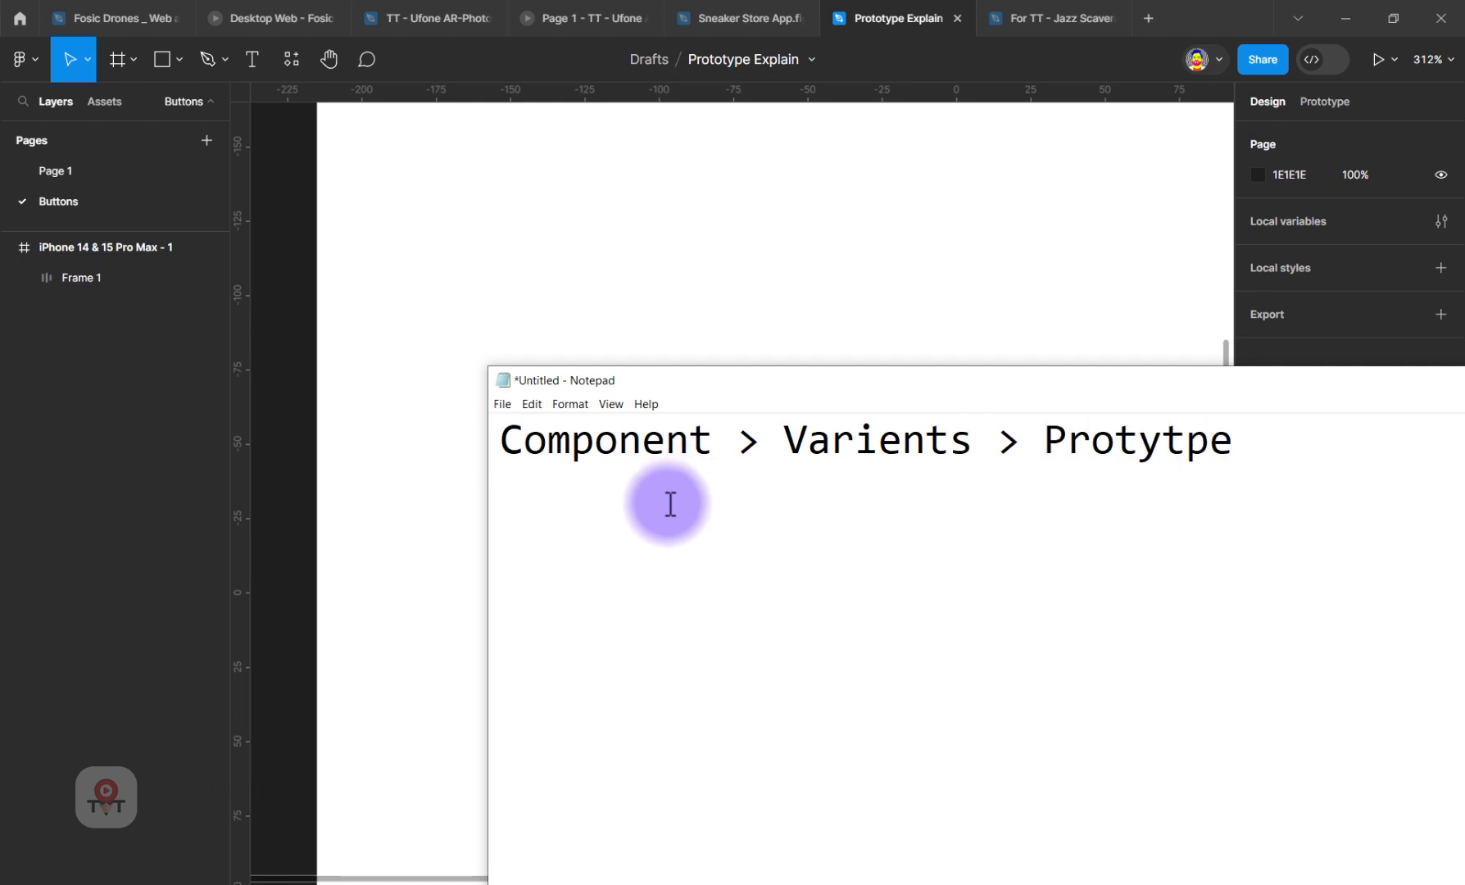
left_click_drag(1014, 401, 572, 536)
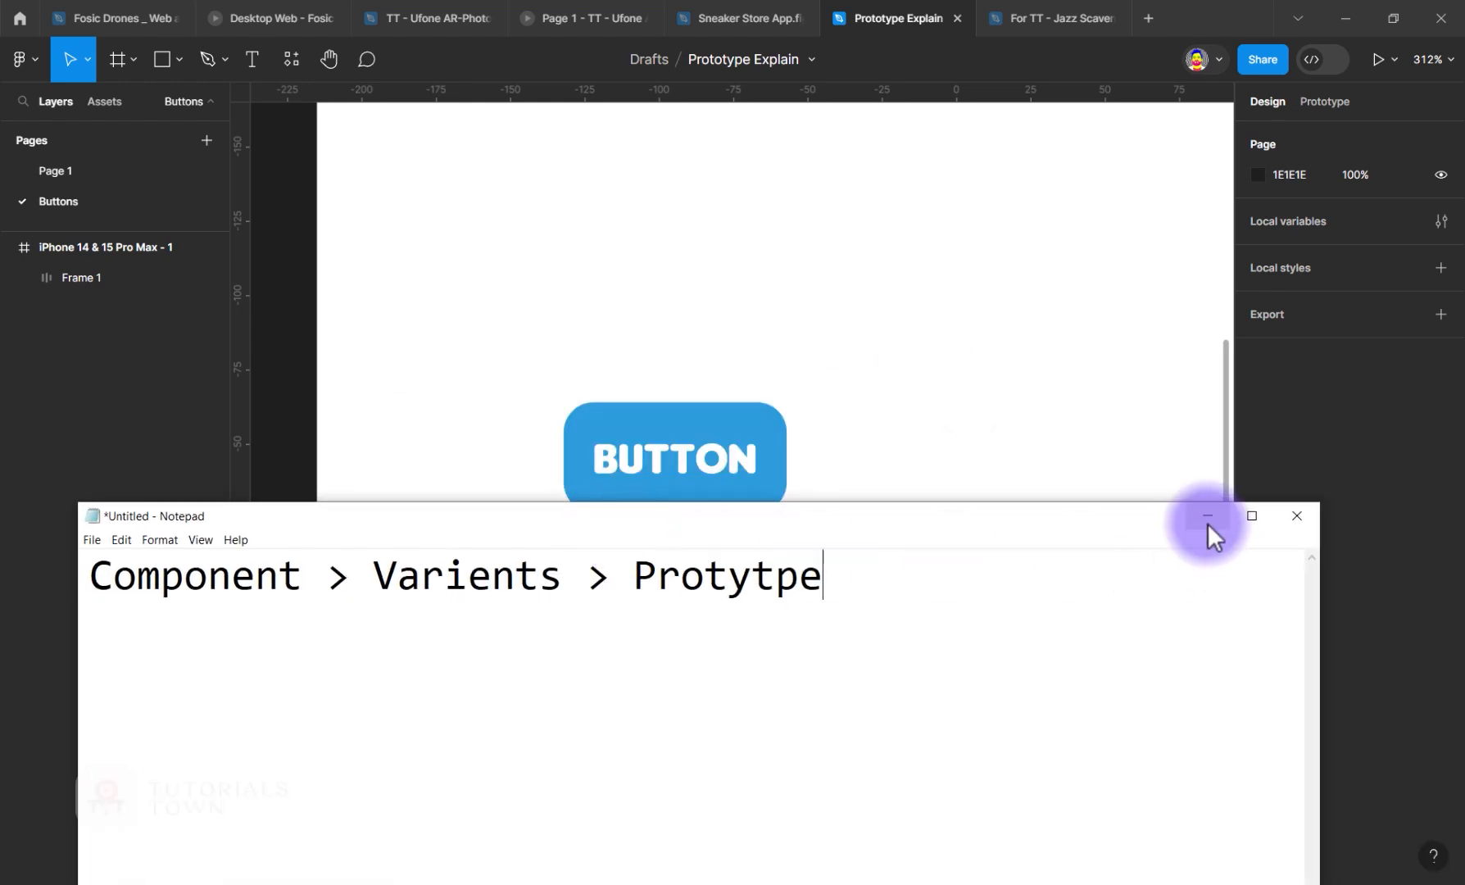
left_click(1204, 523)
Step: Move the blue button frame slightly upward and turn it into a component
left_click(962, 518)
left_click_drag(666, 455, 665, 426)
right_click(668, 442)
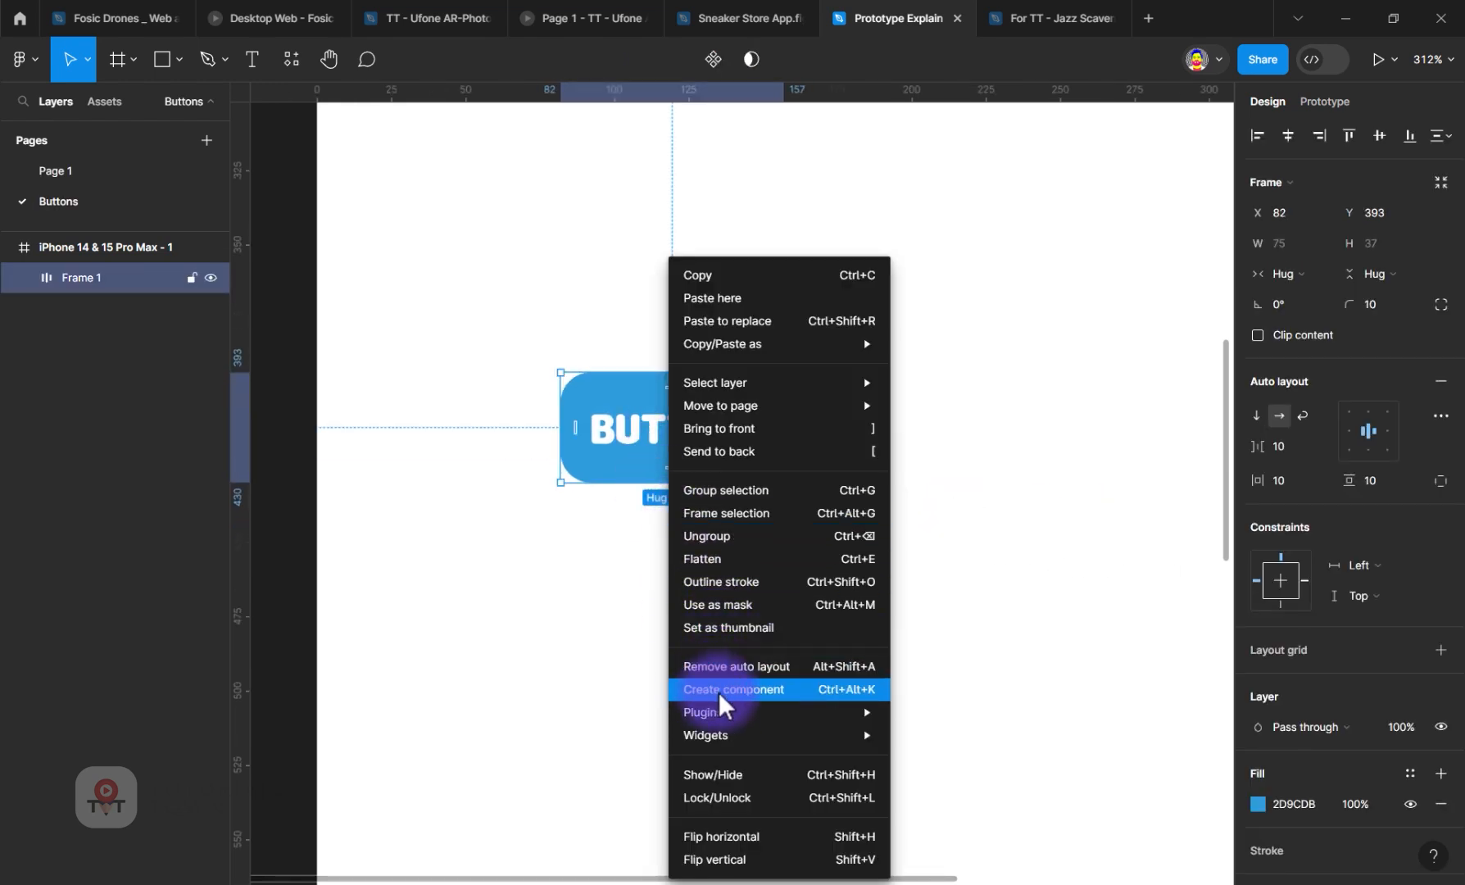
left_click(843, 694)
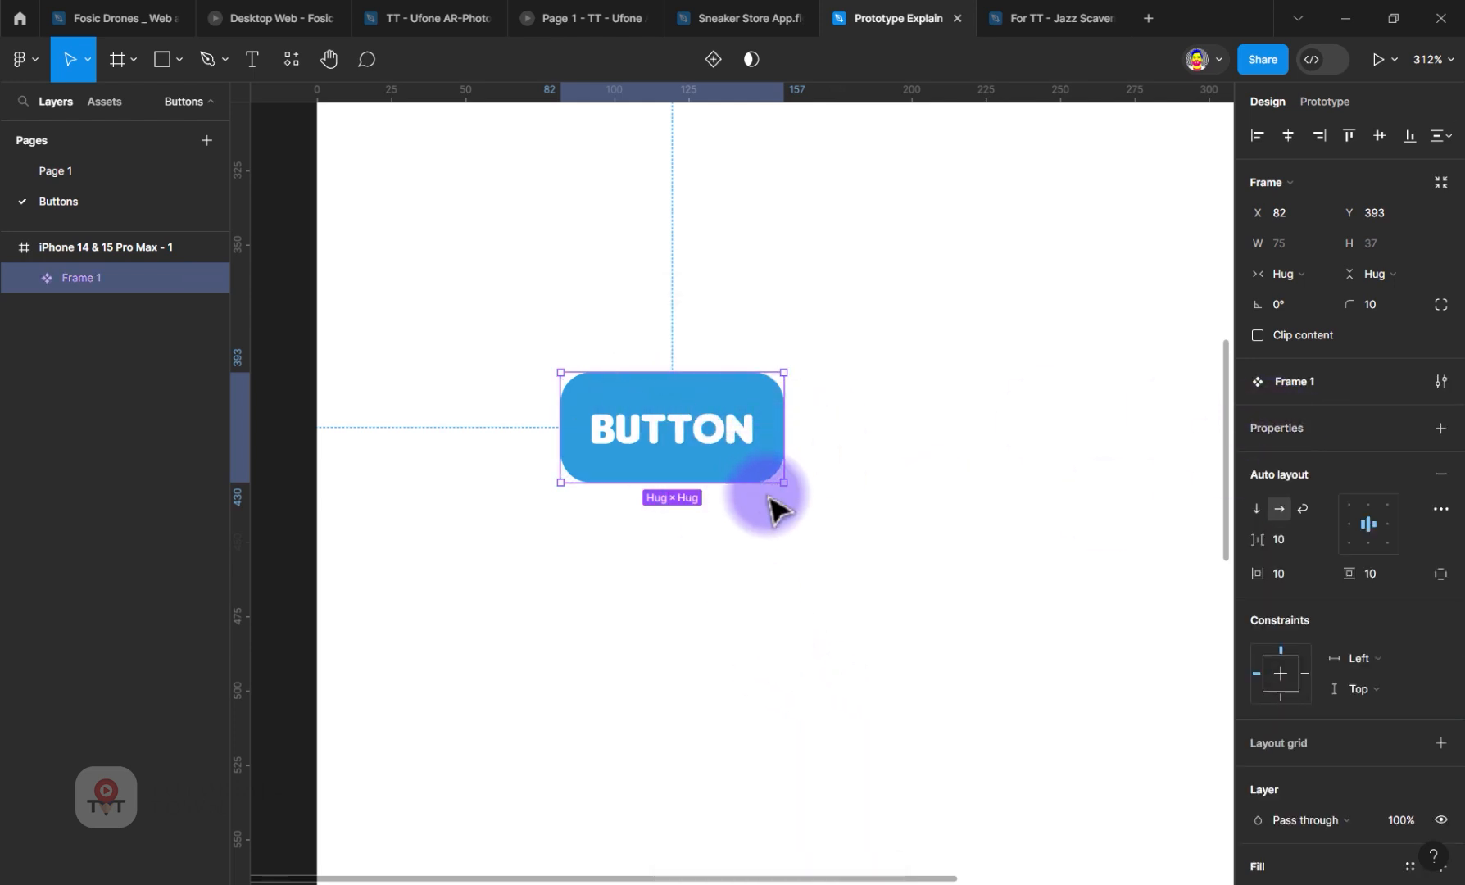
Step: View the property types that can be created for the button component
left_click(1435, 426)
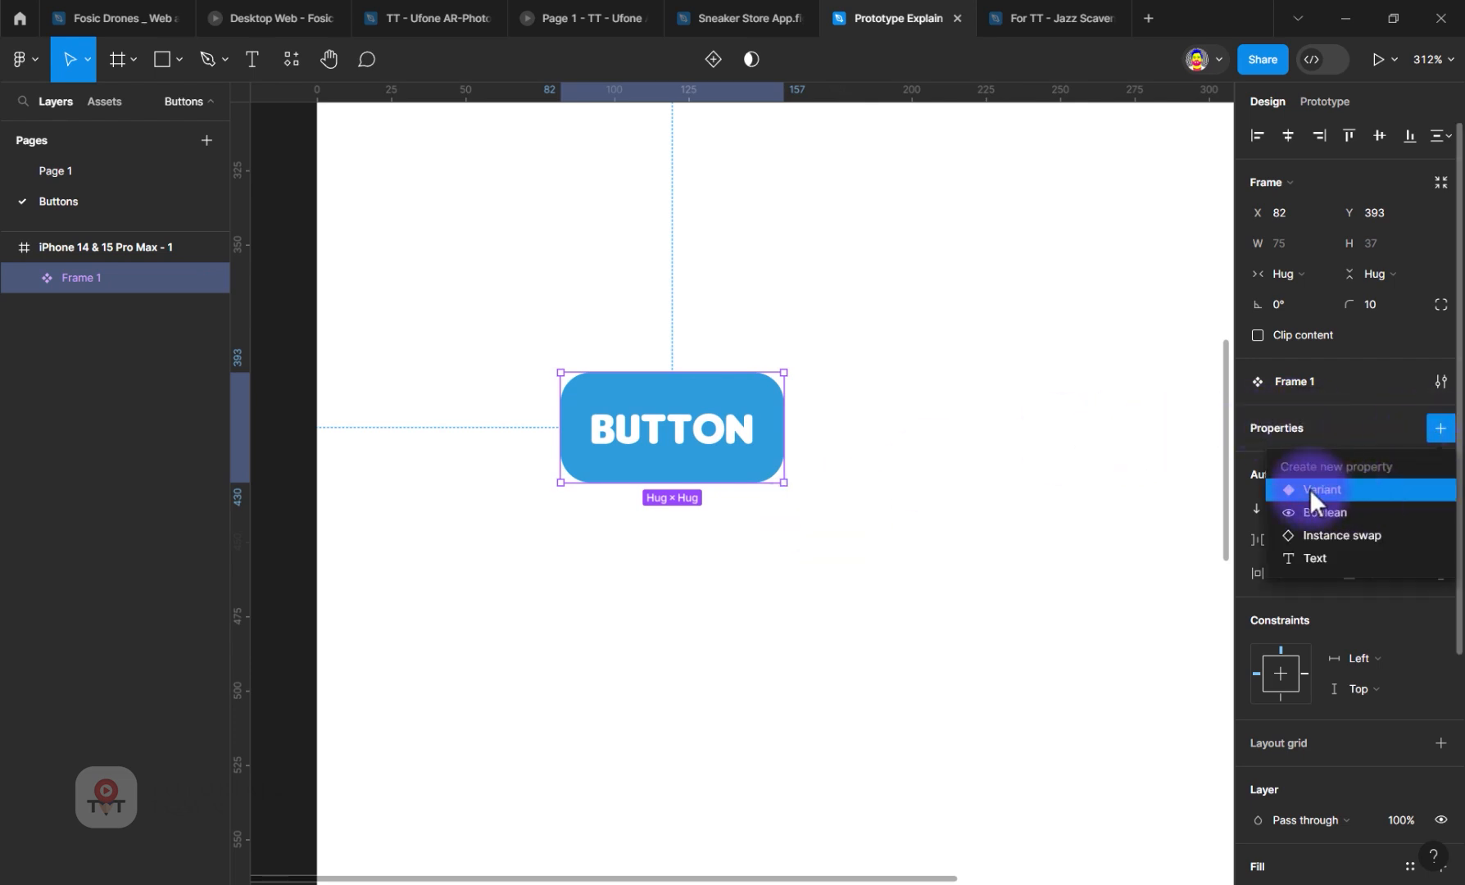
left_click(1318, 435)
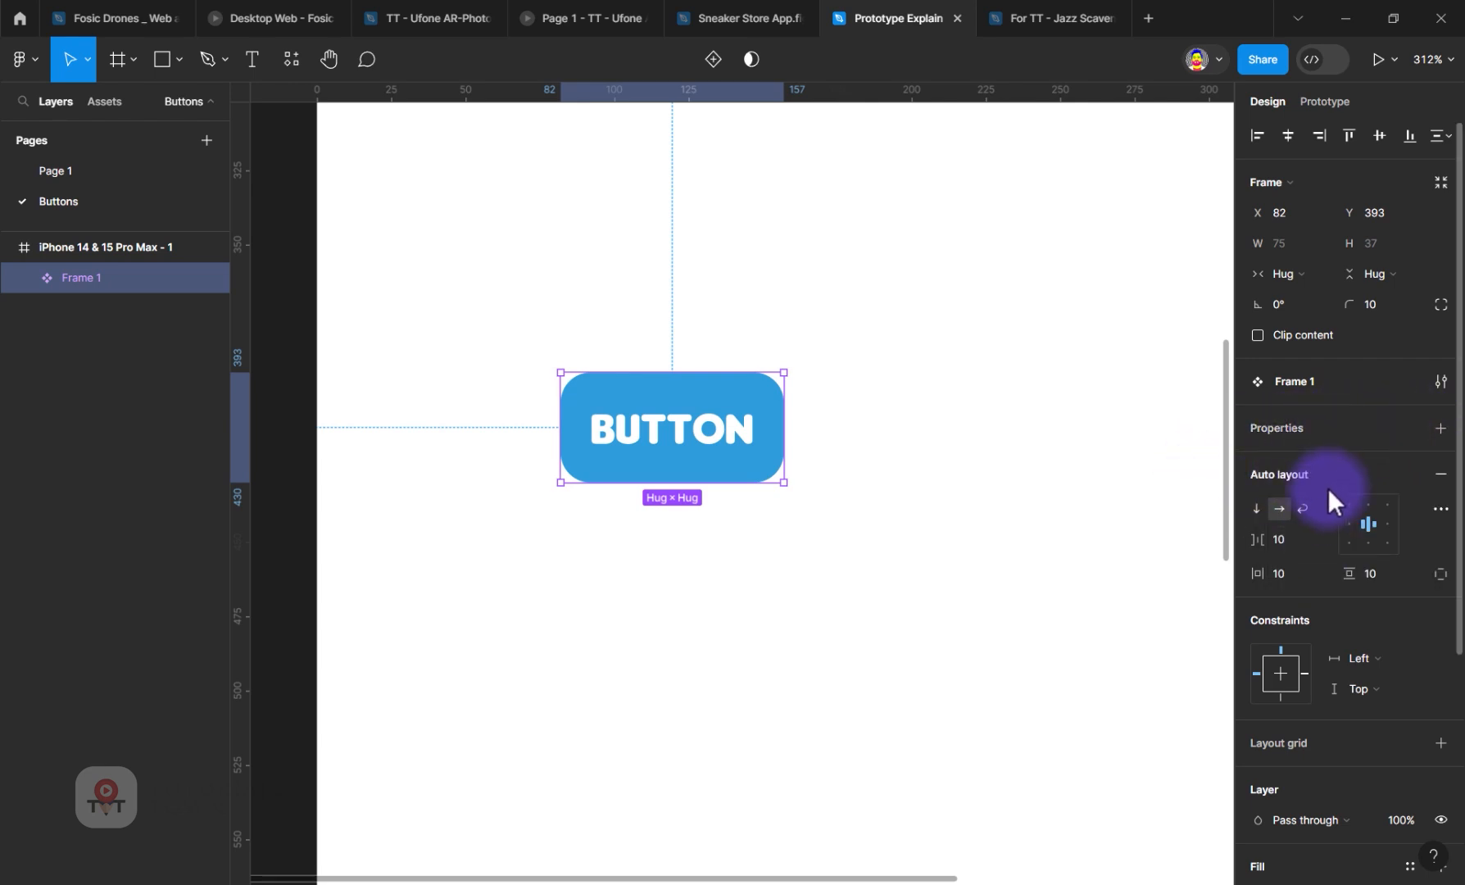
left_click(1431, 426)
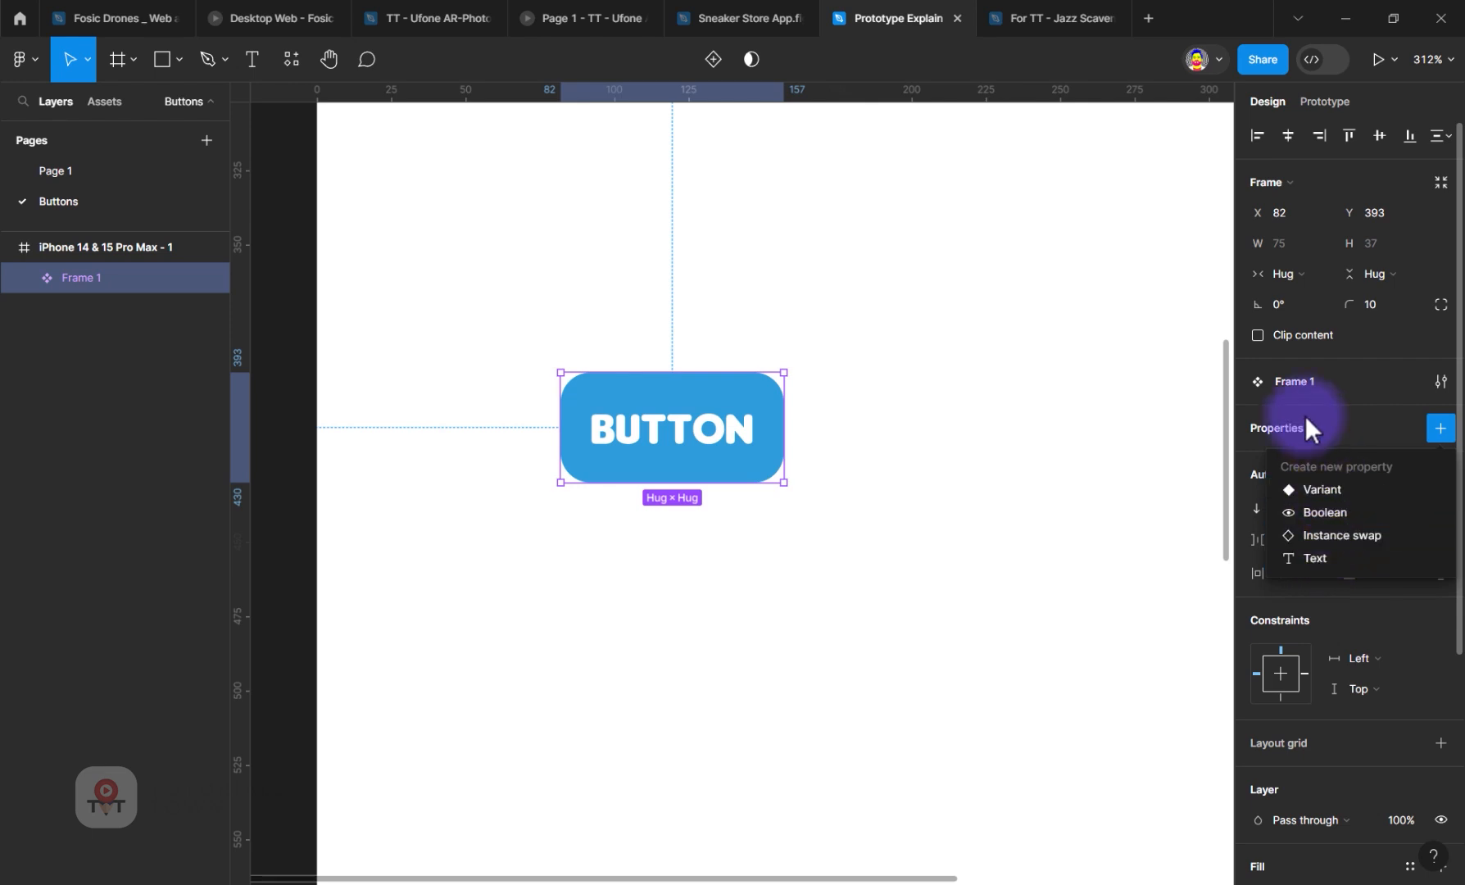
Step: Rename the button component to "Blu Btn" and add a variant to it
left_click(1295, 382)
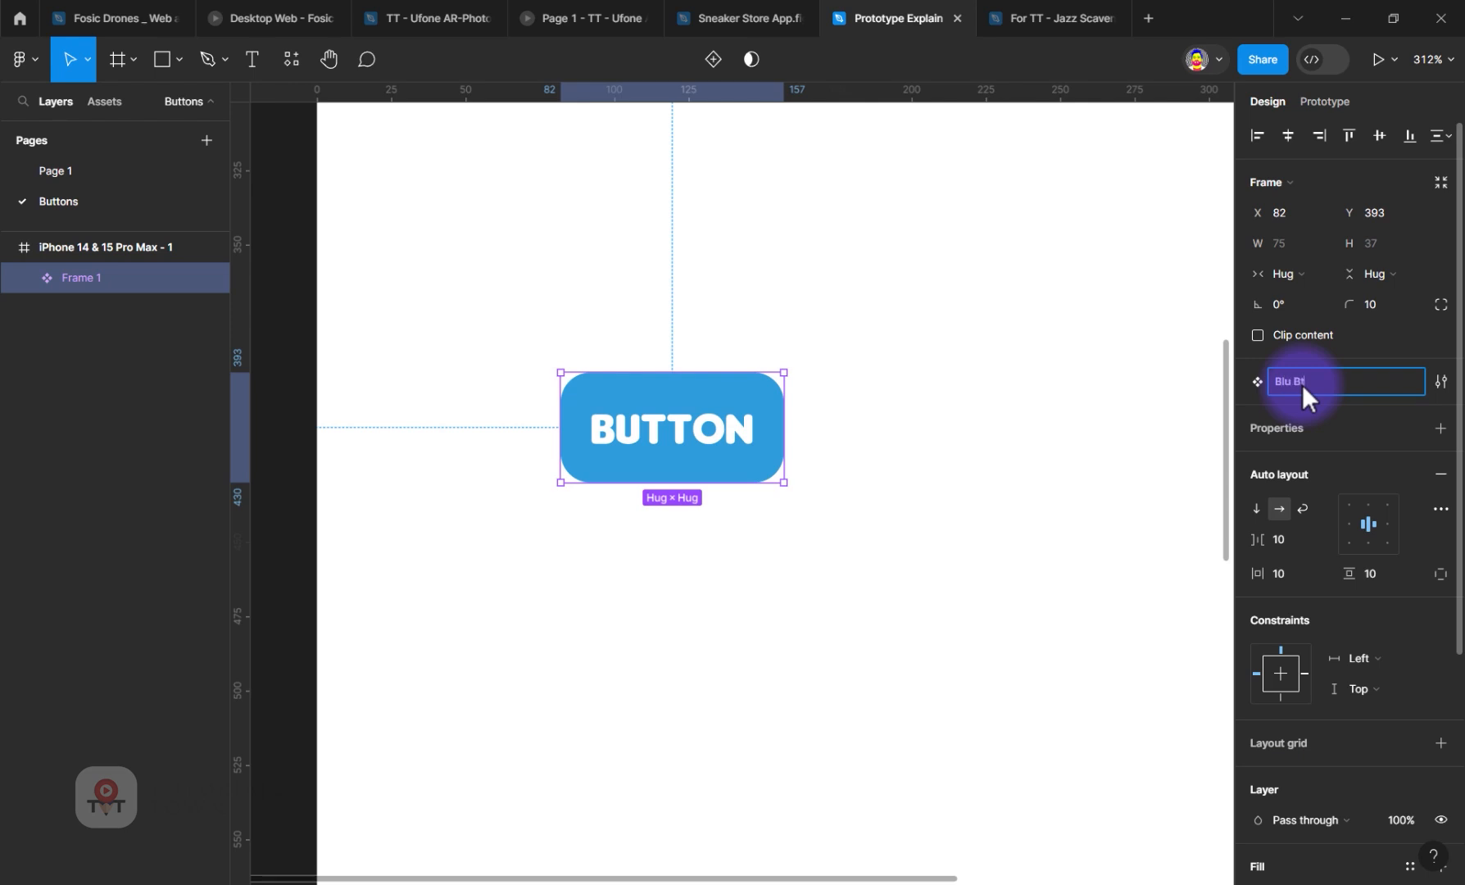
key("Return")
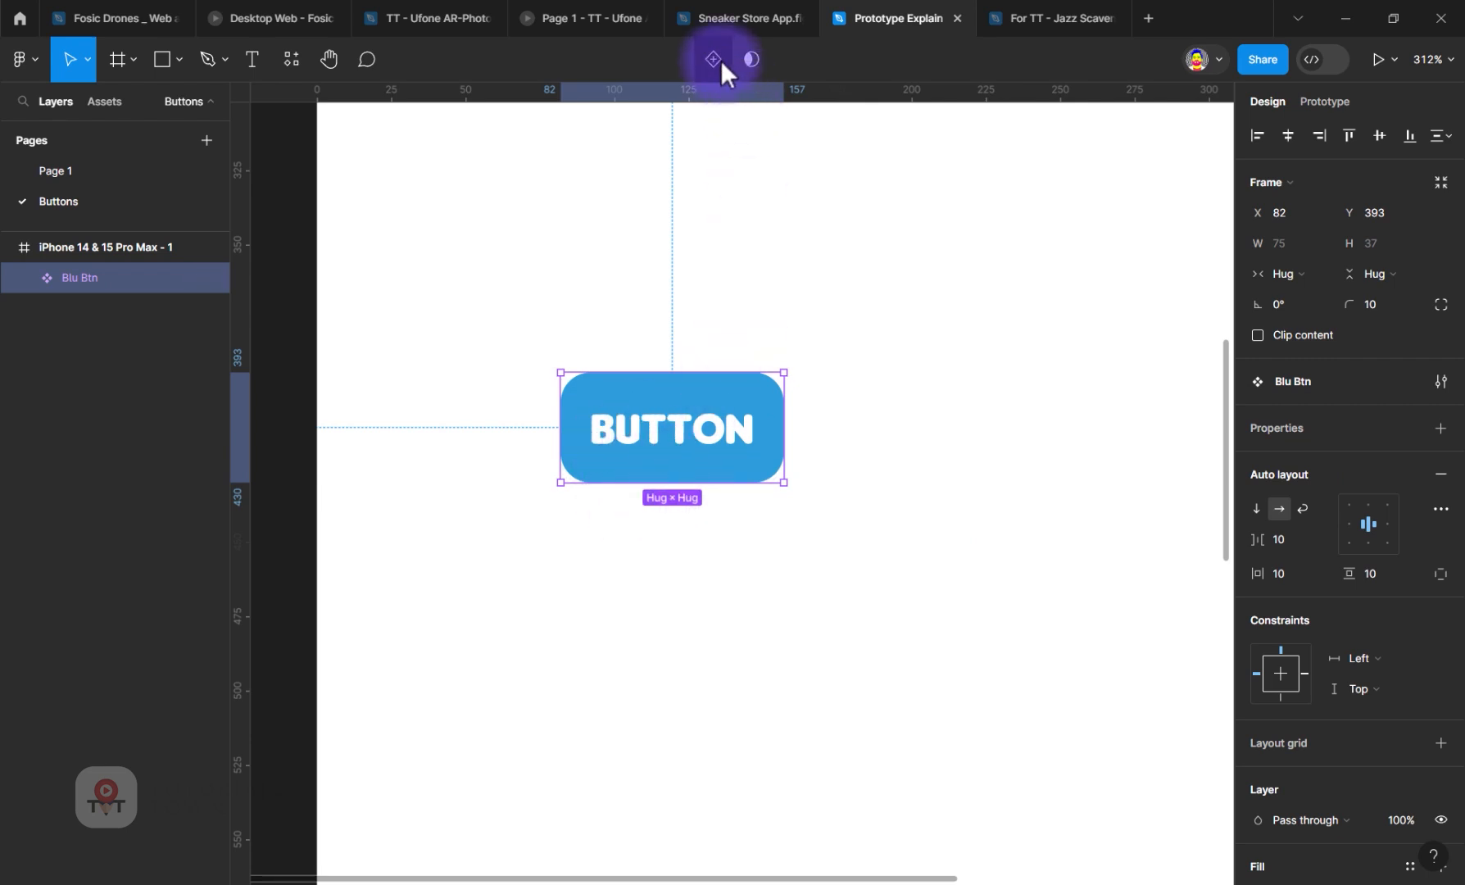
right_click(677, 427)
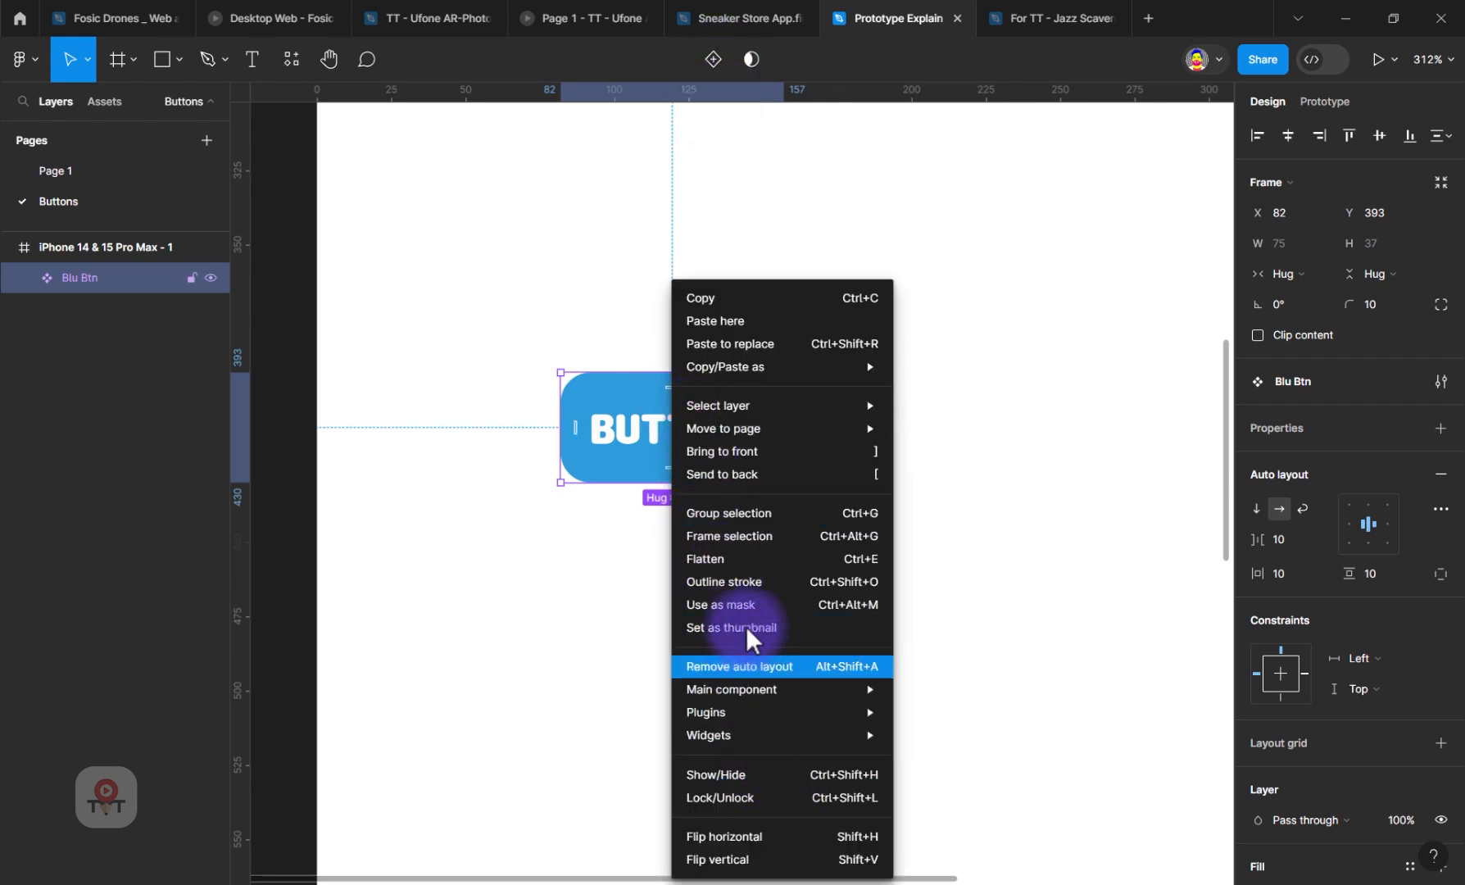
mouse_move(778, 694)
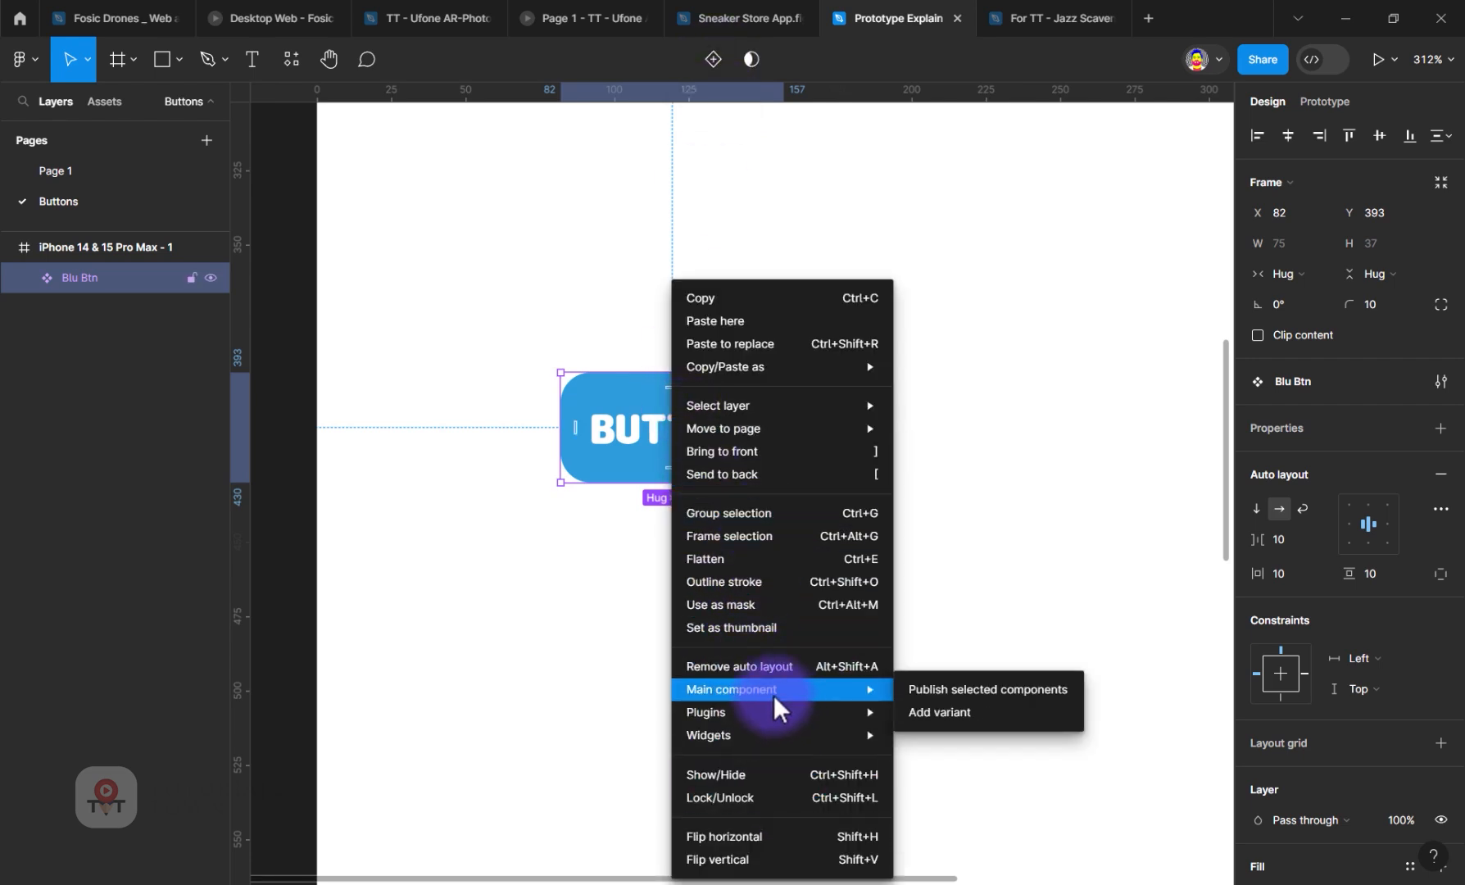
left_click(950, 711)
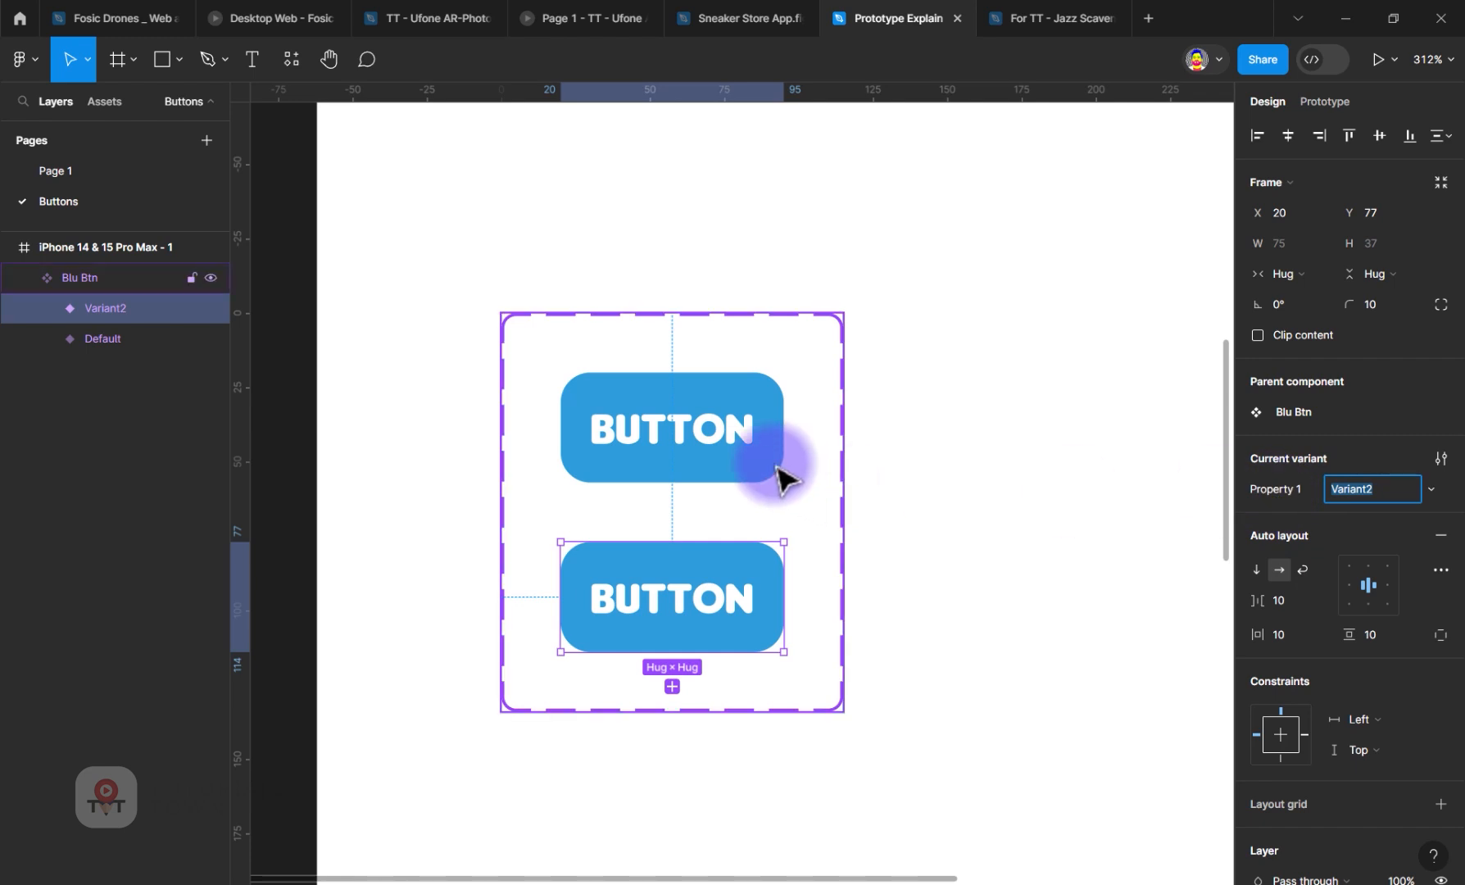
Step: Rename the variant property of the Blu Btn component to "Type"
left_click(680, 402)
left_click(1268, 487)
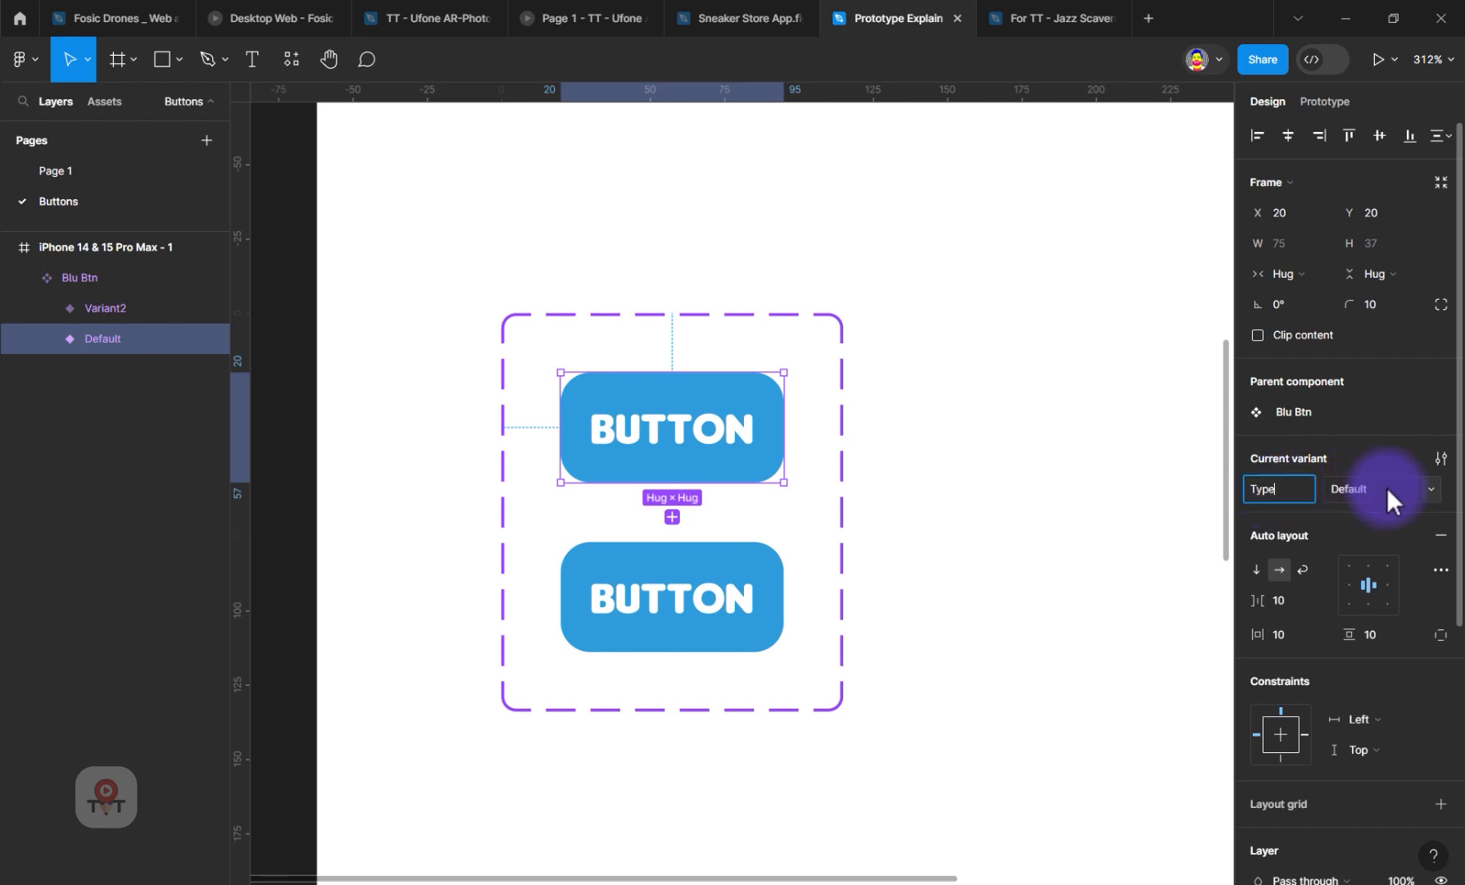
key("Return")
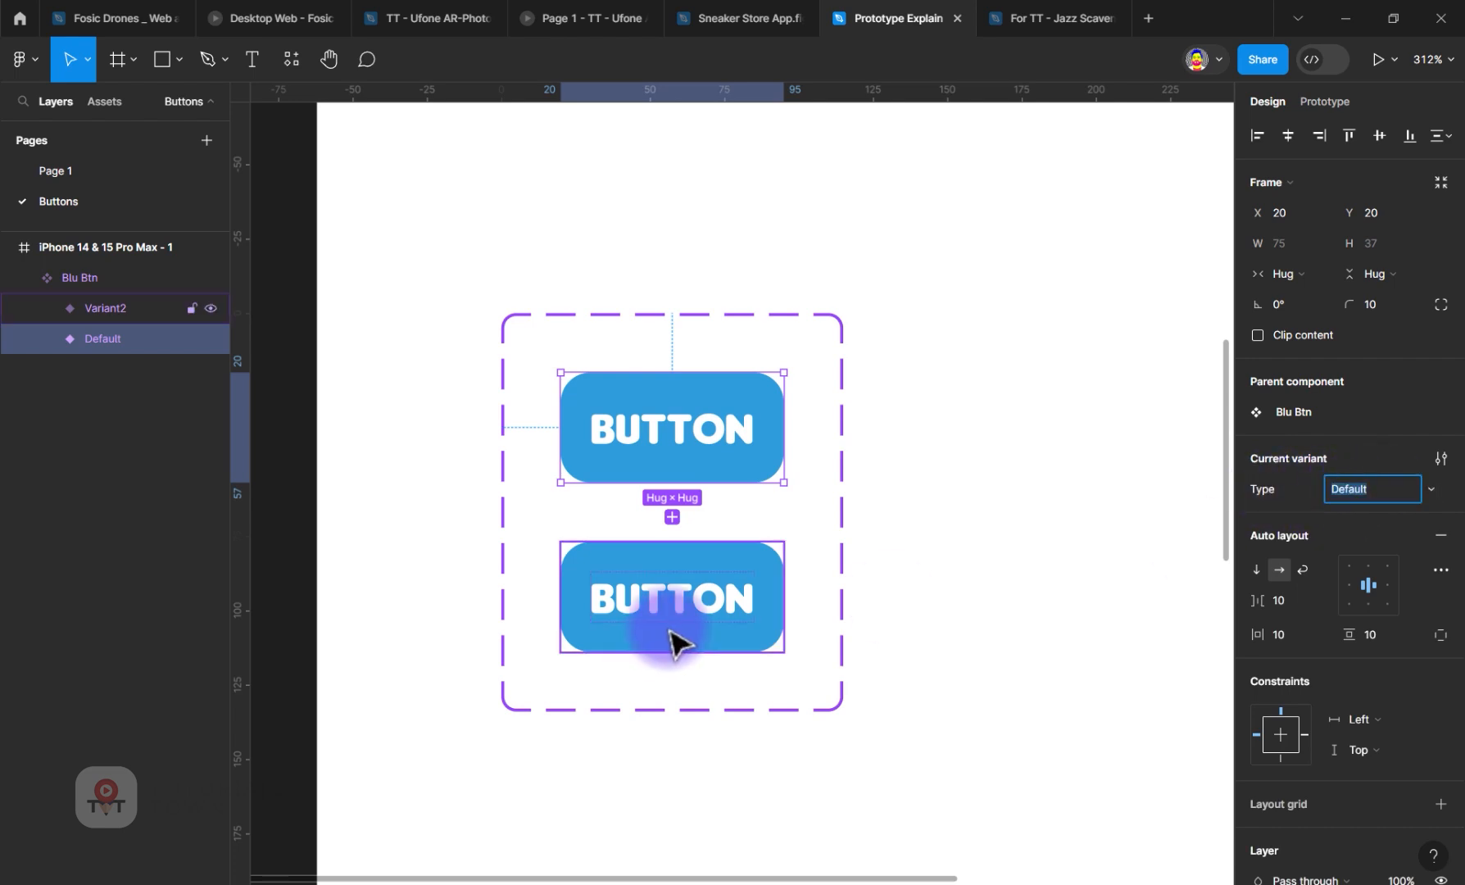
Step: Set the Type value of the second button variant to "Hover"
left_click(685, 625)
left_click(1363, 488)
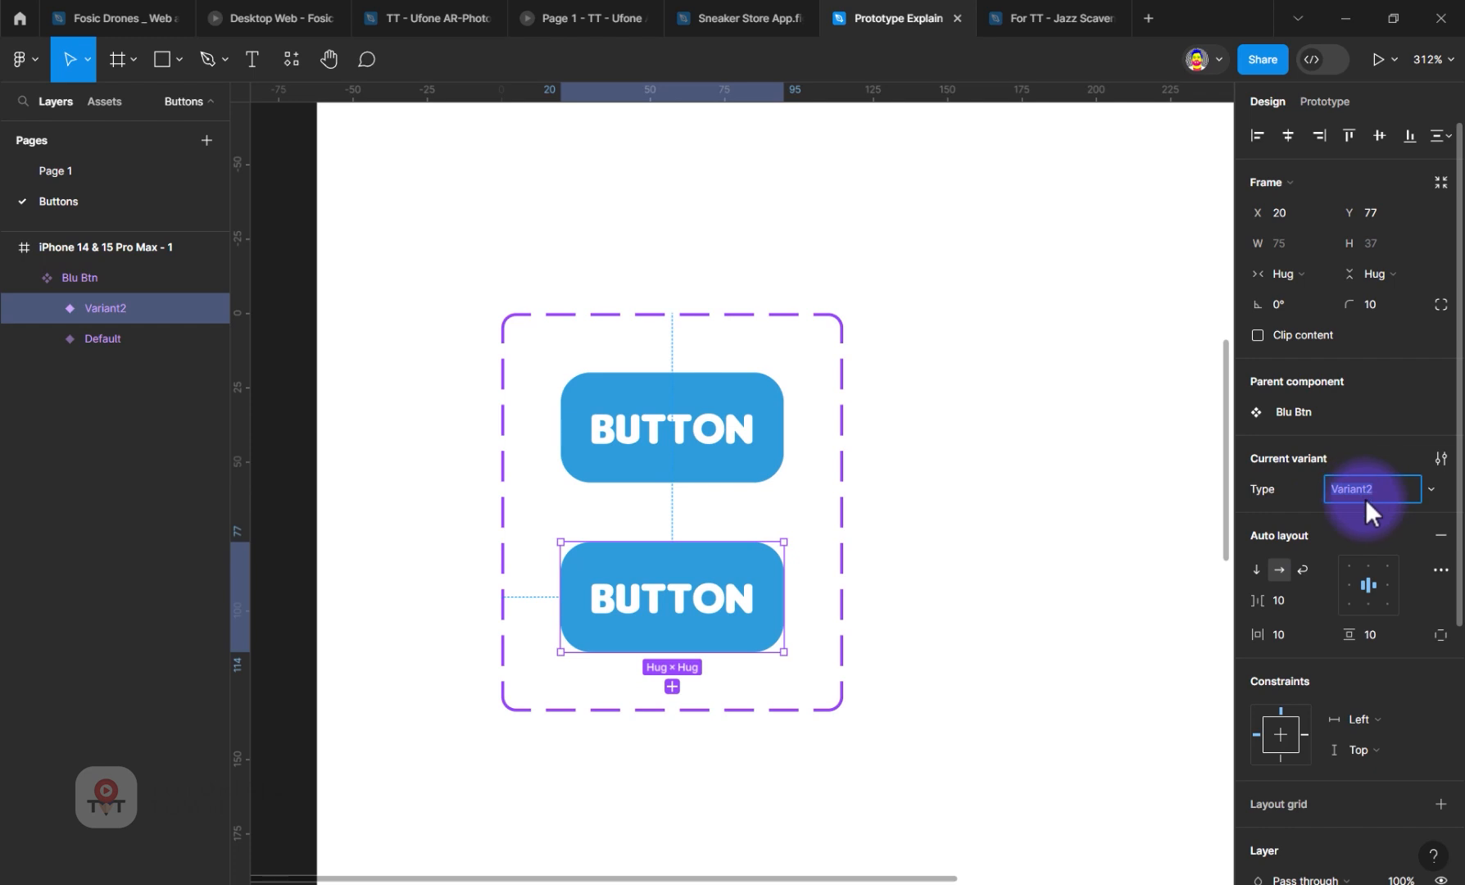
type("Hover")
key("Return")
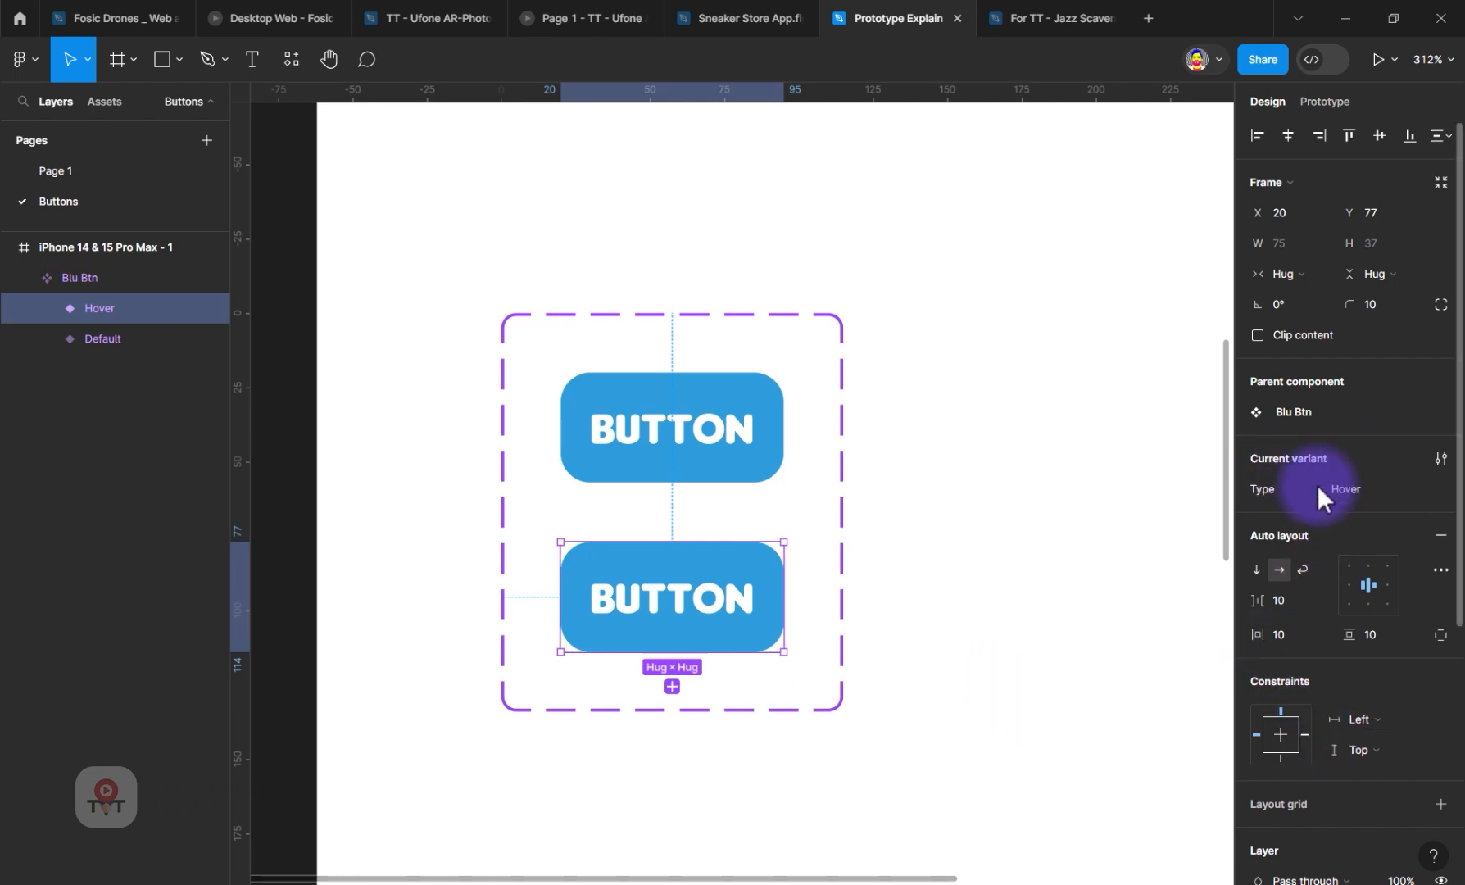
Step: Add a drop shadow effect to the Hover variant
scroll(1381, 667, "down", 5)
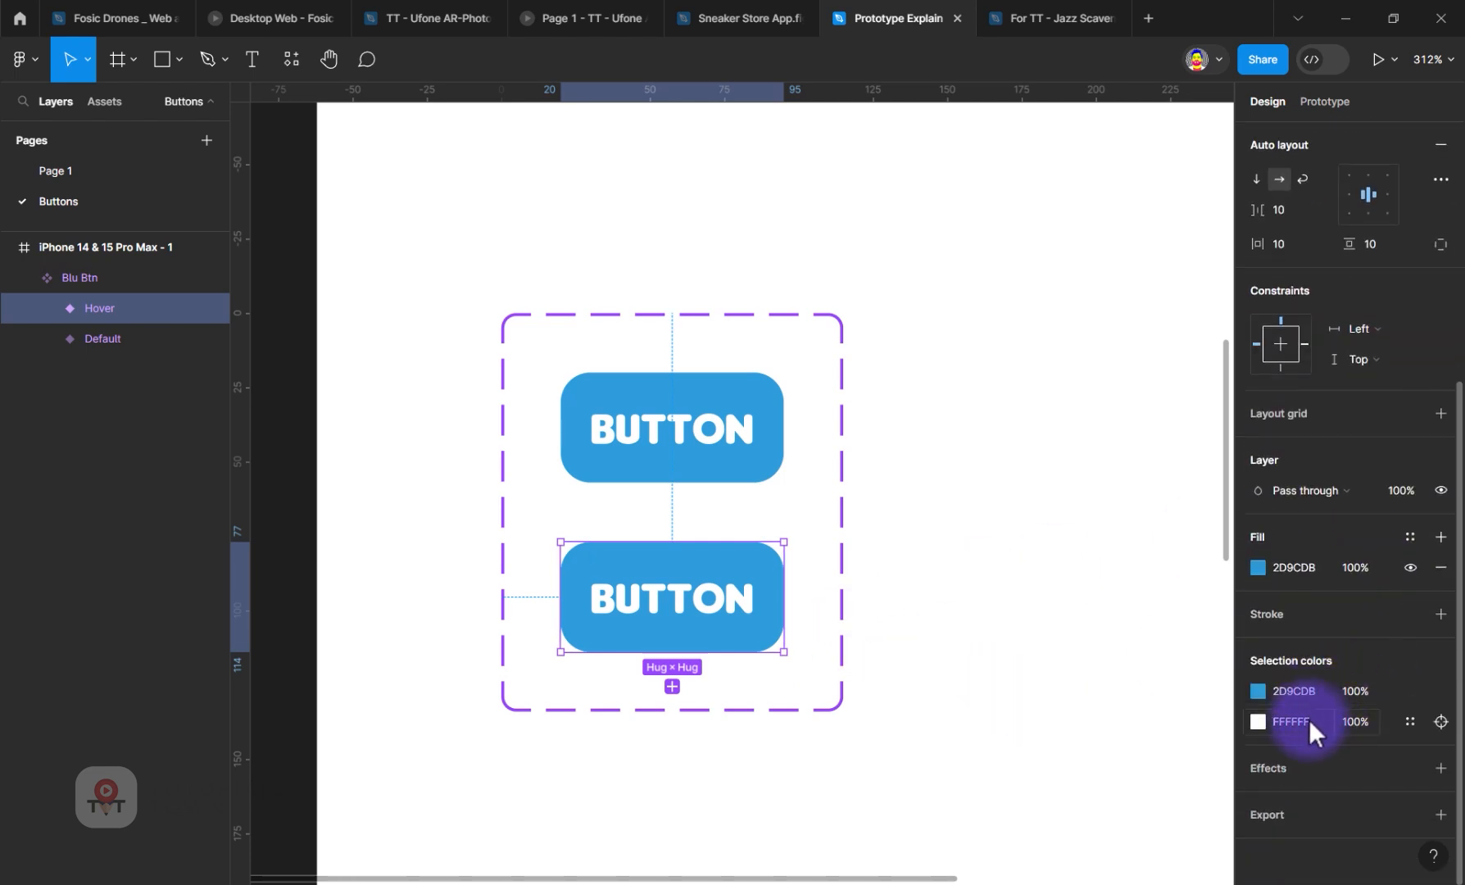
left_click(1409, 767)
left_click(1364, 751)
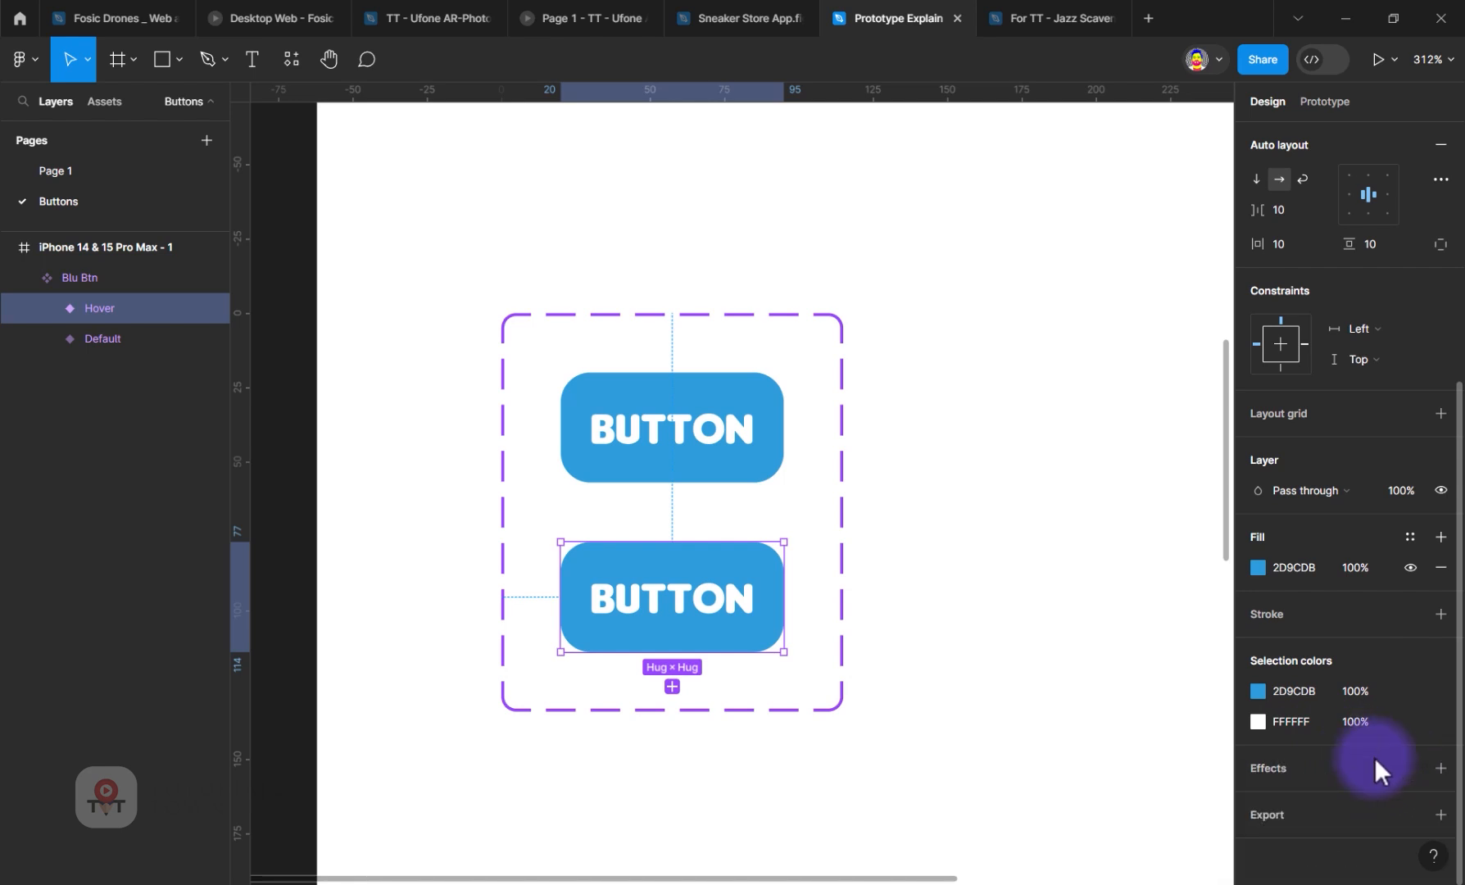
left_click(1439, 769)
scroll(1343, 776, "down", 1)
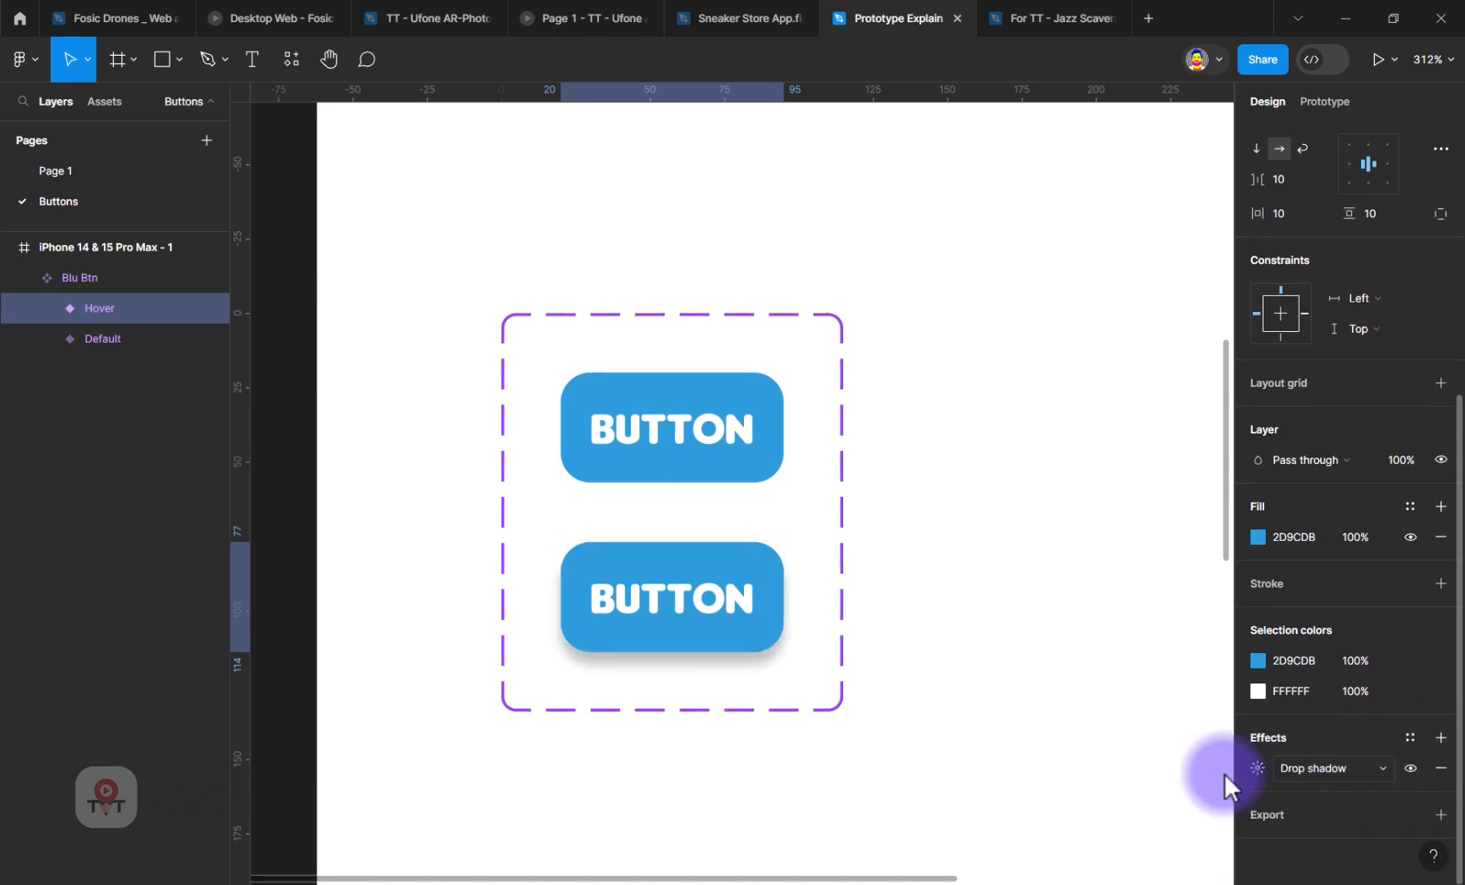
Step: Set the Hover variant's drop shadow to a Y offset of 5 and a blur of 8.1
left_click(670, 620)
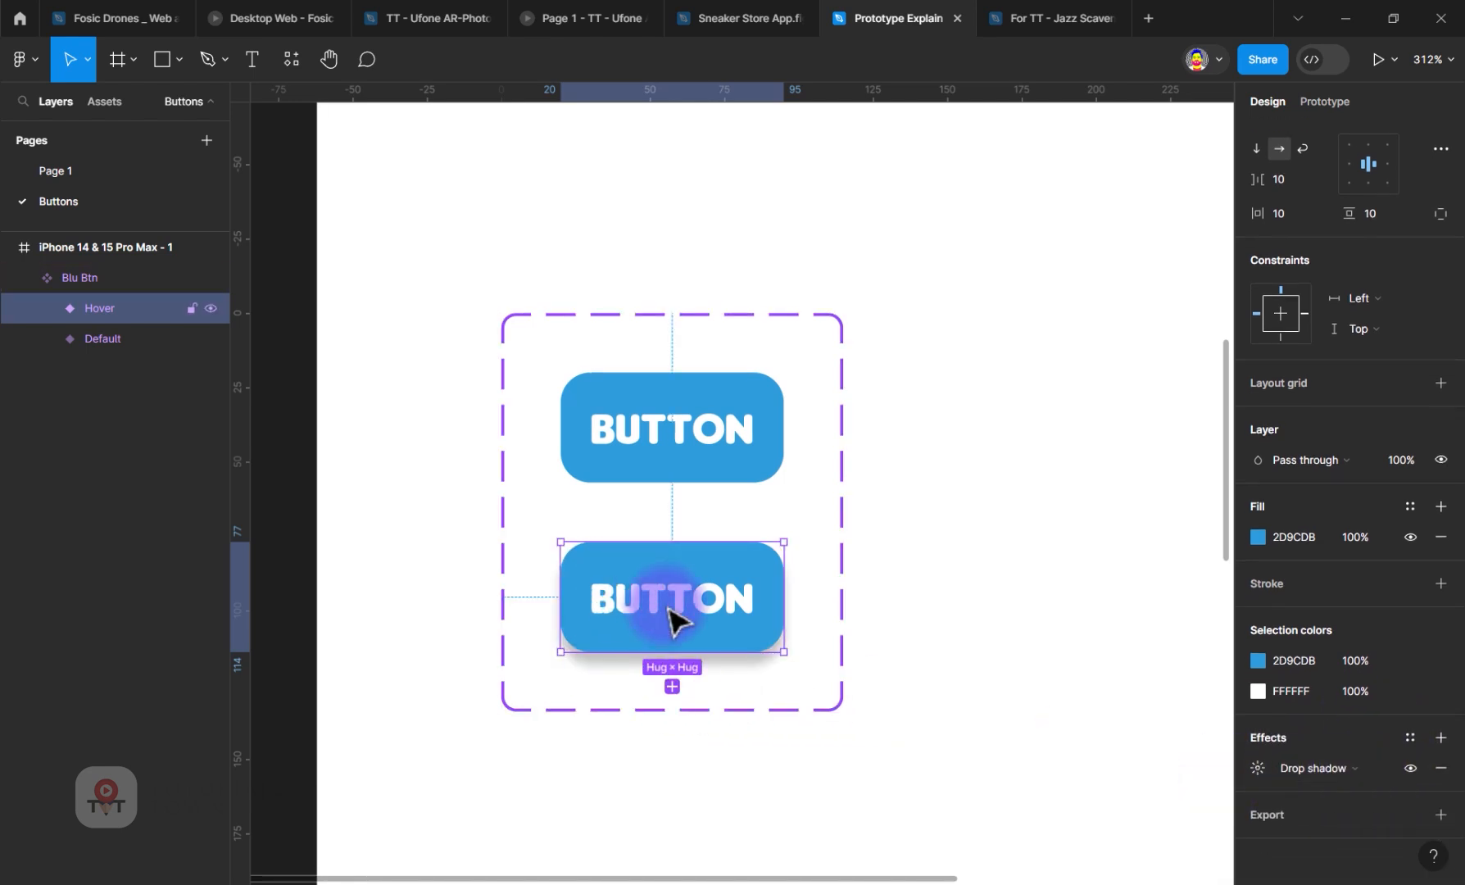
left_click(1258, 770)
left_click(1055, 770)
type("5")
key("Return")
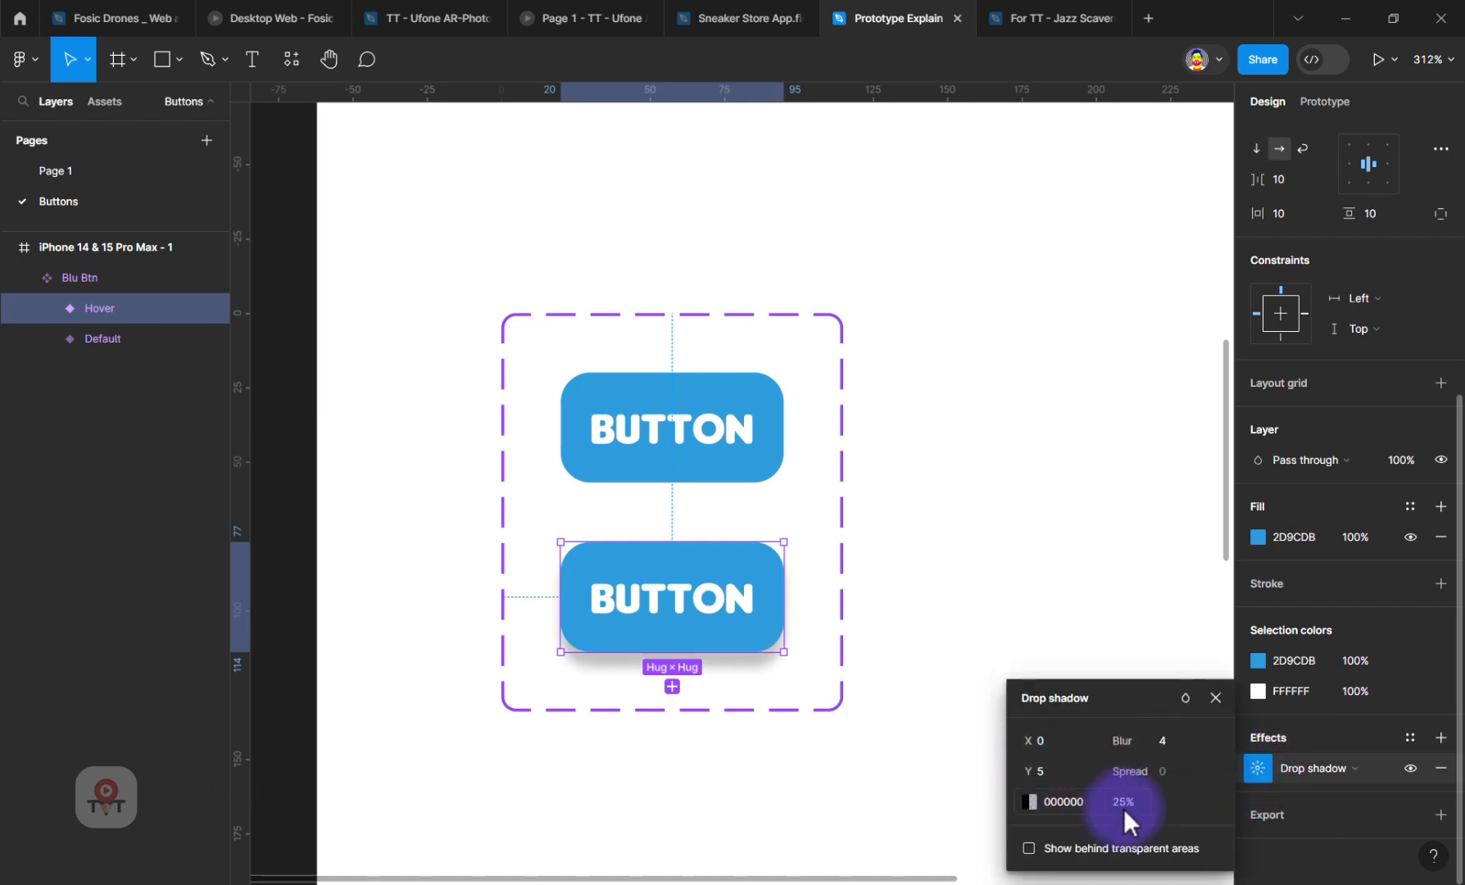
left_click(1166, 742)
left_click_drag(1127, 741, 1214, 742)
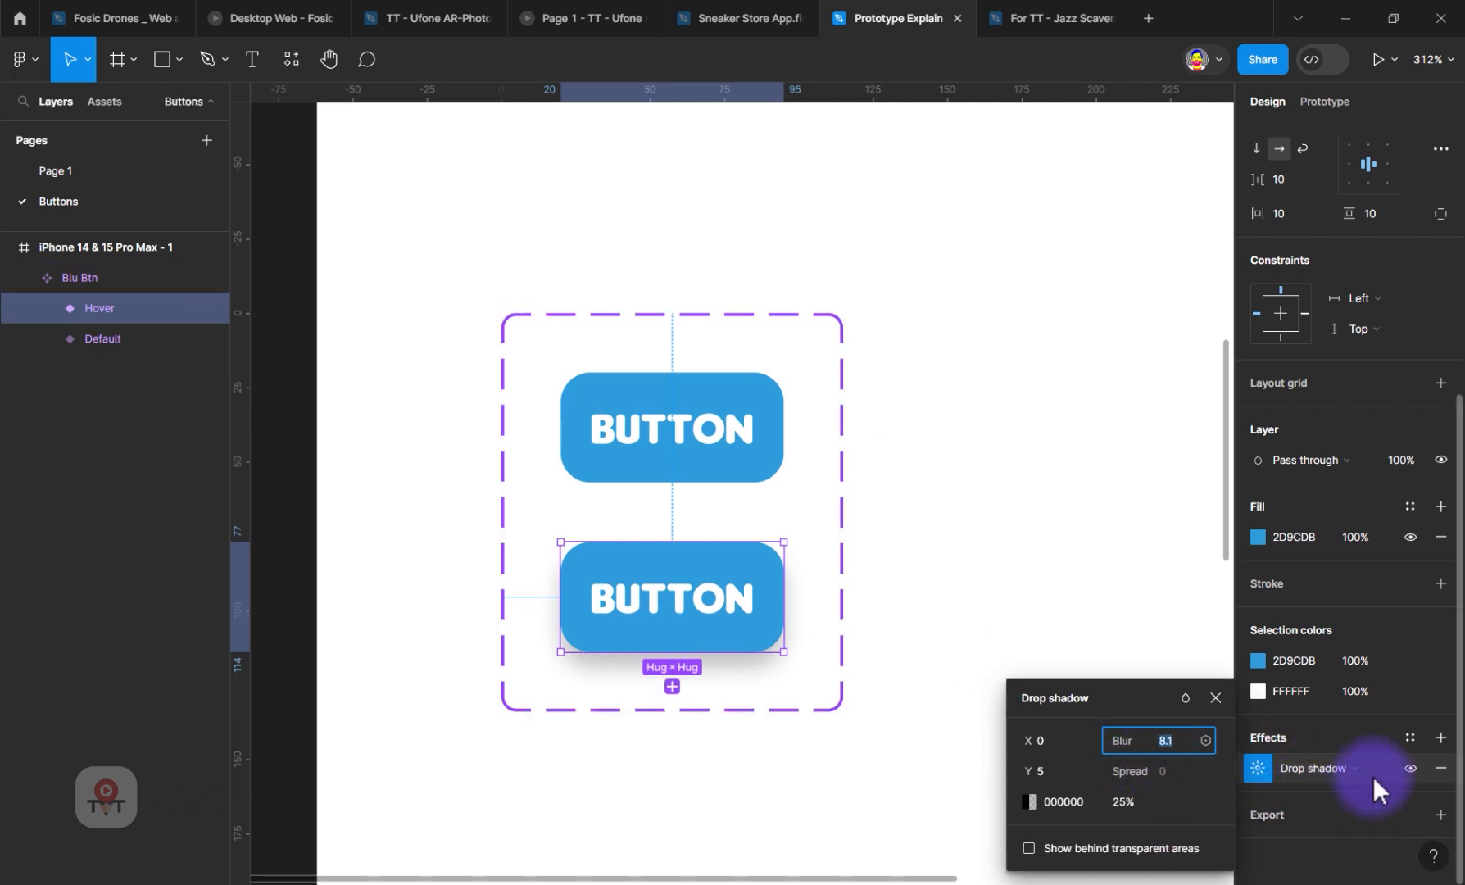
Step: Add a second effect to the Hover variant and make it an inner shadow
left_click(1439, 737)
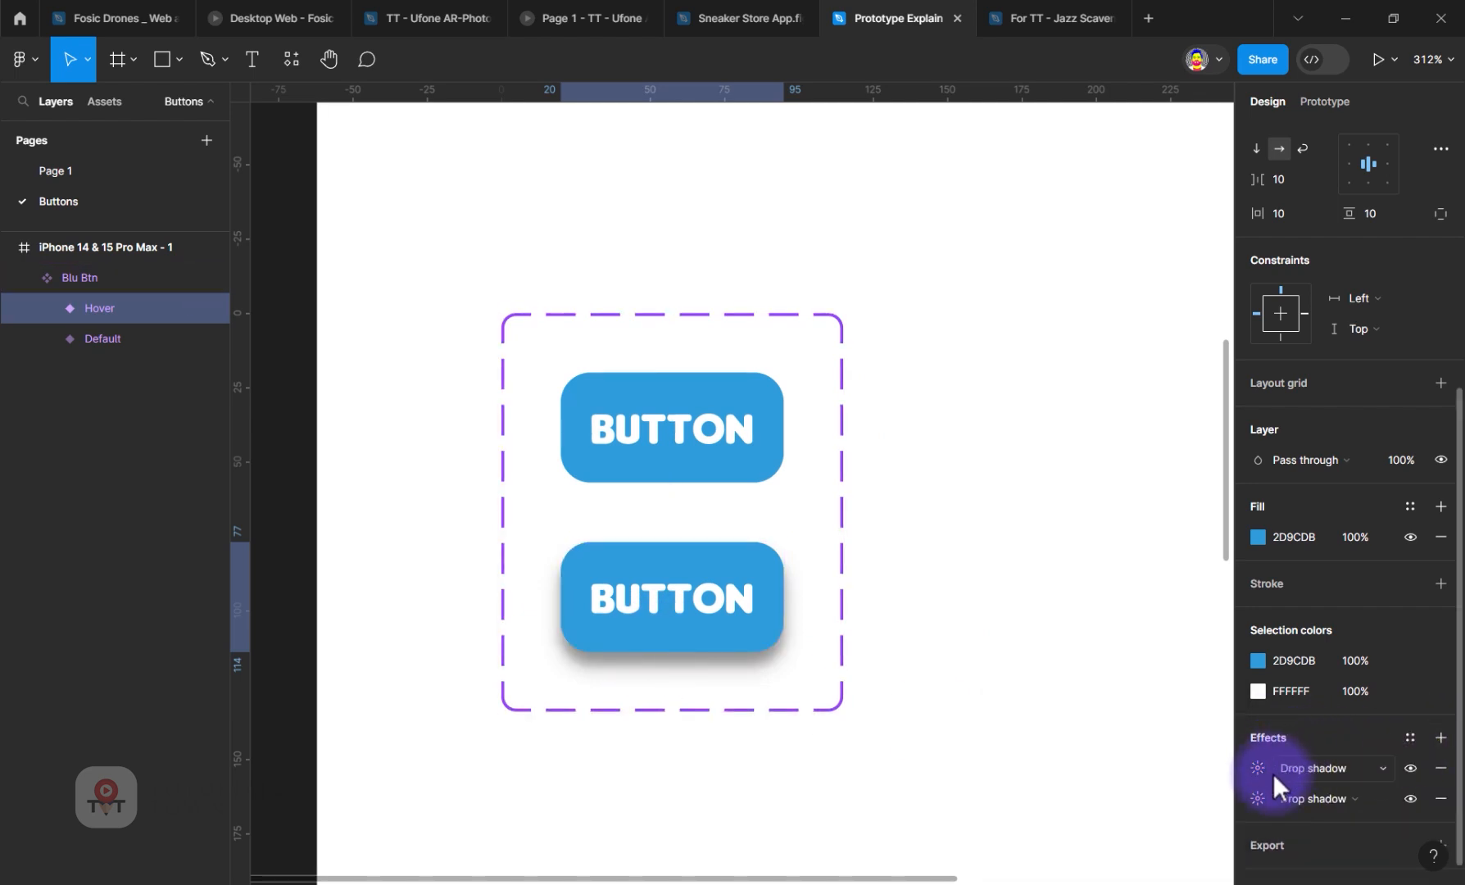
left_click(1312, 769)
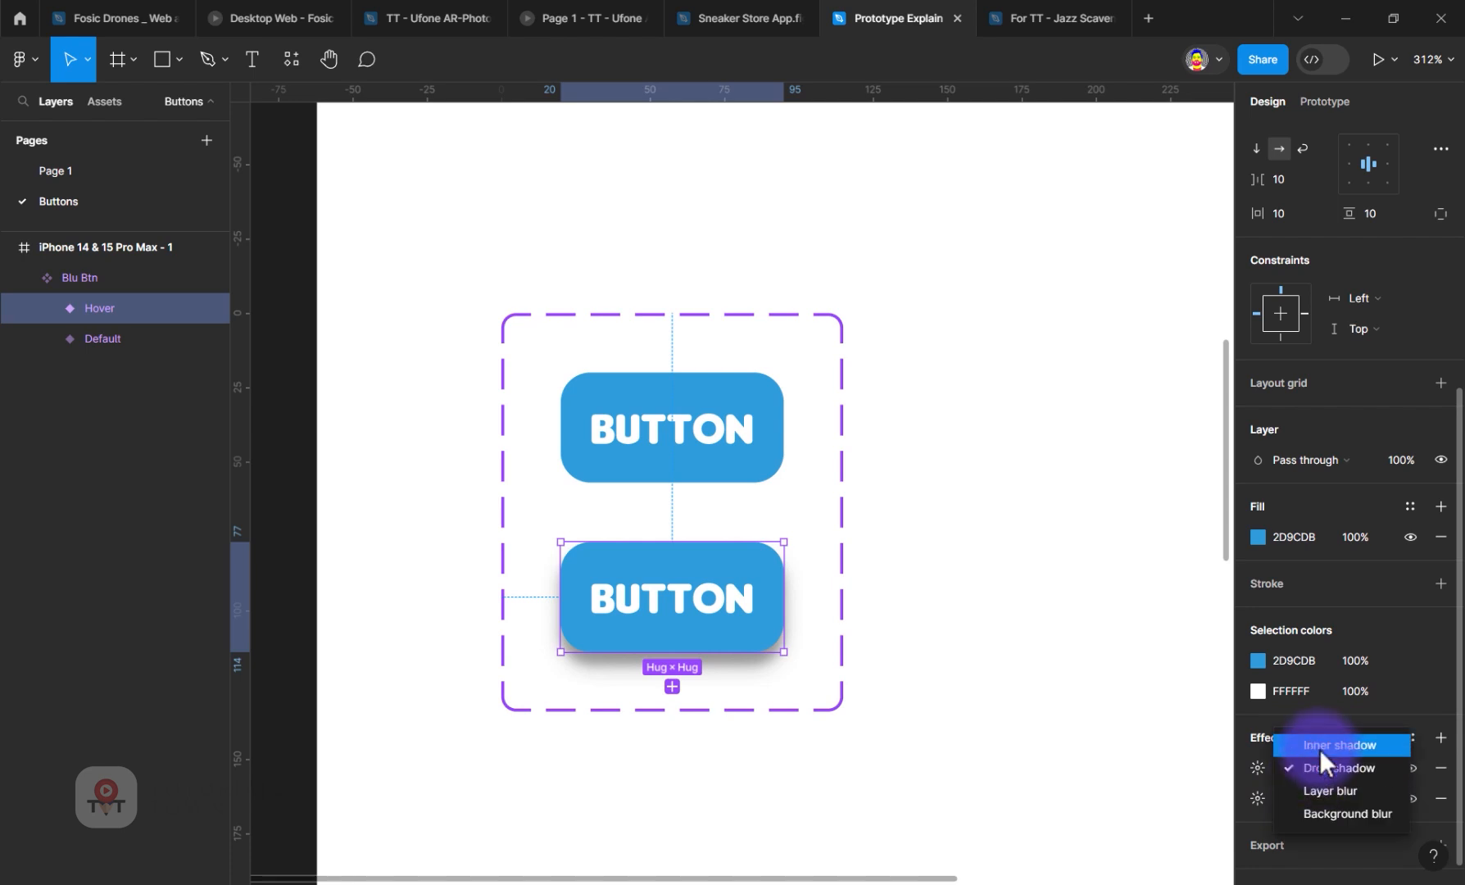
left_click(1320, 746)
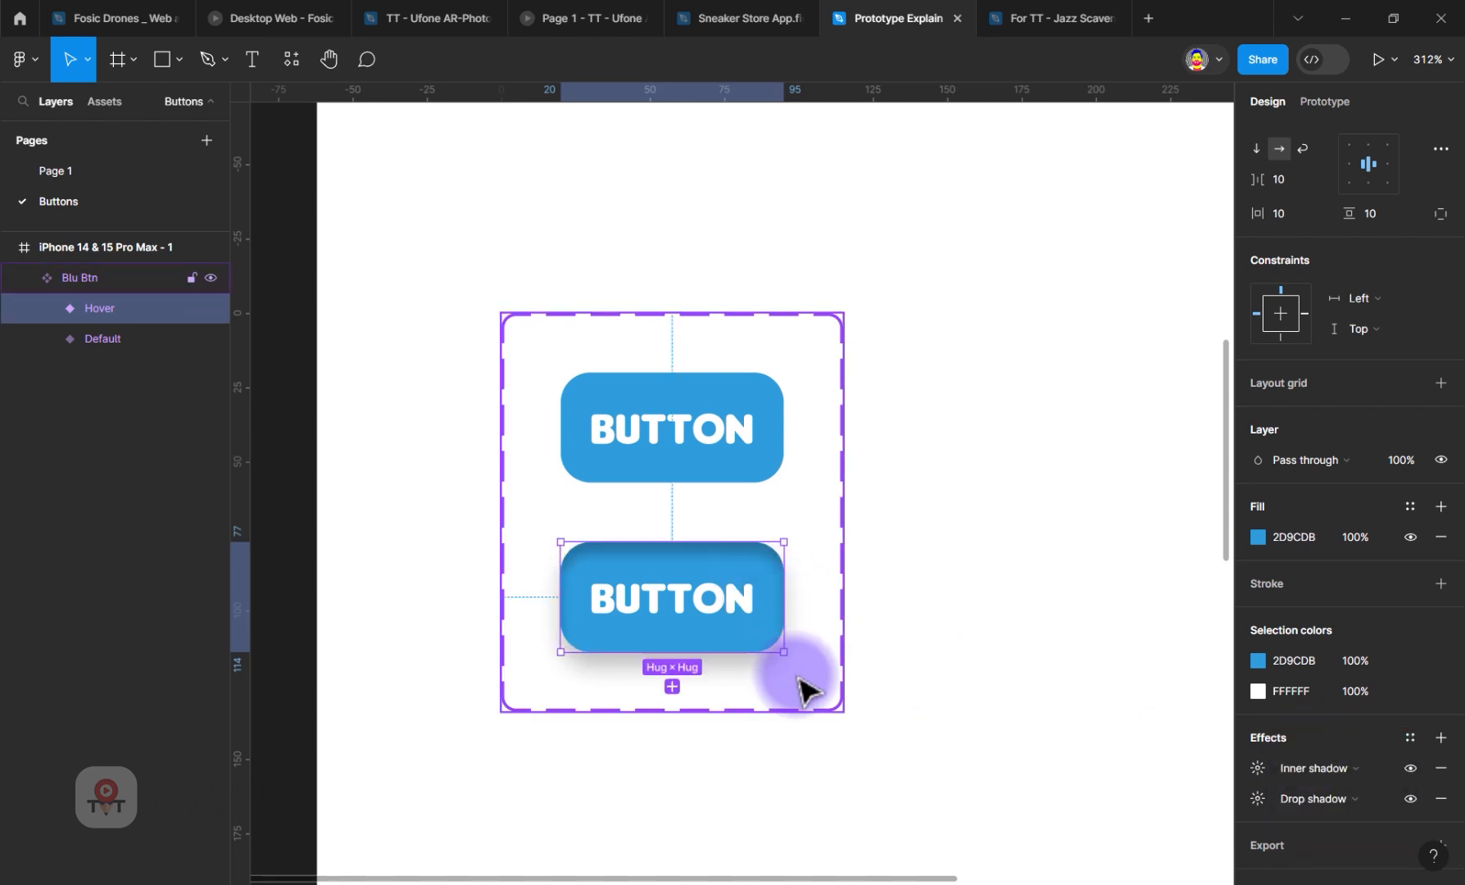
Step: Set the Hover variant's inner shadow to a Y offset of 0 and 20% opacity, and increase its blur slightly
left_click(1257, 770)
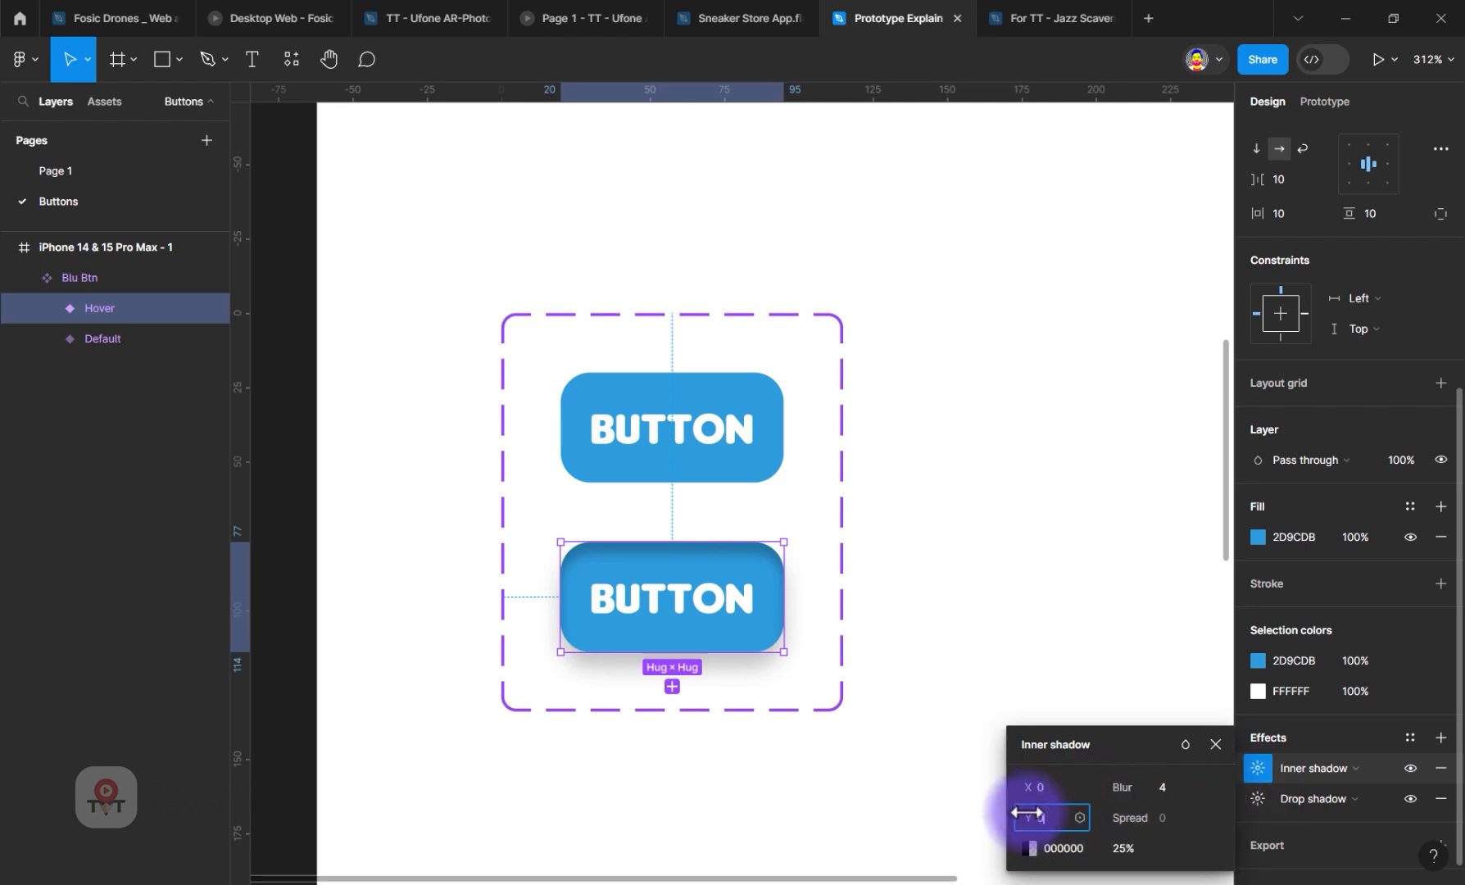
type("0")
key("Tab")
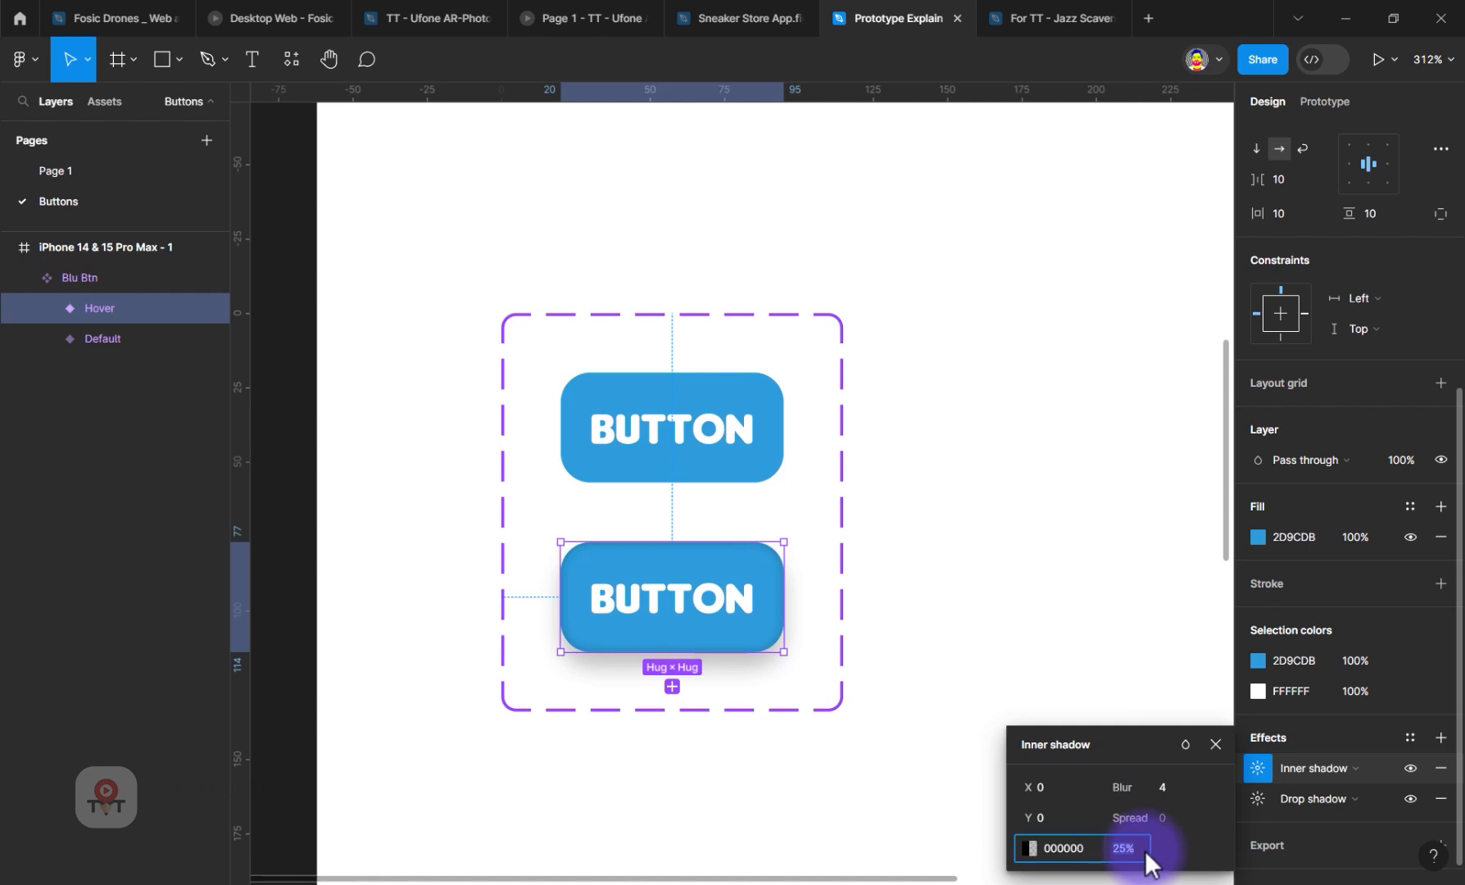
type("50")
key("Tab")
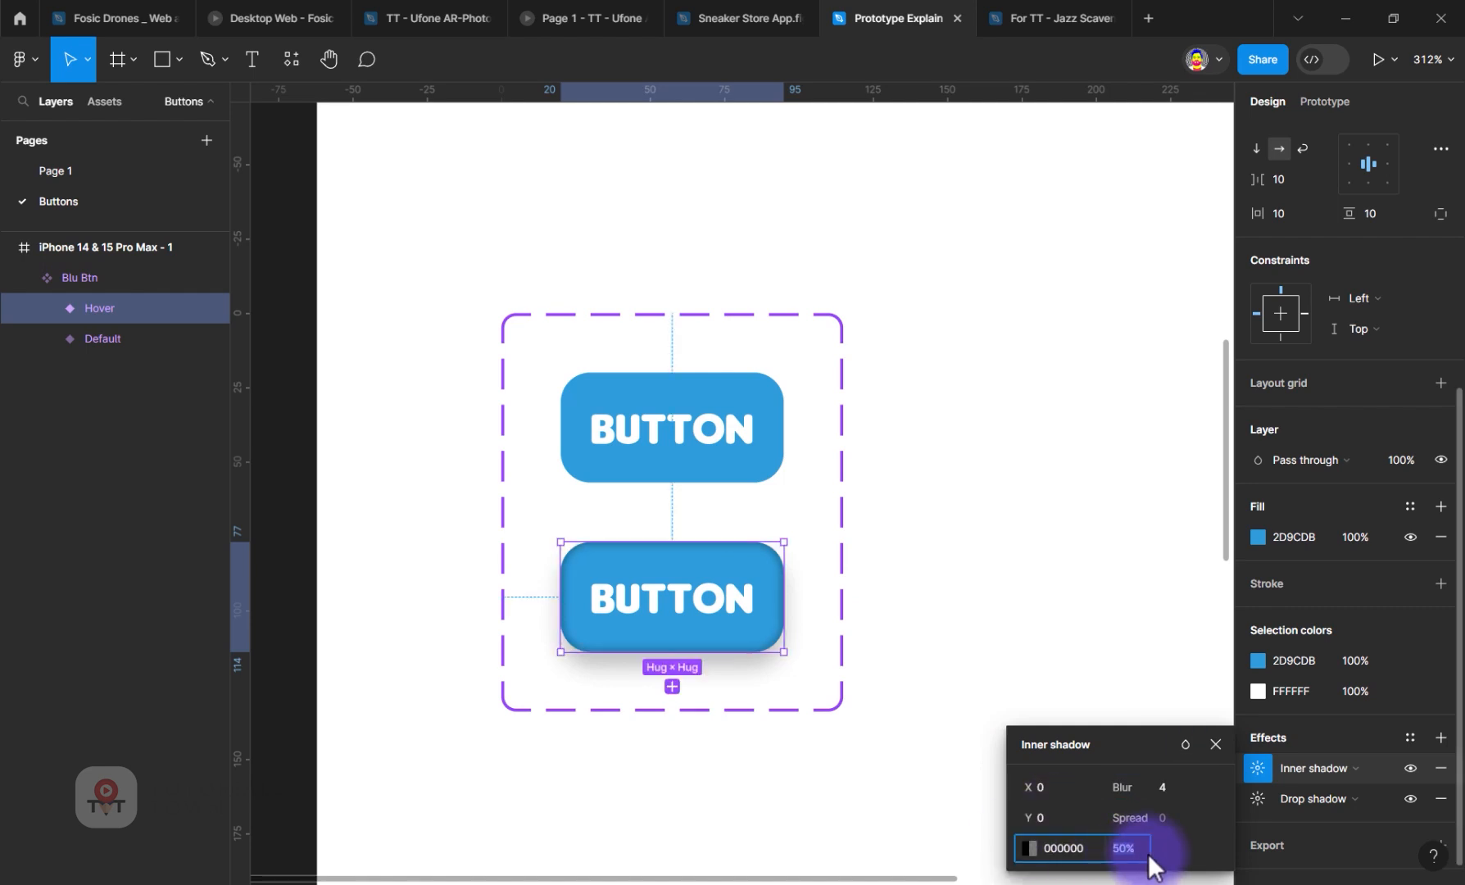
type("20")
key("Return")
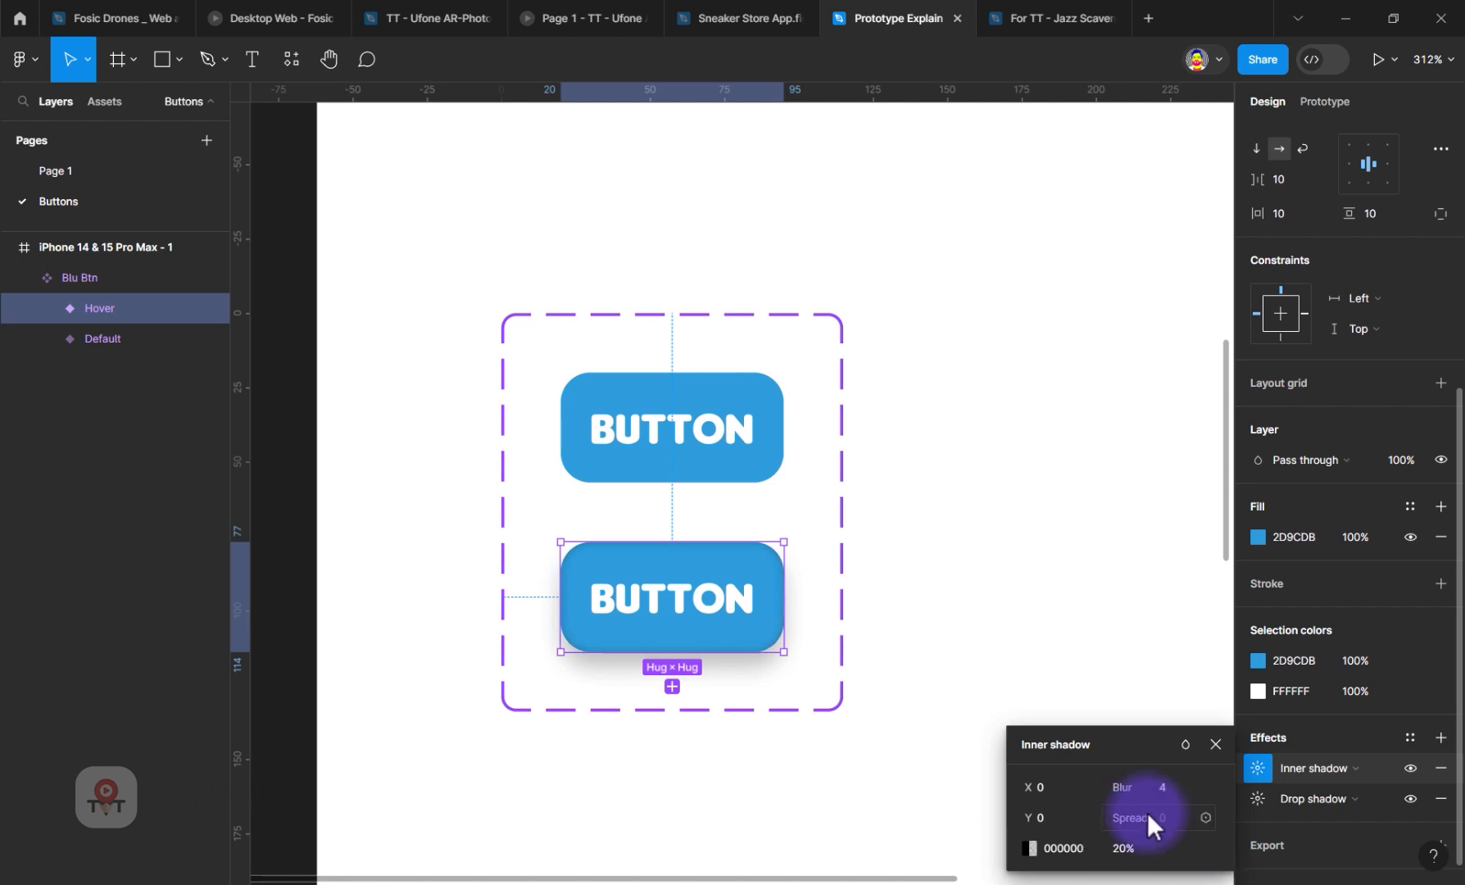
left_click_drag(1118, 792, 1124, 792)
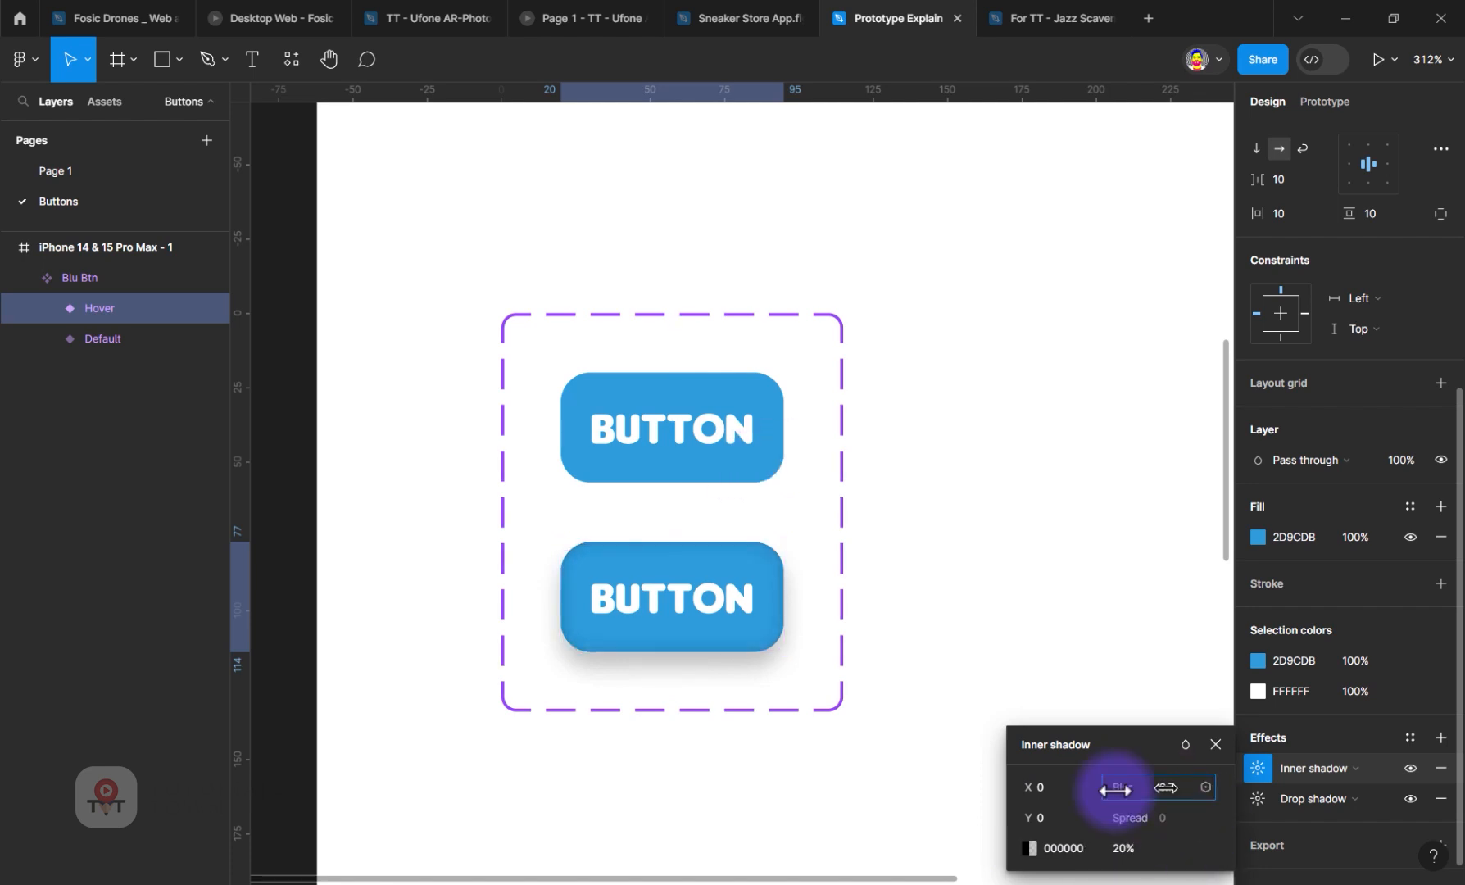
left_click(998, 526)
Step: Move the Blu Btn component set out of the iPhone 14 & 15 Pro Max - 1 frame onto the empty canvas beside it
scroll(738, 532, "right", 5)
scroll(737, 532, "down", 1)
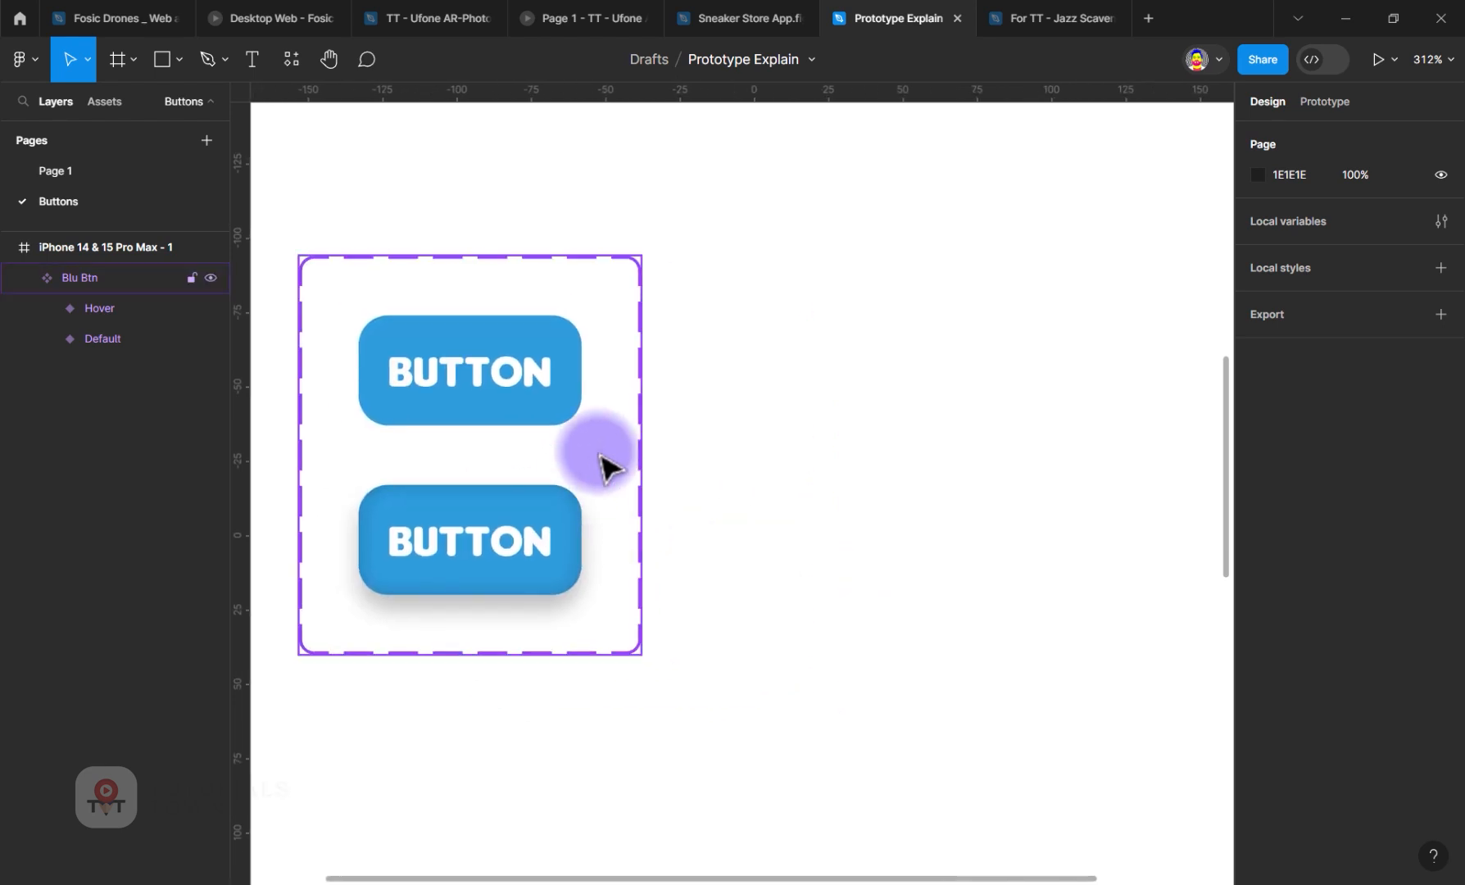
scroll(676, 614, "down", 2)
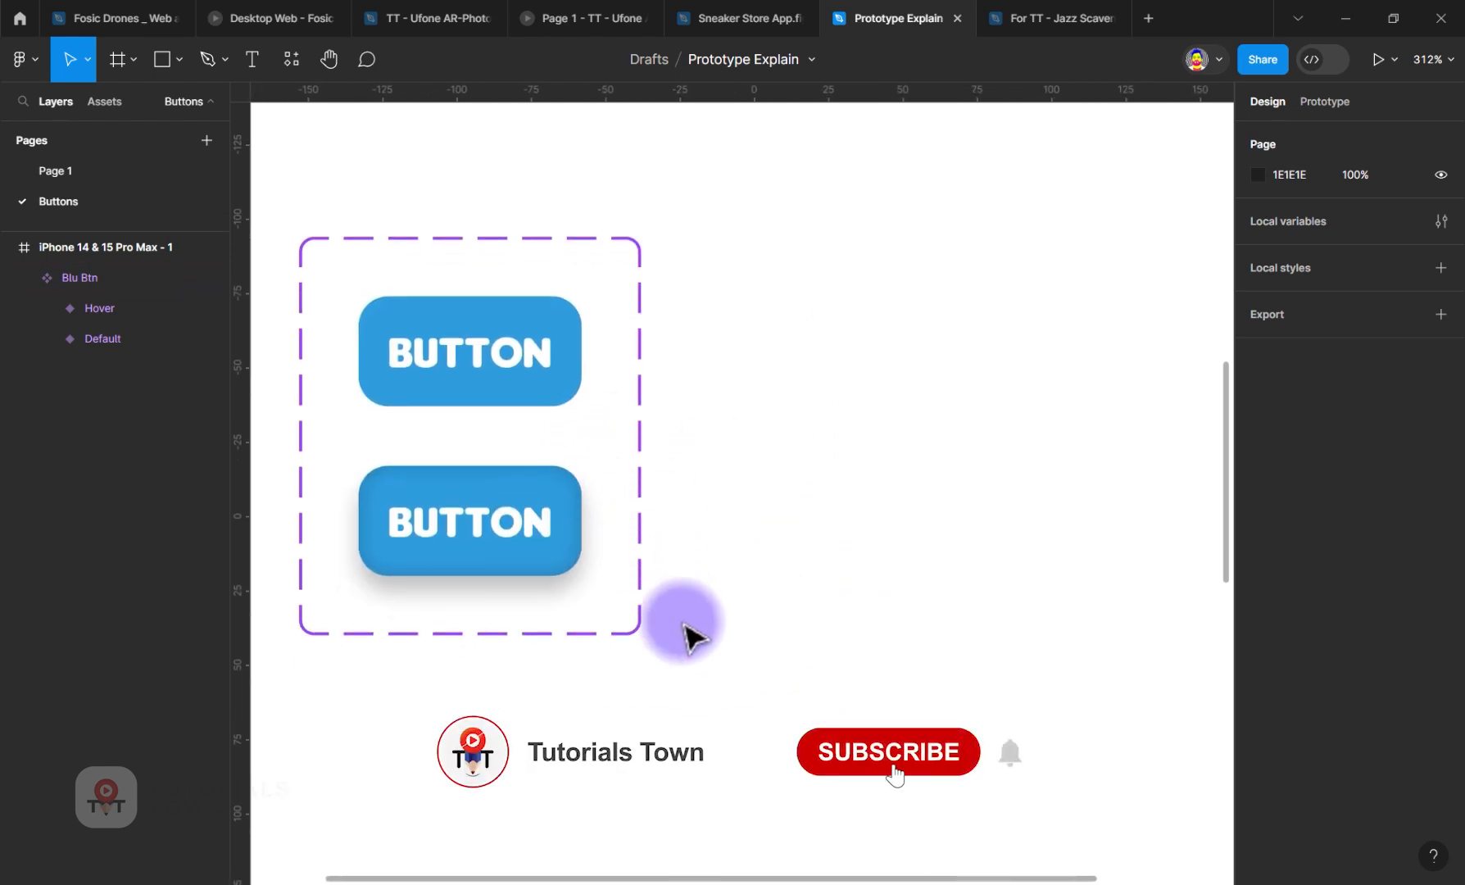
scroll(643, 624, "down", 4)
scroll(644, 629, "down", 4)
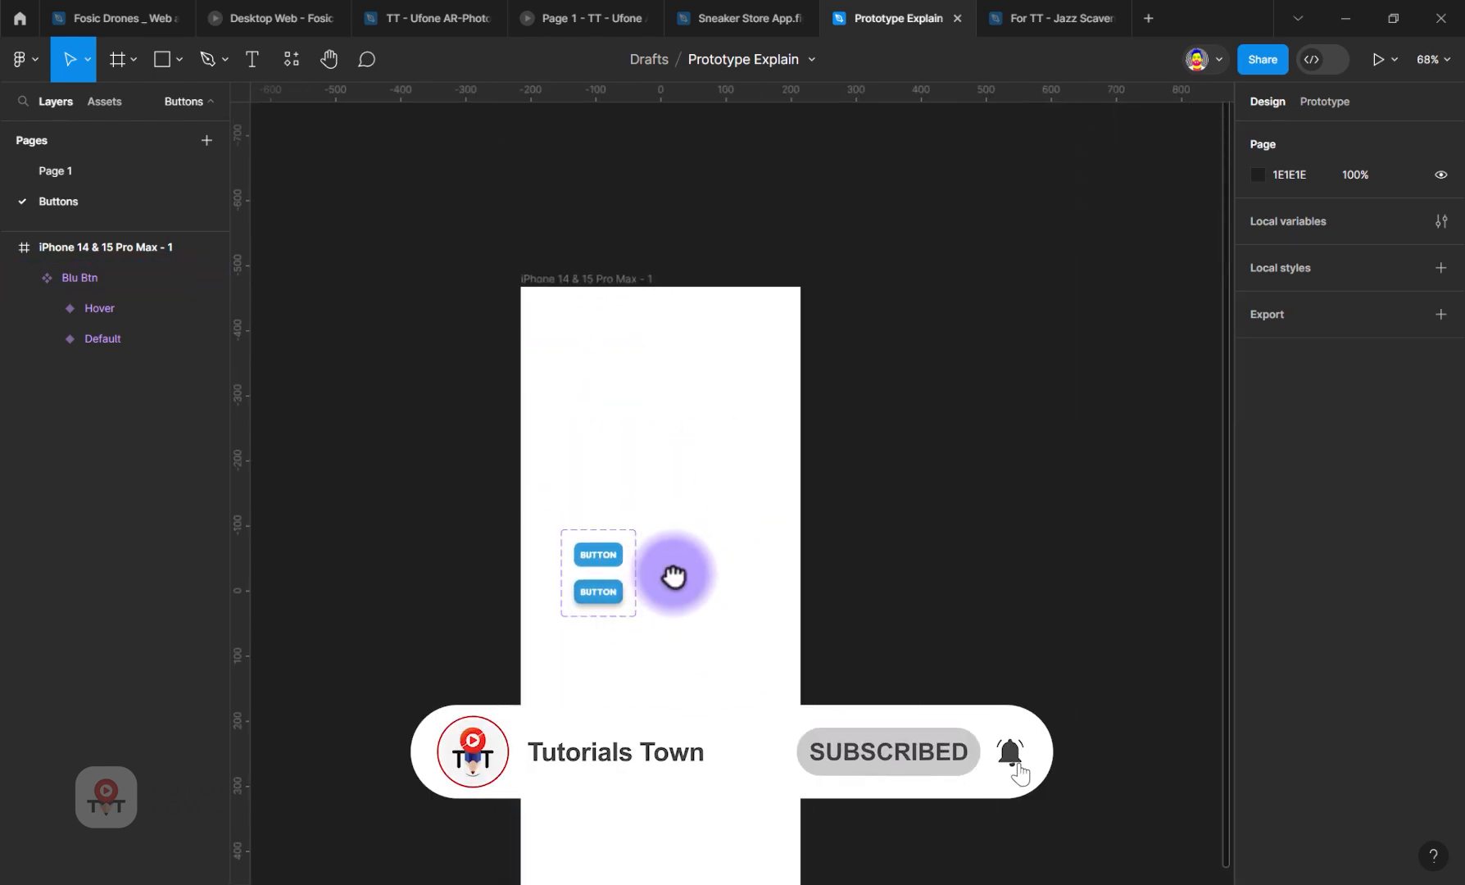
scroll(688, 565, "left", 2)
left_click_drag(702, 524, 525, 313)
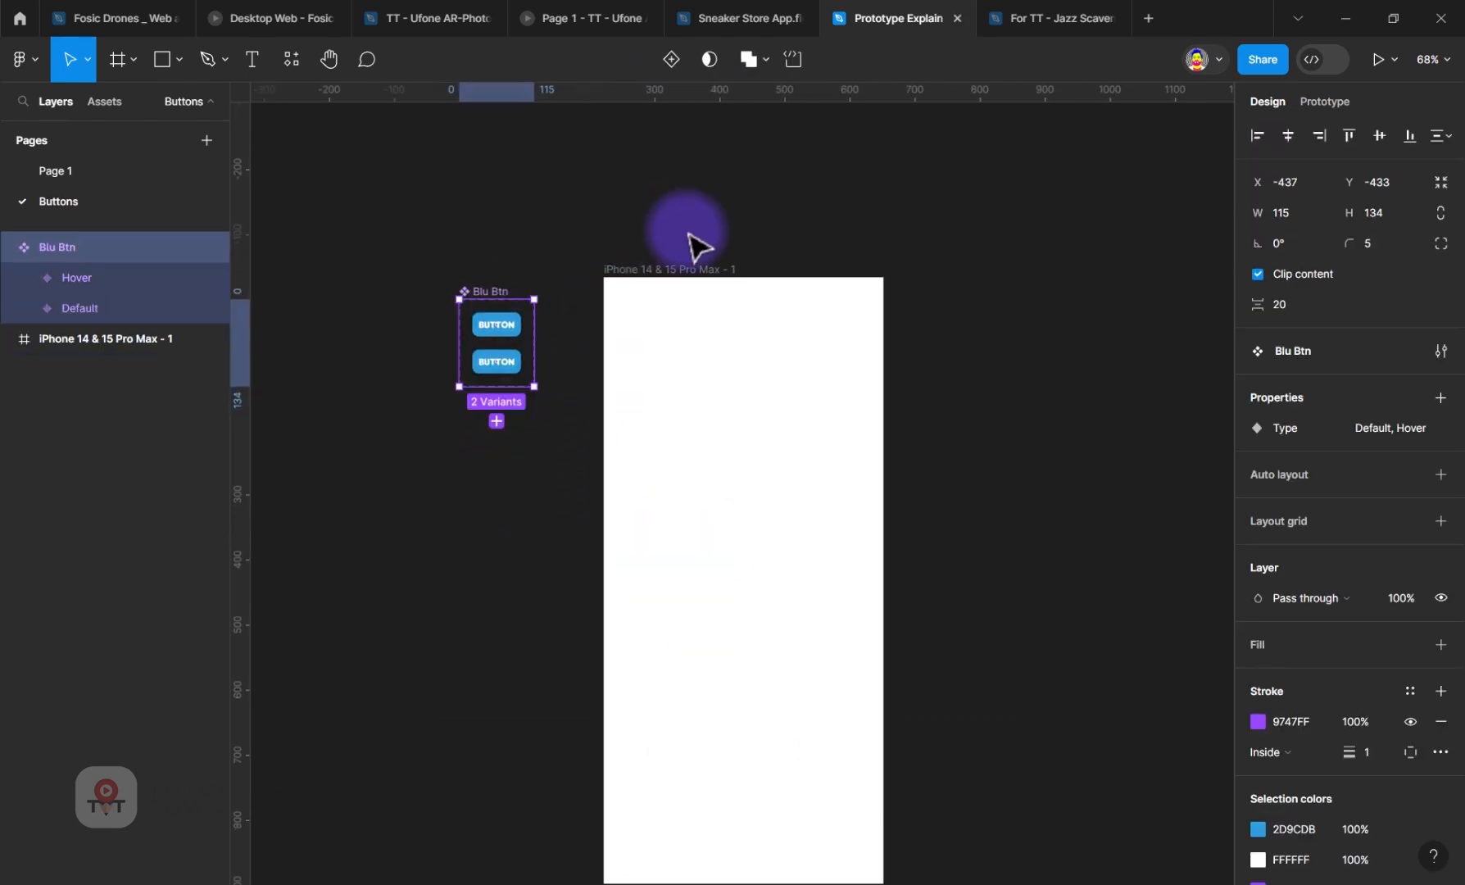
Step: Place an instance of the Default button variant inside the iPhone frame at about X 87, Y 168
scroll(801, 696, "down", 2)
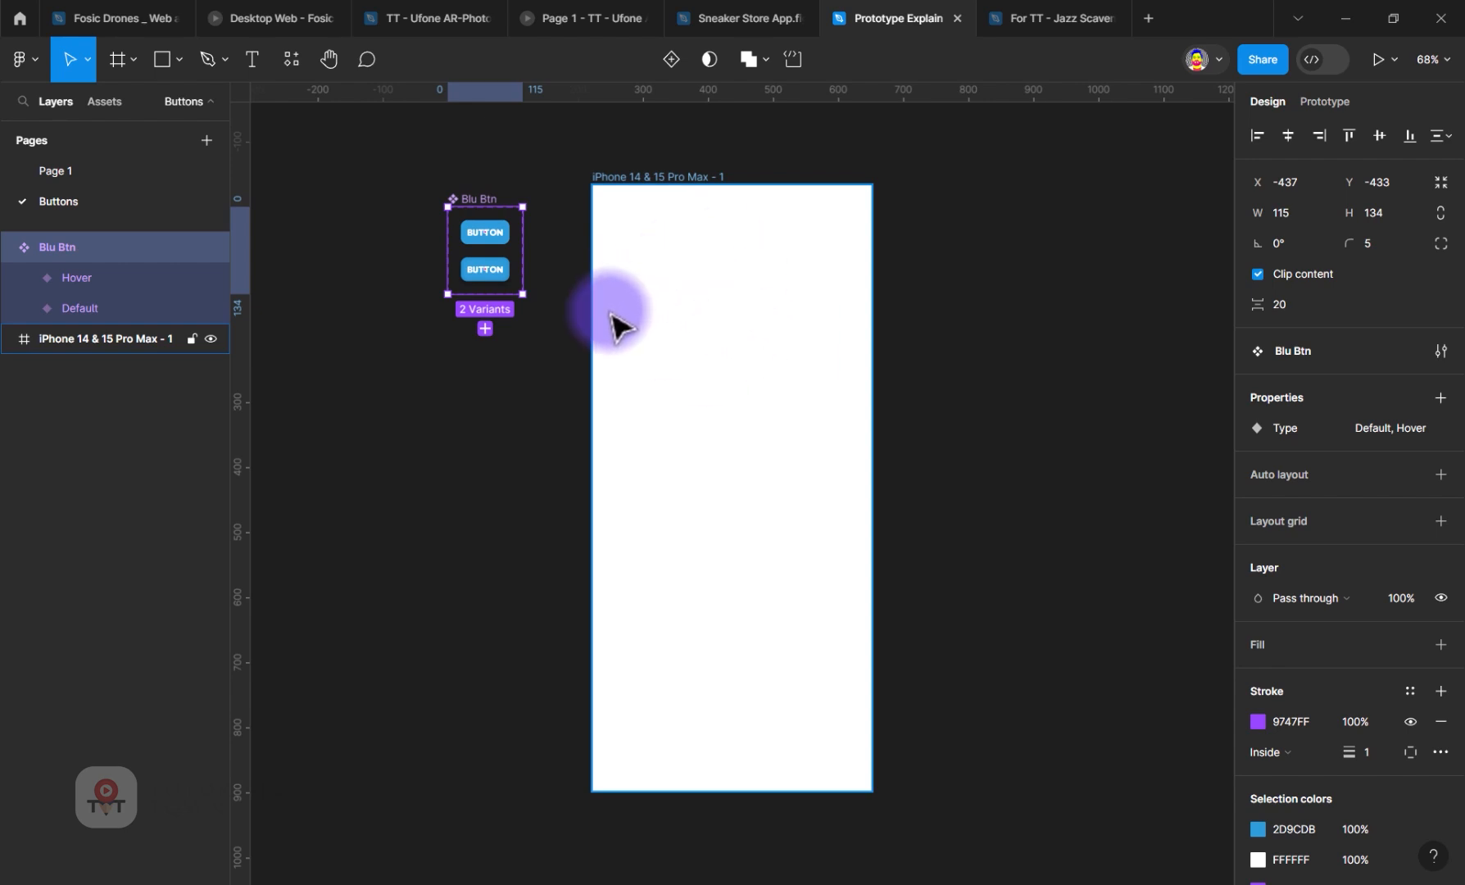
left_click(505, 240)
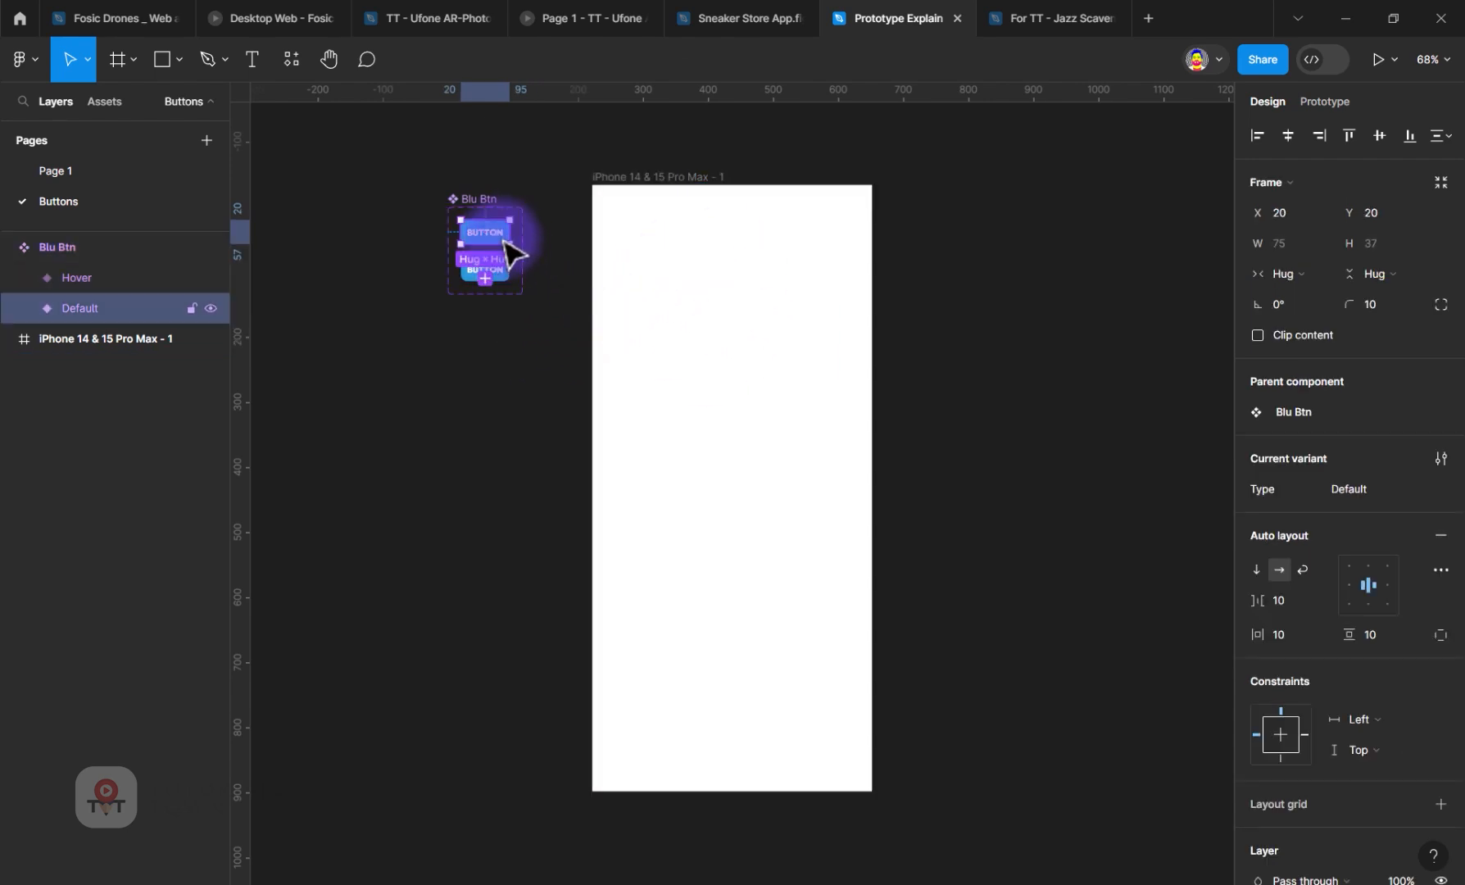
left_click_drag(507, 242, 695, 319)
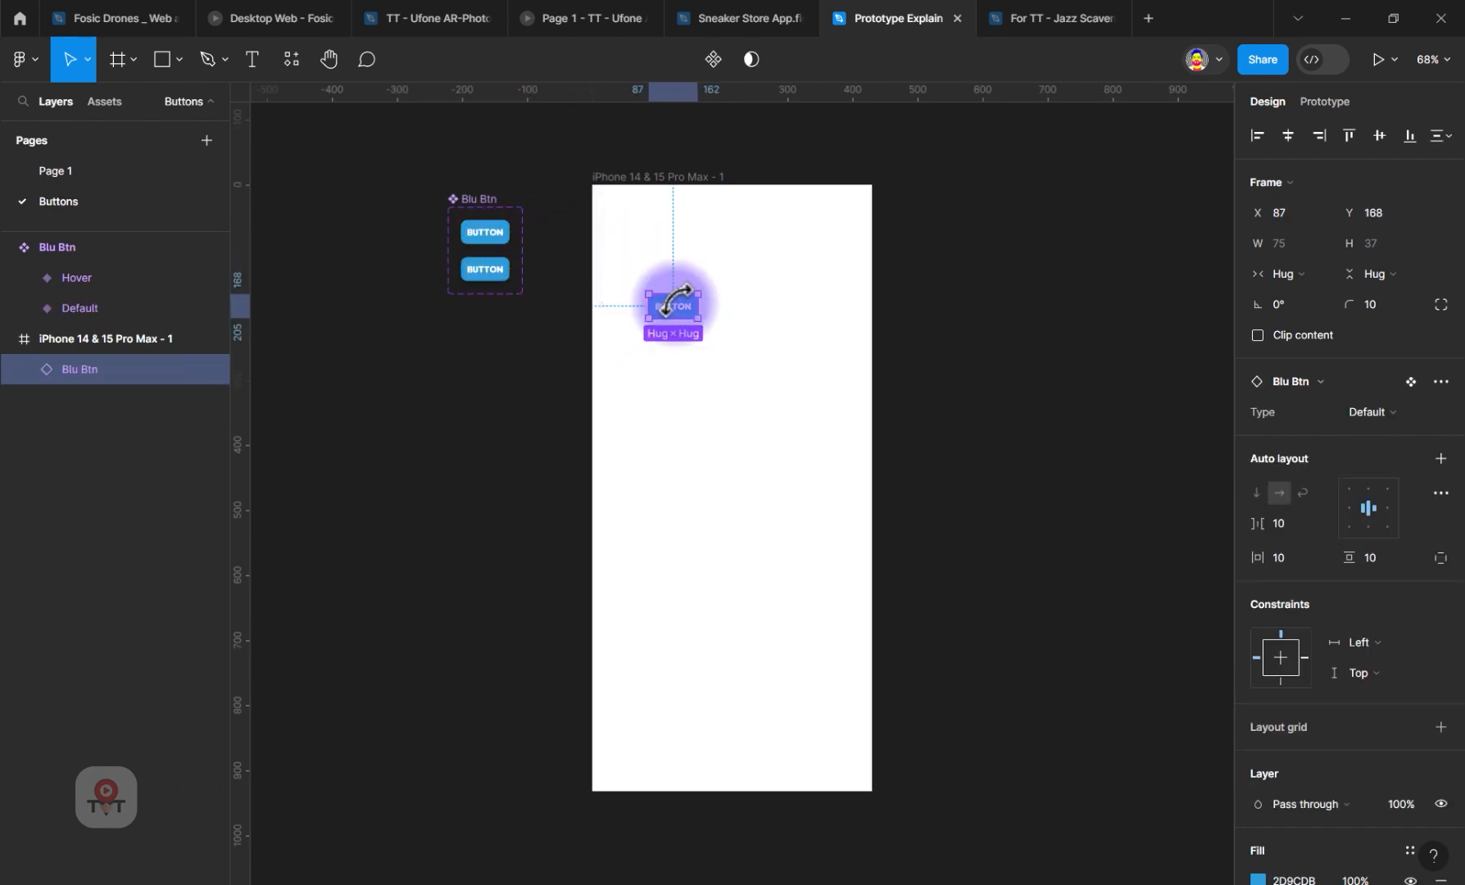
left_click(660, 252)
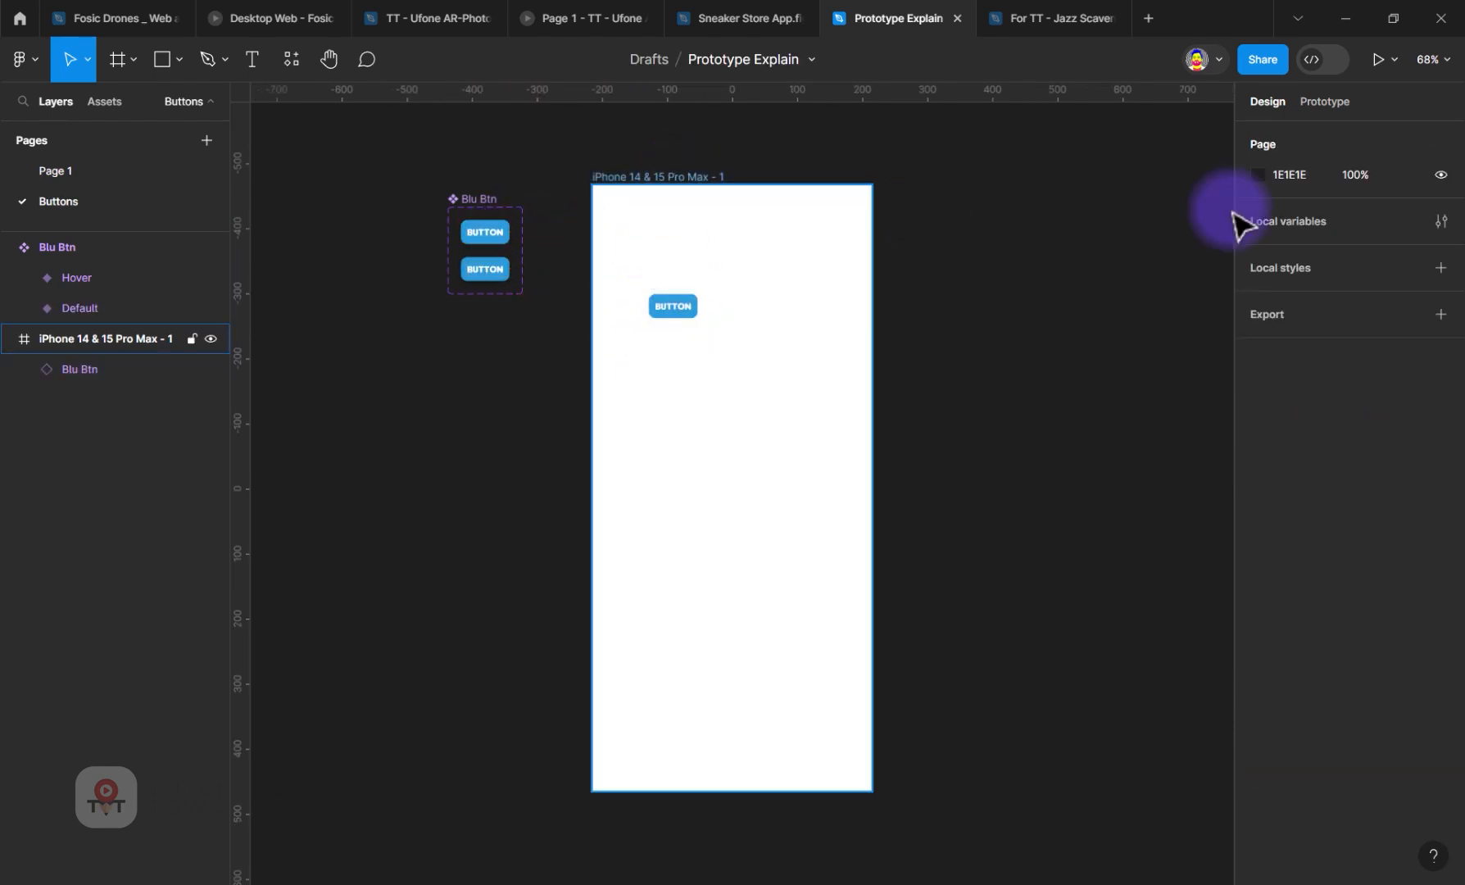
Step: Add a prototype flow starting point to the iPhone 14 & 15 Pro Max - 1 frame
left_click(1324, 101)
left_click(602, 177)
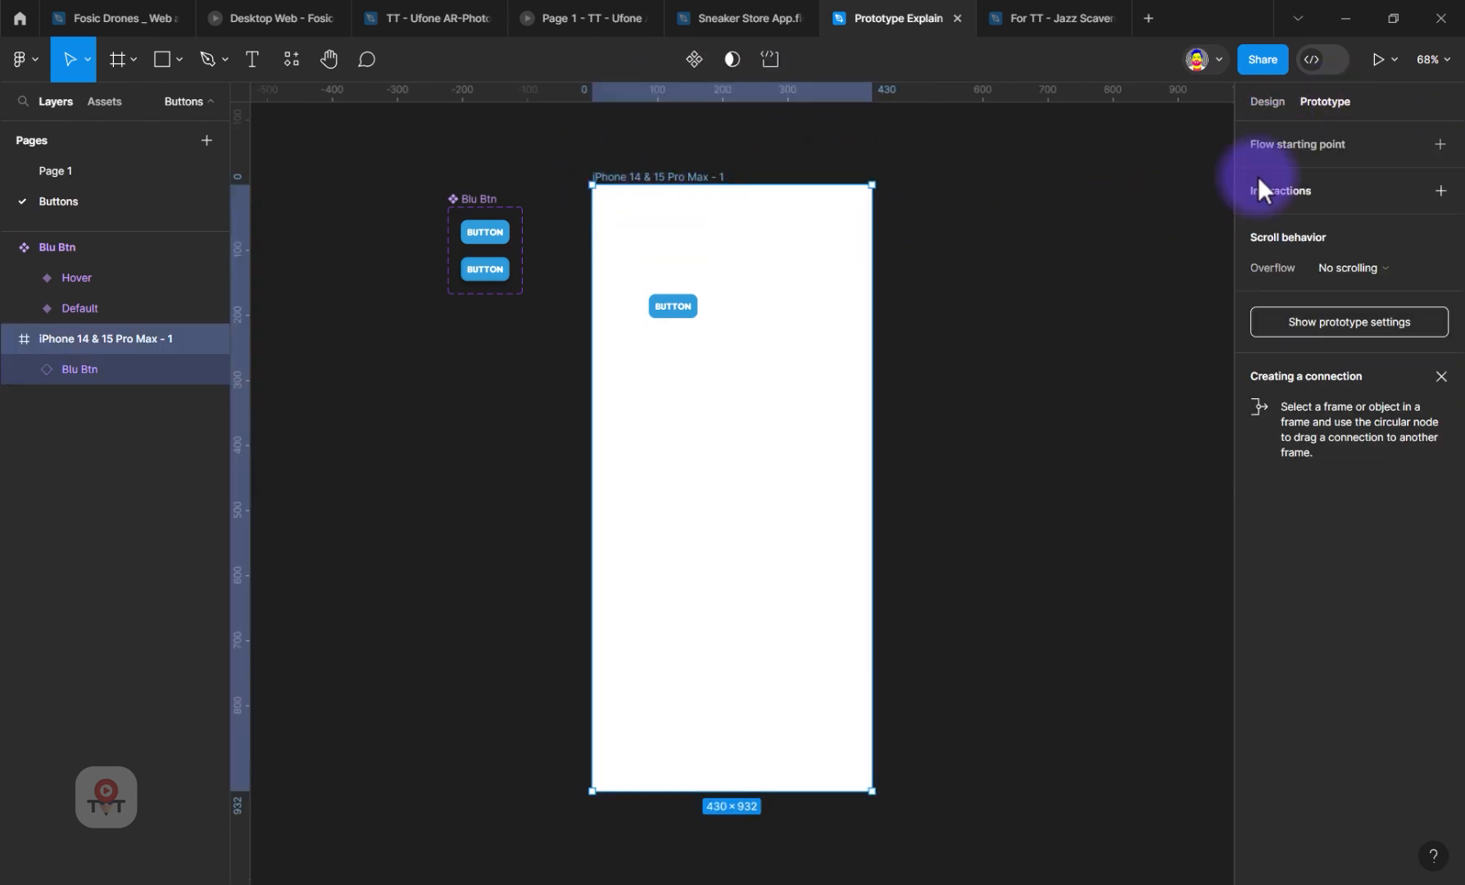
left_click(1430, 145)
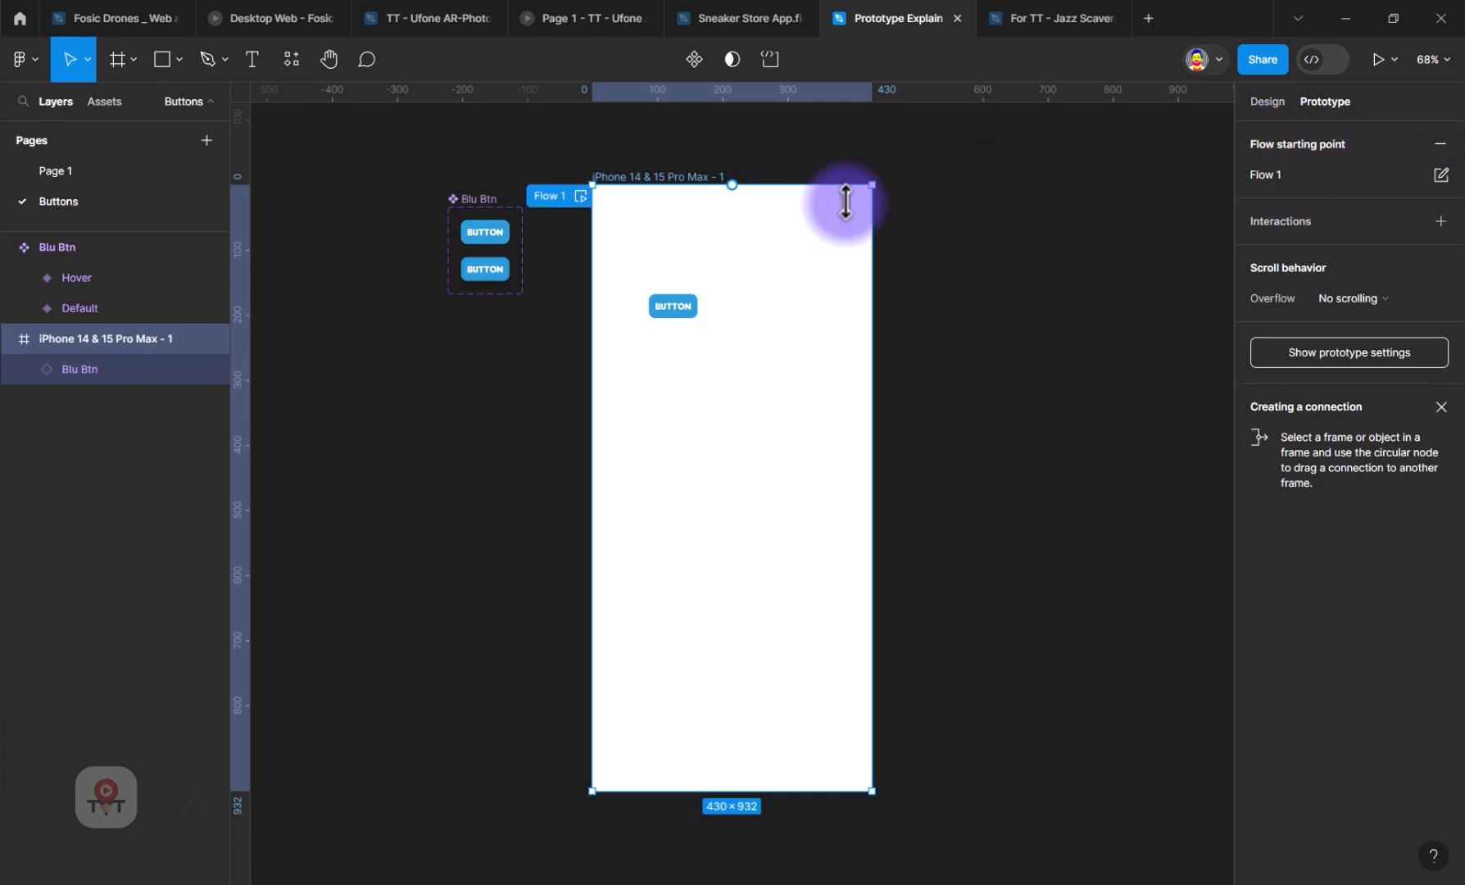
Step: Open the preview of Flow 1 and reposition its window clear of the component set and the iPhone frame
left_click(580, 196)
left_click_drag(969, 150, 212, 124)
left_click_drag(219, 70, 266, 131)
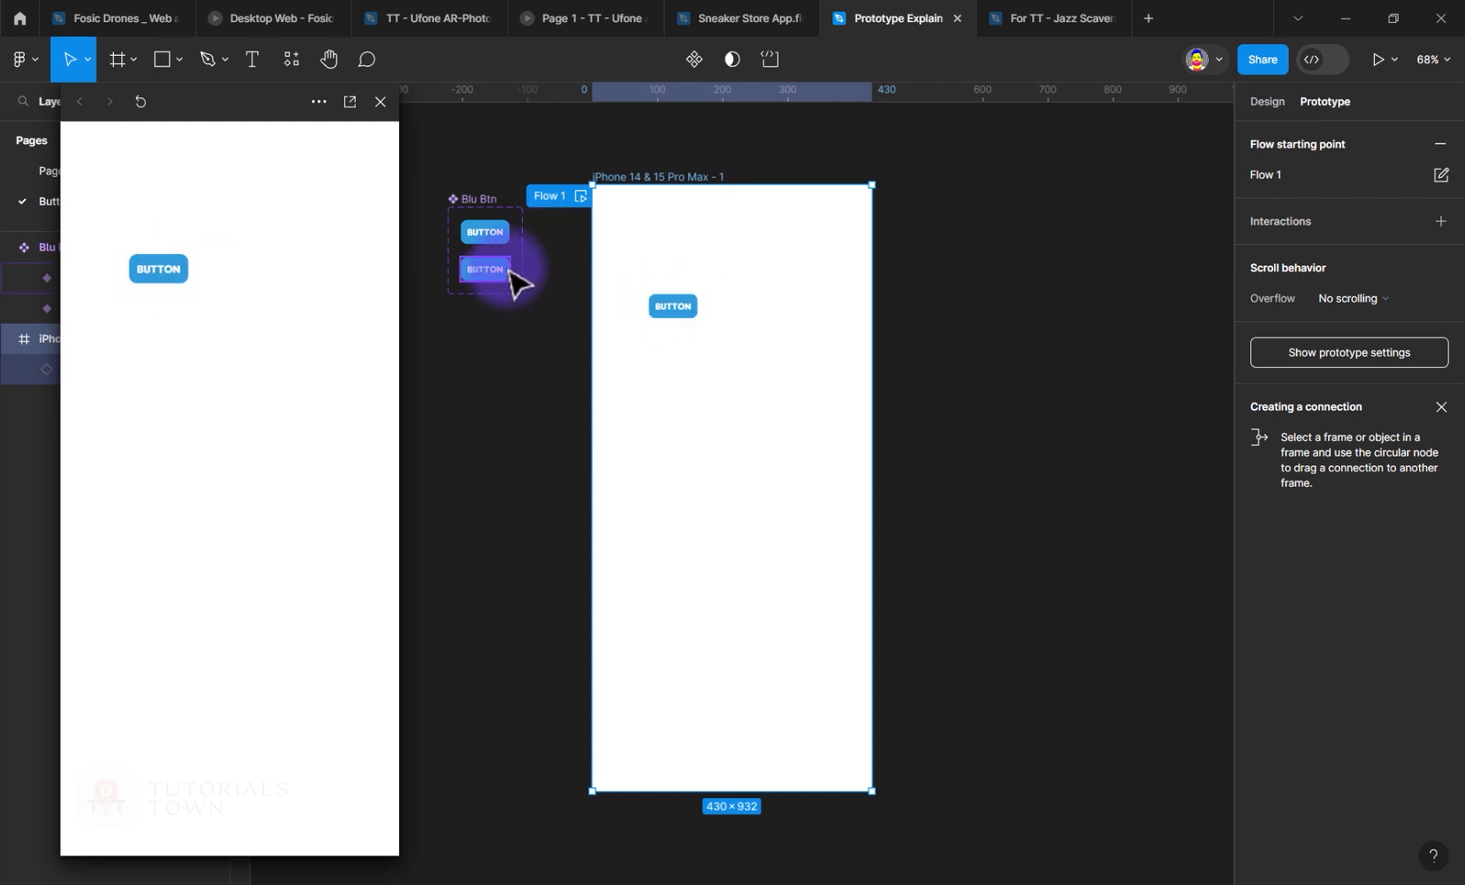
Step: Set the page's background color to the yellow F2C94C from the Designatic Colors swatches
key("Escape")
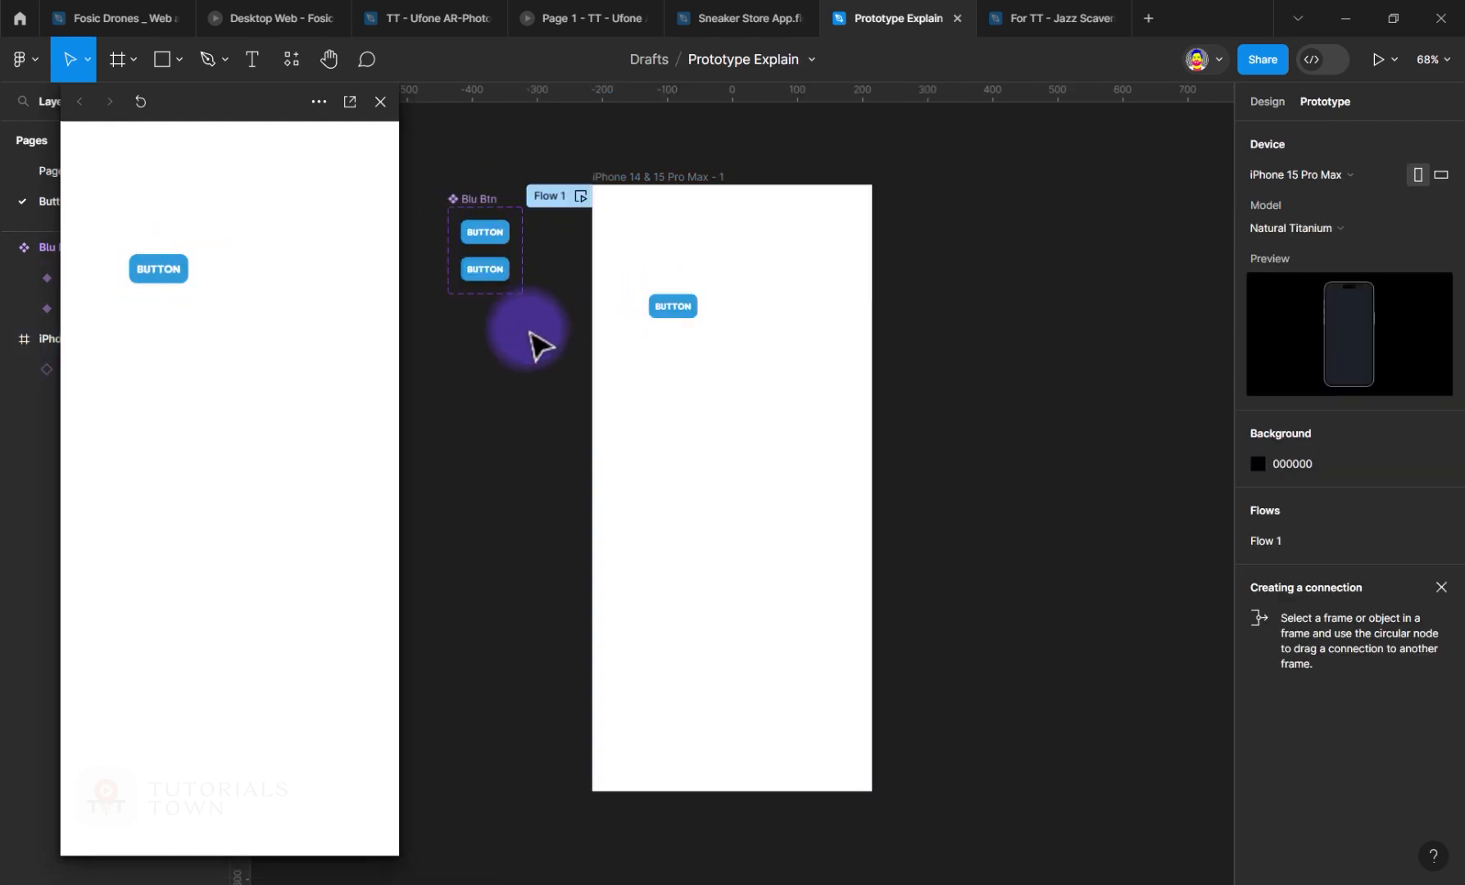
scroll(478, 271, "up", 2)
scroll(469, 270, "up", 2)
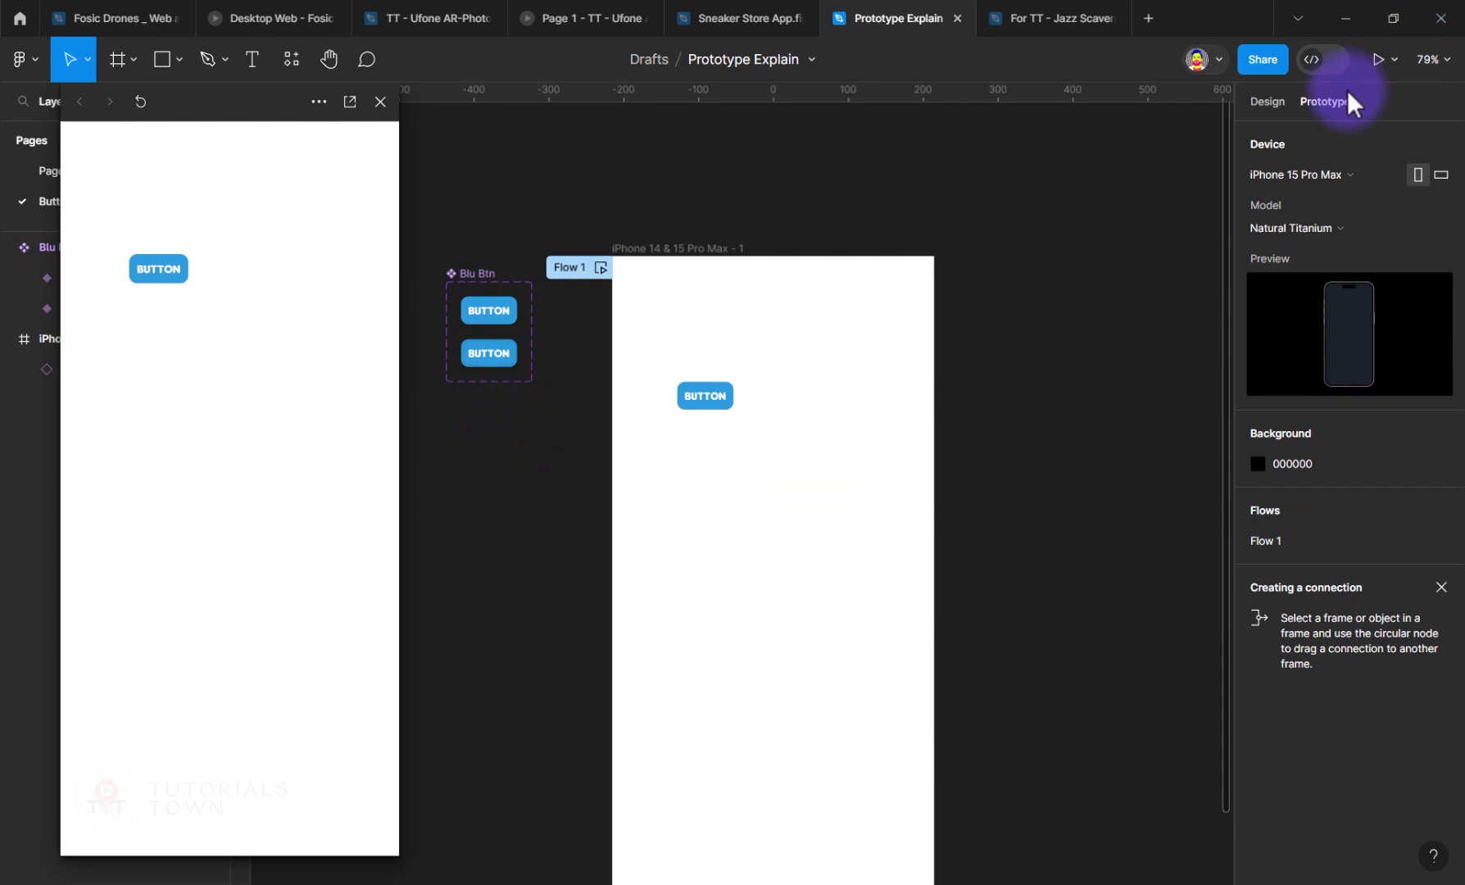
key("shift+e")
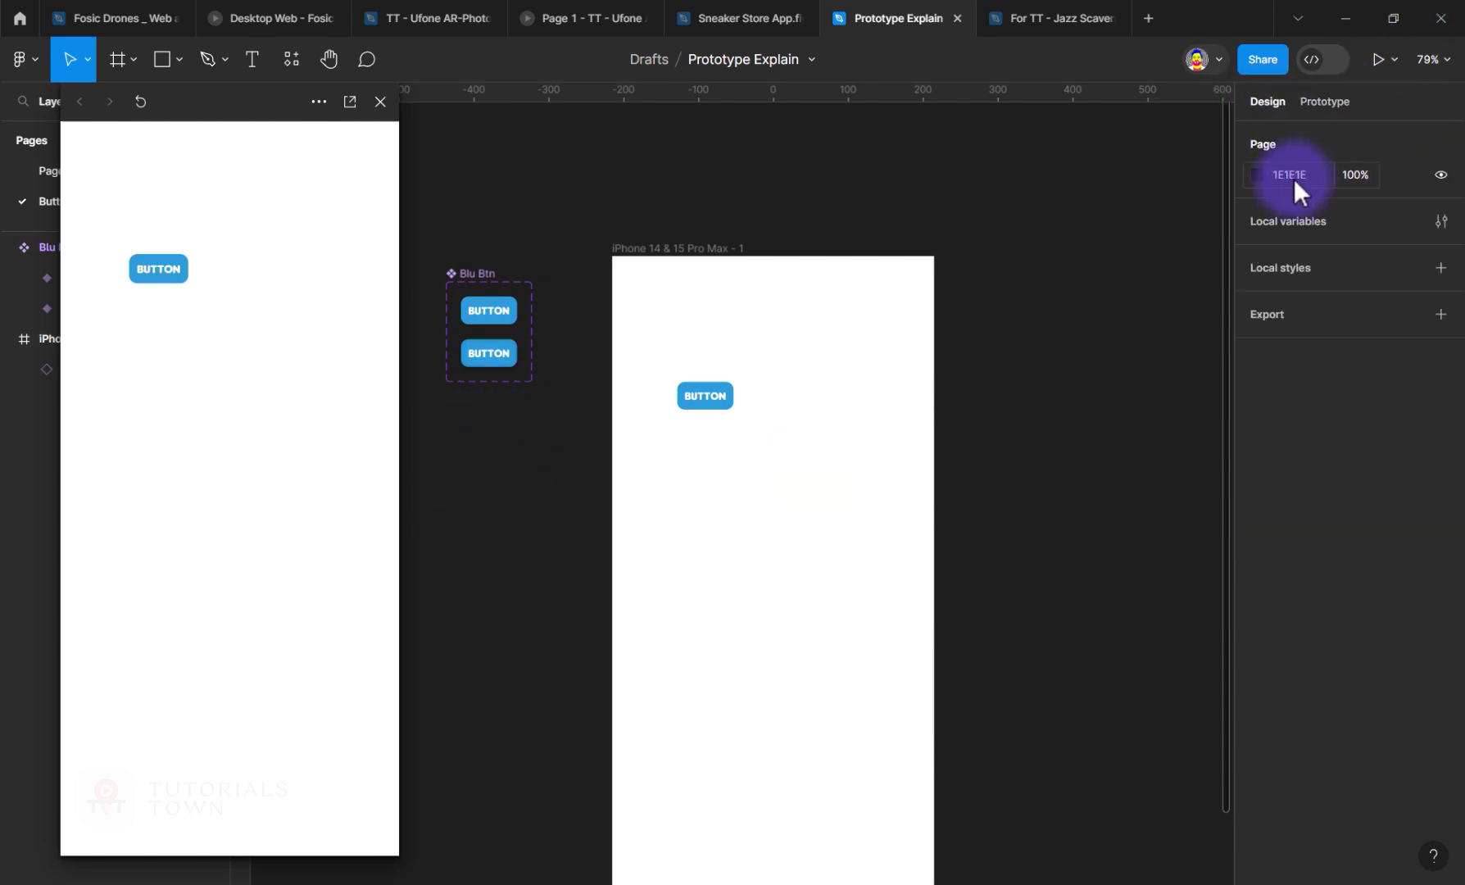
left_click(1261, 174)
left_click(1211, 586)
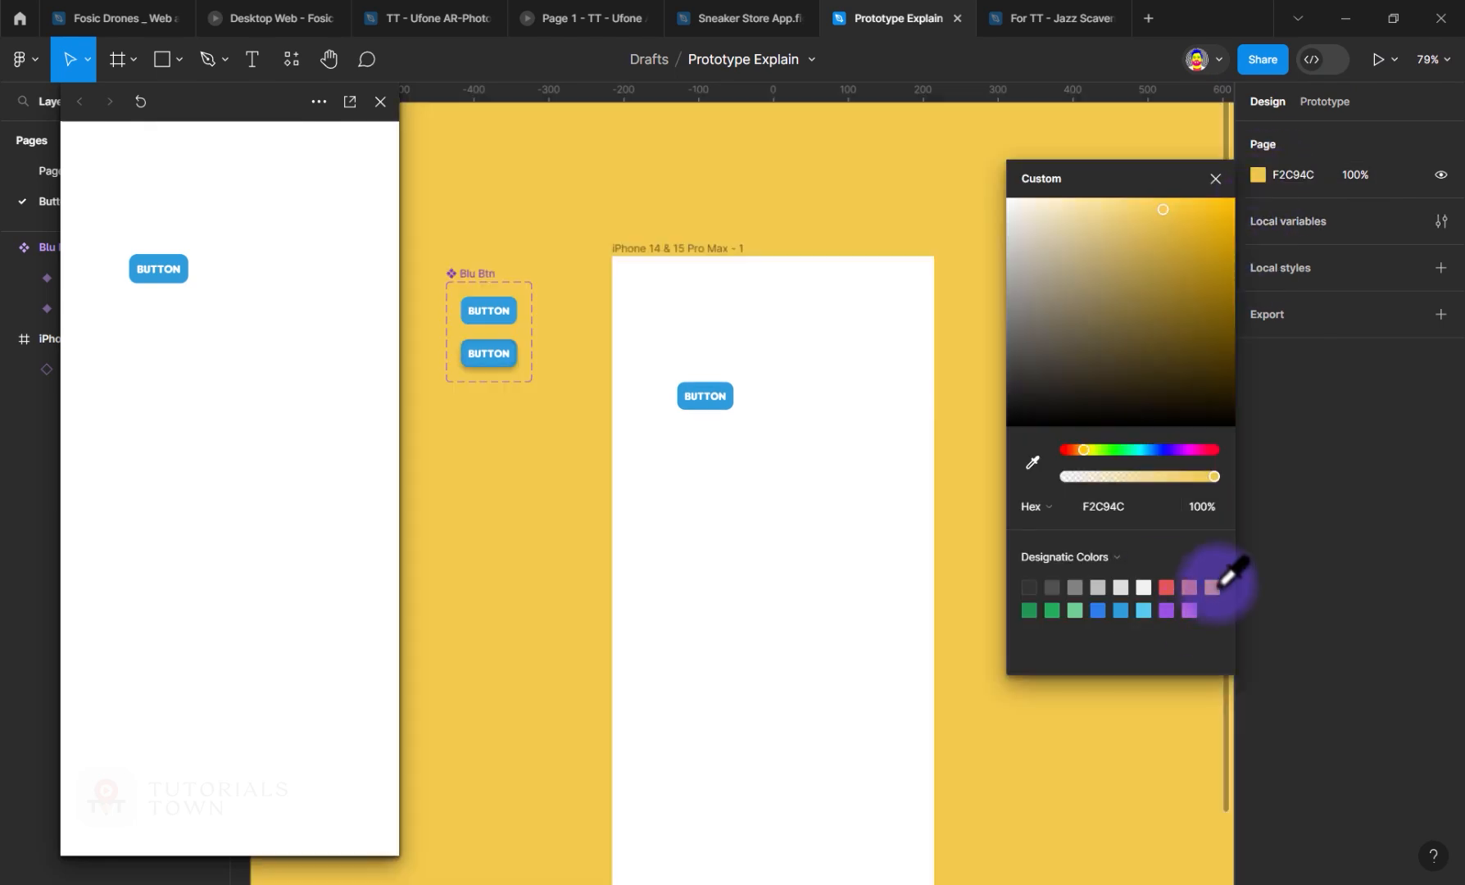
left_click(537, 463)
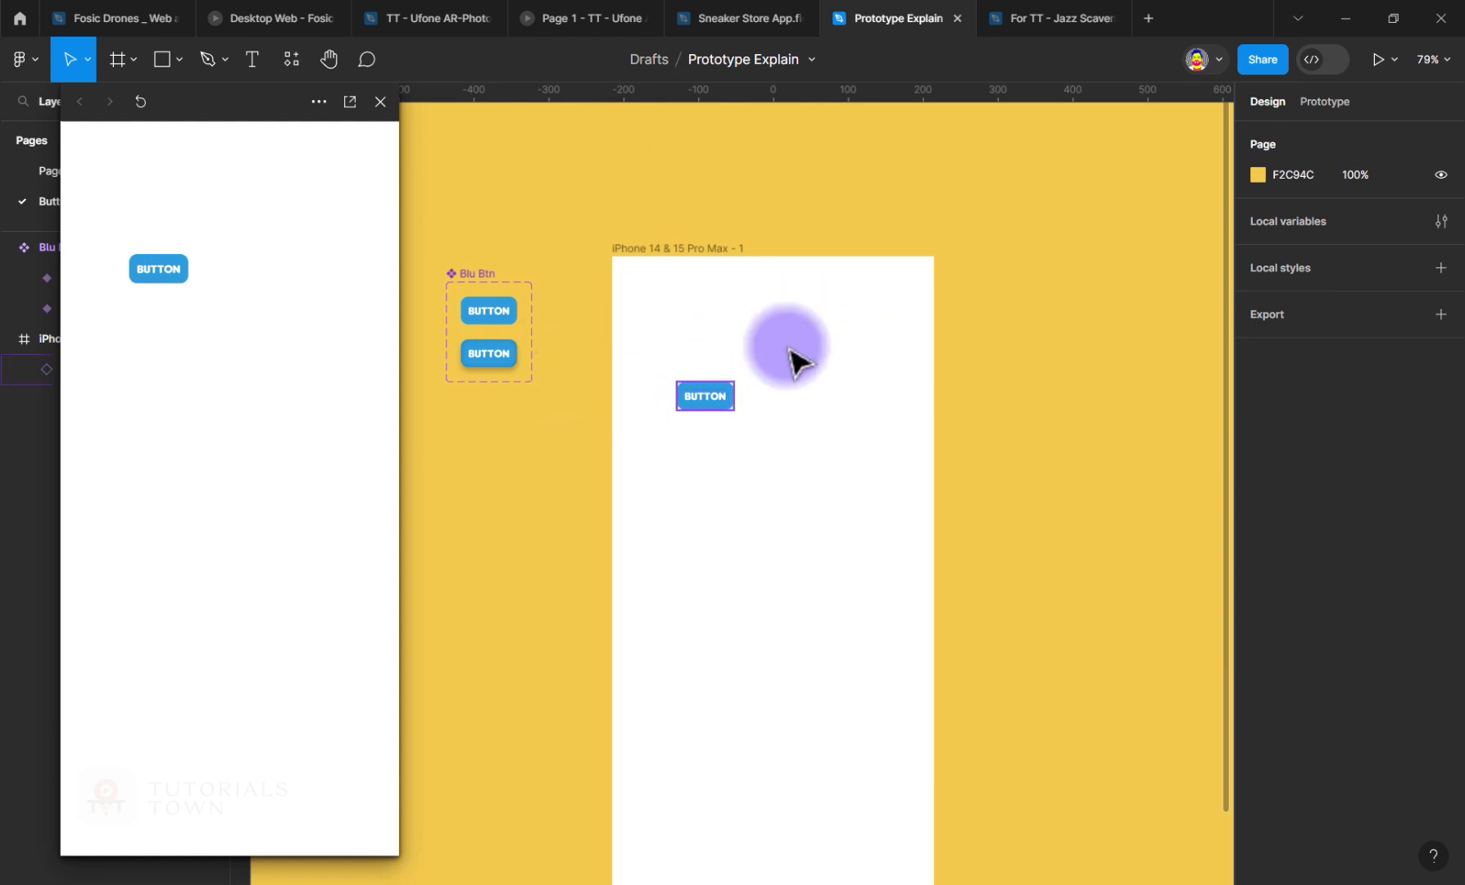
Step: Shrink the iPhone frame to about 249 × 547 so the button instance sits centered between its sides
left_click(800, 475)
scroll(827, 513, "down", 3)
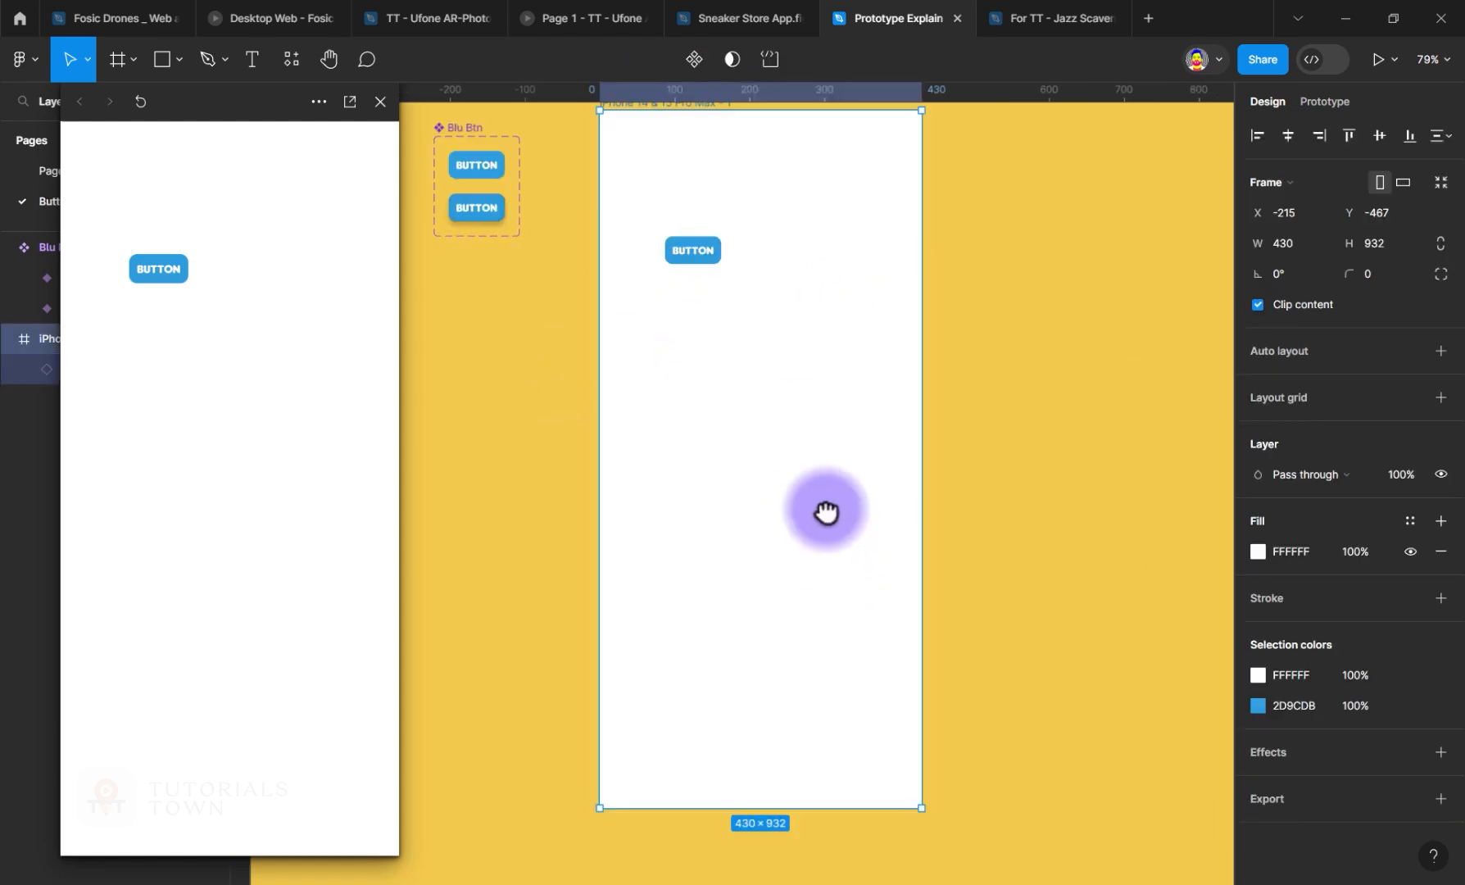
left_click_drag(922, 809, 787, 520)
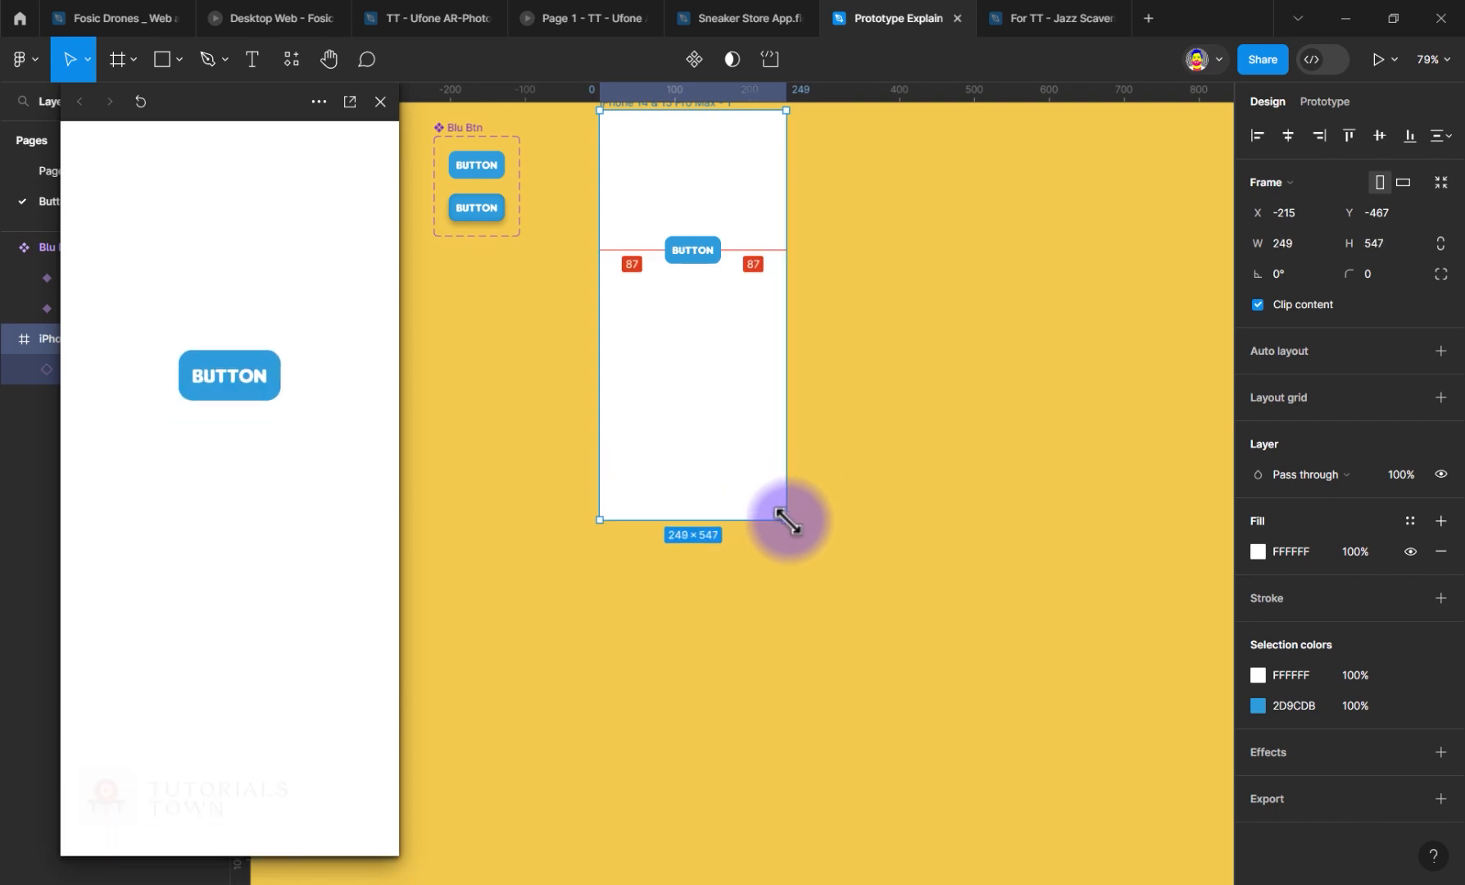
left_click(829, 497)
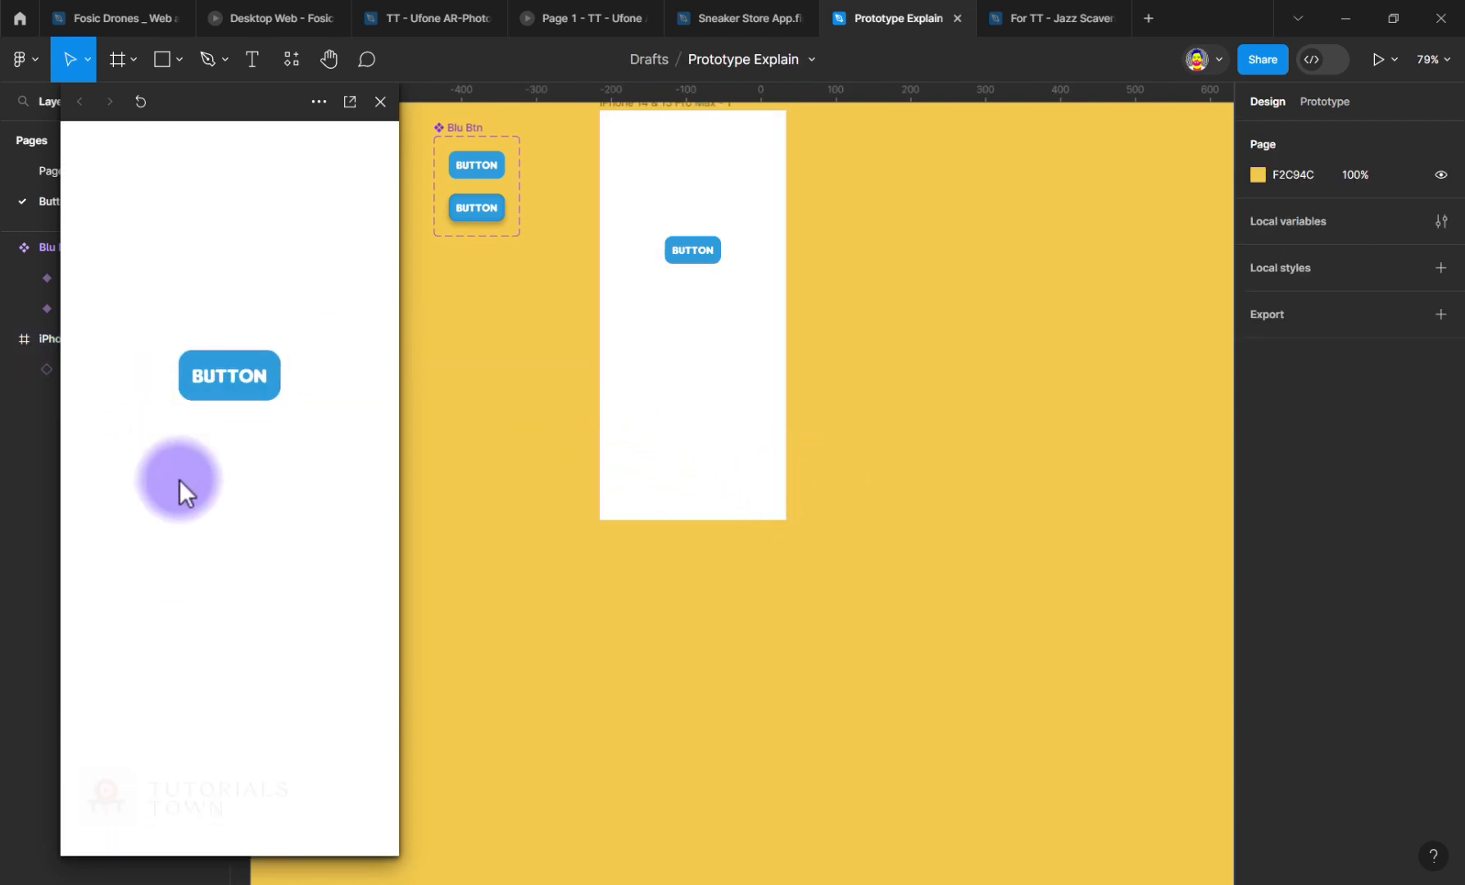
Step: Go from the button instance in the iPhone frame to its main component, the Default variant of Blu Btn
scroll(691, 668, "up", 4)
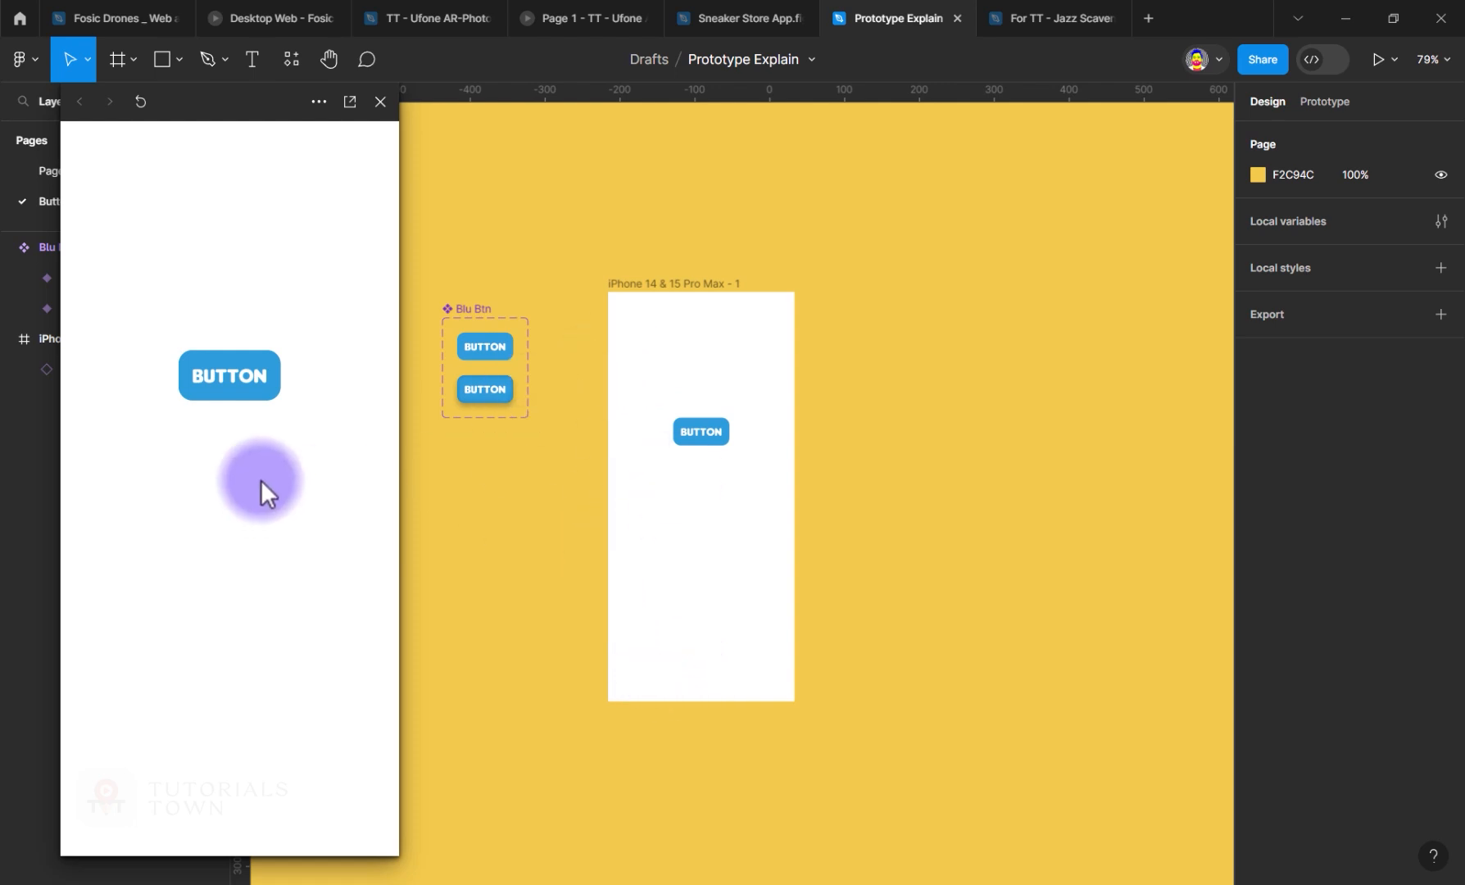
scroll(513, 339, "up", 6)
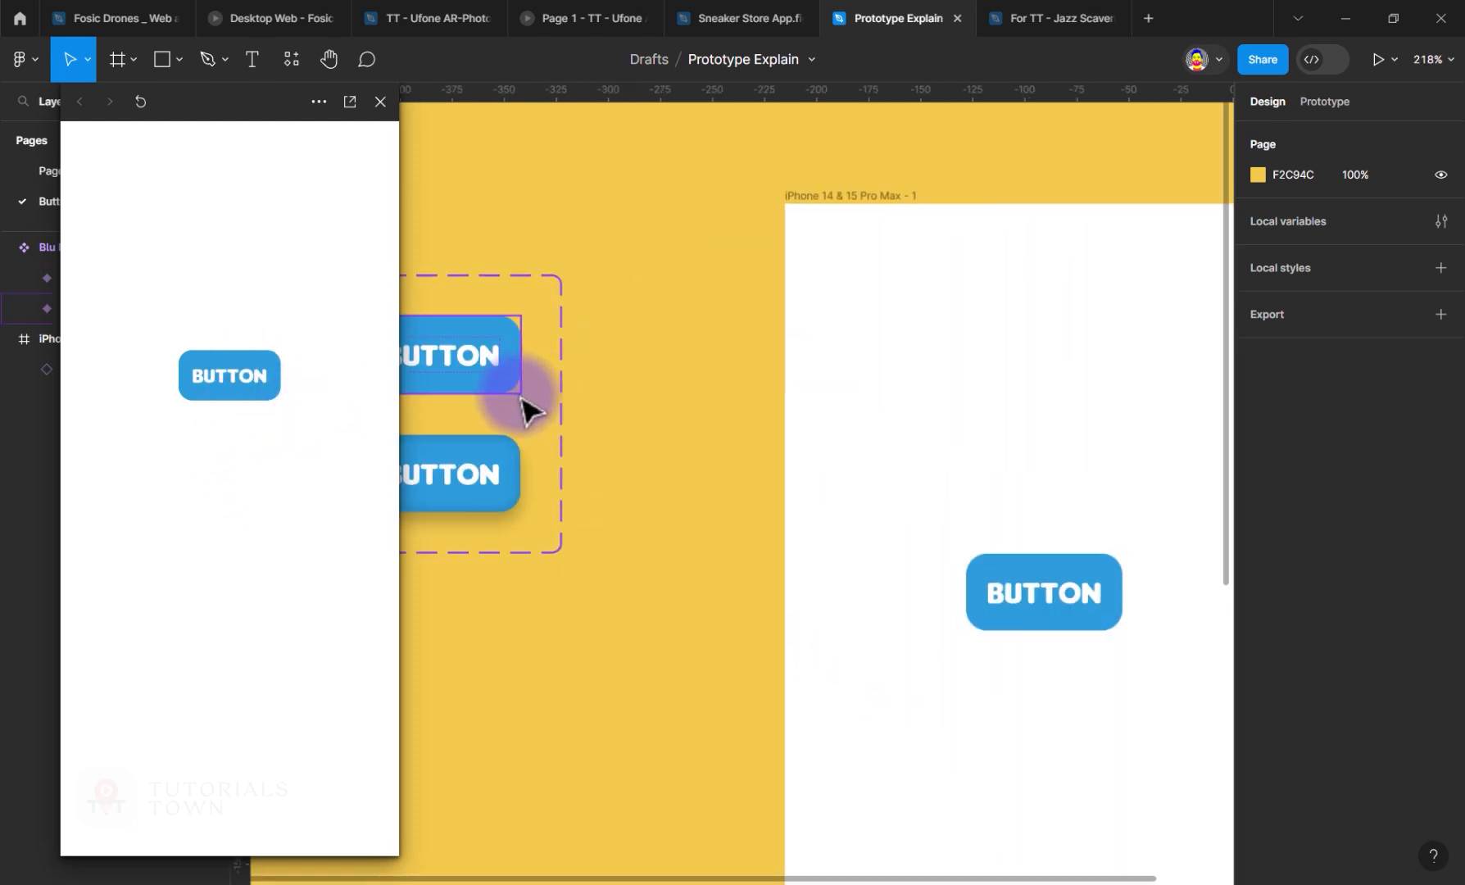
scroll(678, 387, "down", 2)
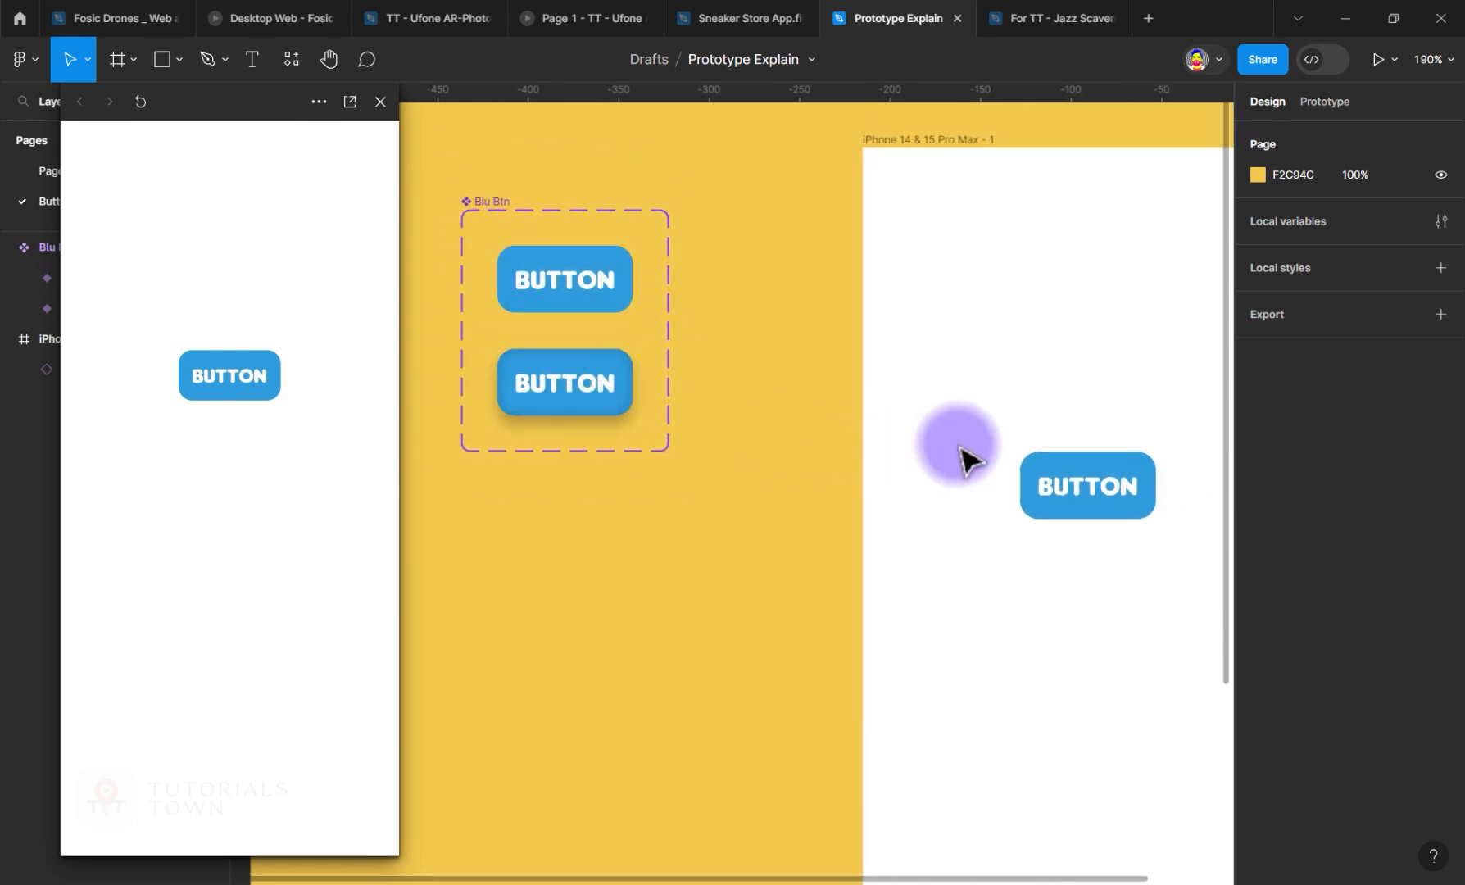
left_click(1085, 498)
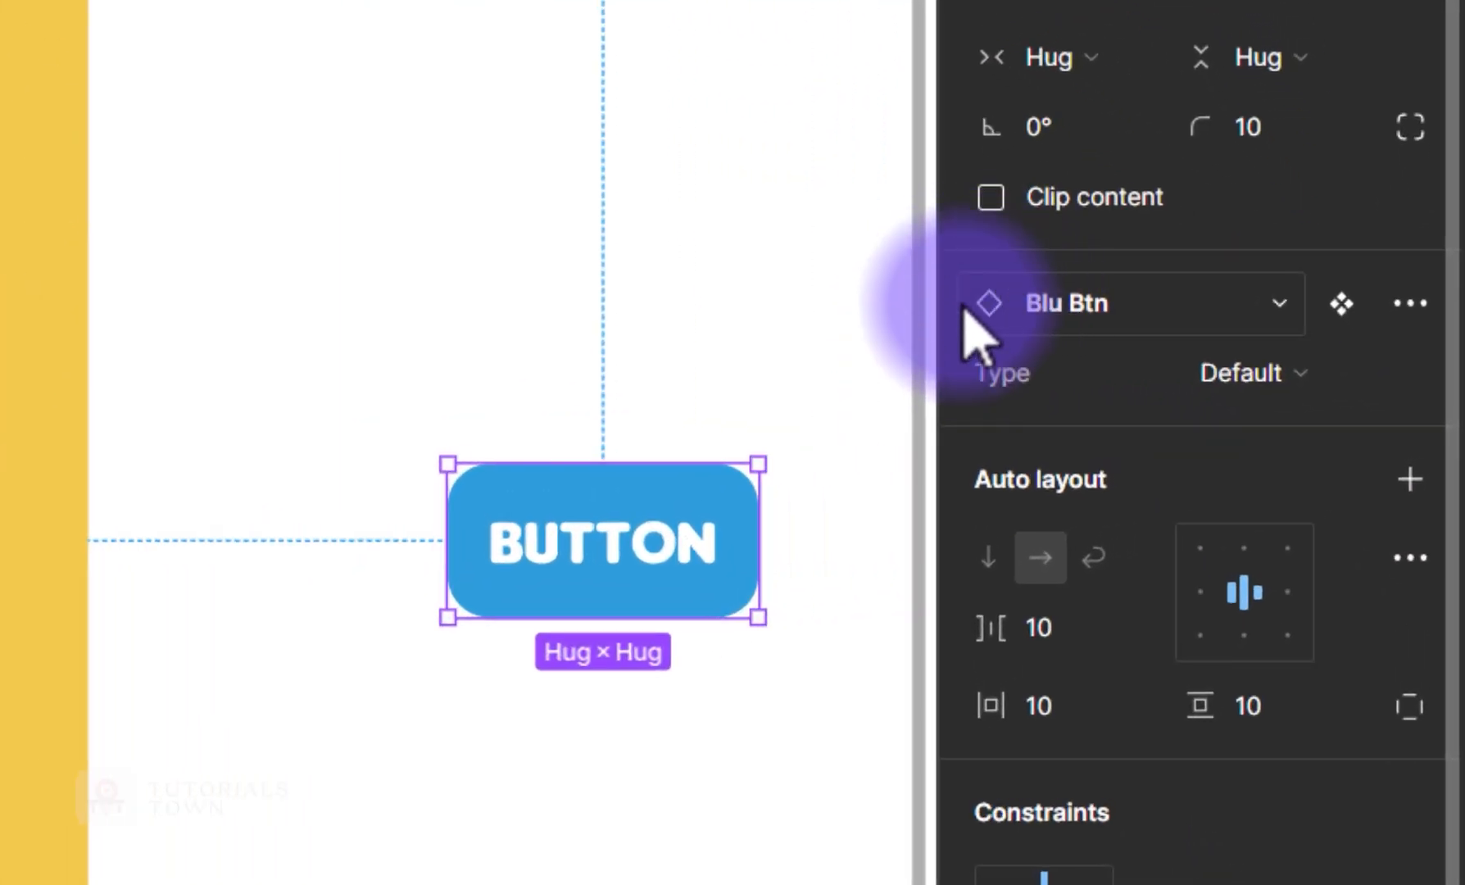
left_click(982, 304)
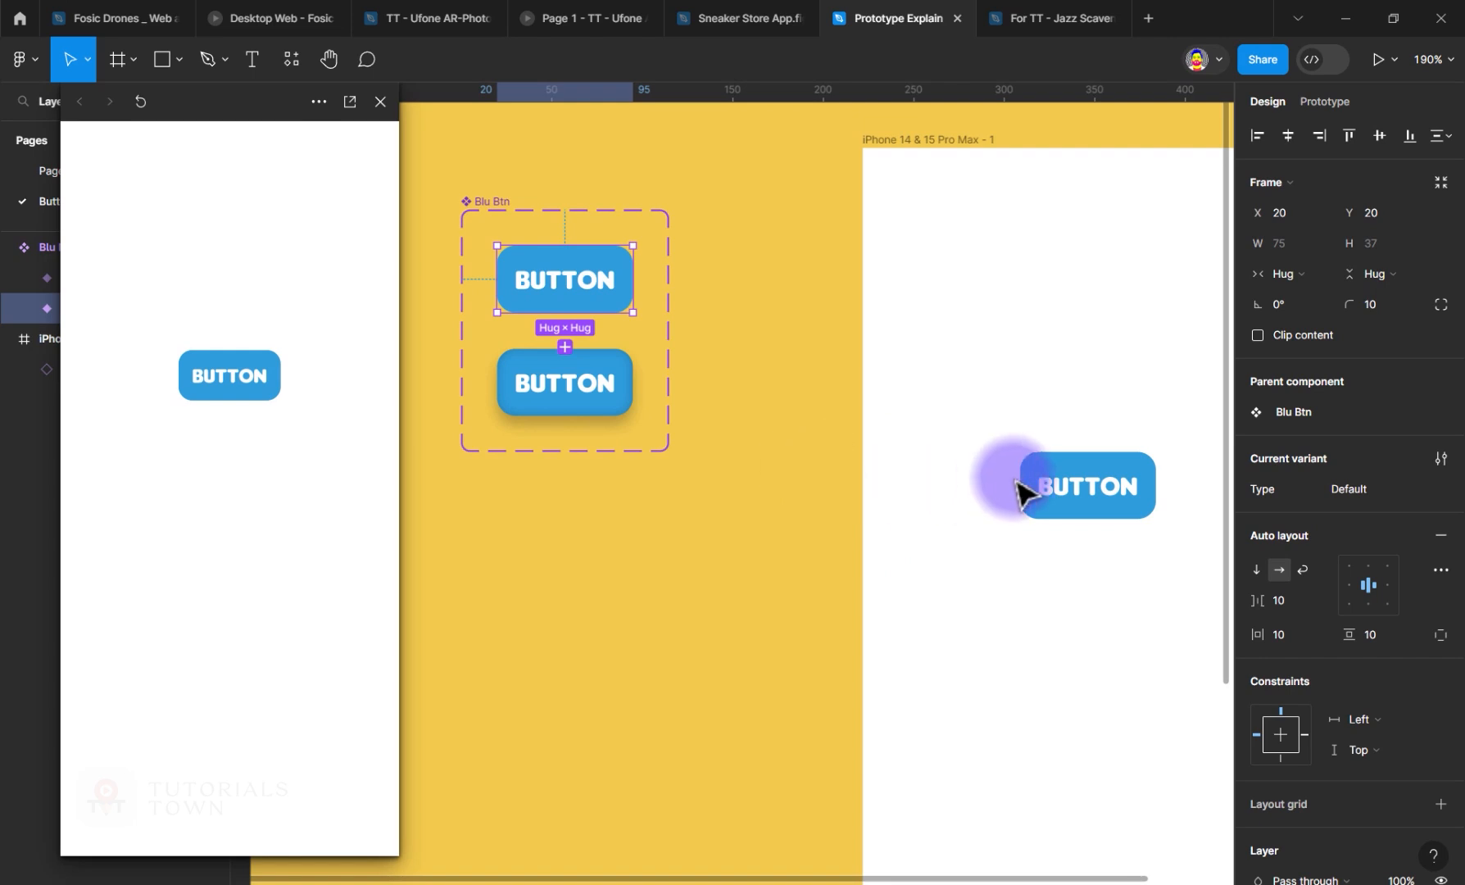
Step: Add a prototype interaction to the Default variant of Blu Btn with the While hovering trigger
left_click_drag(885, 407, 781, 359)
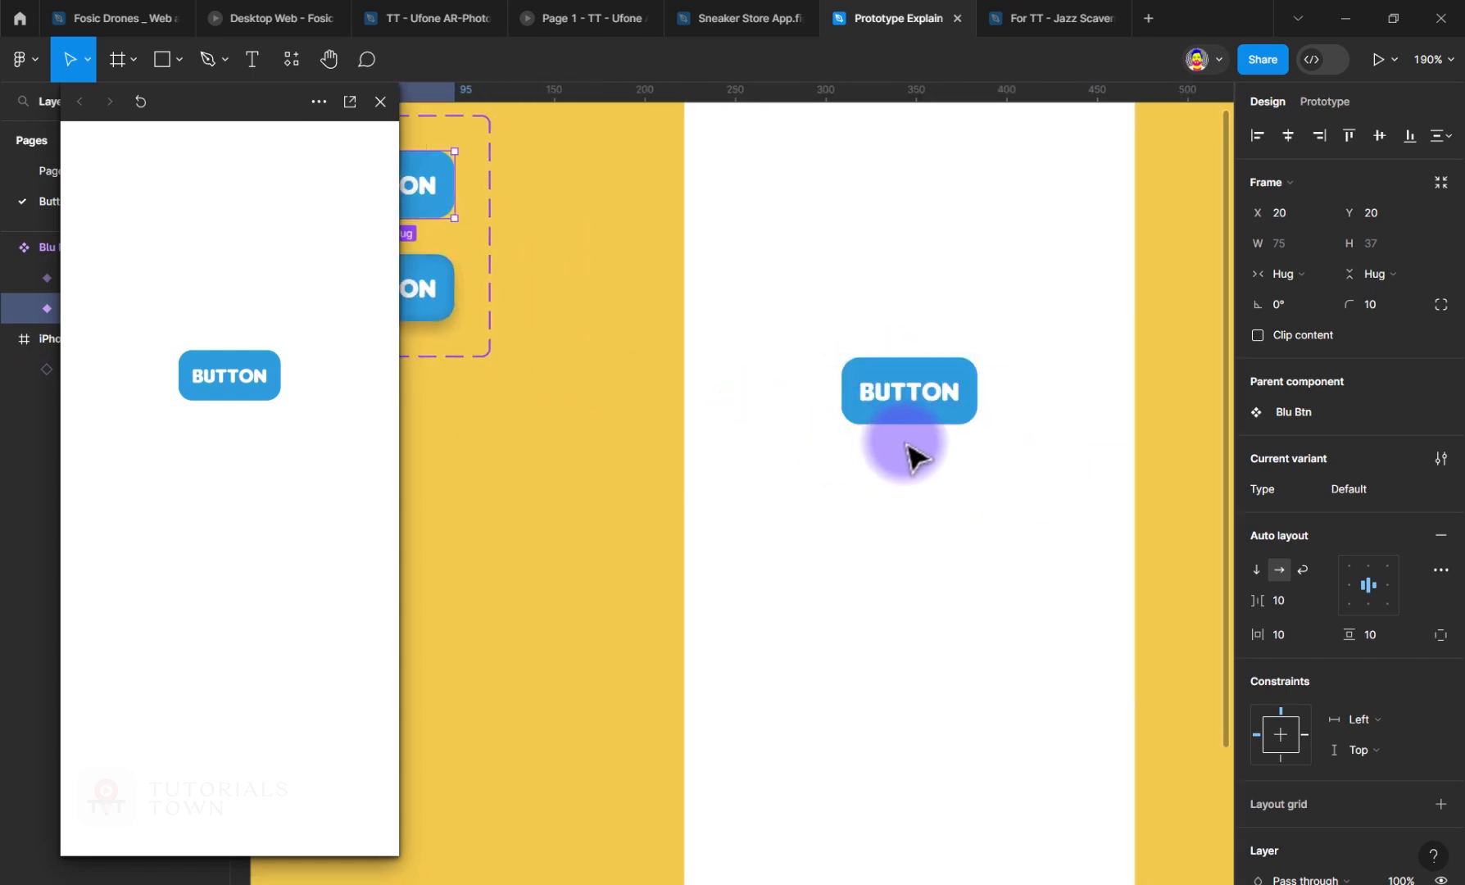
left_click_drag(611, 360, 824, 392)
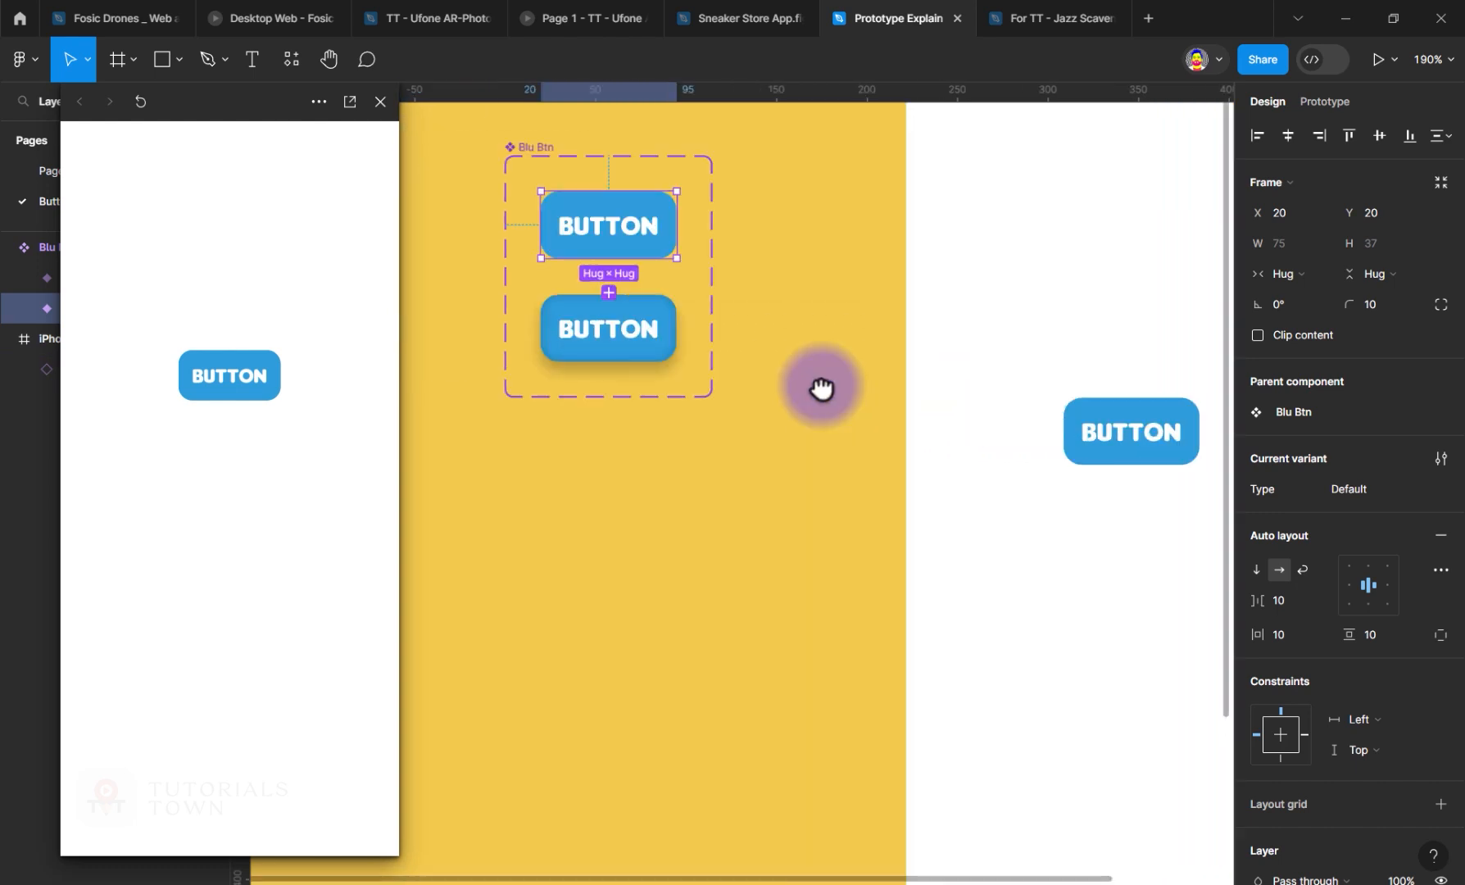
scroll(844, 471, "right", 5)
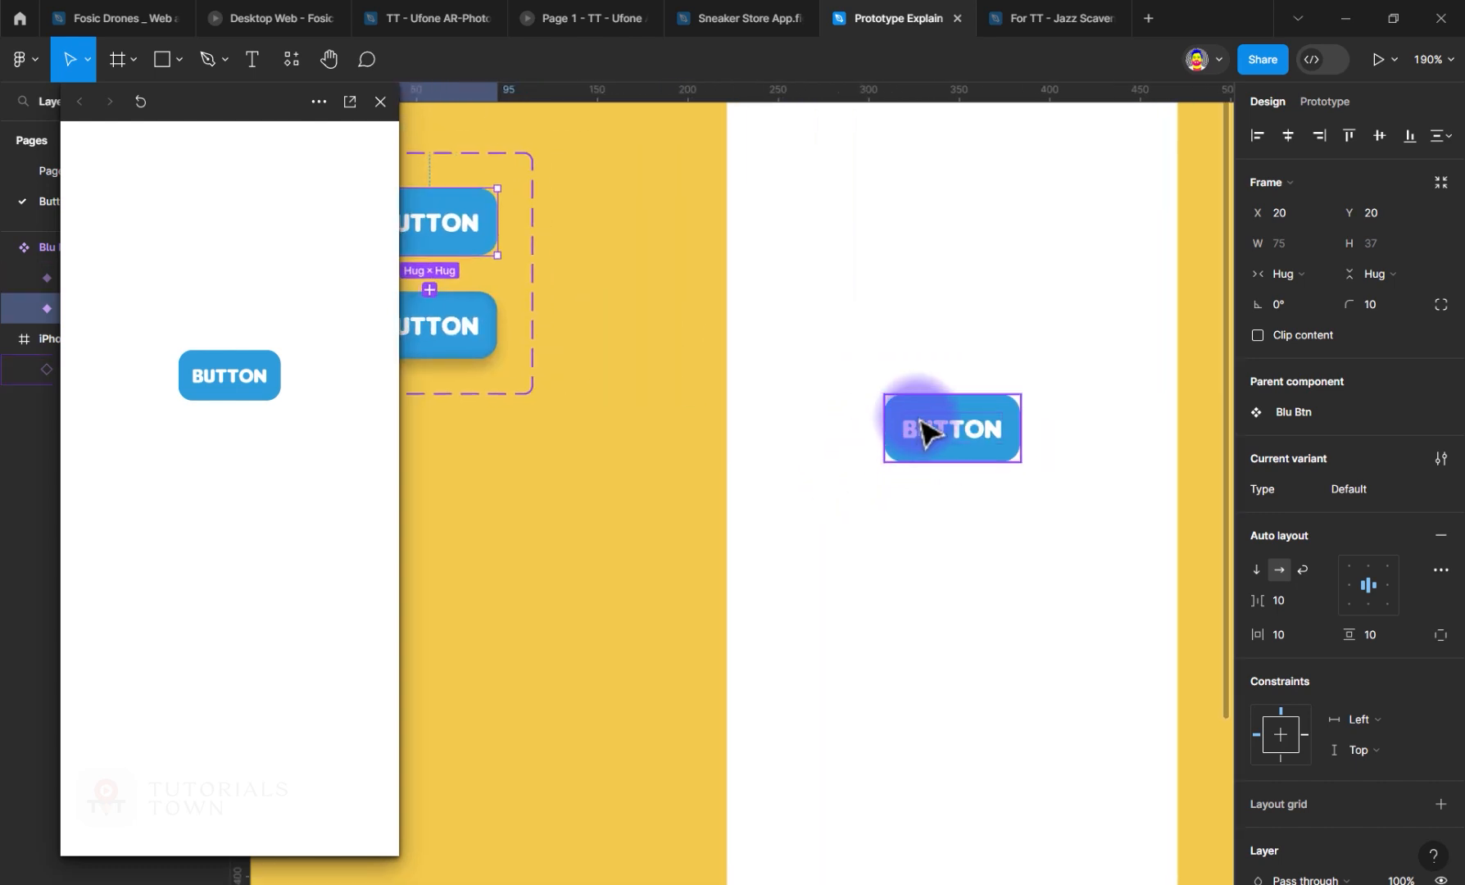
scroll(706, 386, "left", 7)
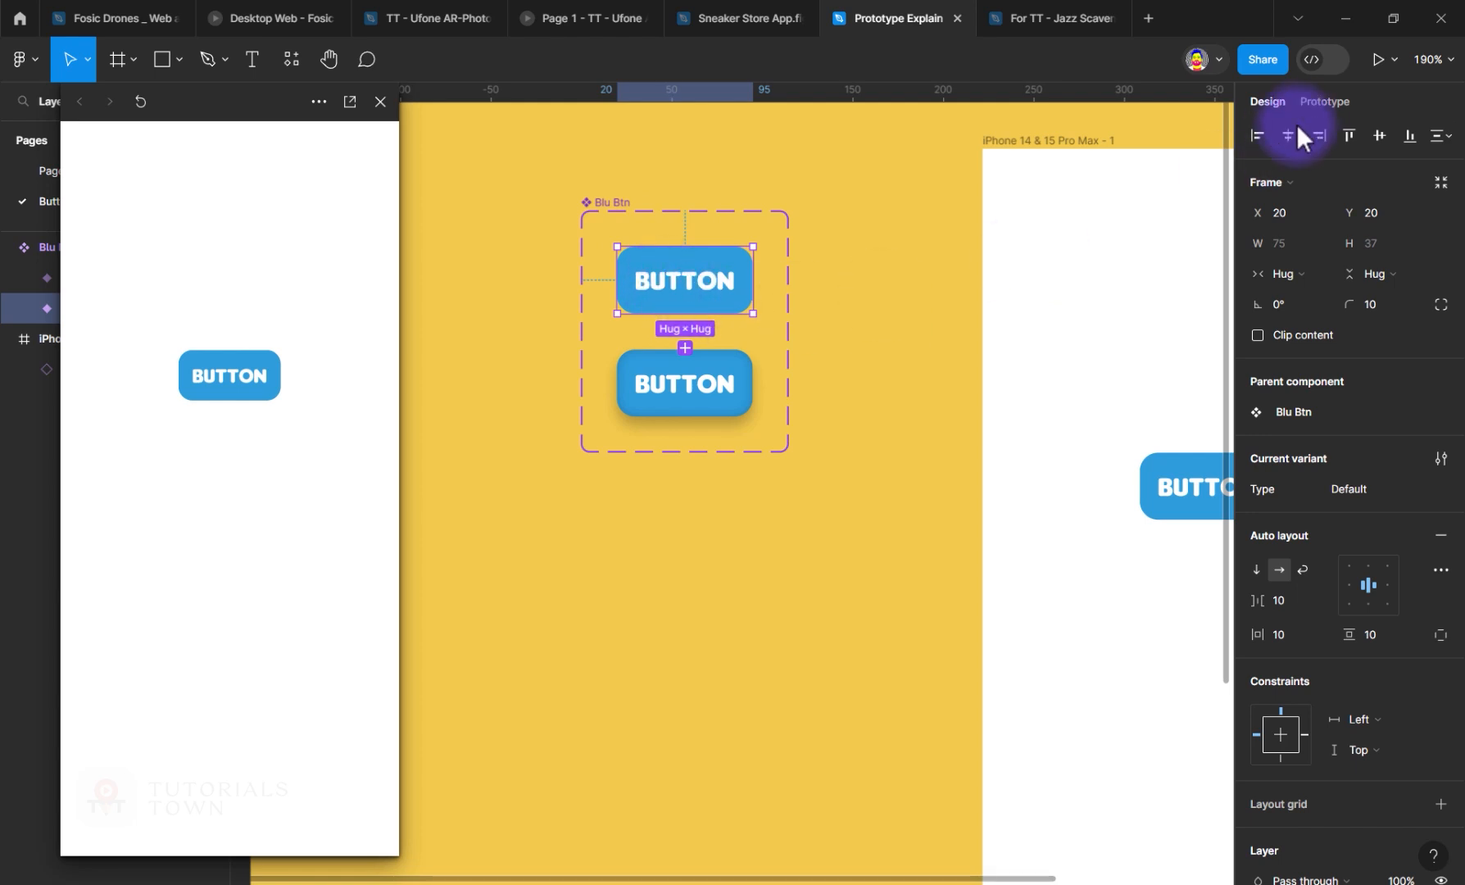
left_click(1323, 101)
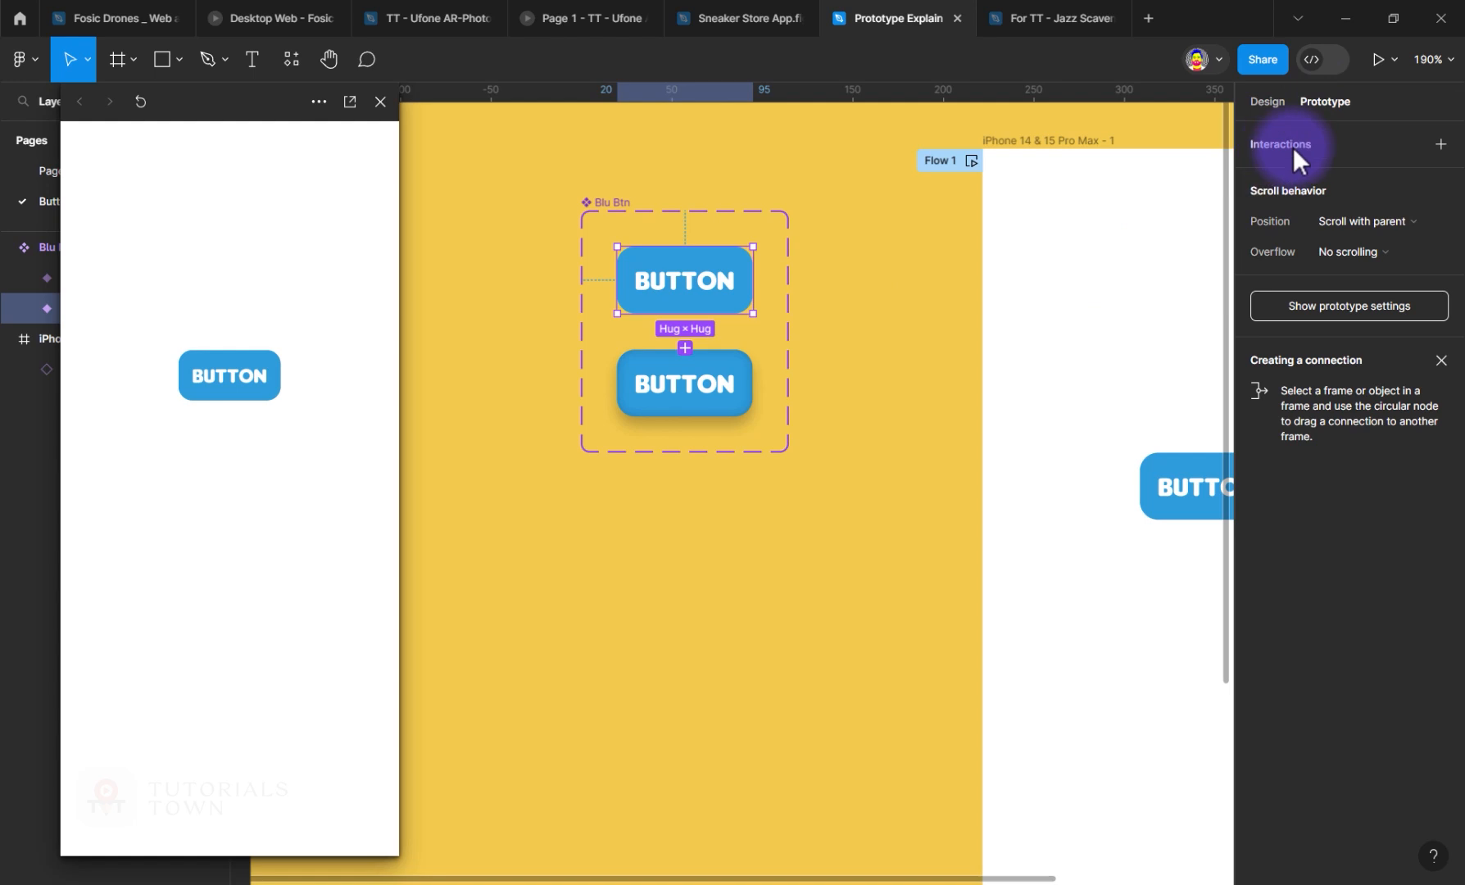
left_click(1439, 144)
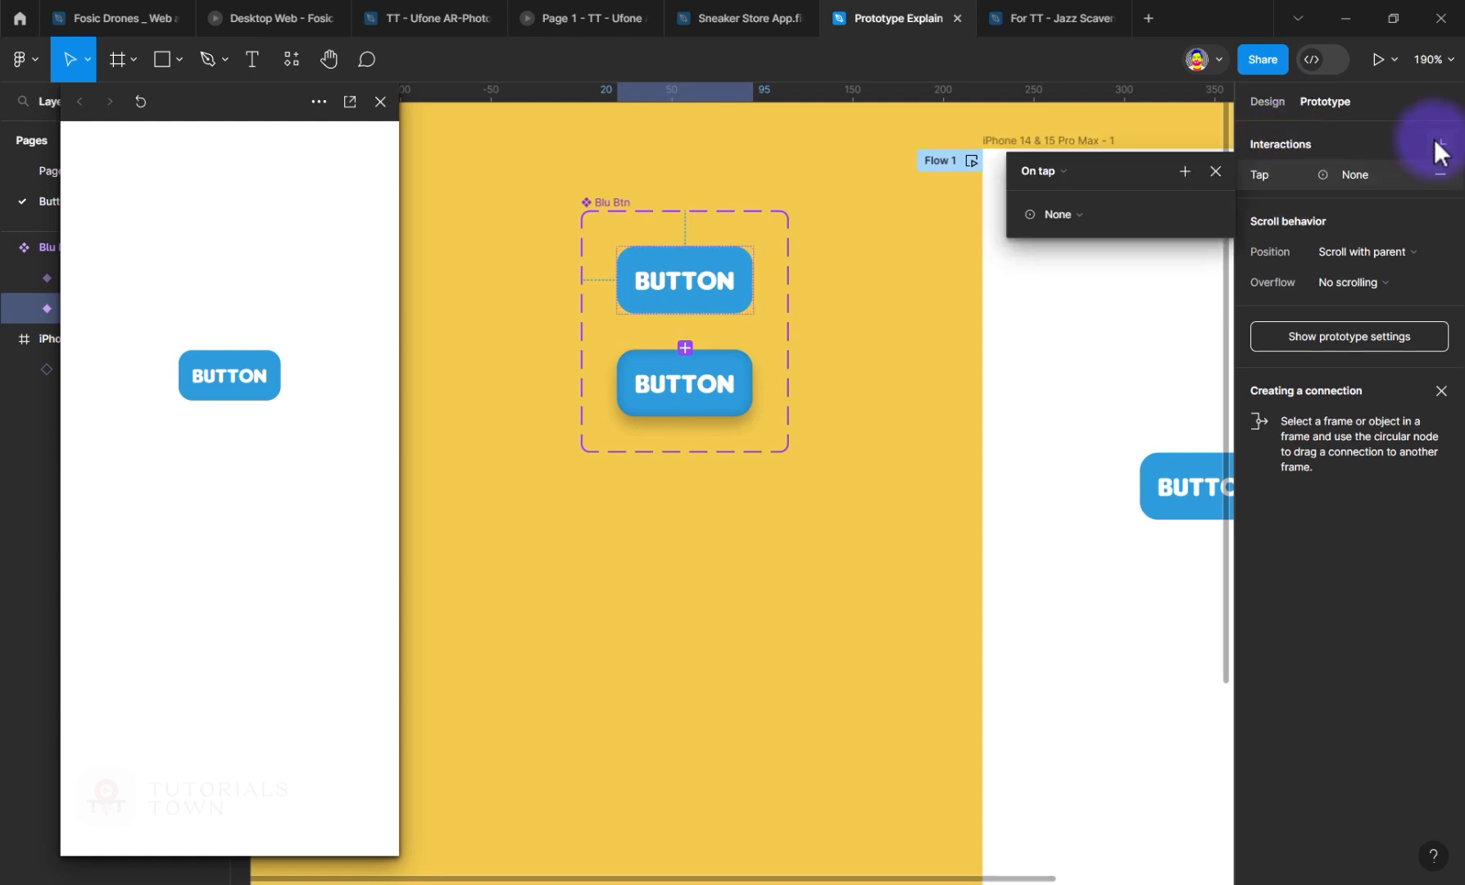
left_click(1043, 175)
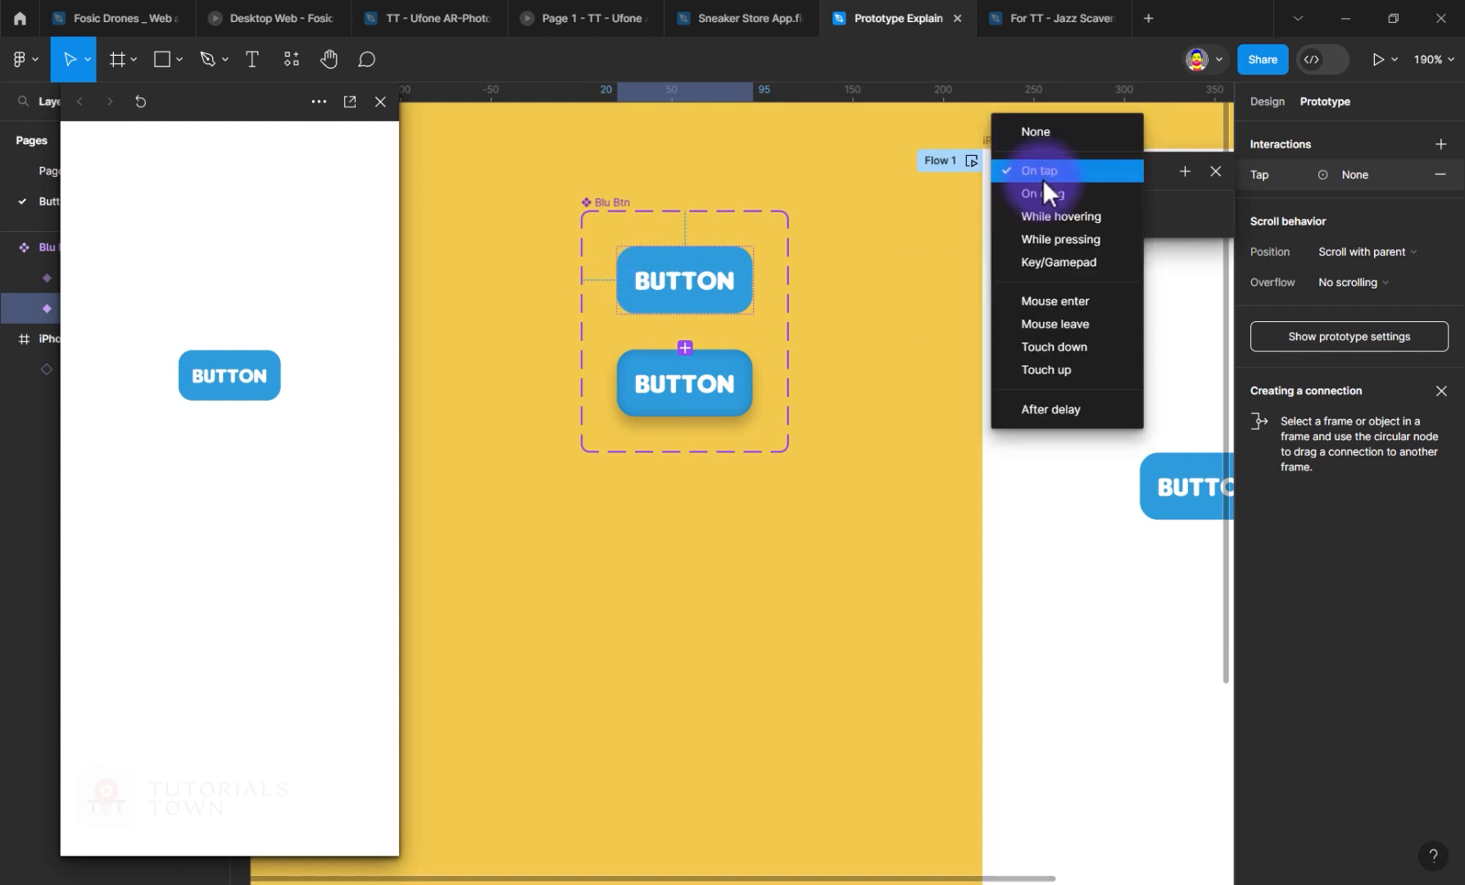
left_click(1067, 216)
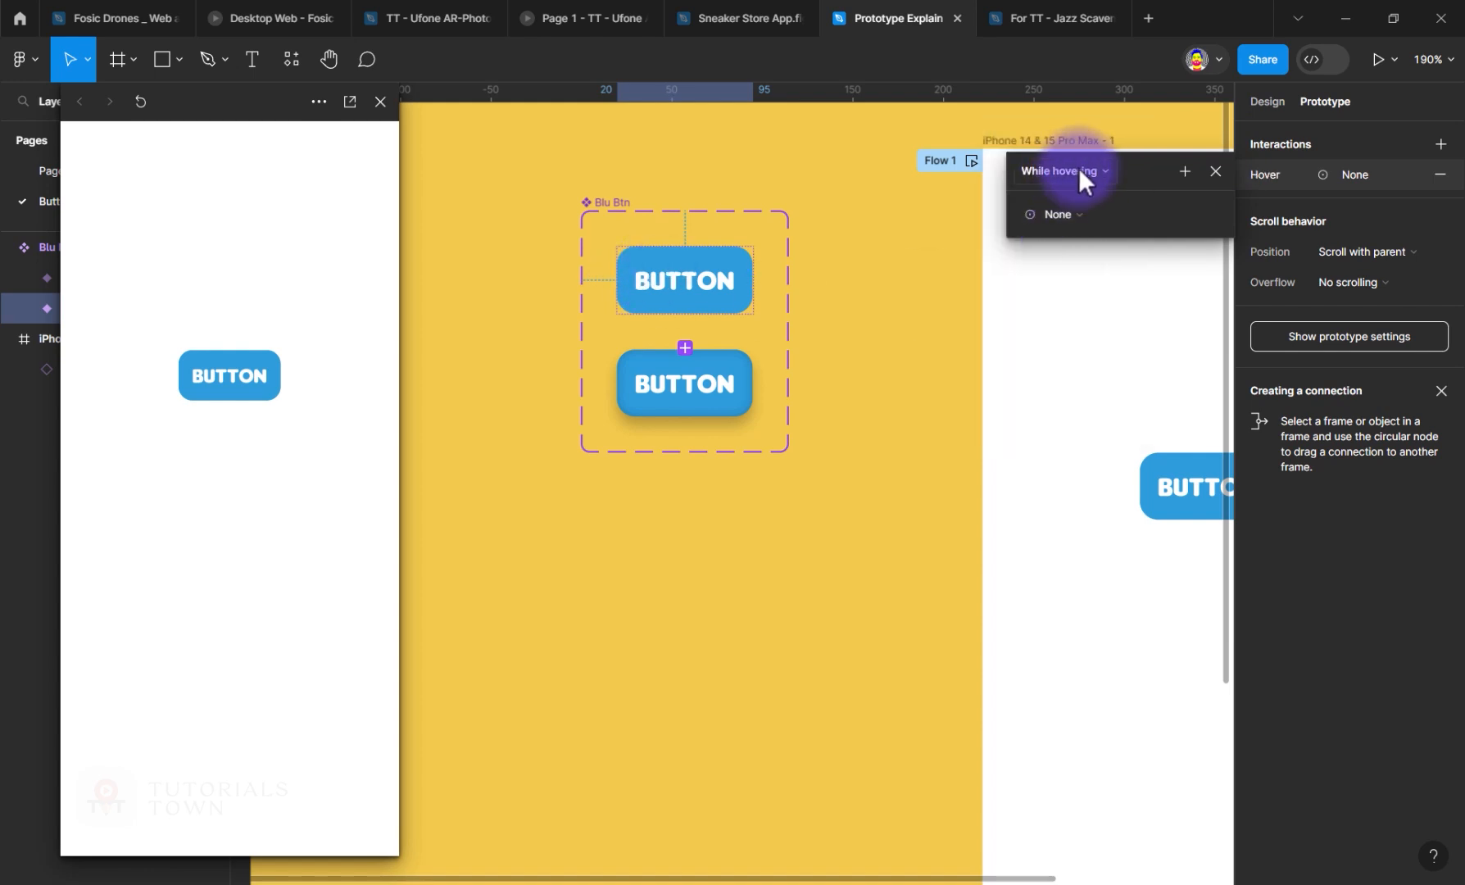
Step: Make the While hovering interaction change the component's Type to Hover
left_click(1071, 214)
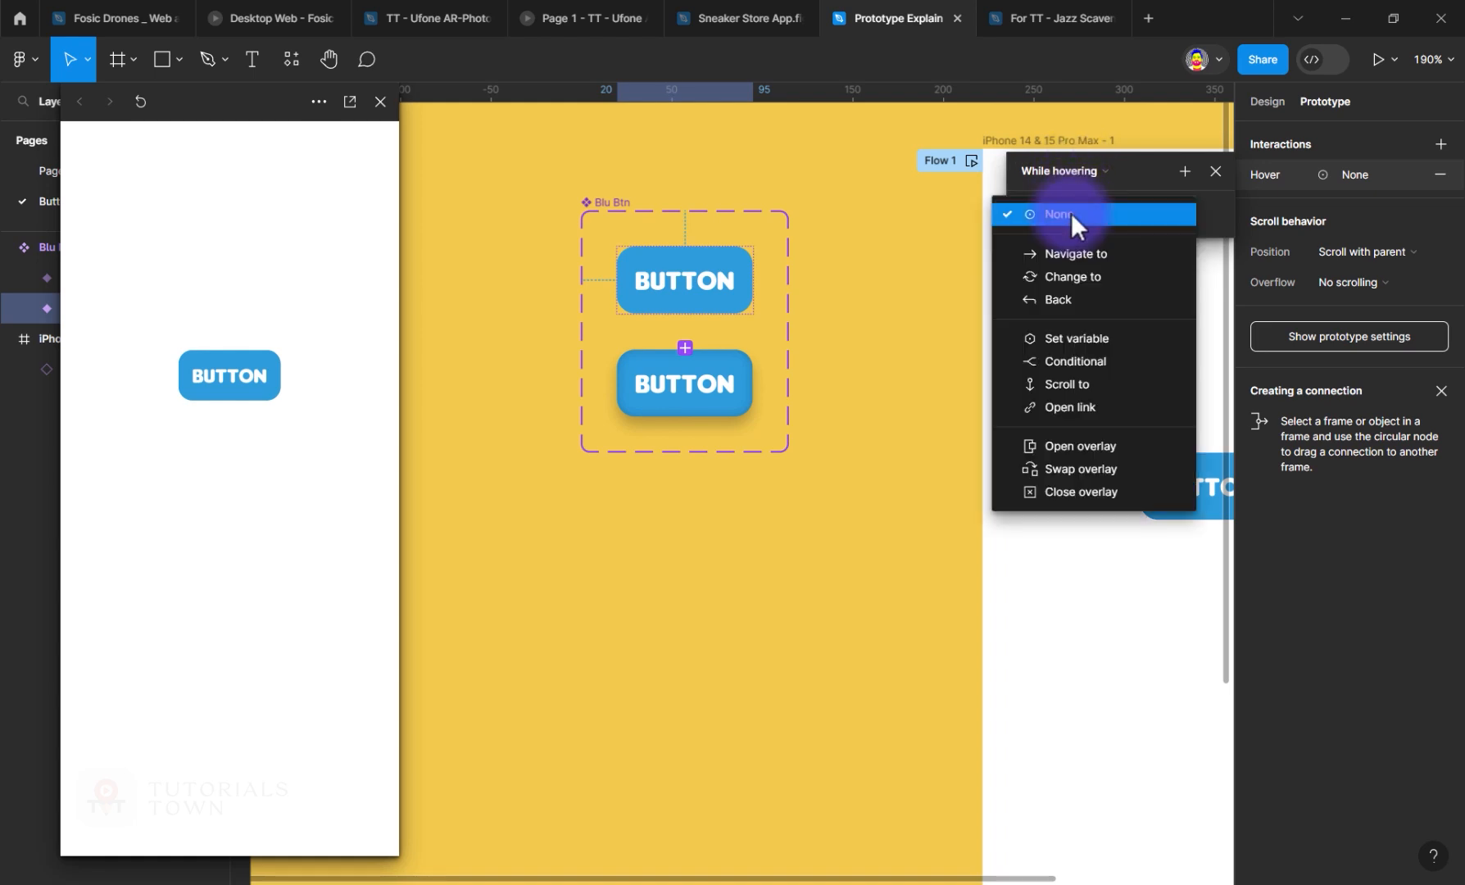
left_click(1071, 278)
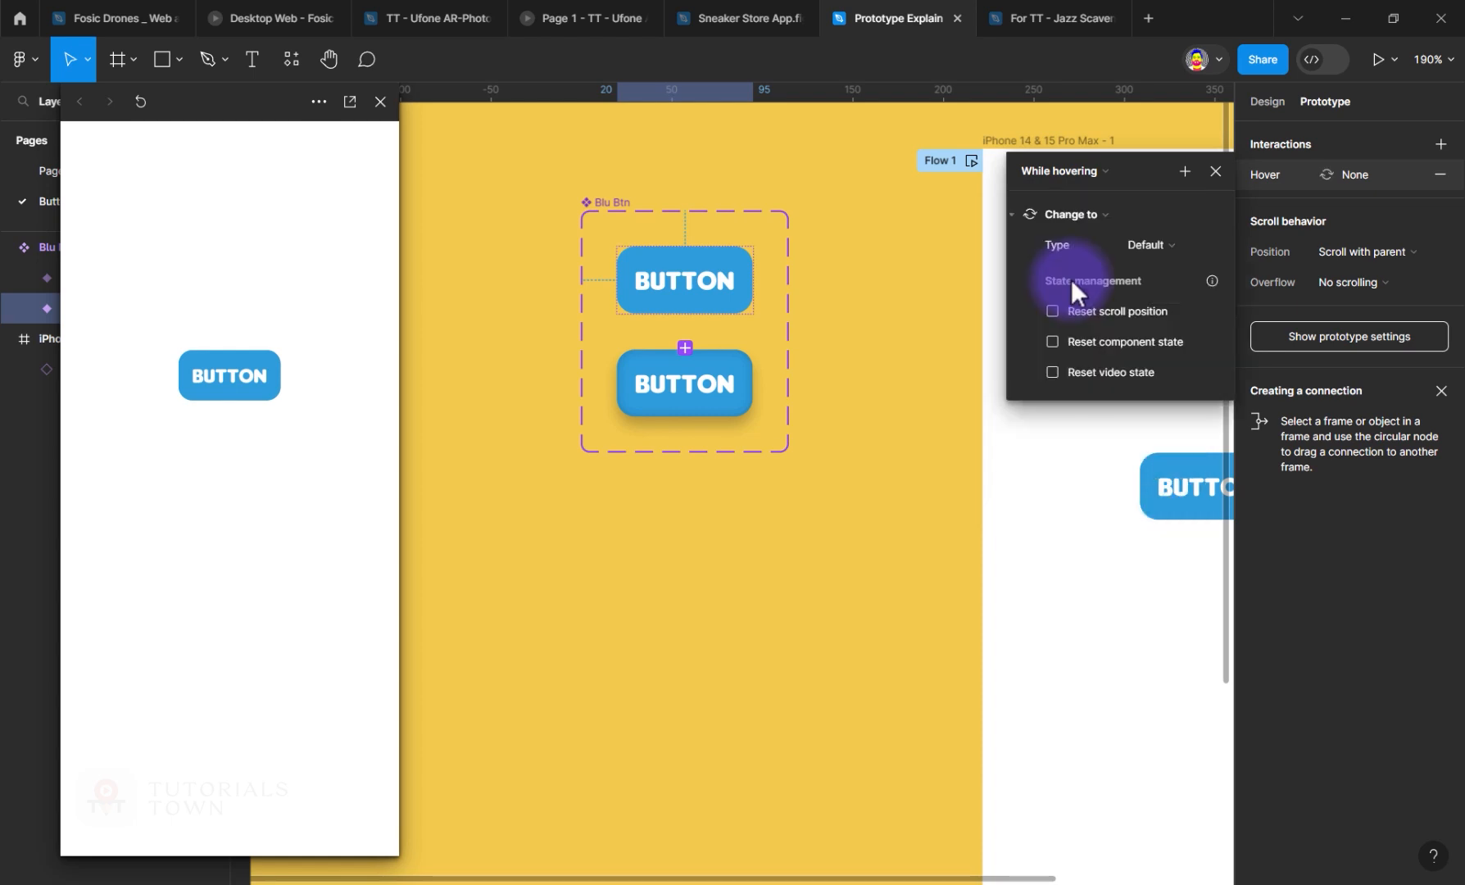
left_click(1151, 244)
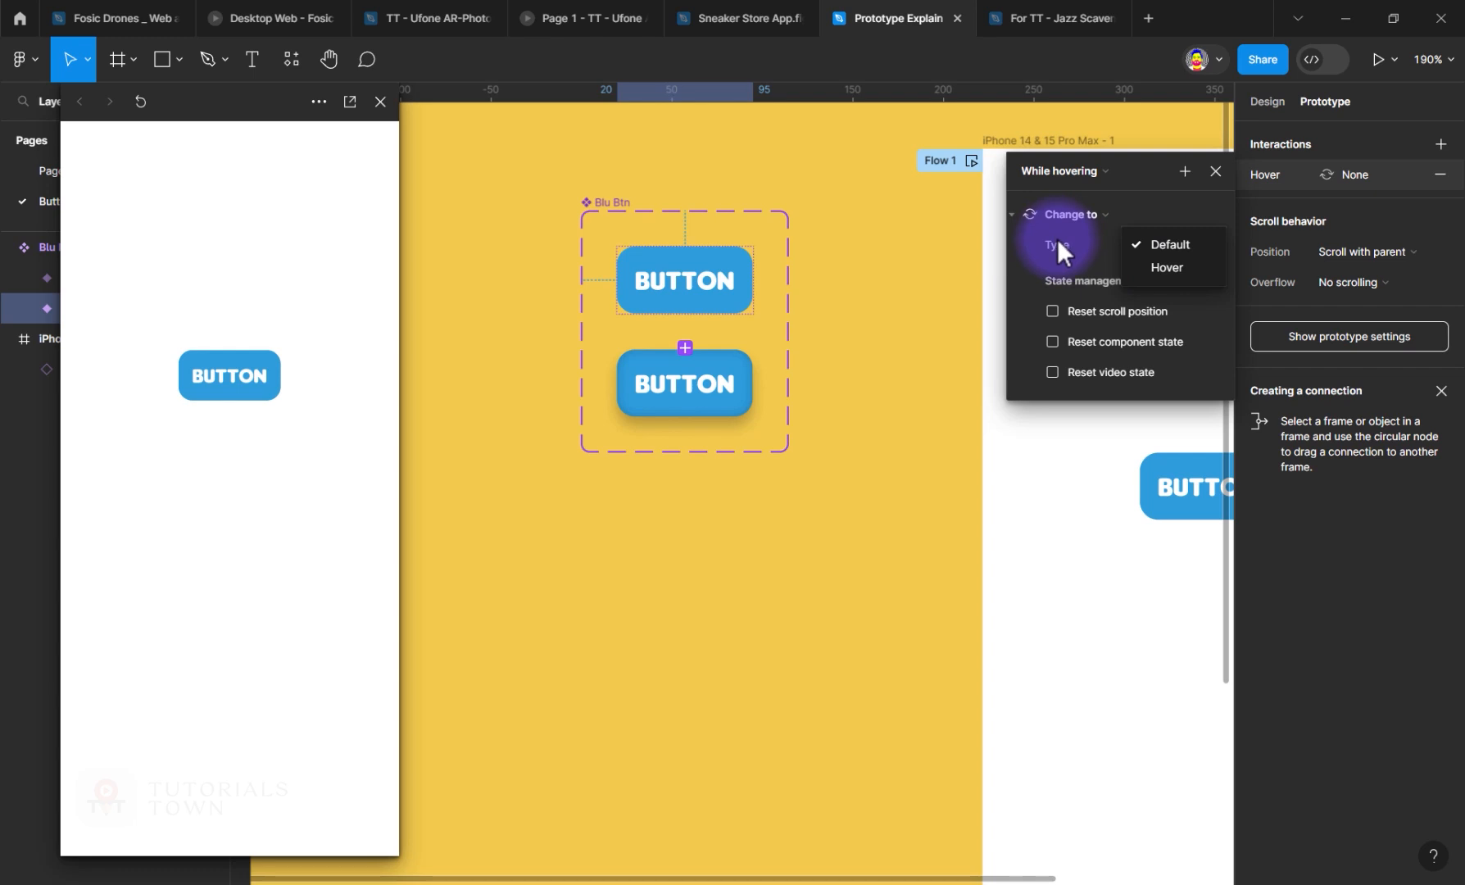
left_click(1147, 265)
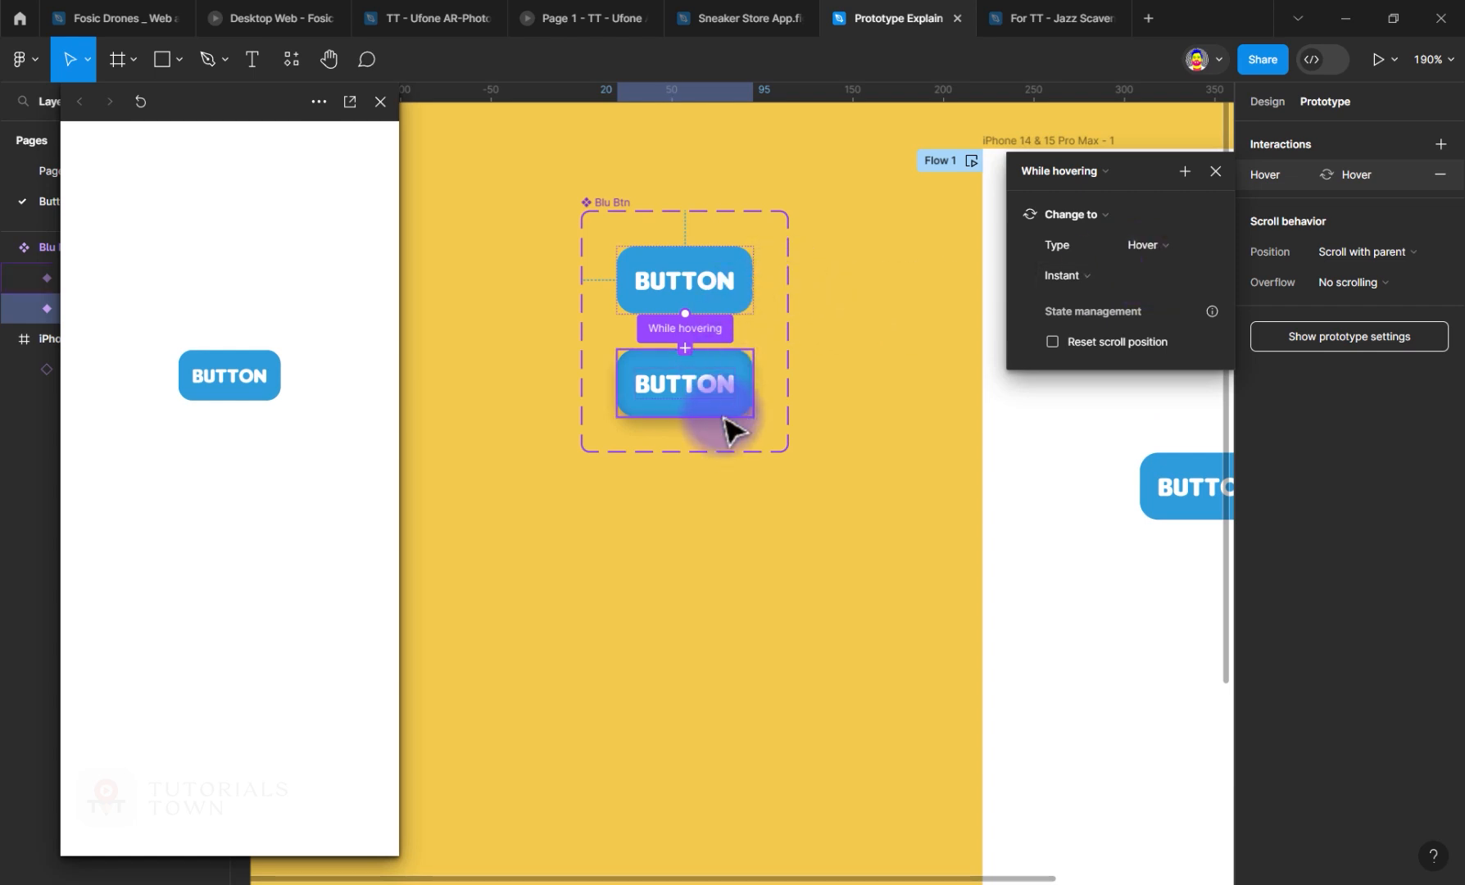
Step: Set the transition of the Default variant's hover interaction to Smart animate
left_click_drag(1102, 438, 670, 431)
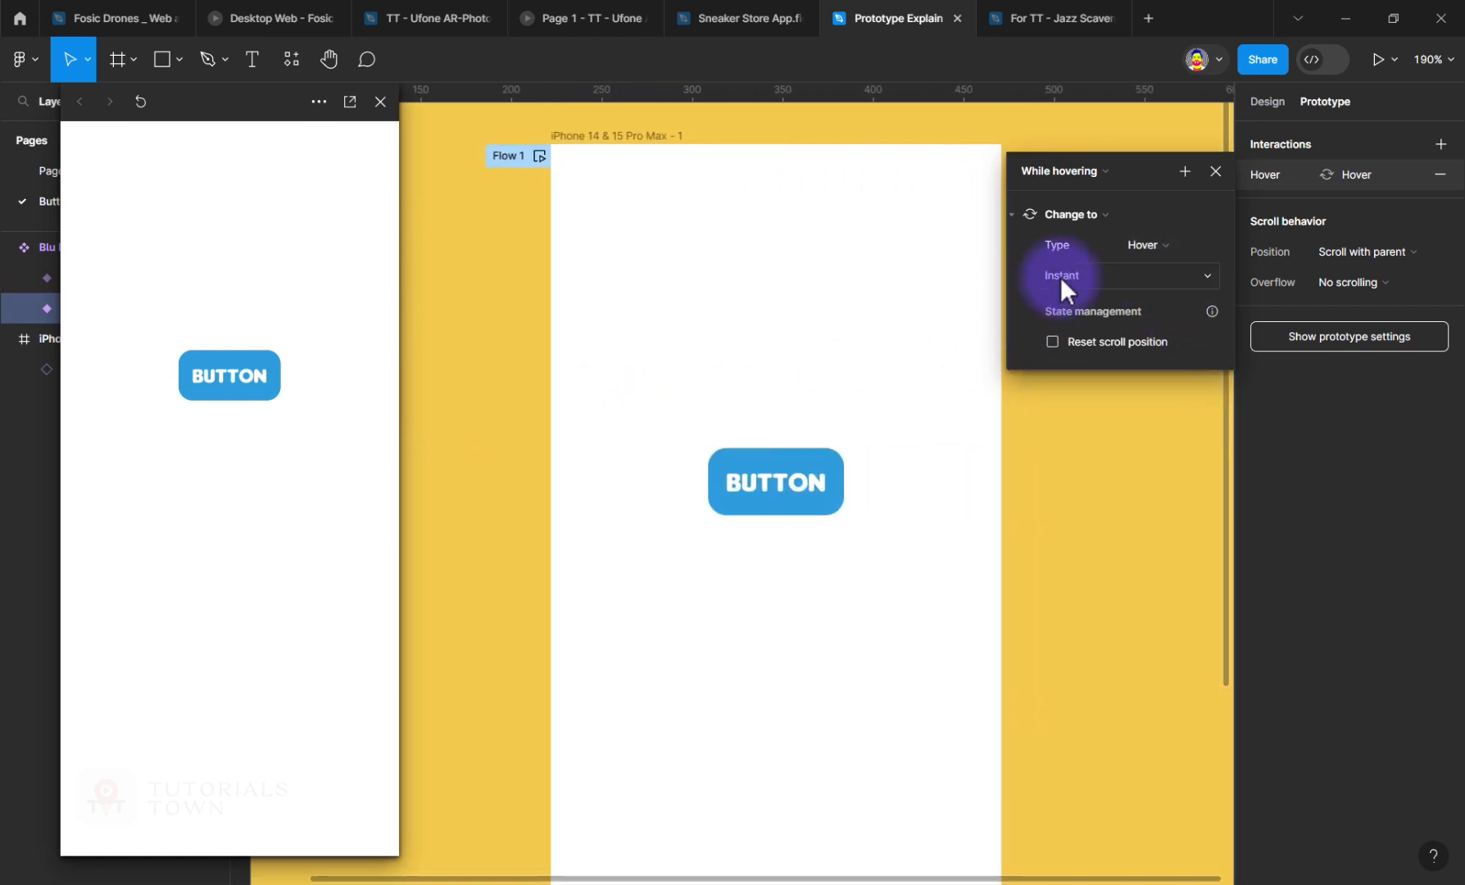
left_click_drag(611, 381, 987, 385)
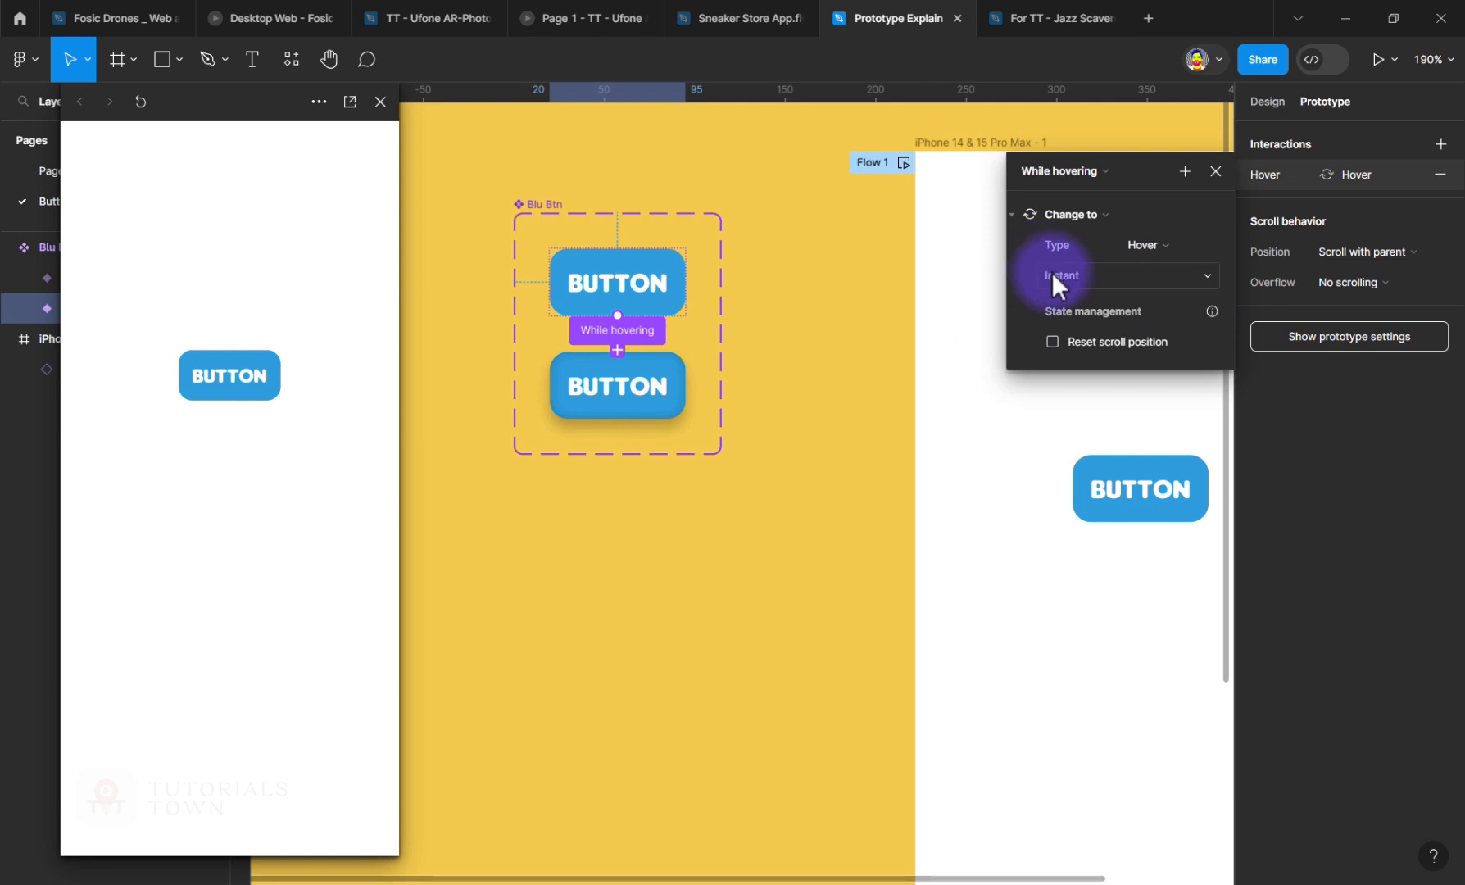
left_click(1052, 275)
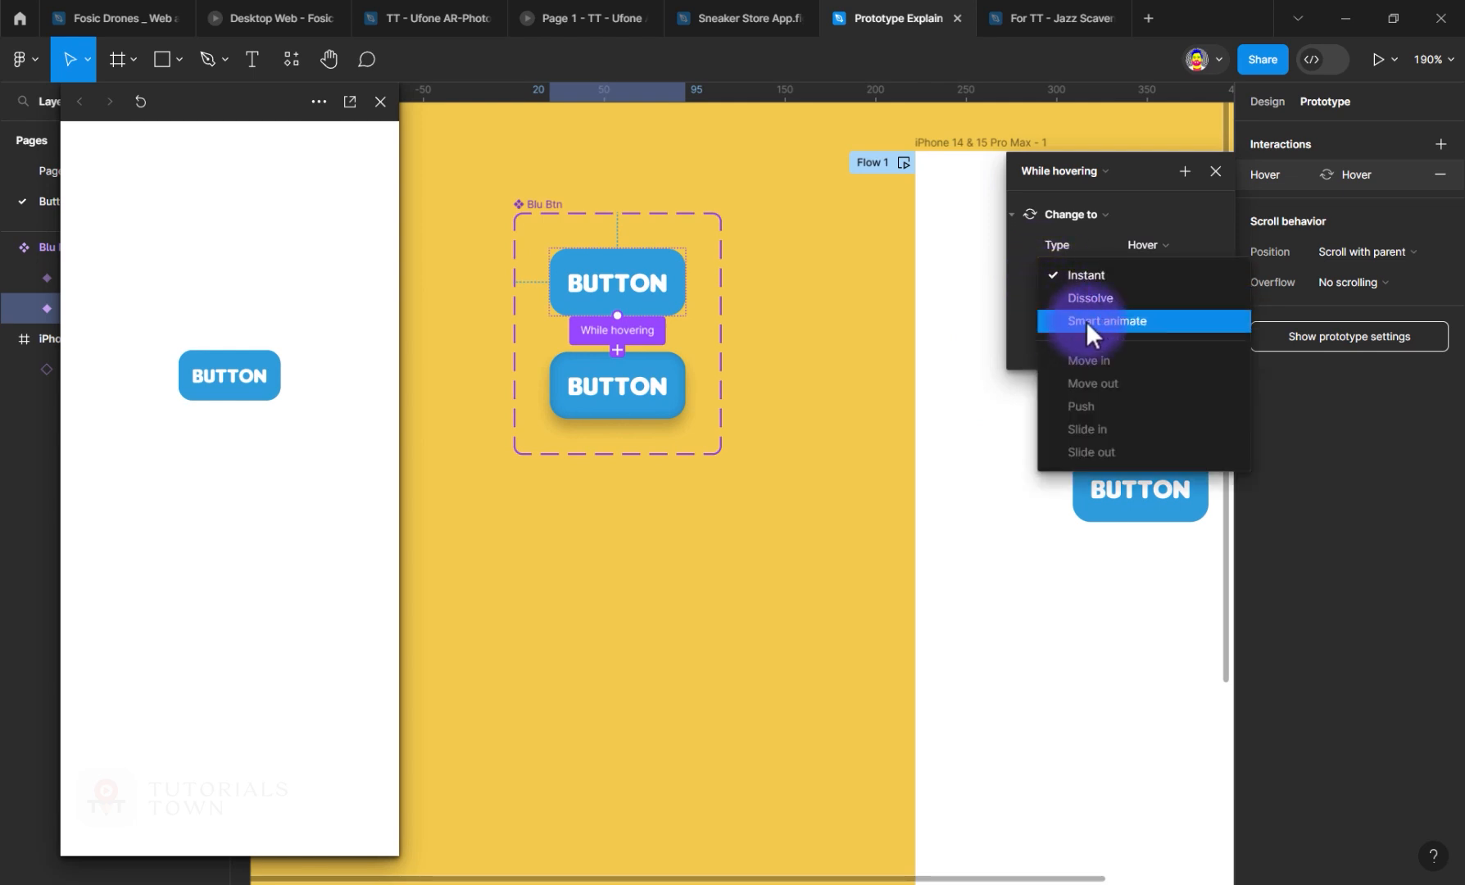
left_click(1086, 321)
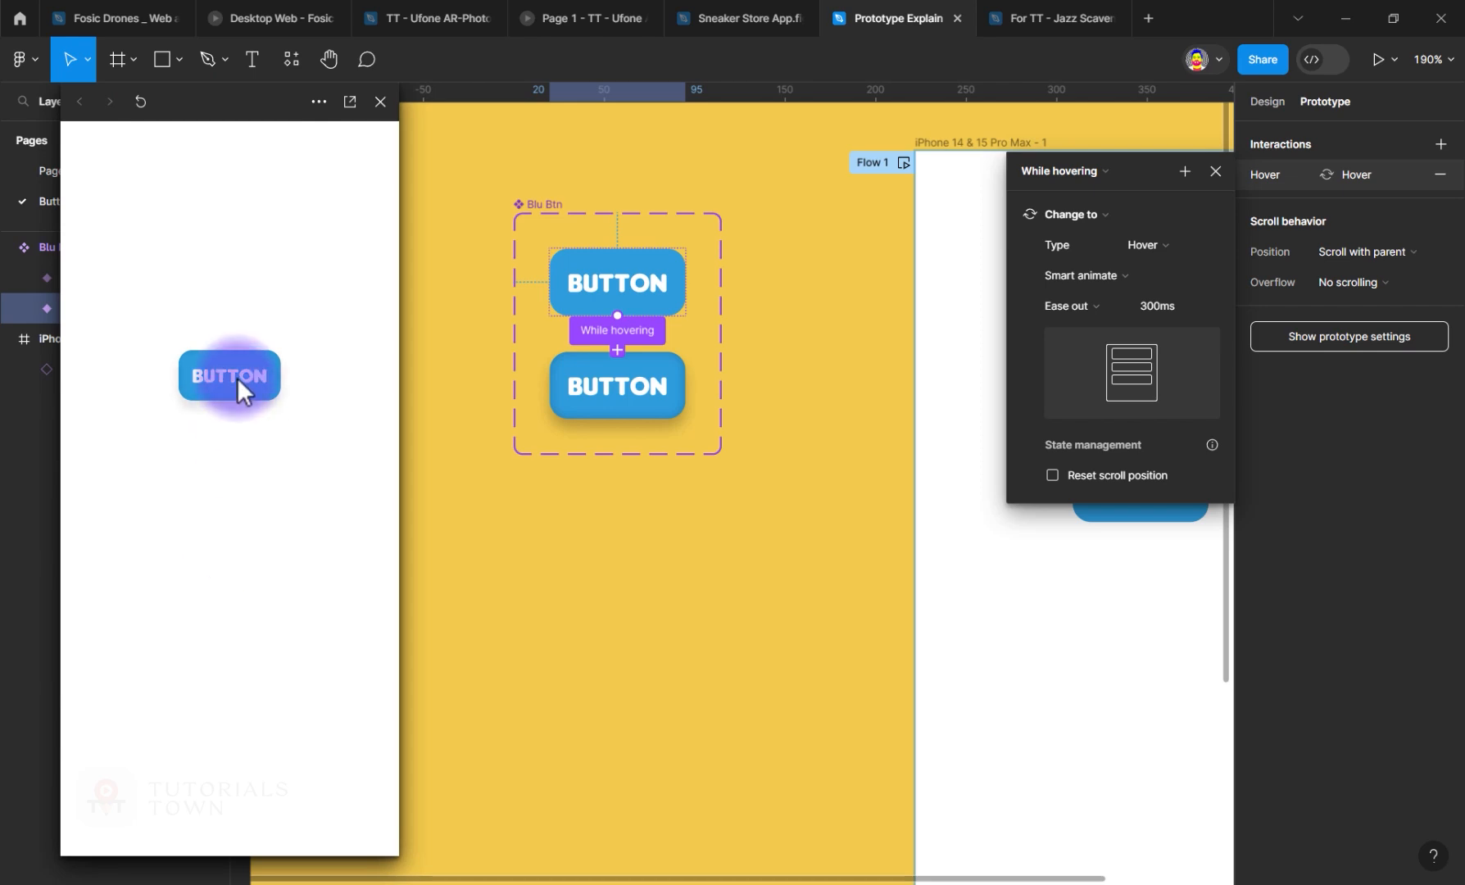
Step: Try the hover transition as Instant for comparison and set it back to Smart animate
left_click(1093, 287)
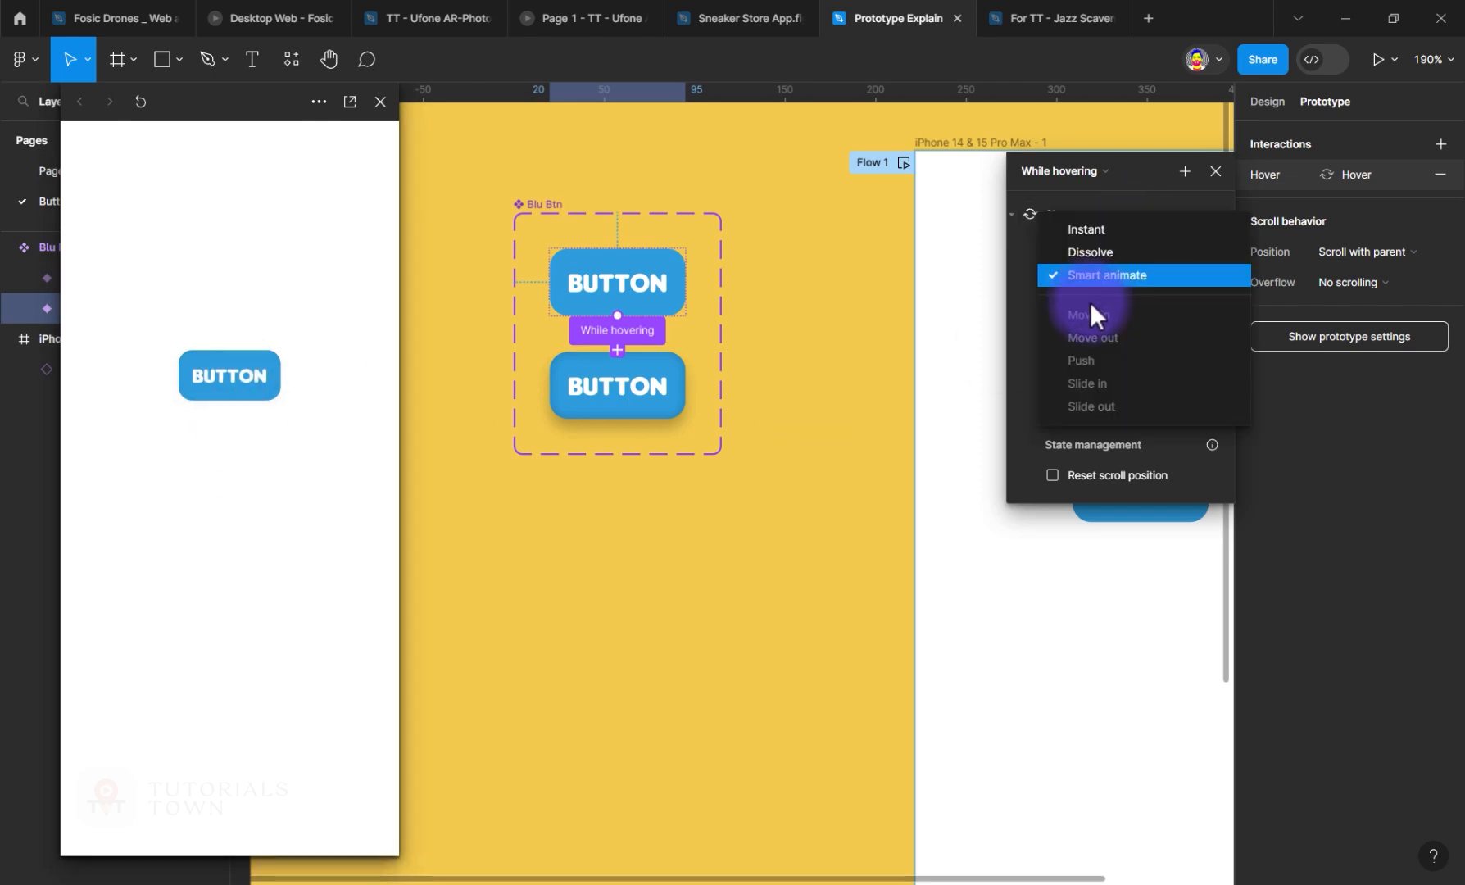
left_click(1104, 229)
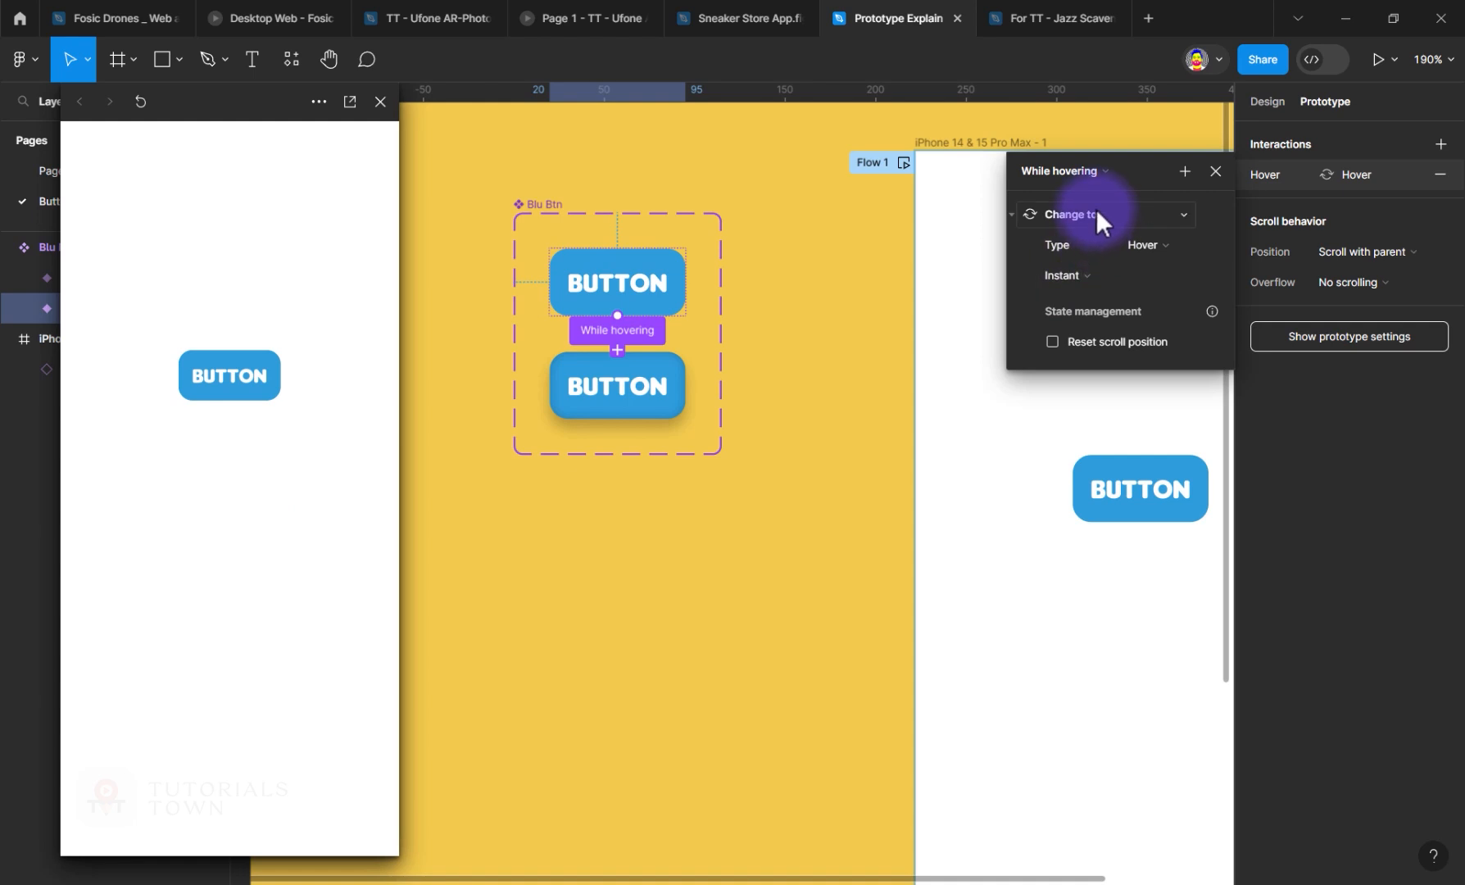
left_click(1074, 274)
left_click(1070, 324)
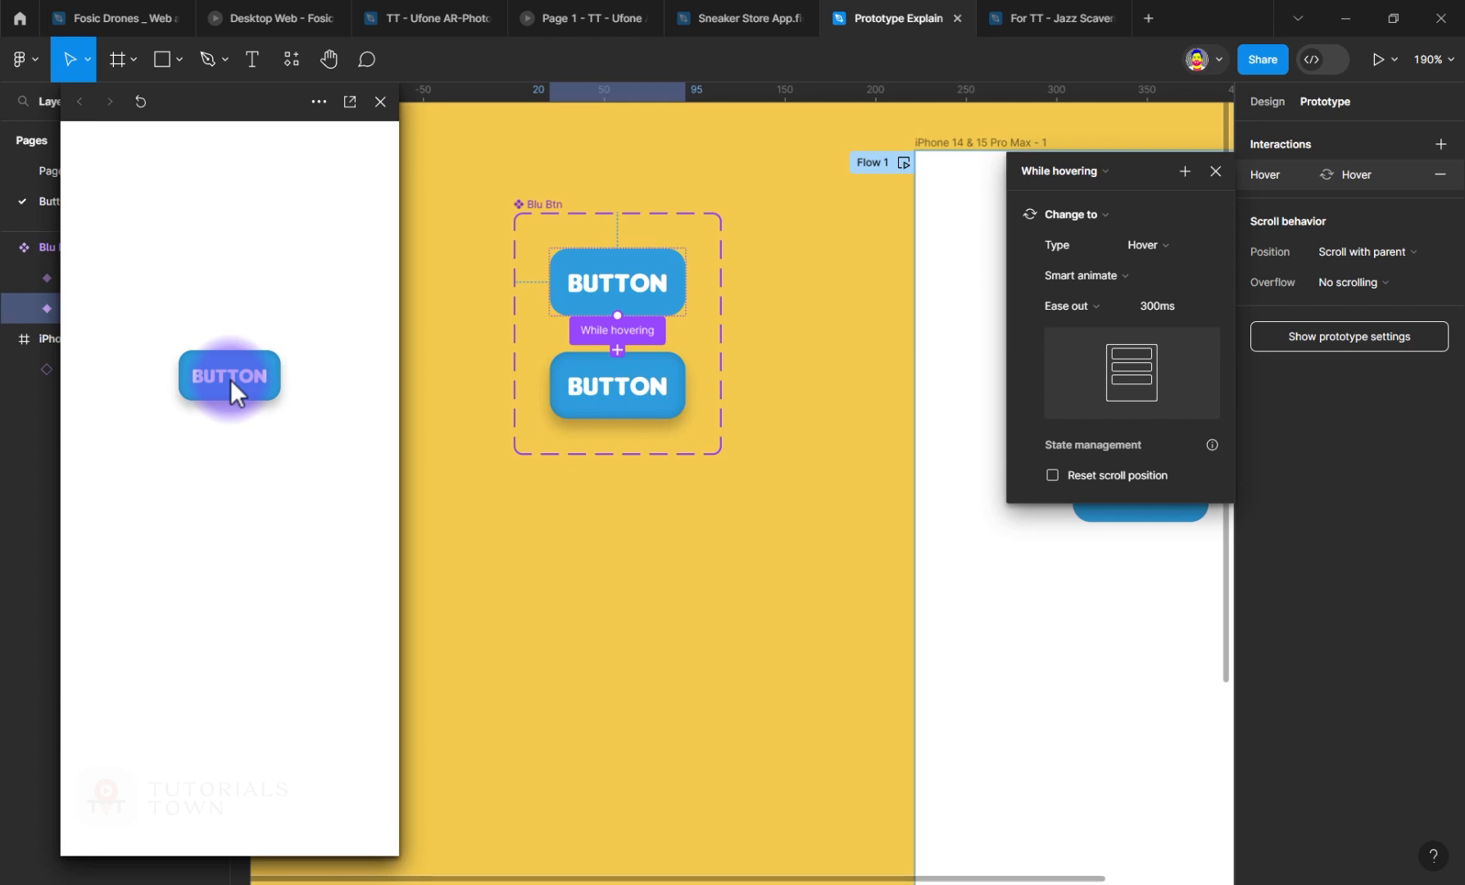
Step: Open the Hover variant's drop shadow settings and set its offset to X 10 and Y 20
left_click(650, 410)
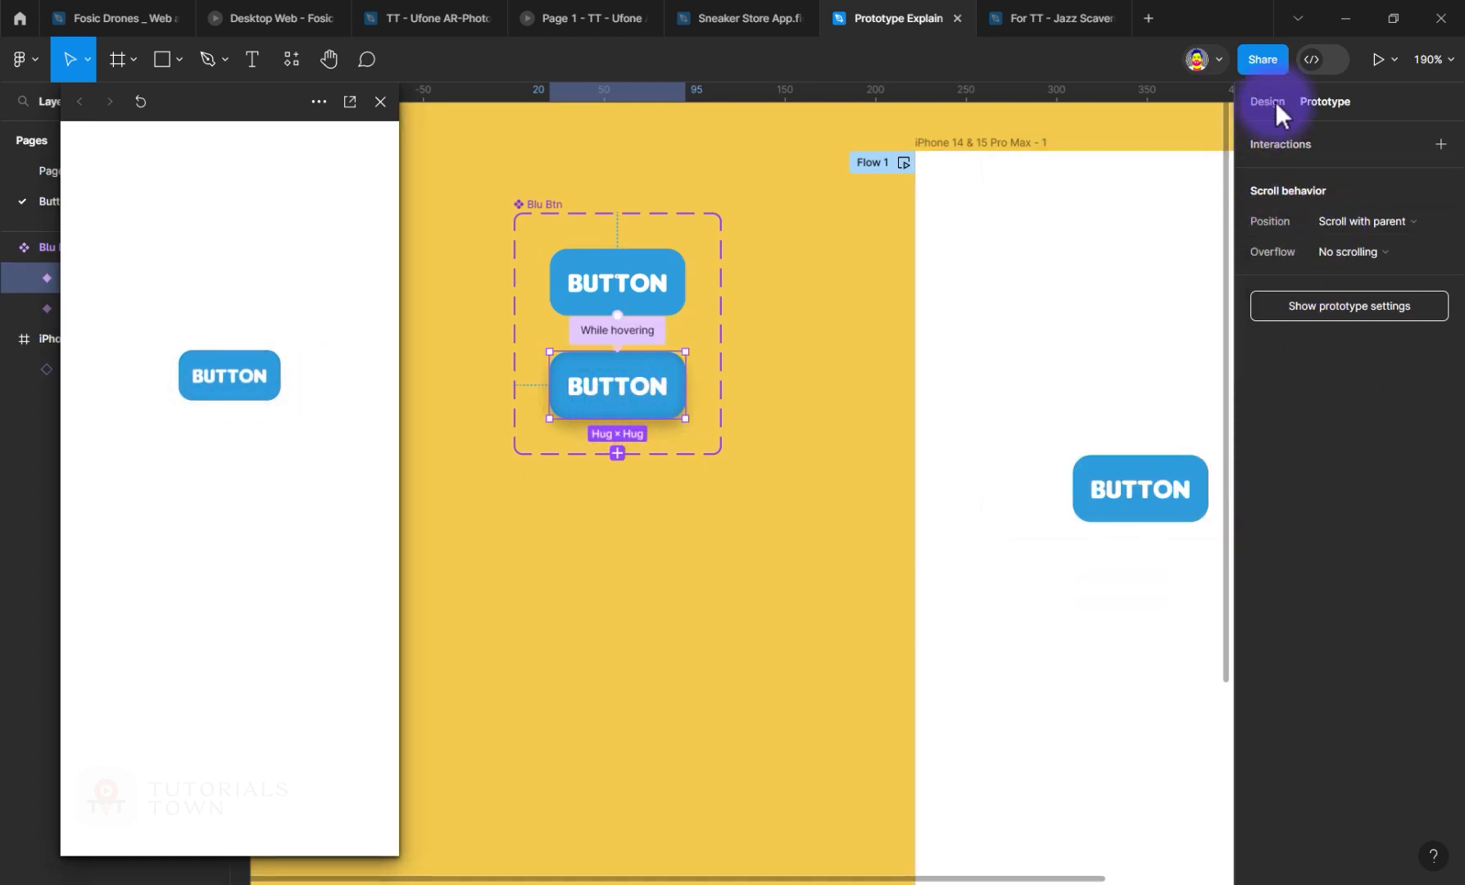
scroll(1341, 828, "down", 5)
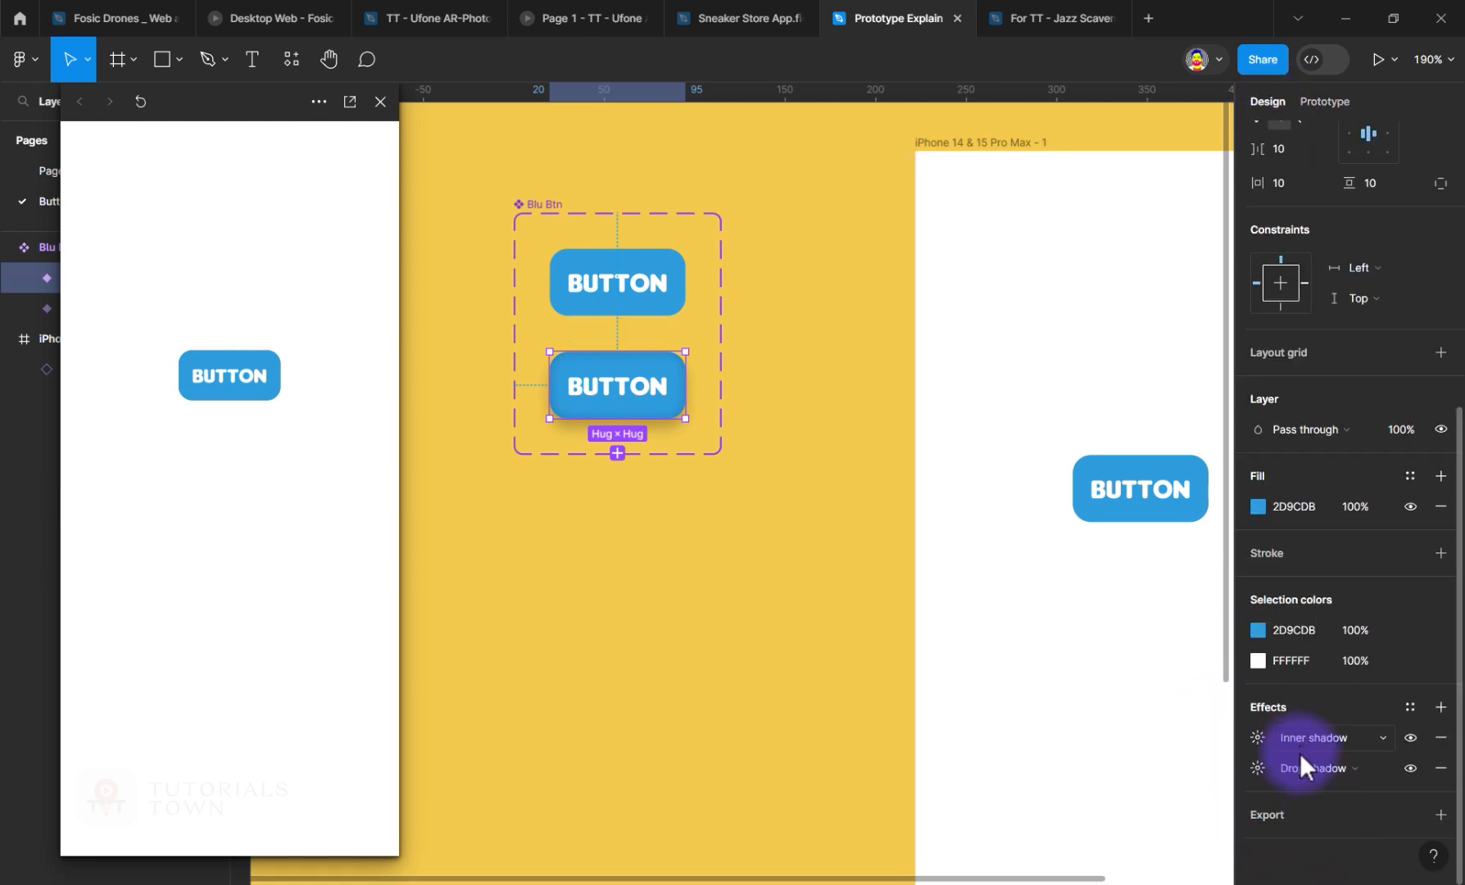
left_click(1257, 767)
left_click(1045, 773)
type("20")
key("Return")
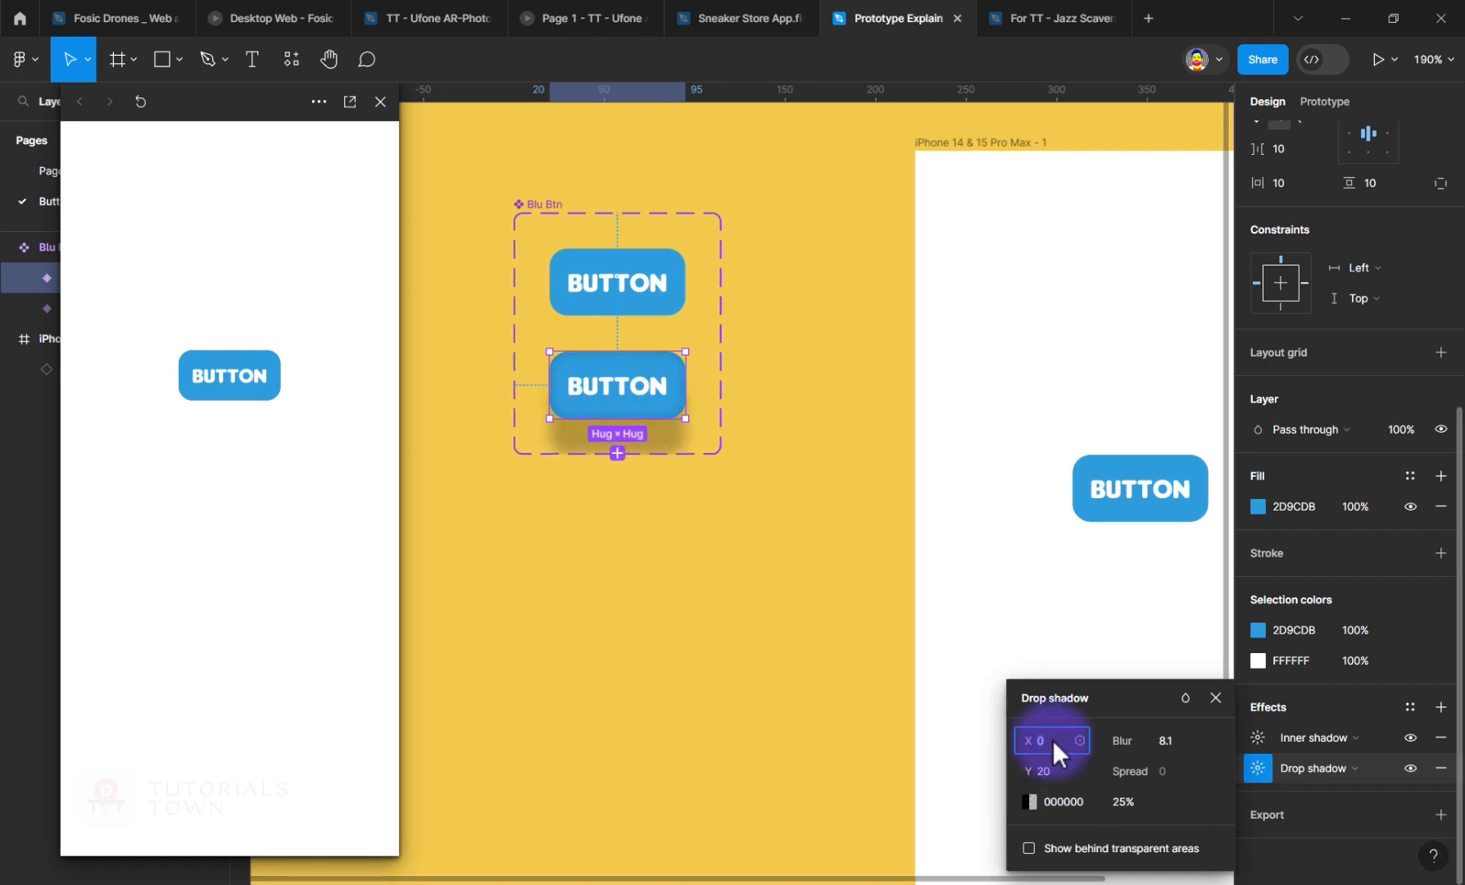
left_click(373, 749)
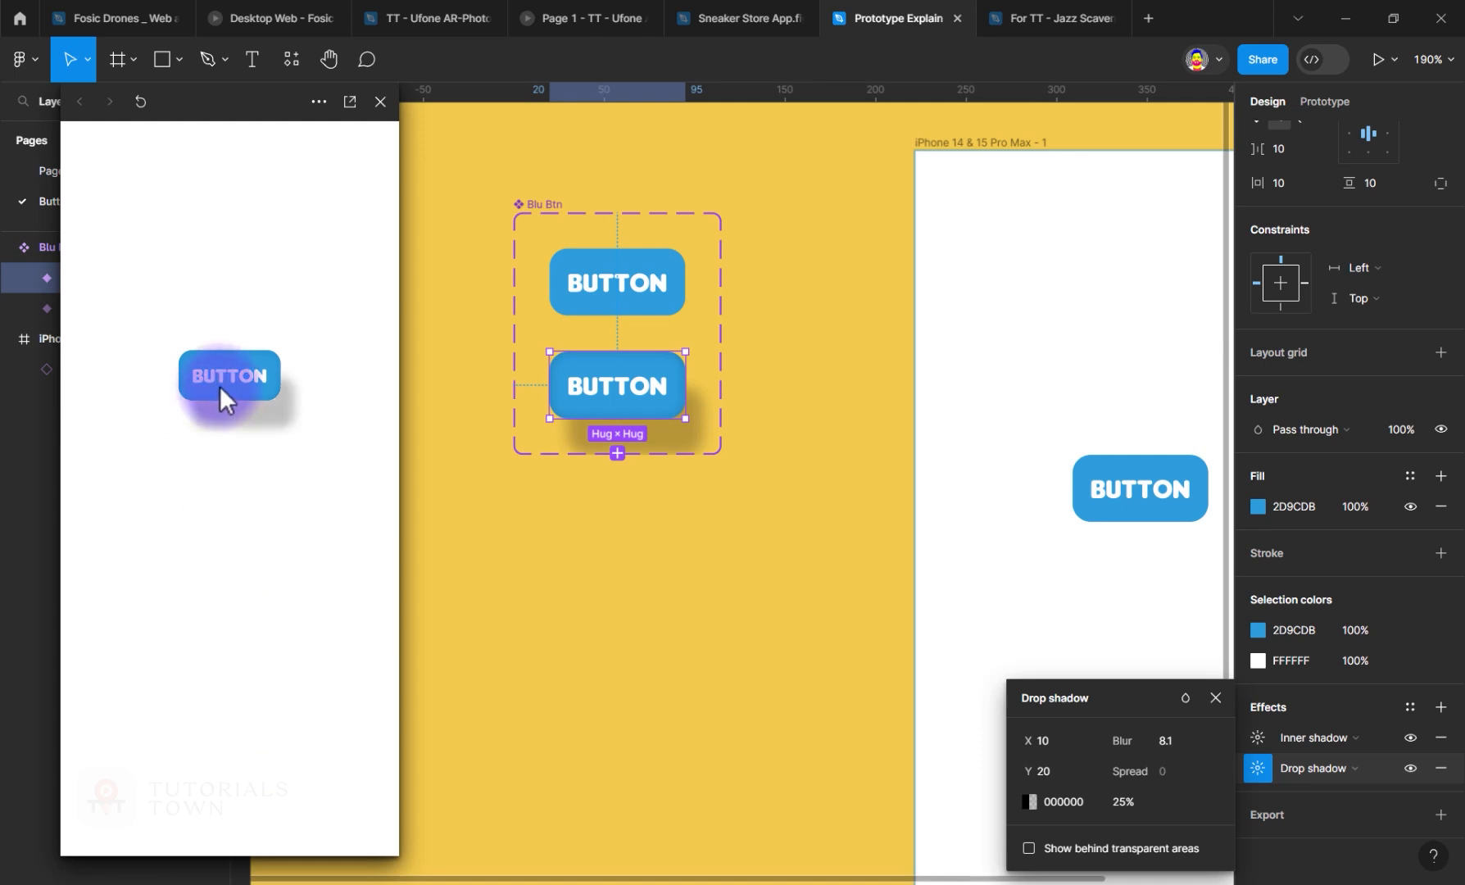
Step: Try the Hover variant's drop shadow at 10% opacity and at 70% opacity
left_click(1136, 804)
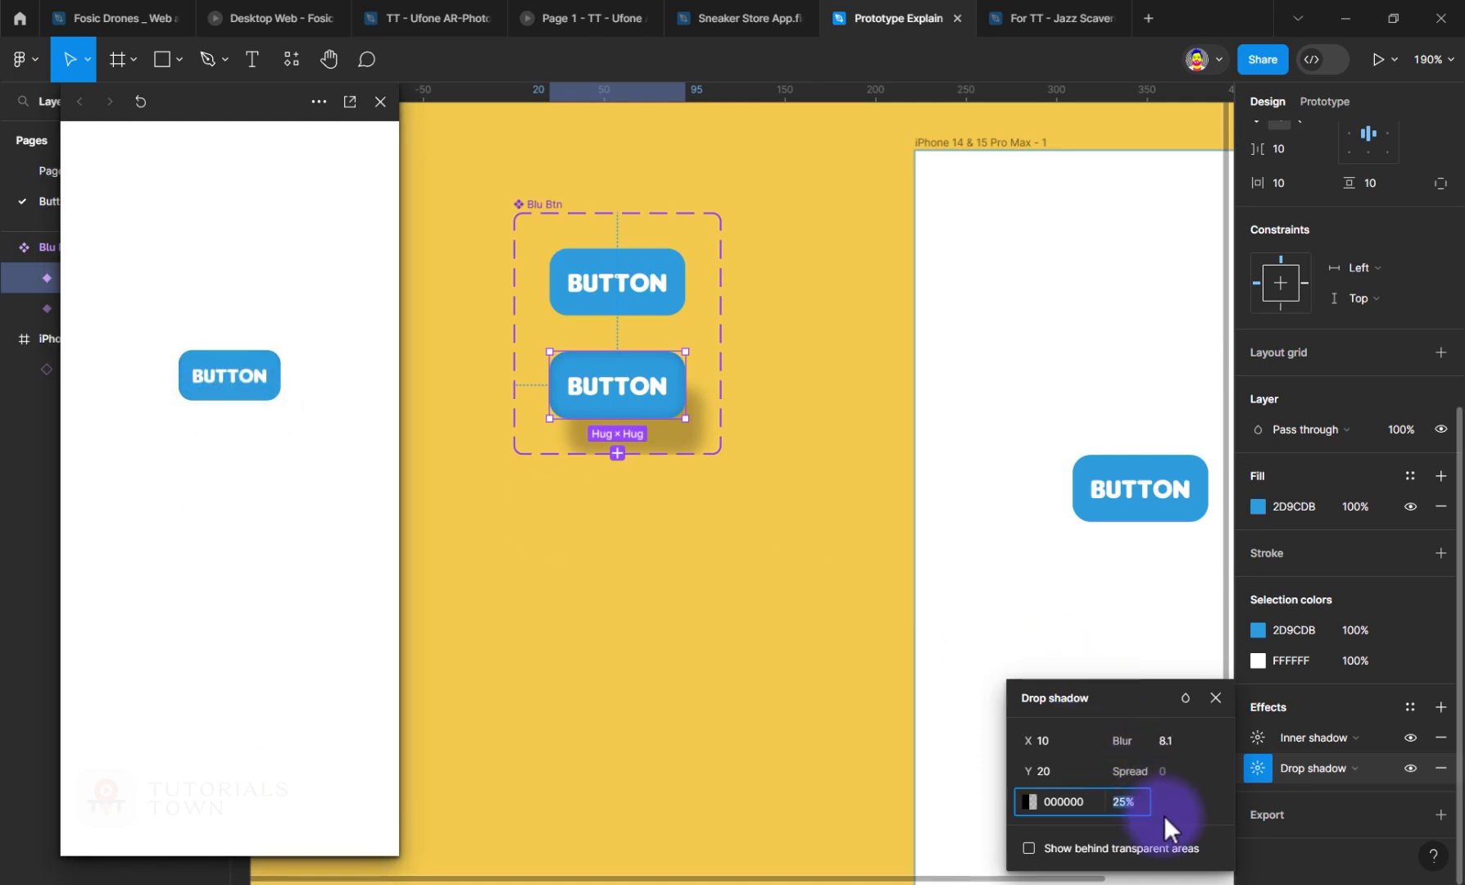
type("10")
key("Return")
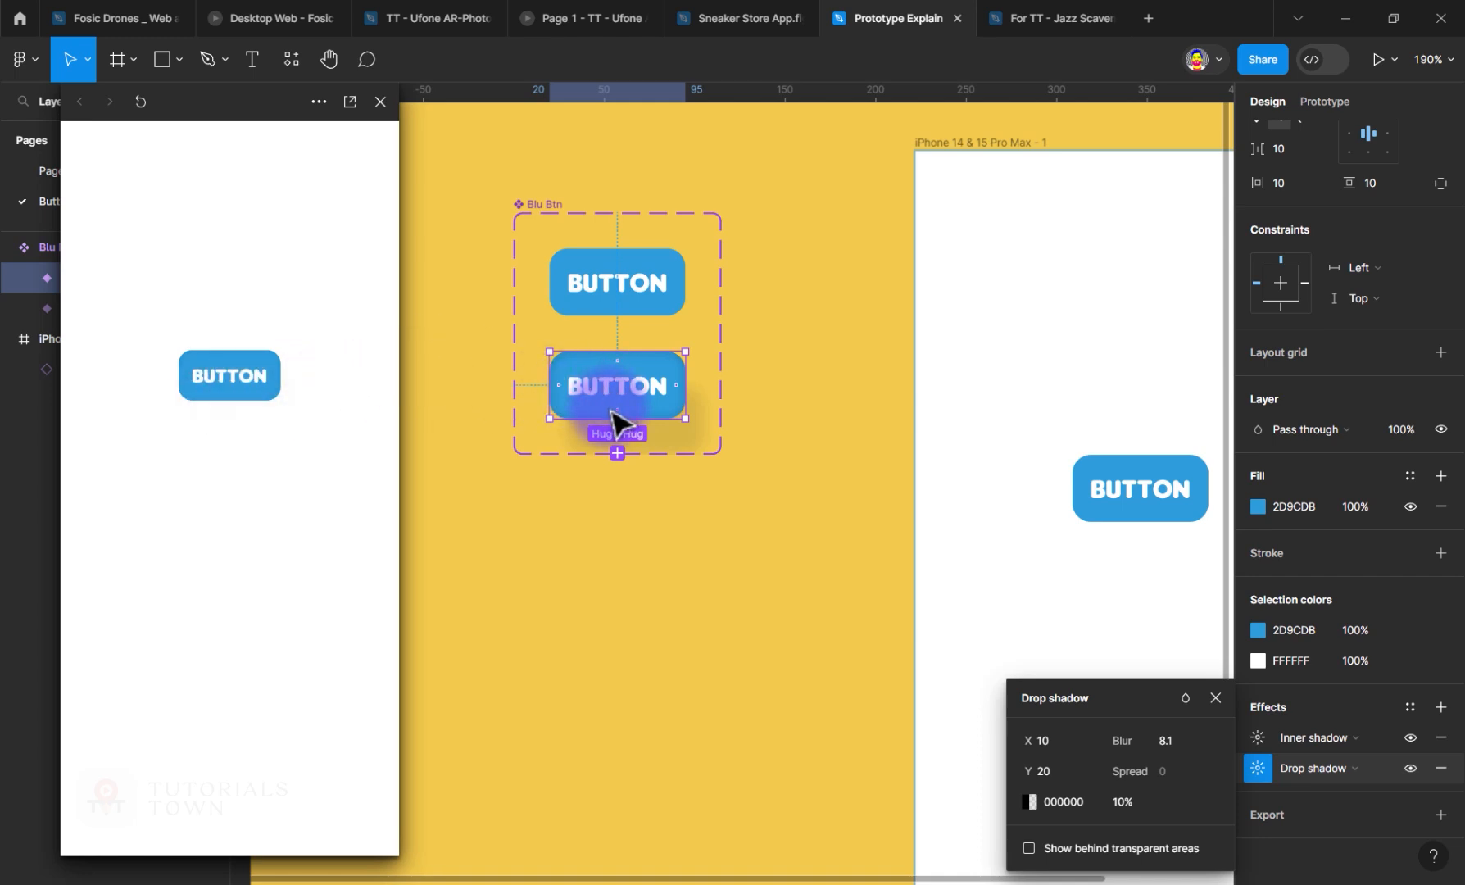
left_click(1118, 804)
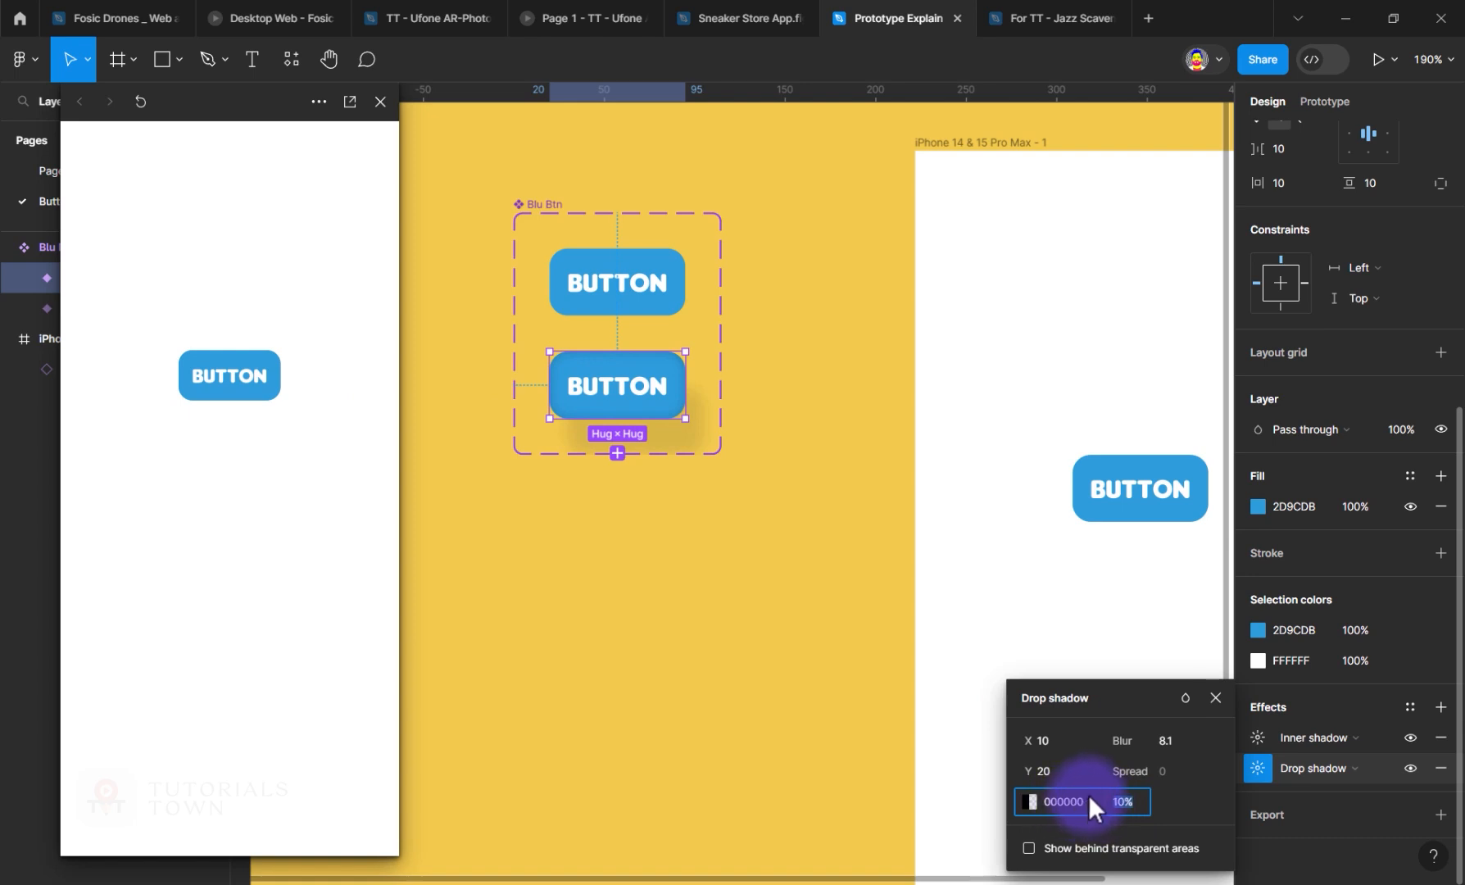
type("70")
key("Return")
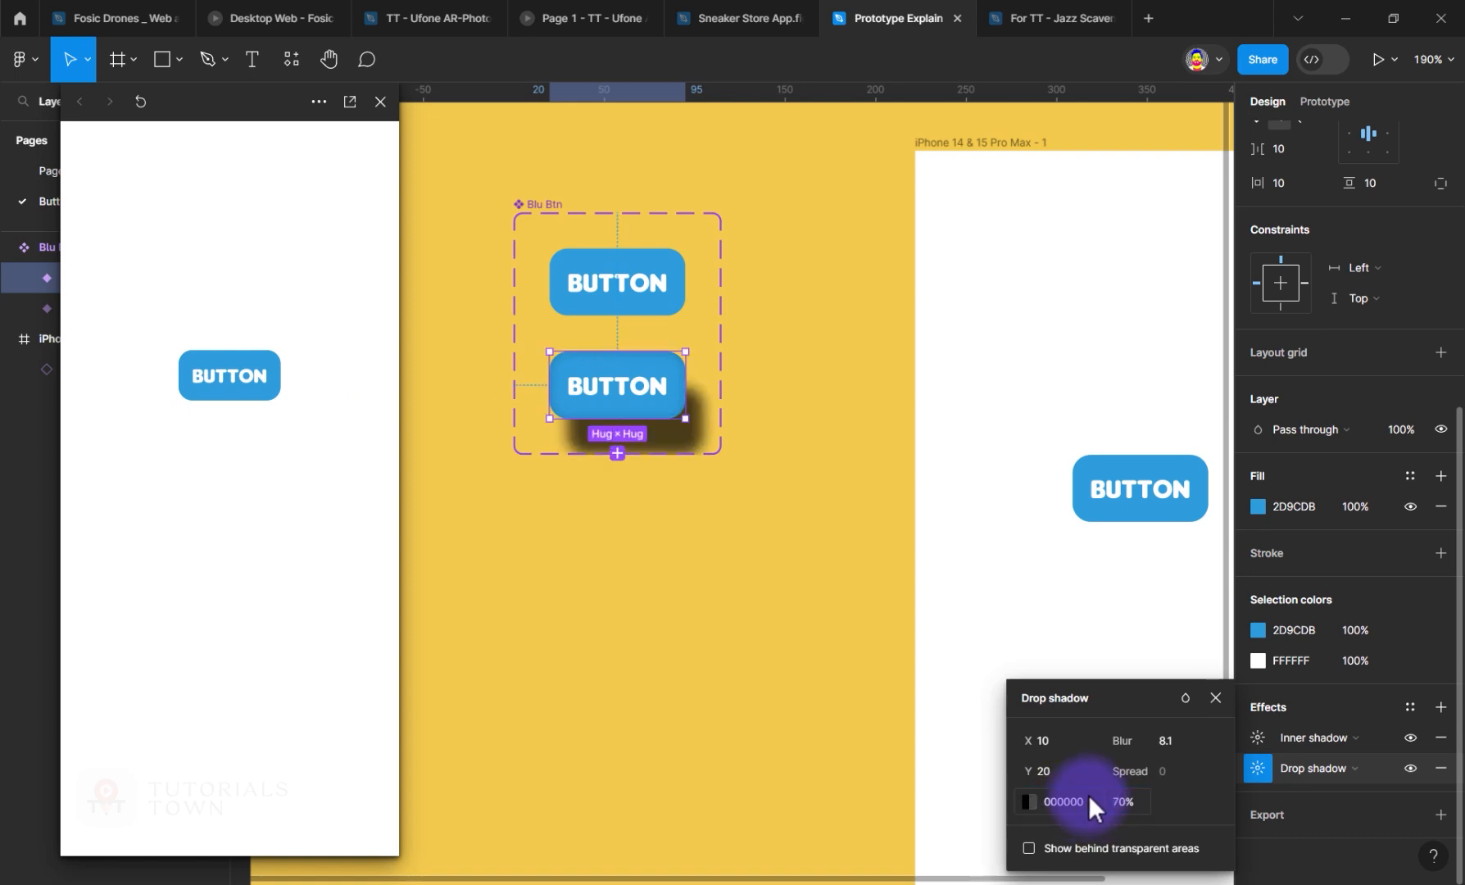
Step: Set the Hover variant's drop shadow blur to 1 and its opacity to 100%
left_click(1127, 803)
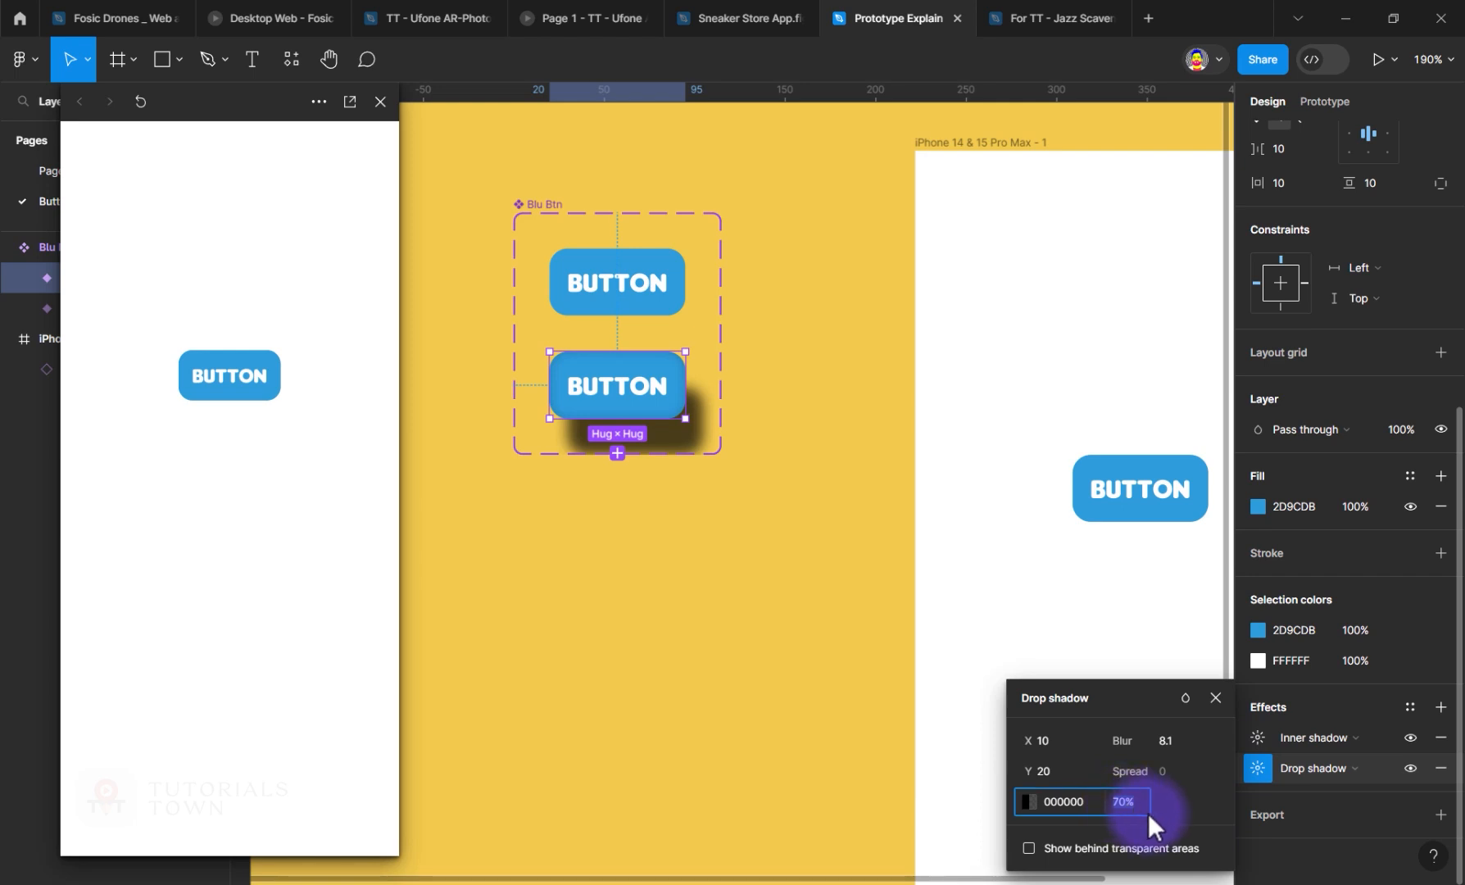
left_click(1167, 741)
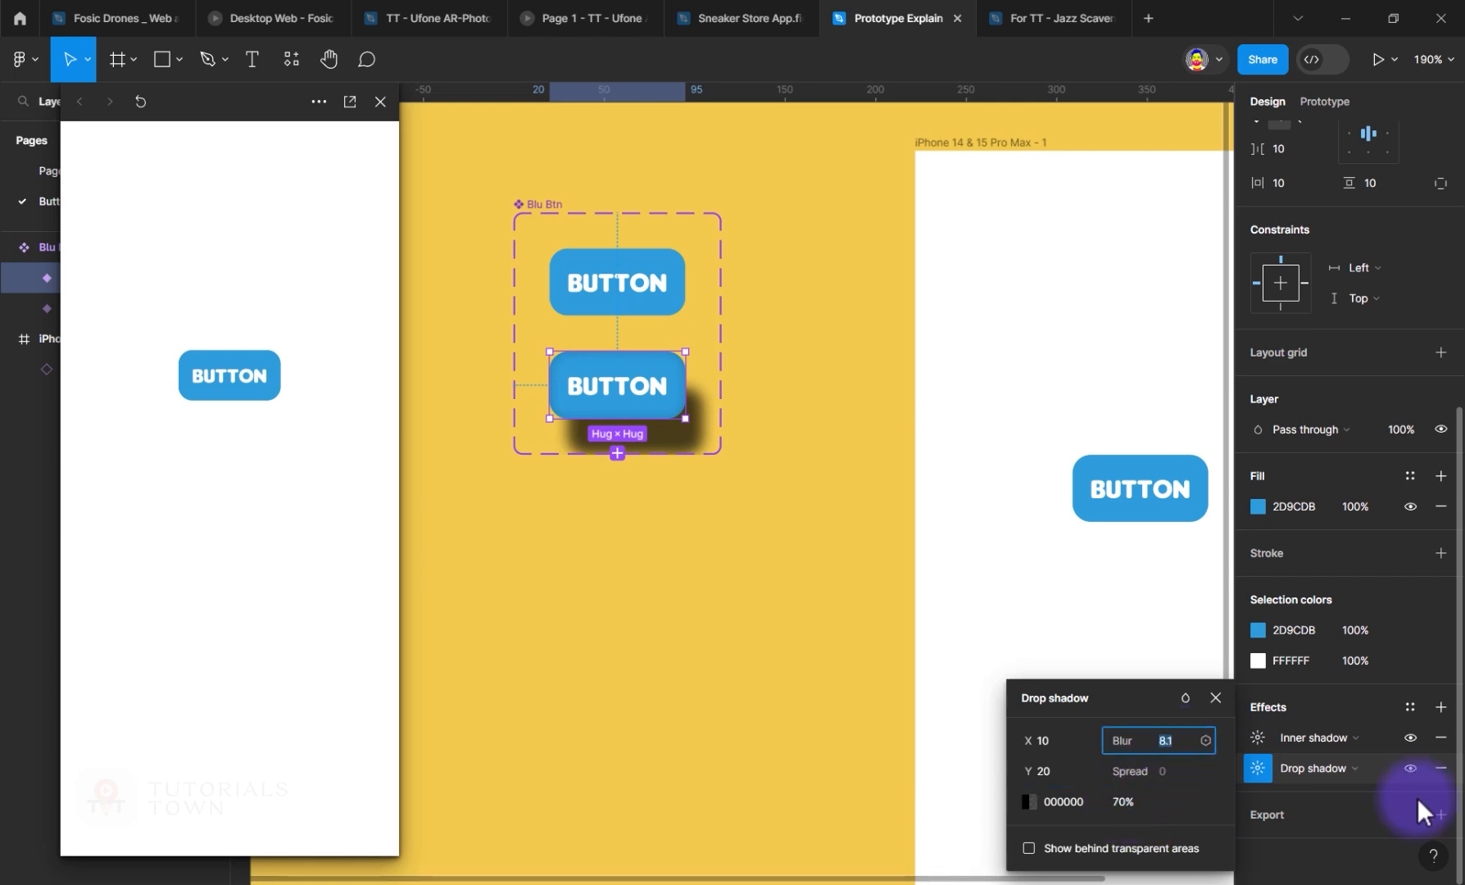
type("10")
key("BackSpace")
key("Return")
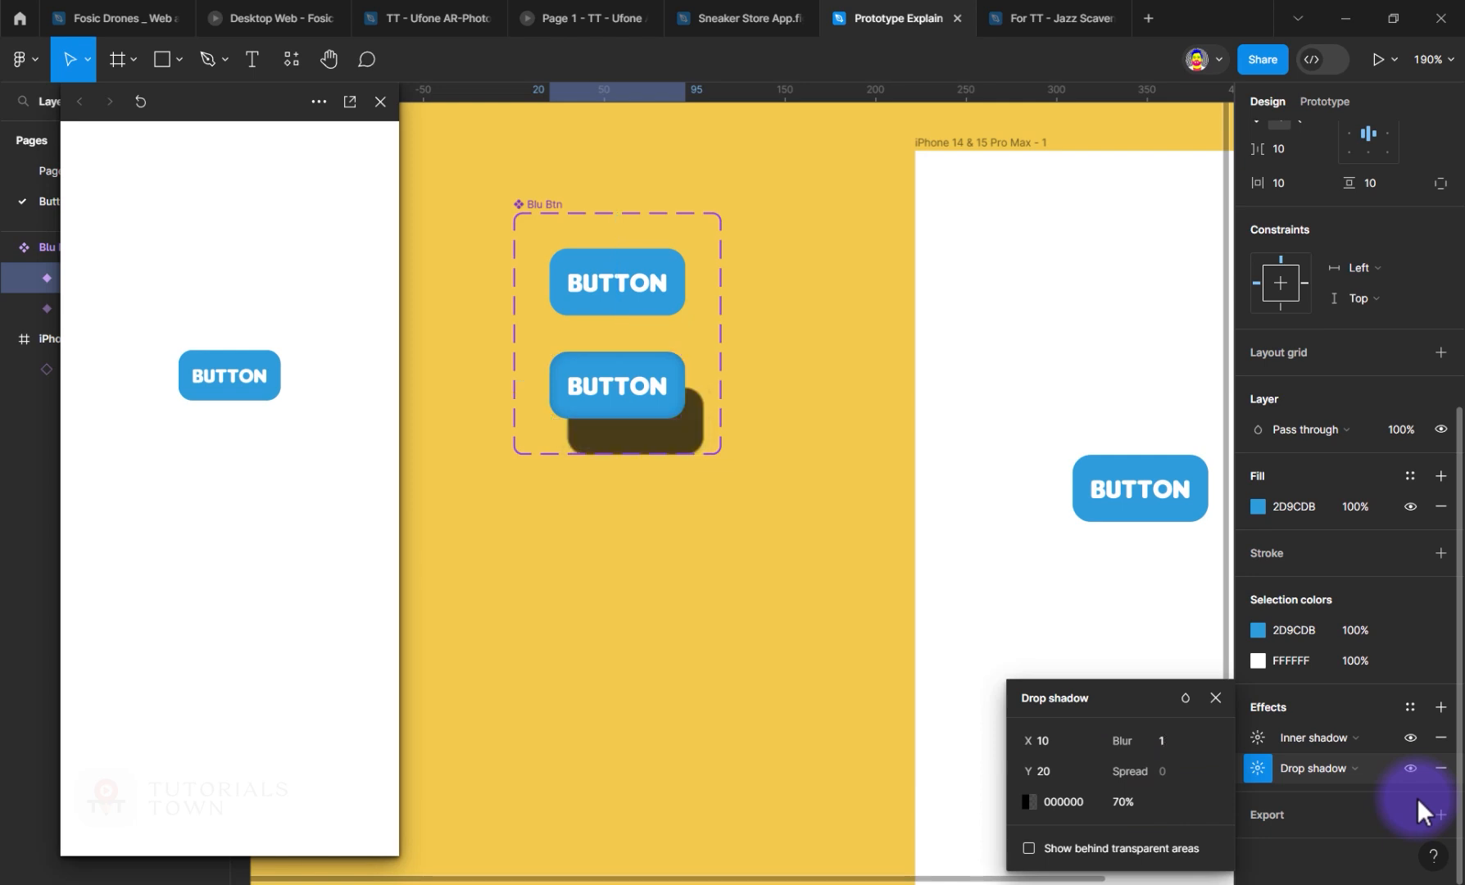
left_click(1155, 803)
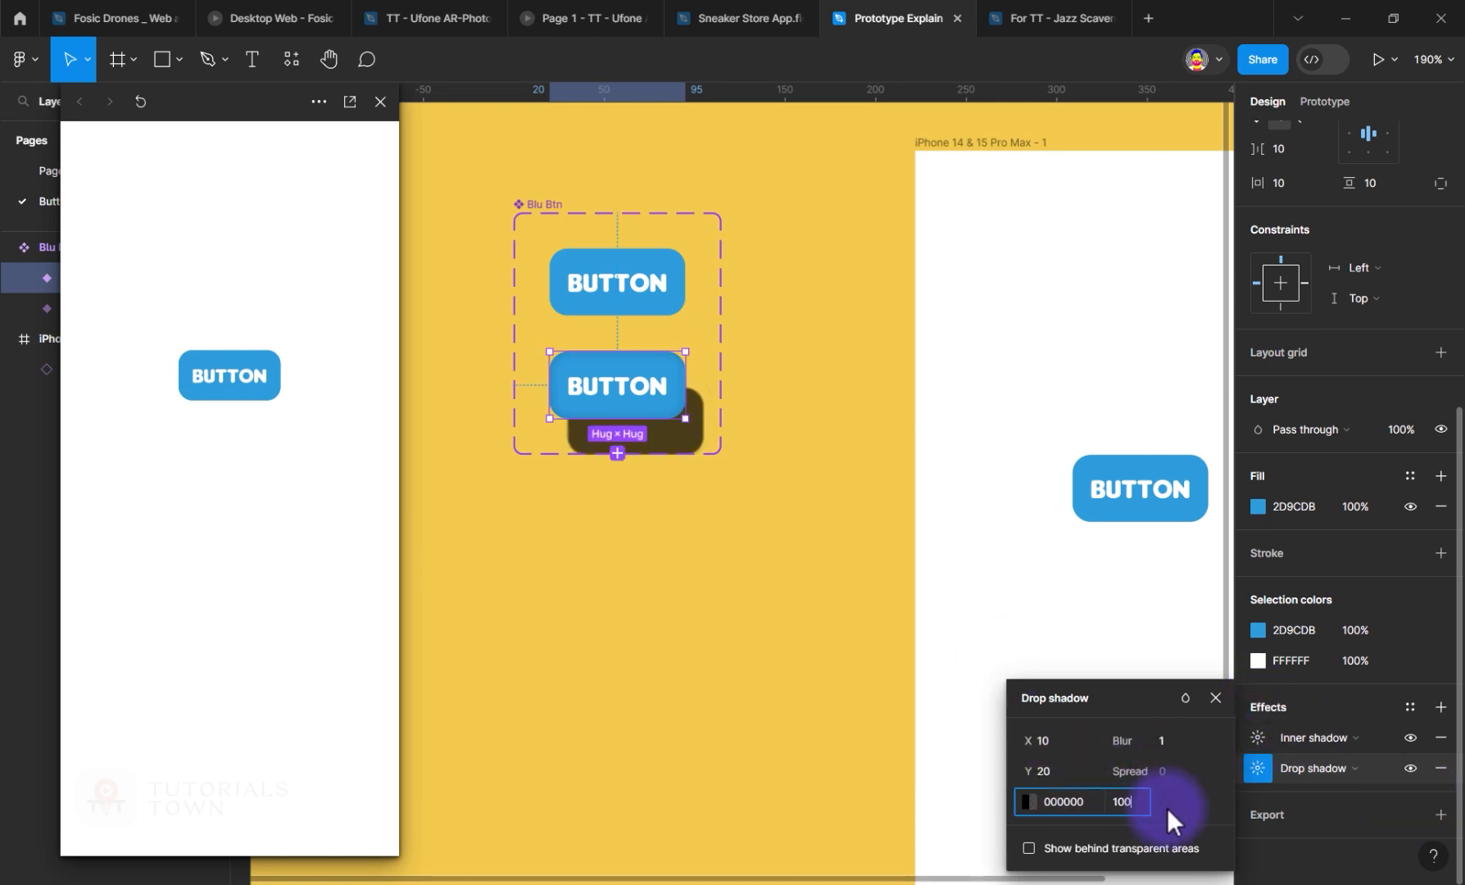
type("100")
key("Return")
Step: Set the drop shadow's offset to X 5 and Y 5 and its blur to 0 on the Hover variant
left_click(1044, 771)
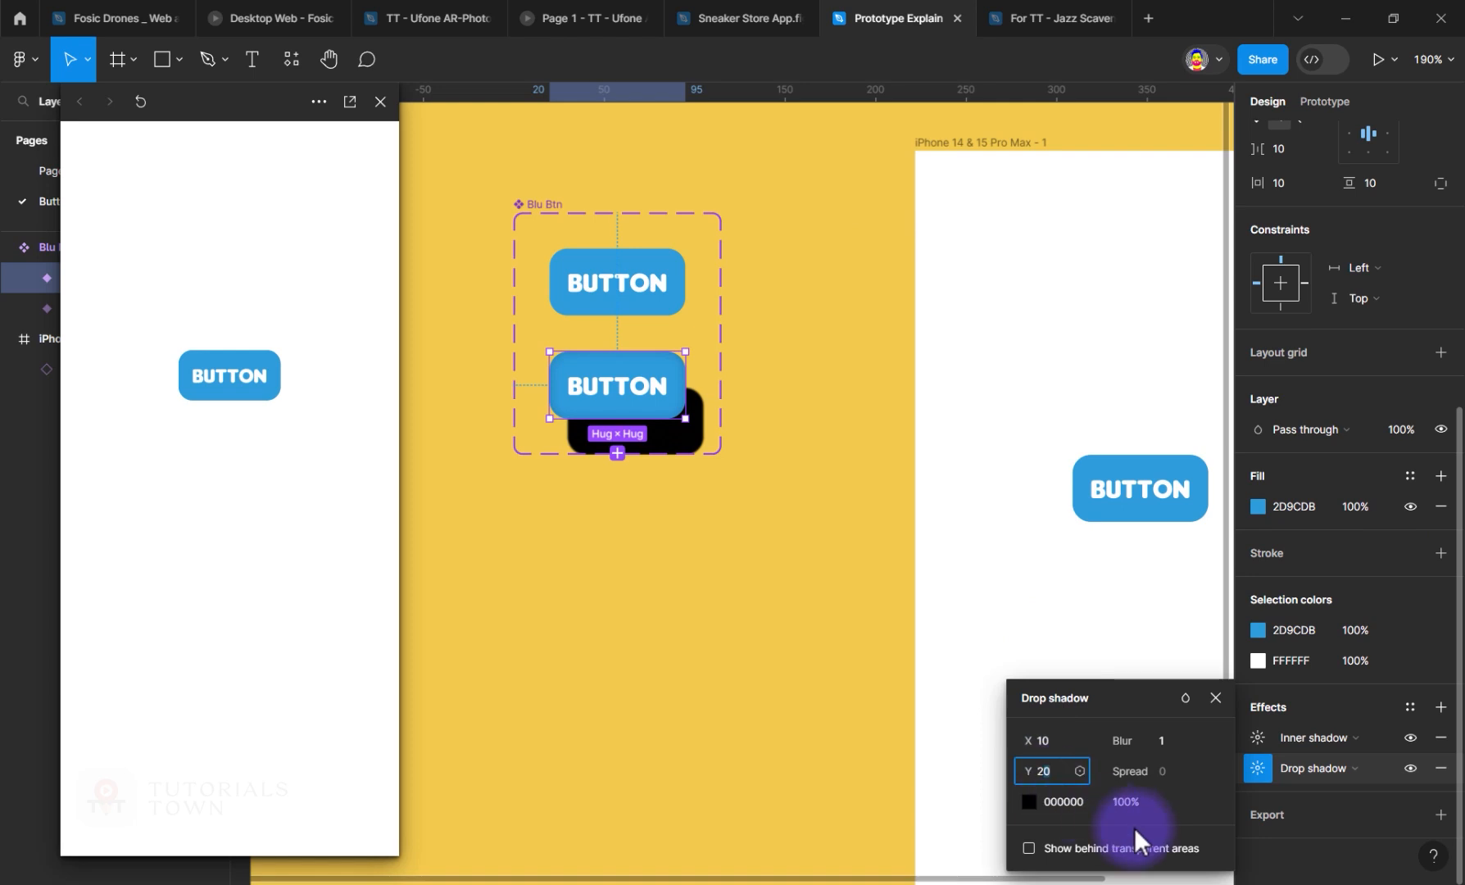
type("10")
left_click(1055, 741)
type("5")
key("Tab")
type("5")
left_click(1161, 740)
type("0")
key("Tab")
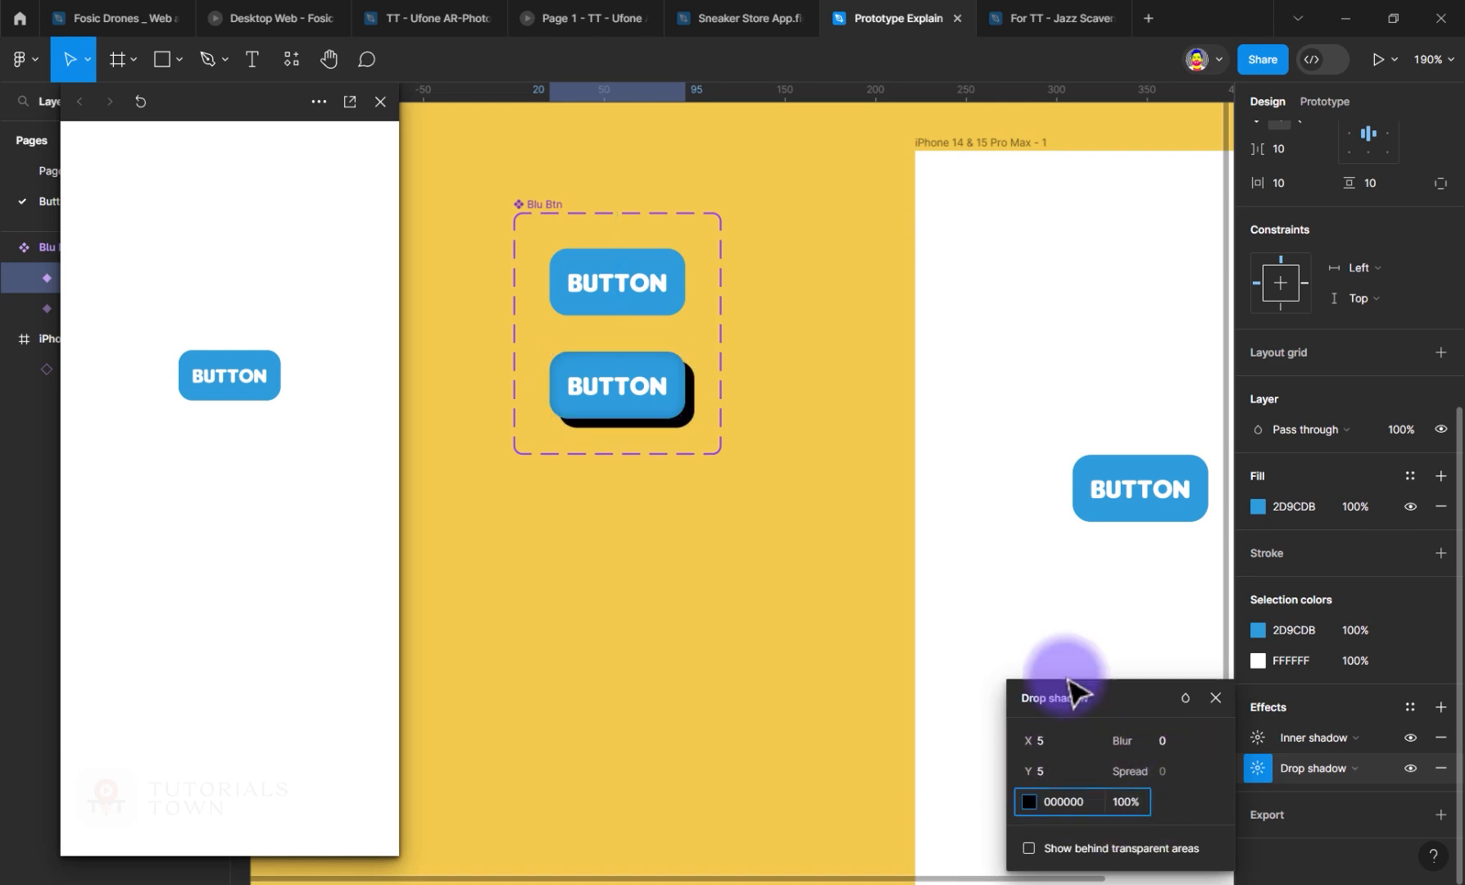
Step: Add a black 000000 outside stroke with weight 4 to the Hover variant and deselect it
left_click(1440, 553)
left_click_drag(1352, 614, 1360, 614)
left_click(1282, 615)
left_click(1282, 637)
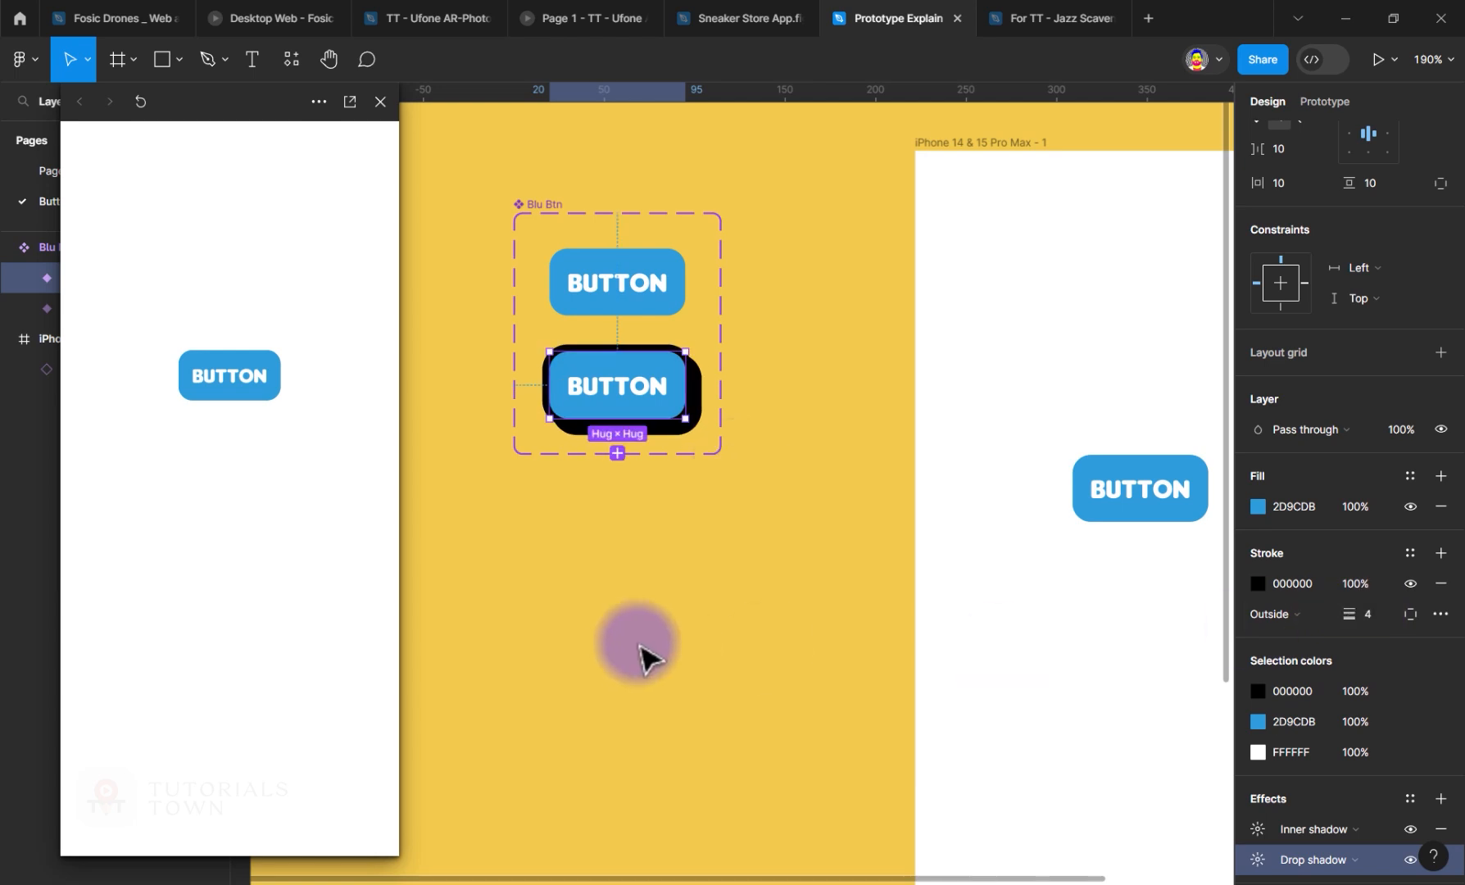
left_click(655, 679)
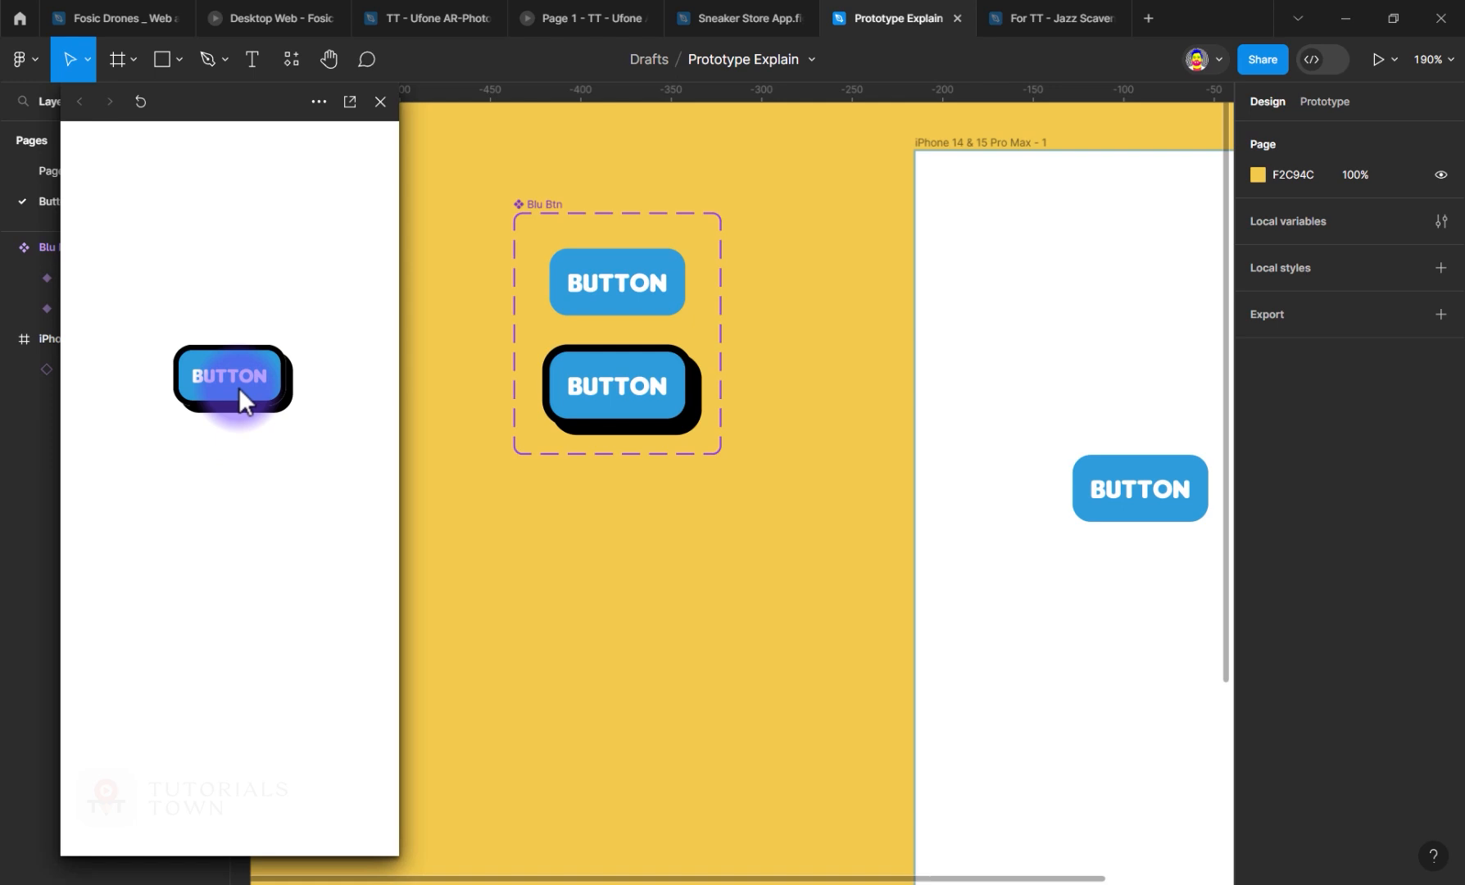
Step: Switch to the prototype view of the button page and open the EdBox file from the drafts
key("shift+e")
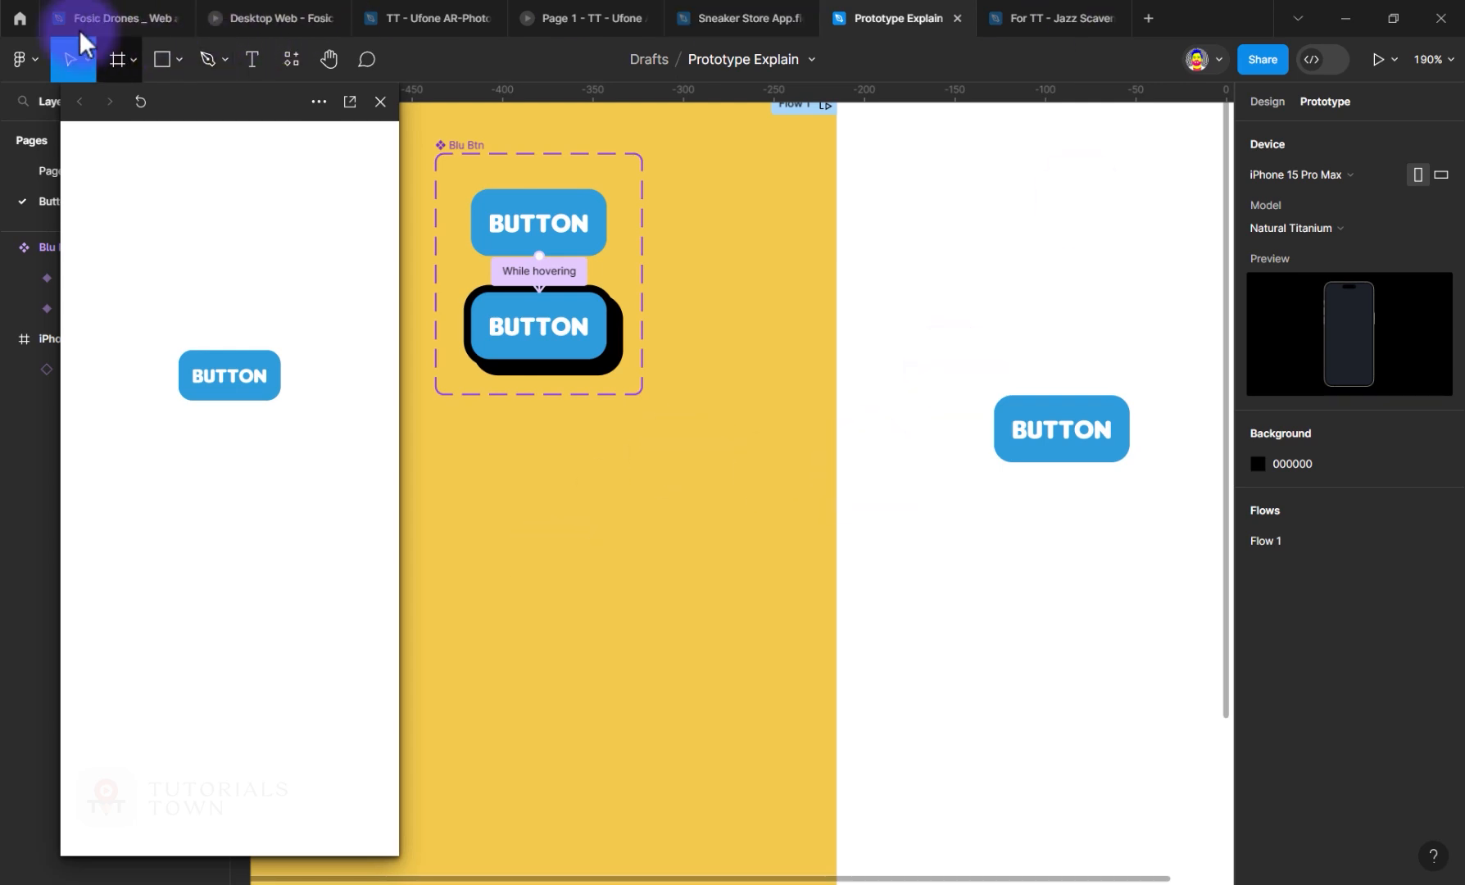
left_click(22, 20)
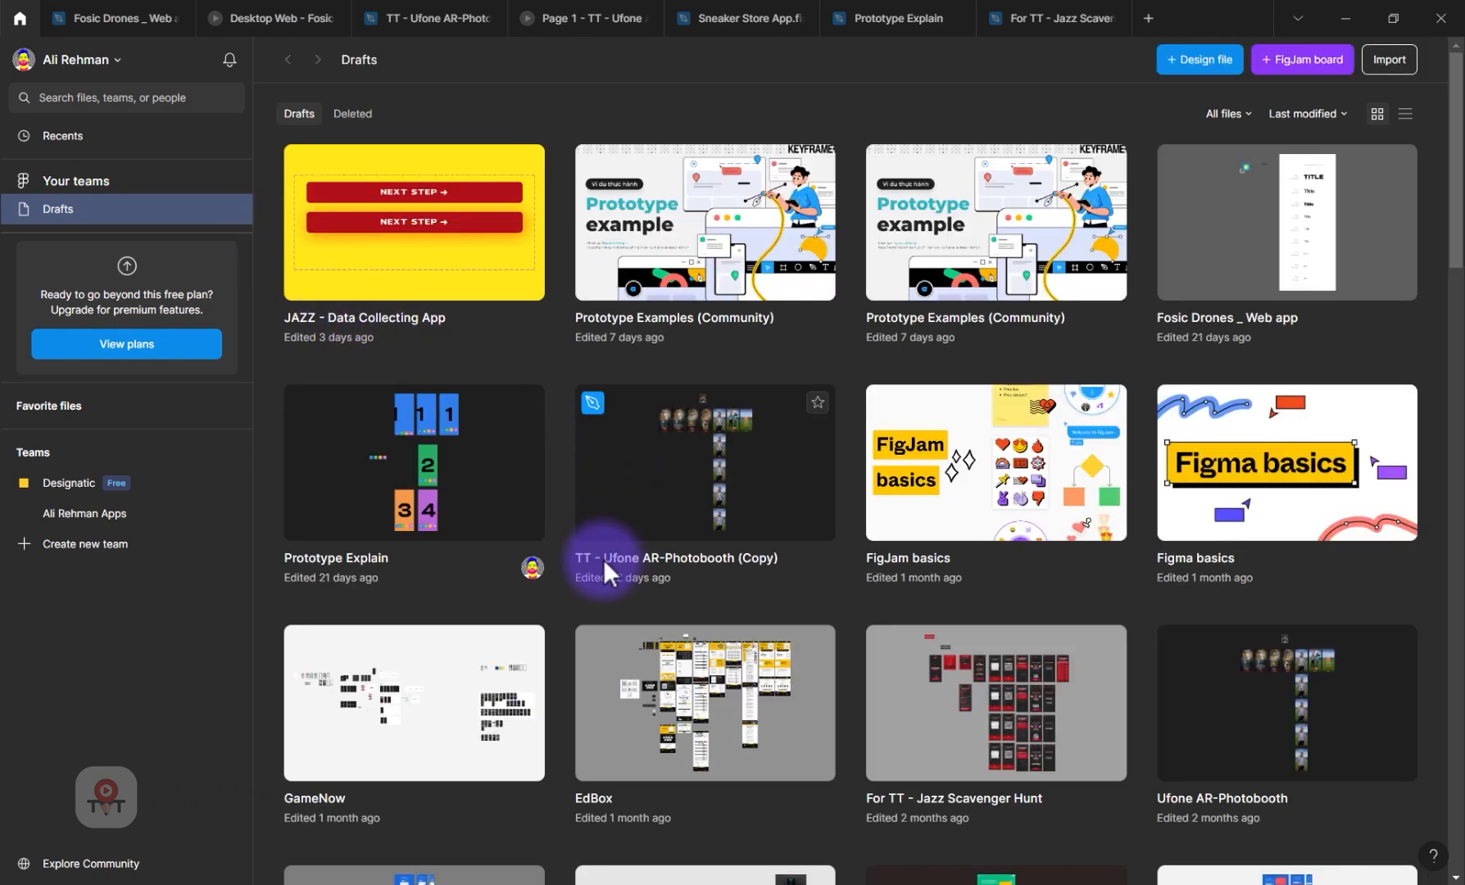
scroll(597, 559, "down", 3)
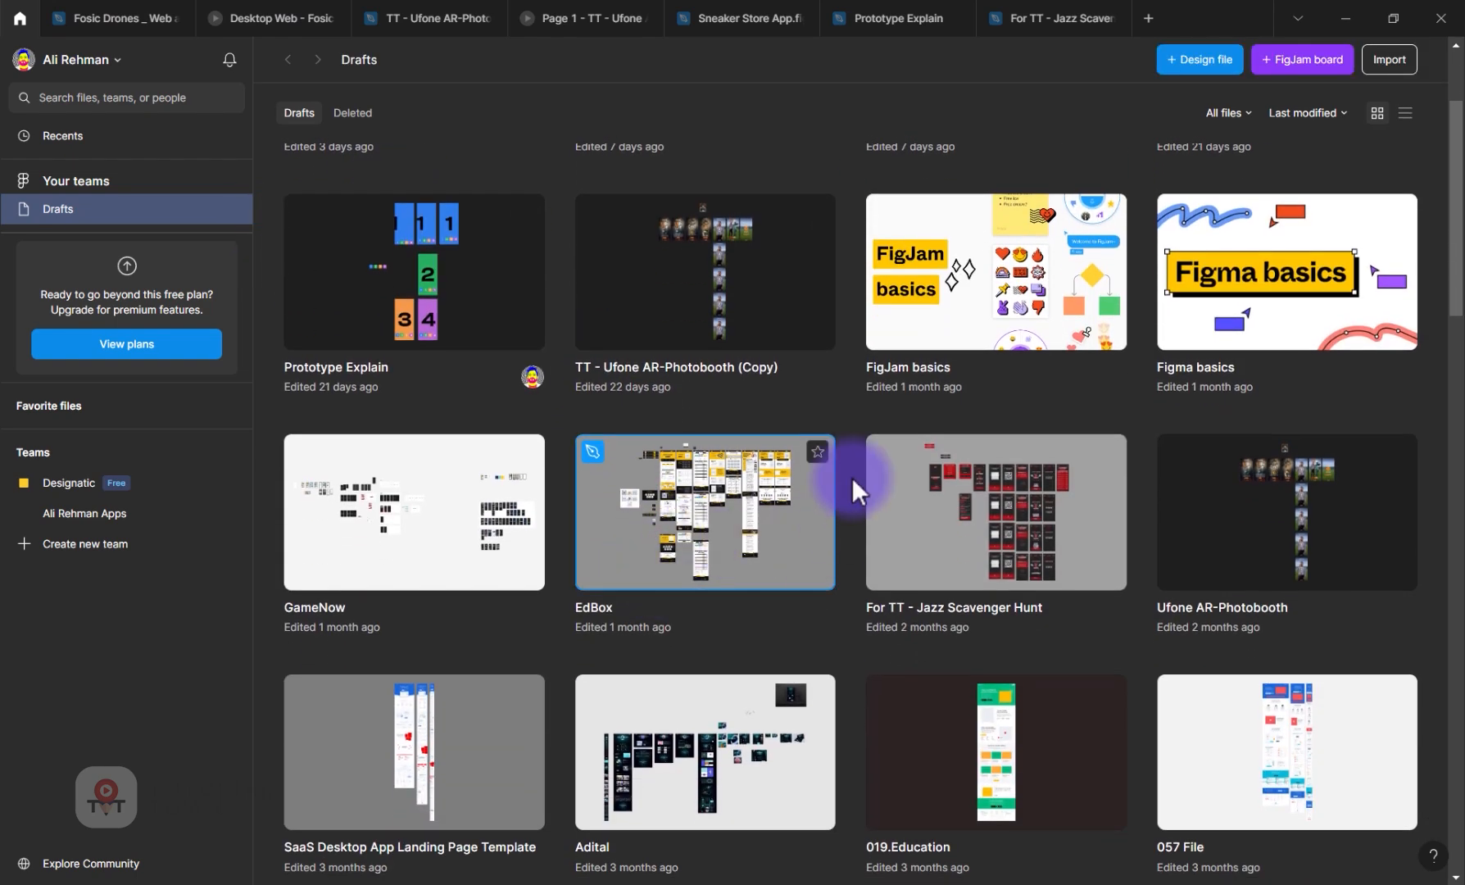
double_click(754, 507)
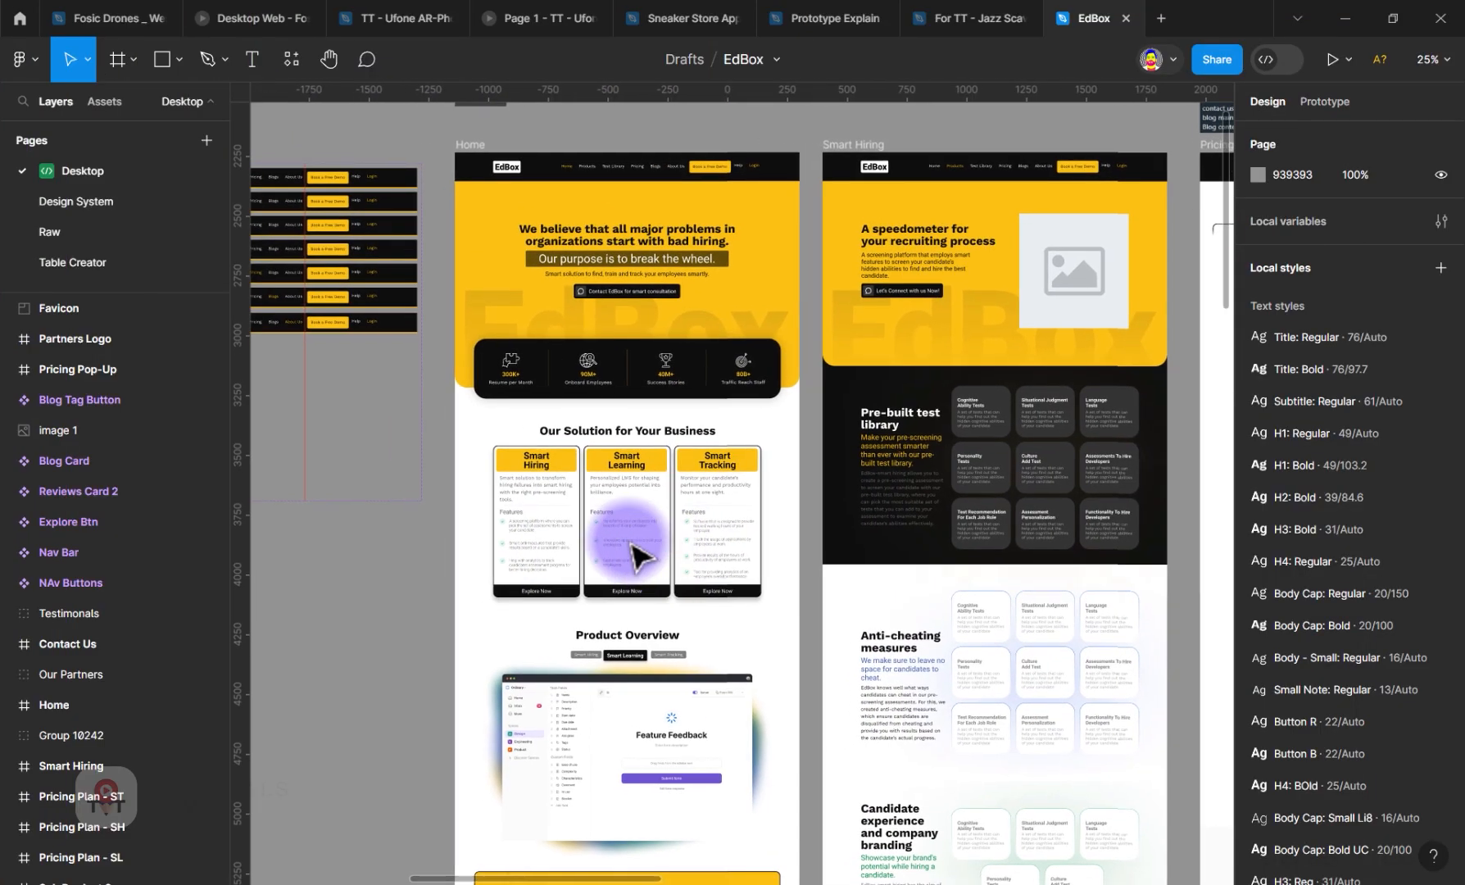
Step: Add a flow starting point to the Home frame on the EdBox Desktop page and start its inline preview
left_click(465, 149)
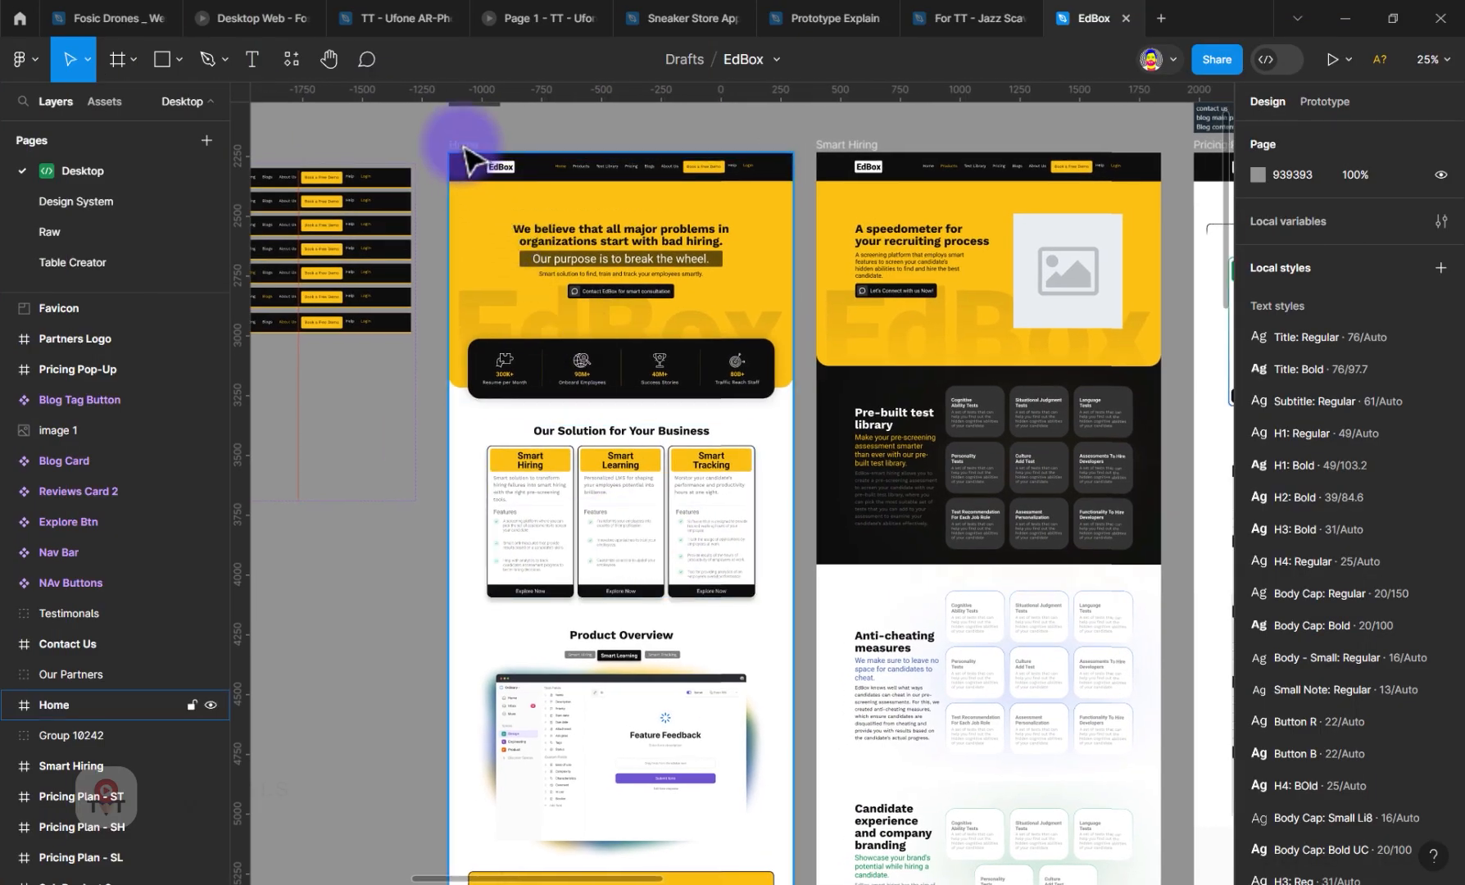
left_click(540, 166)
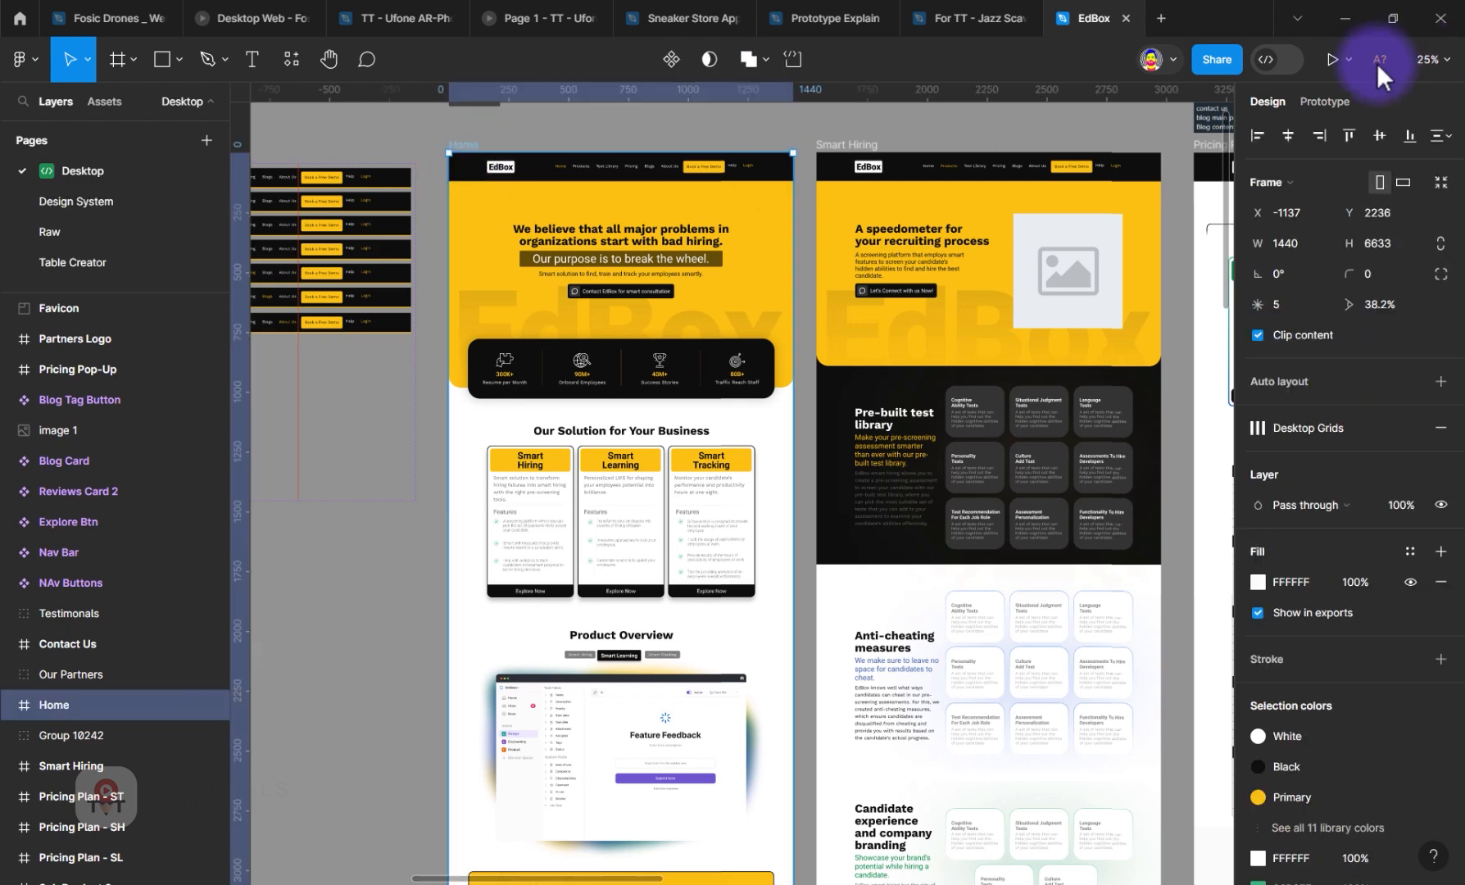
left_click(1310, 101)
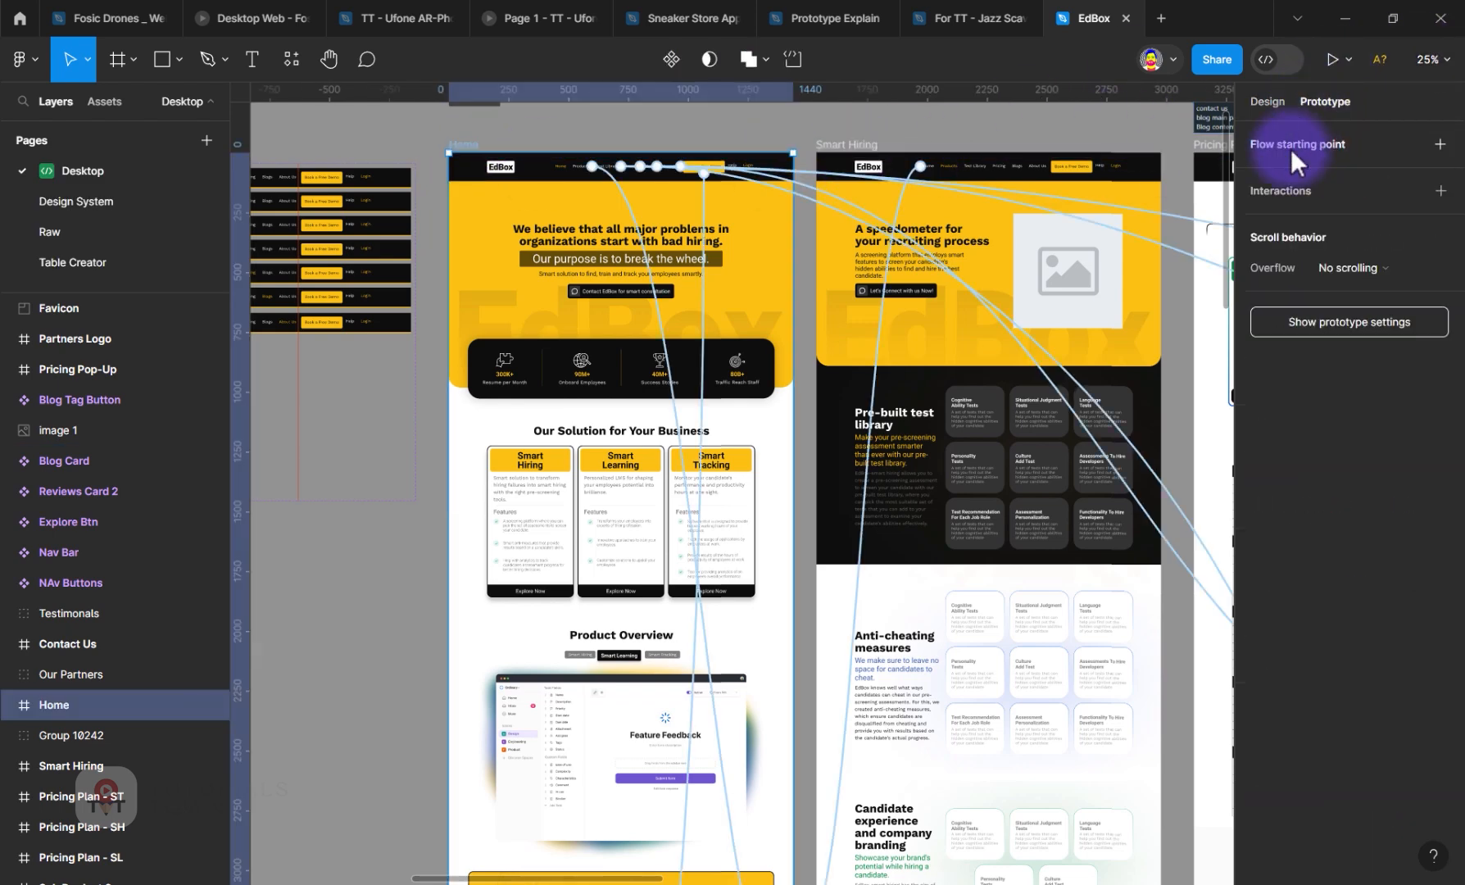
left_click(1439, 144)
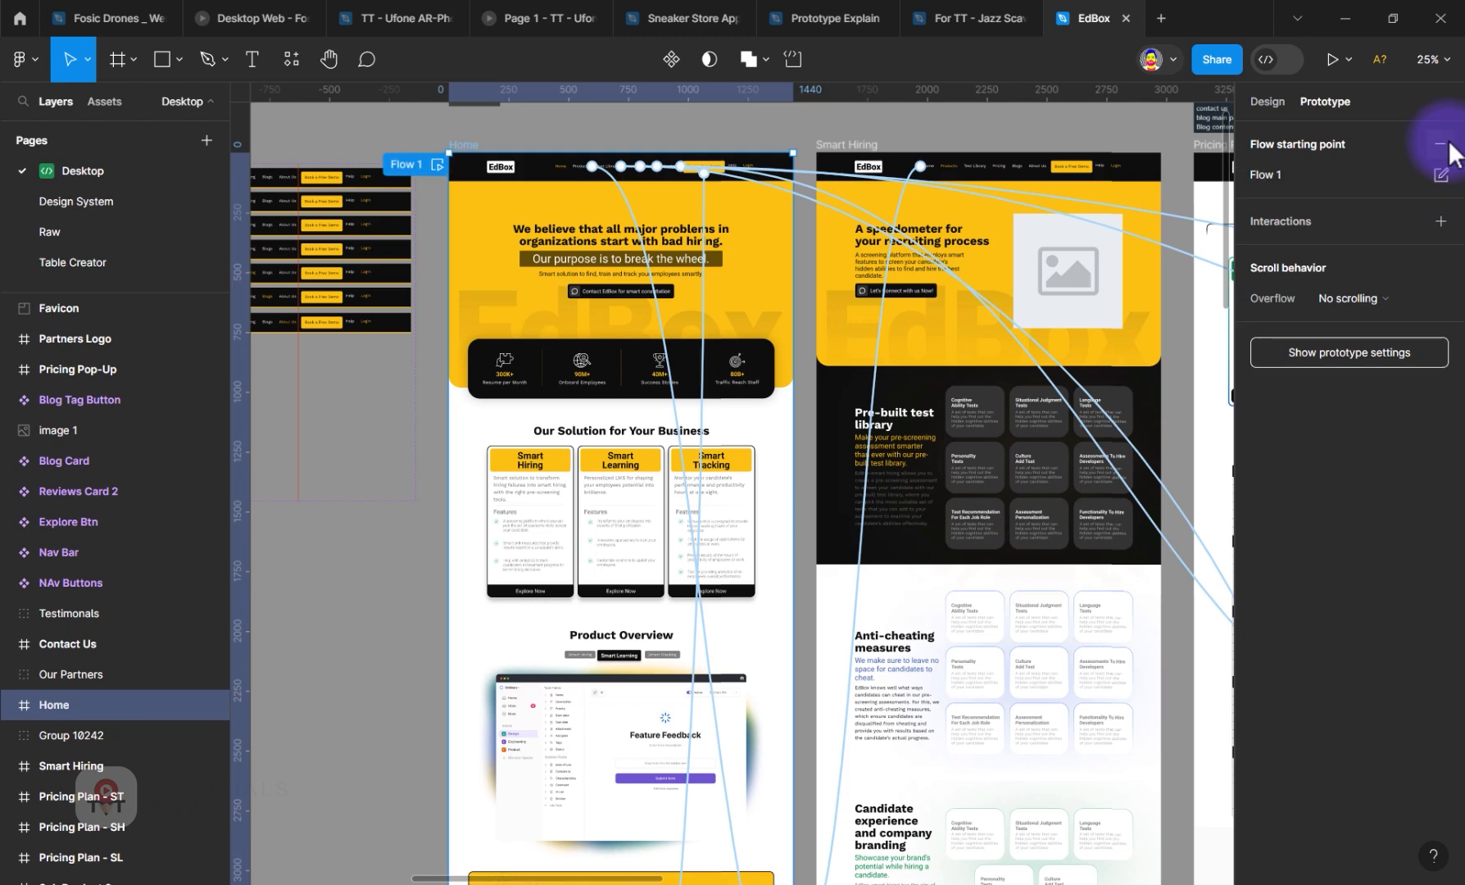
left_click(435, 165)
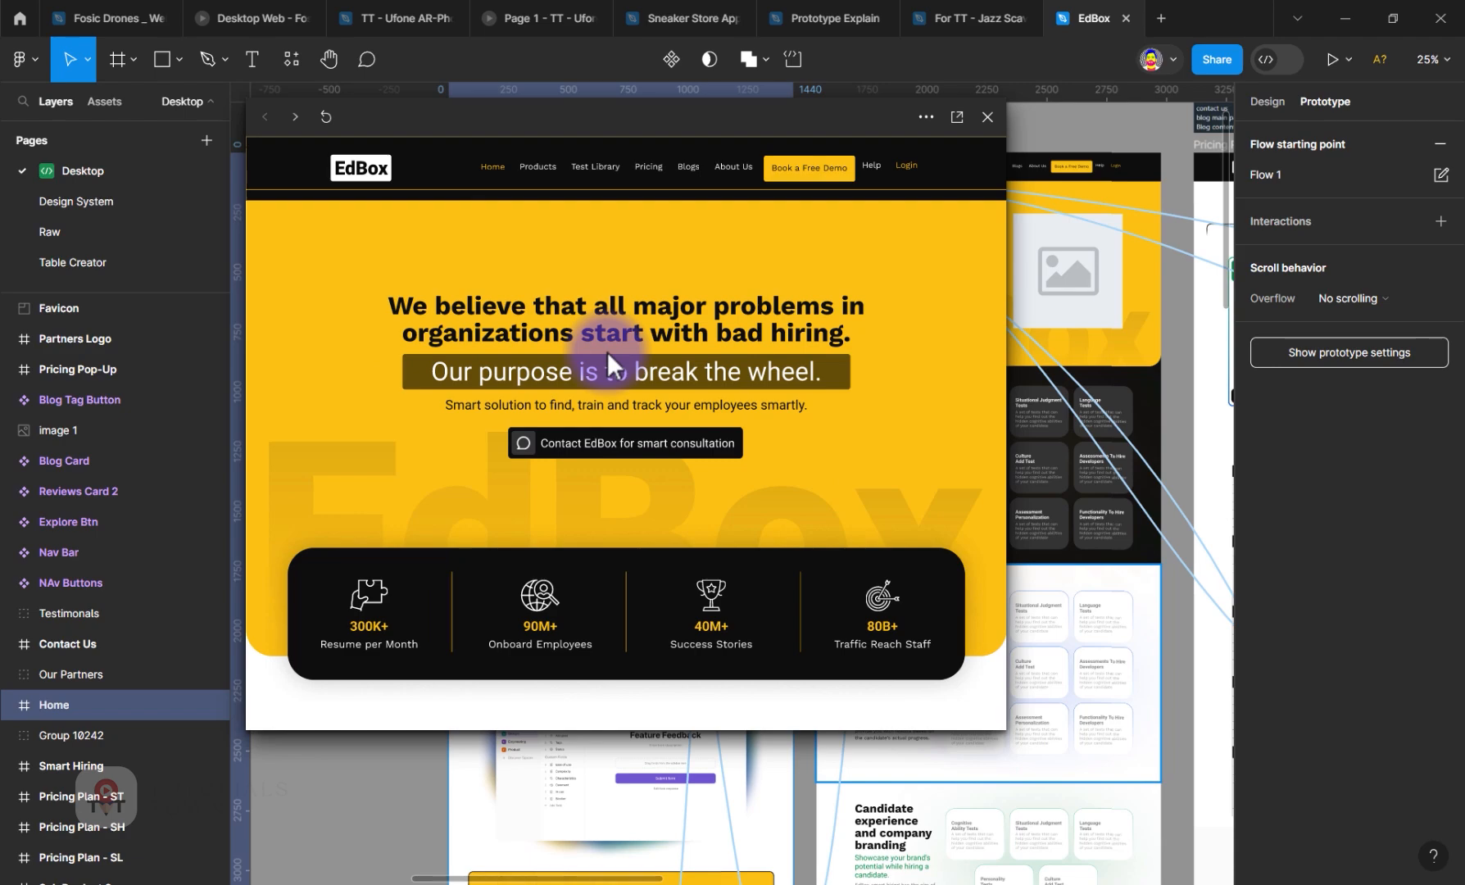
Step: Look through the Home page preview to examine how its navigation bar and sections behave while scrolling
scroll(610, 317, "down", 5)
scroll(610, 317, "up", 5)
scroll(611, 317, "down", 5)
left_click(610, 316)
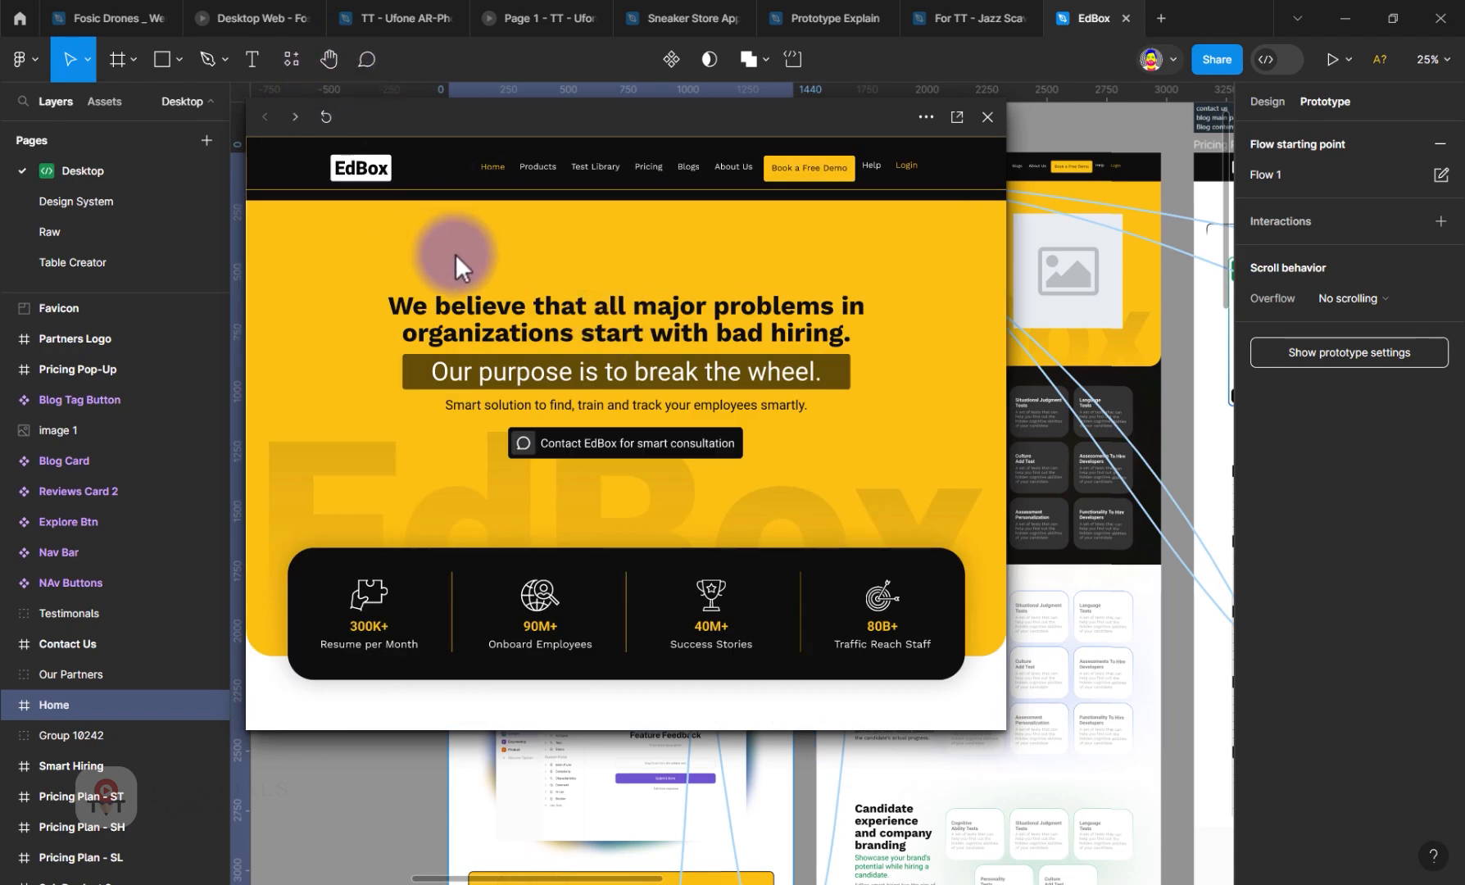
scroll(455, 250, "down", 10)
scroll(455, 254, "up", 8)
scroll(455, 256, "down", 14)
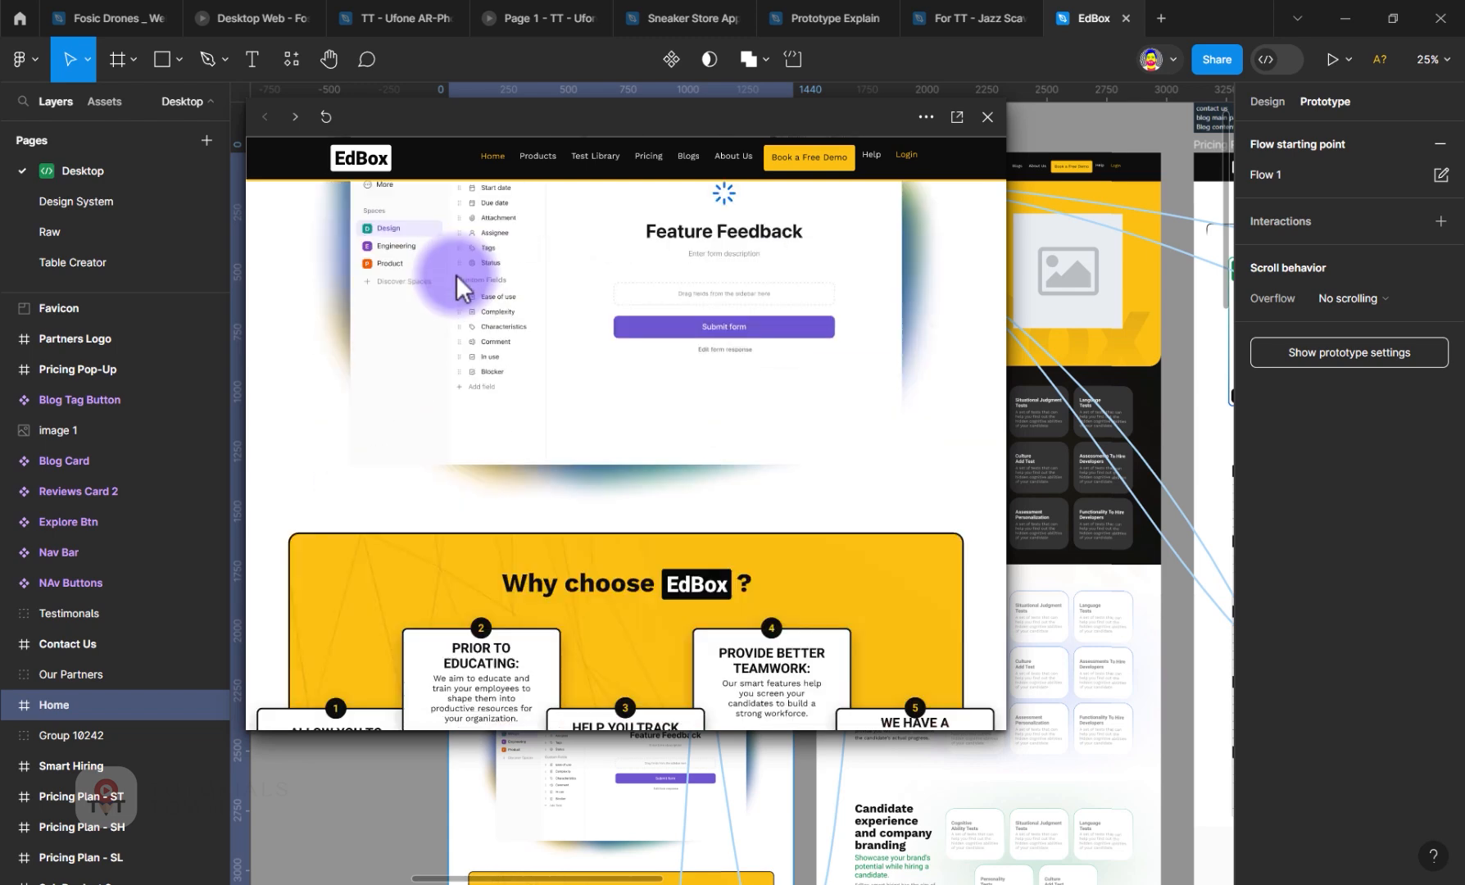
scroll(456, 274, "up", 5)
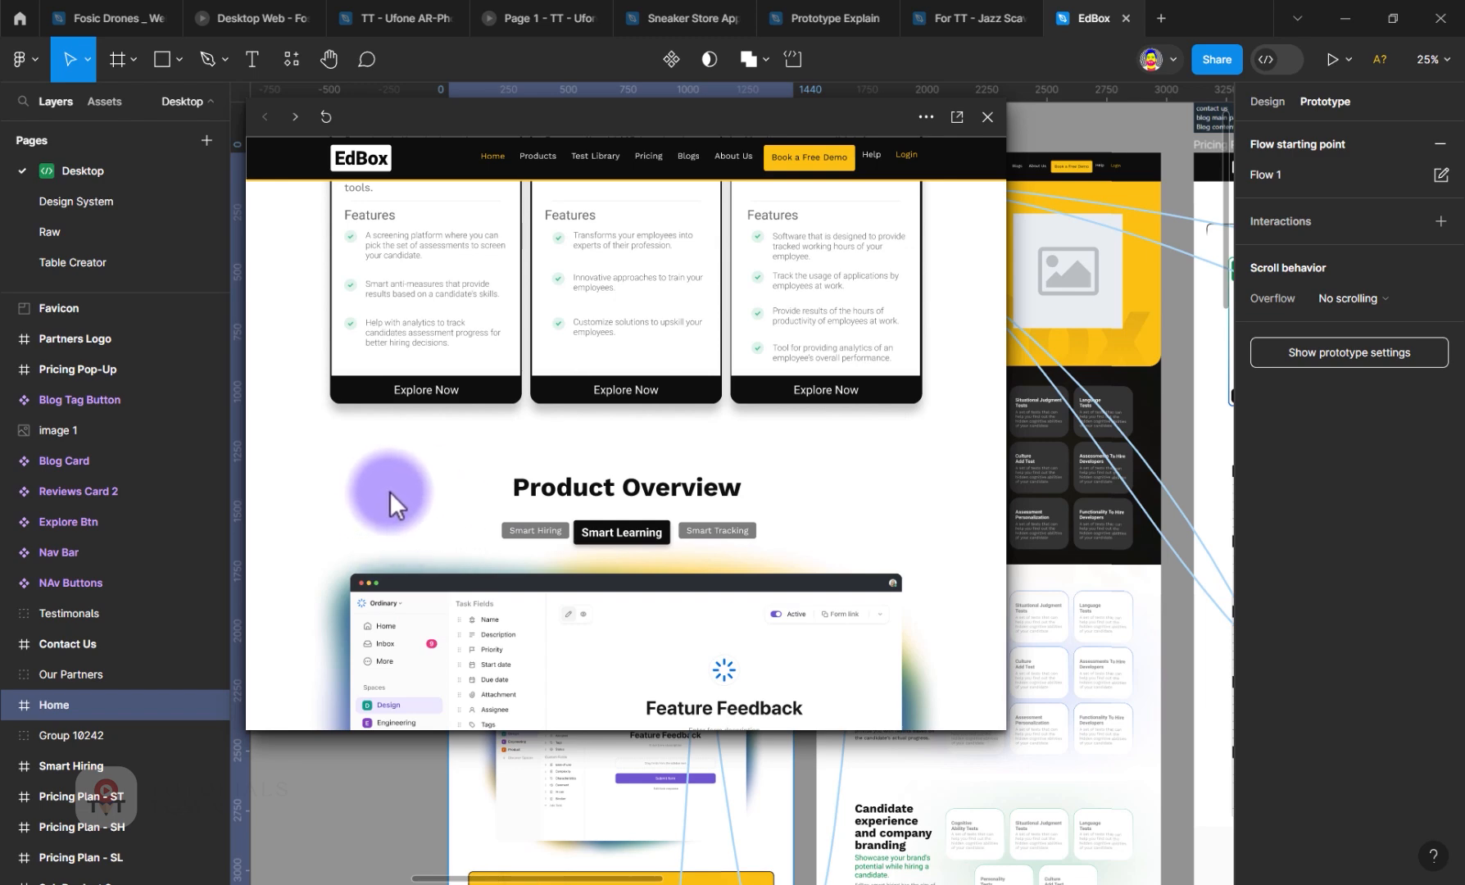
Step: Test the Smart Hiring card's Explore Now button and the Products navigation item in the preview, and close the preview
left_click(432, 394)
left_click(426, 389)
left_click(410, 391)
scroll(403, 623, "up", 3)
left_click(530, 158)
scroll(432, 583, "down", 7)
scroll(426, 565, "up", 8)
left_click(987, 121)
Step: Present the EdBox Home flow in its own tab and examine the hero section and the Our Solution for Your Business cards
left_click(1327, 60)
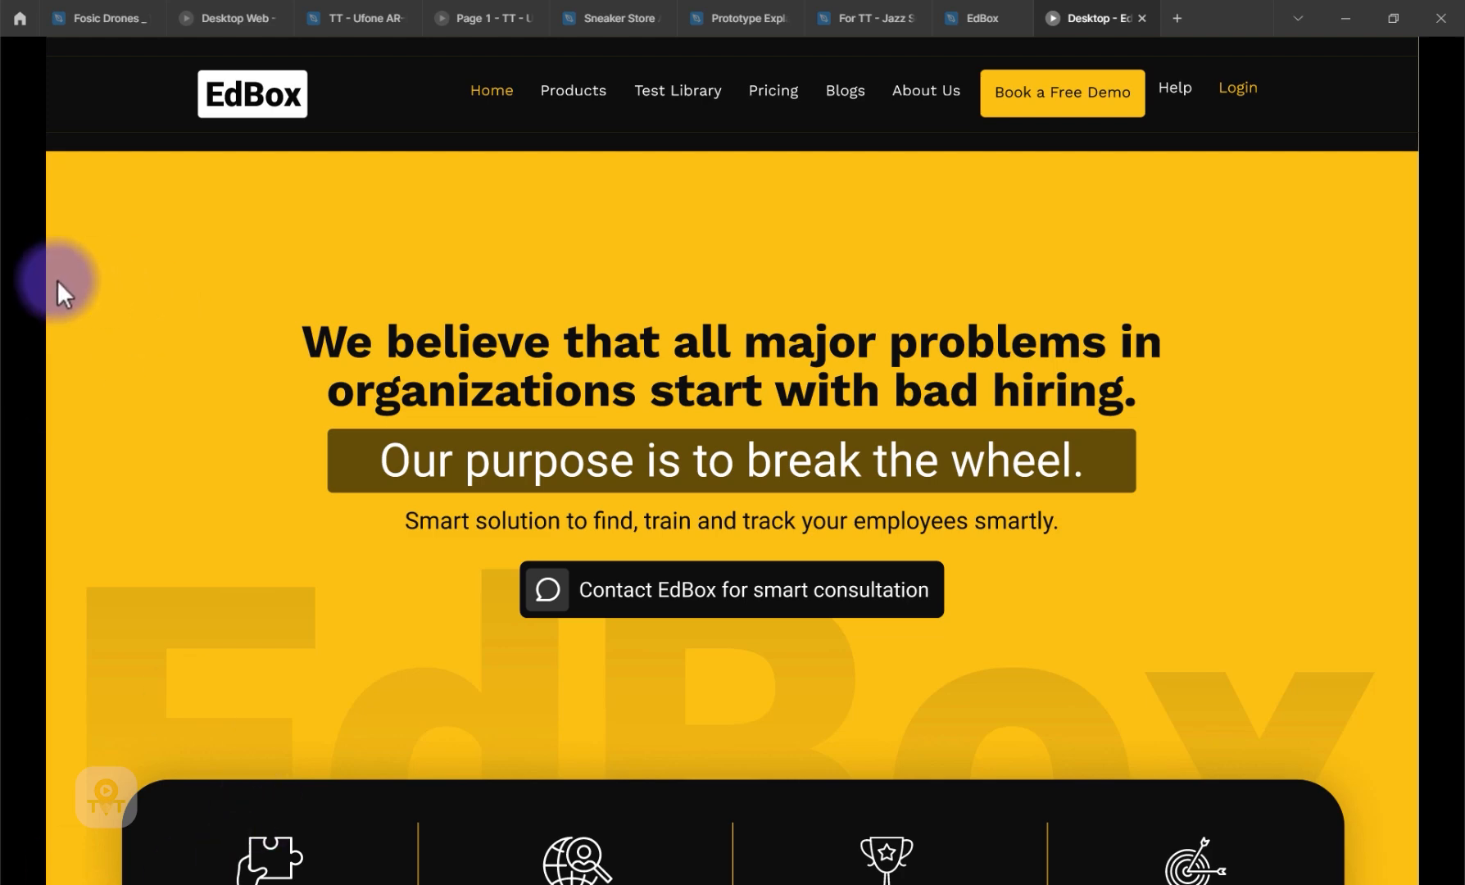
scroll(326, 408, "down", 5)
scroll(326, 407, "down", 3)
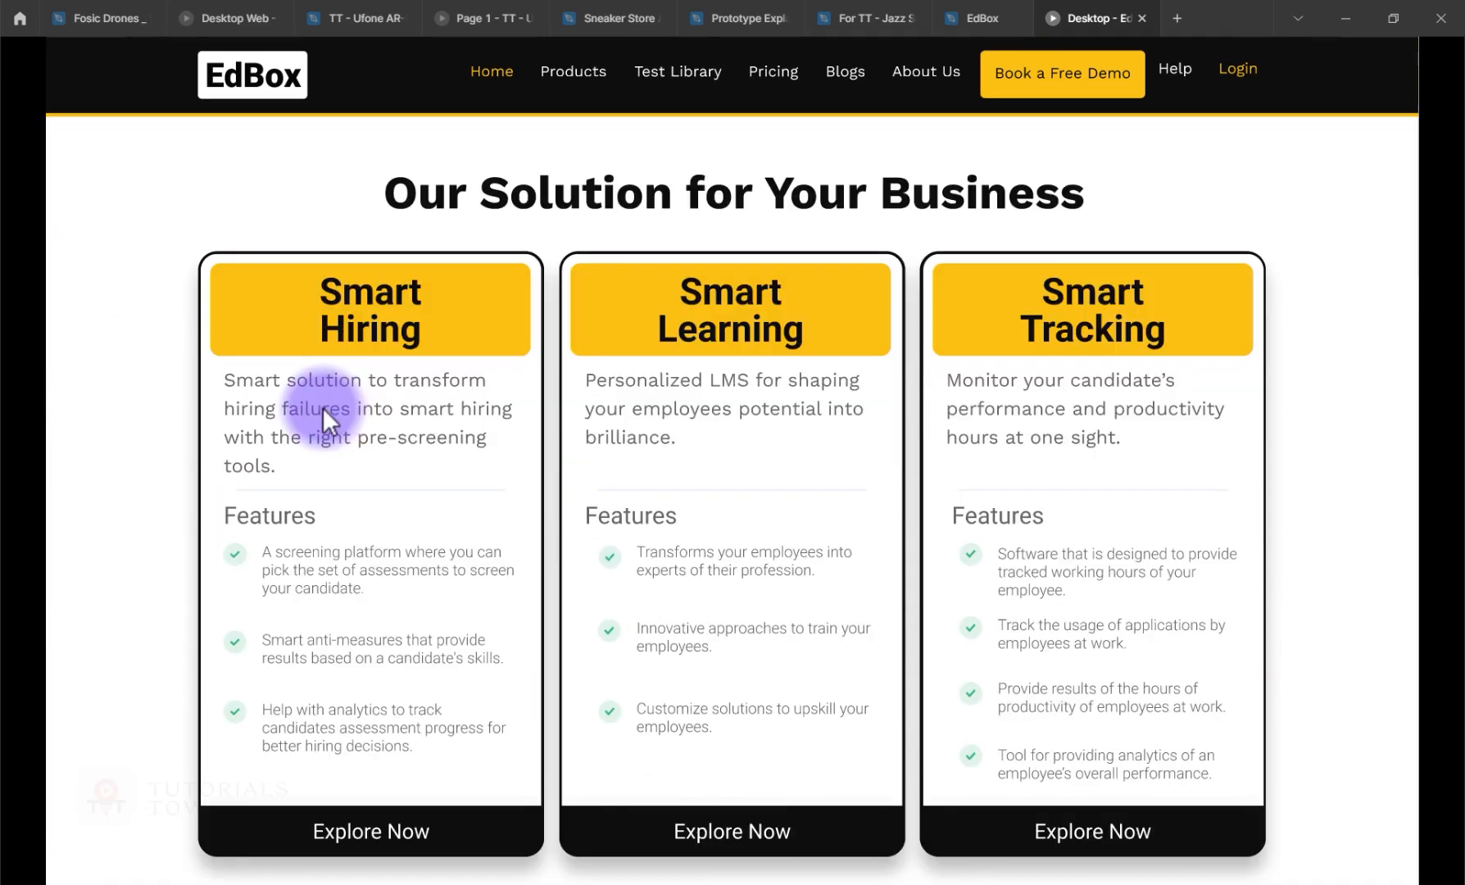
scroll(184, 412, "down", 3)
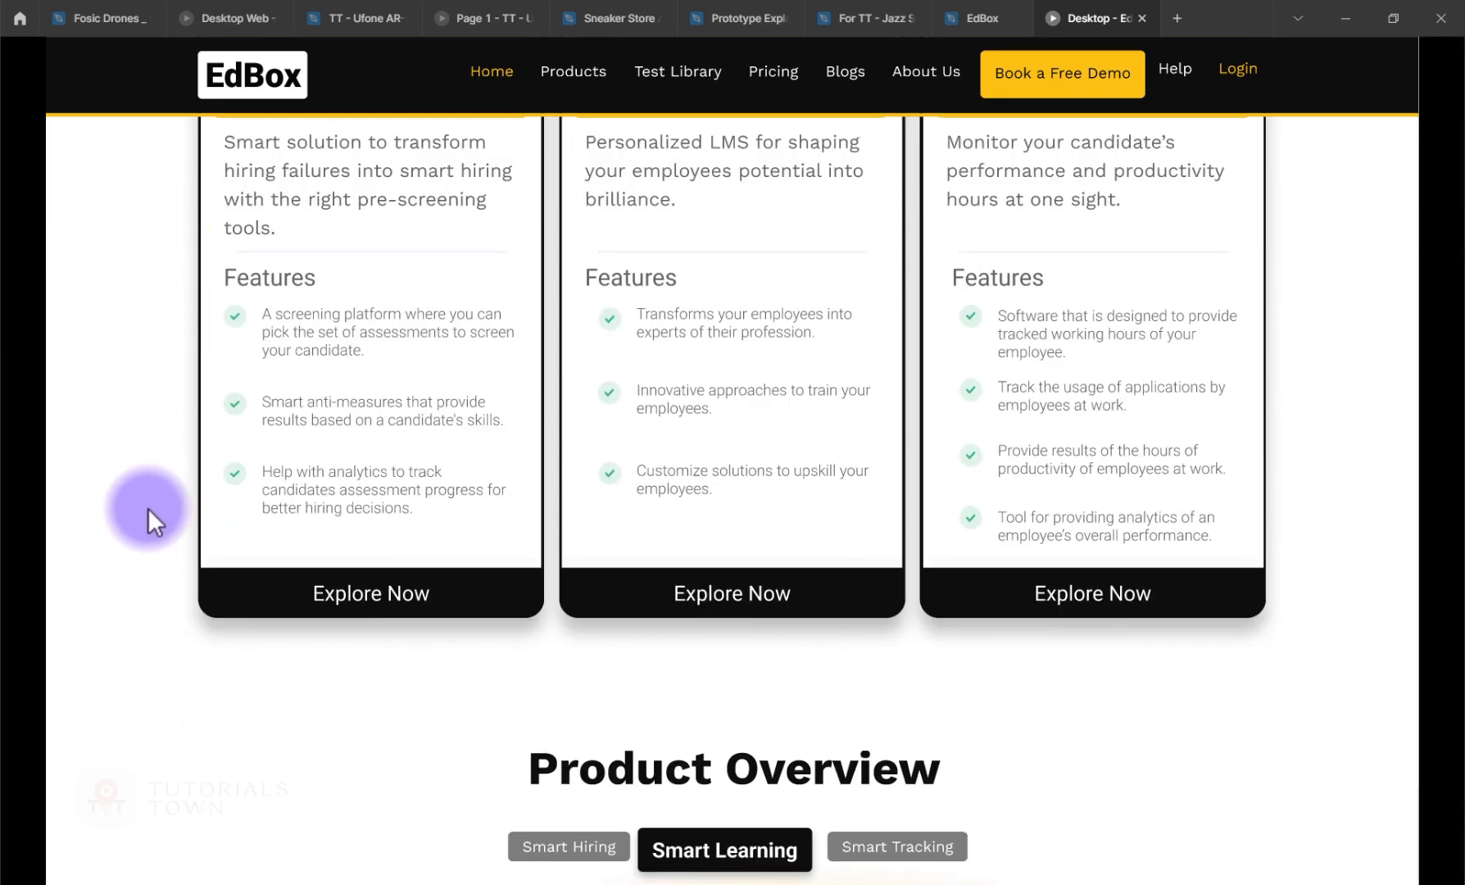
scroll(133, 593, "up", 10)
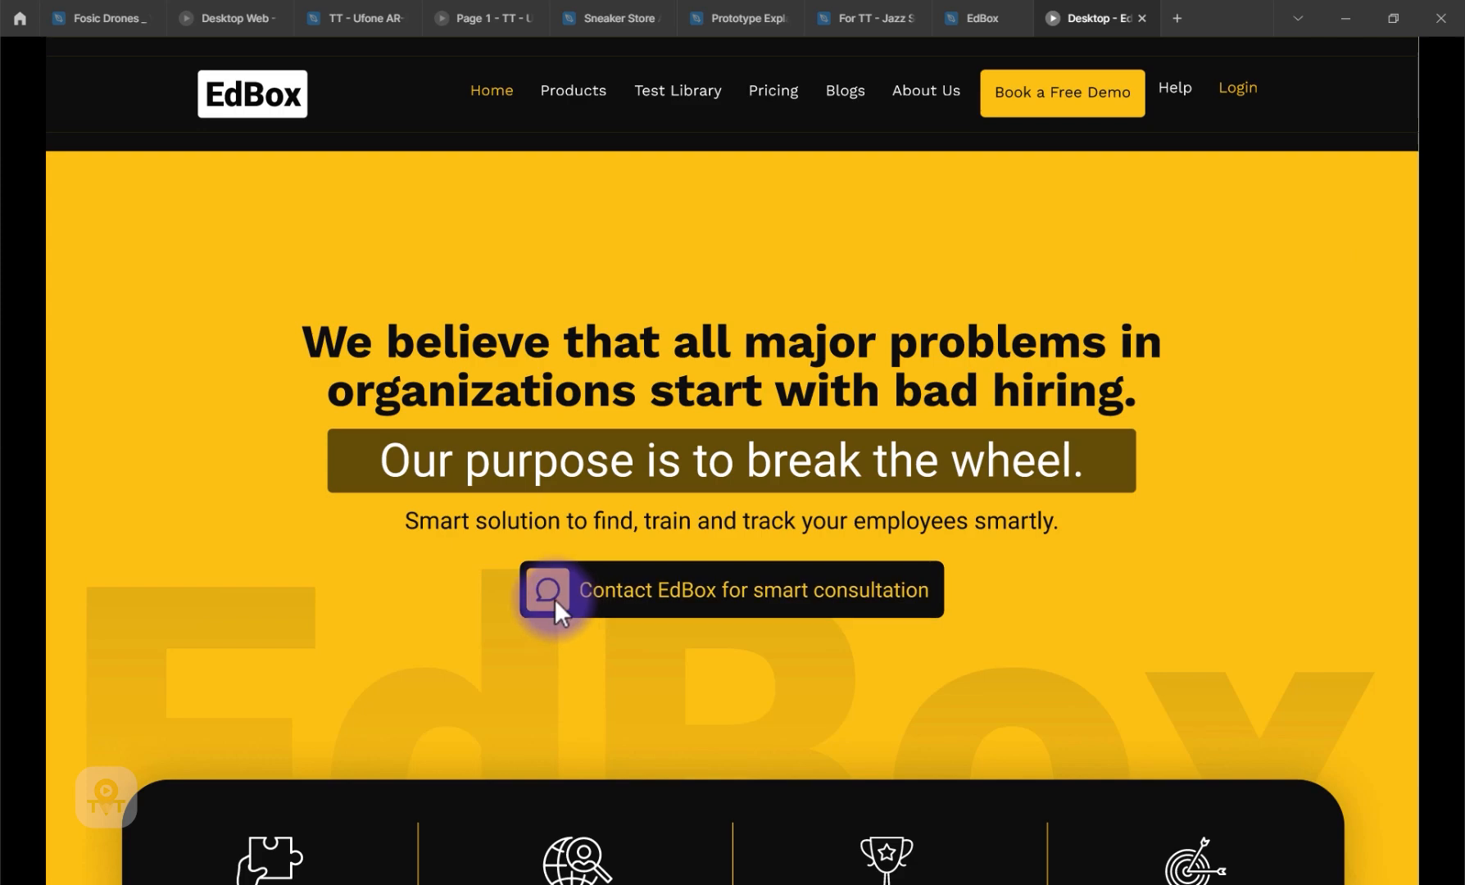
Step: Check the hover effect of the Smart Hiring card's Explore Now button and look through the presented page down to the footer
scroll(553, 601, "down", 7)
scroll(553, 623, "down", 7)
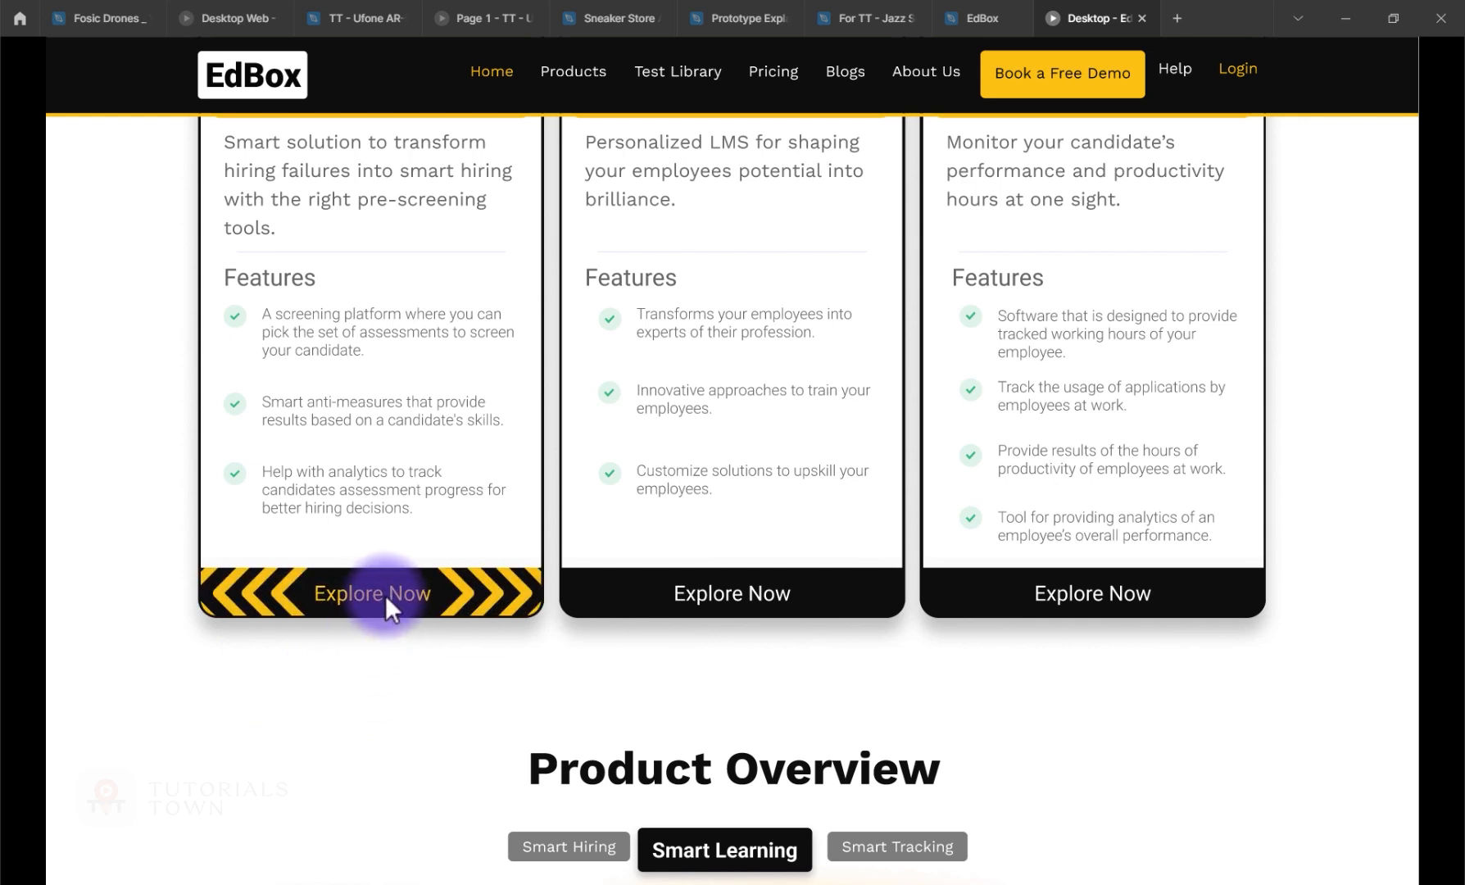
scroll(589, 605, "down", 5)
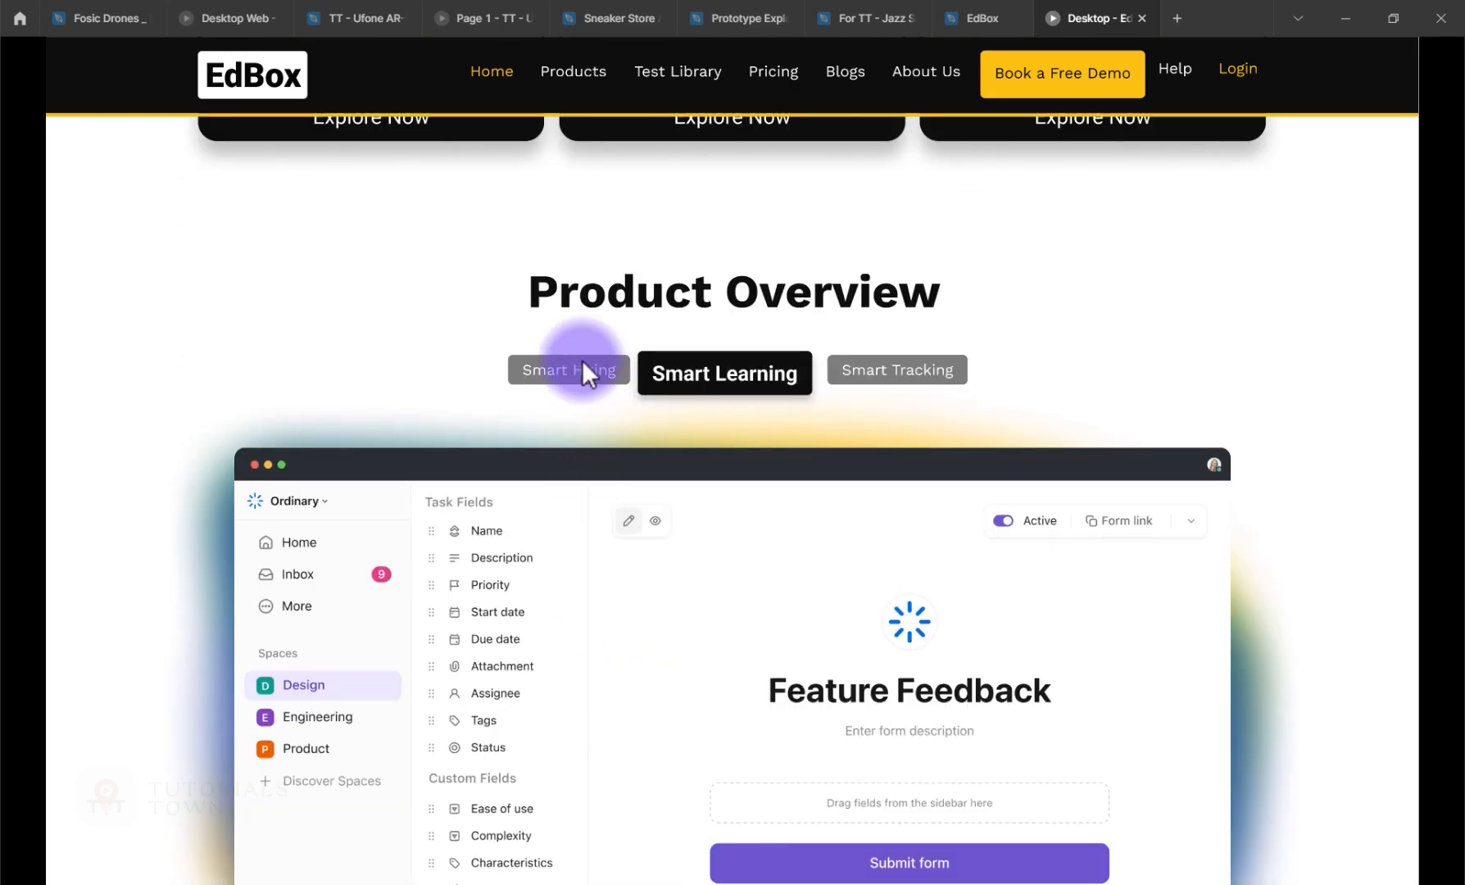
scroll(812, 480, "down", 15)
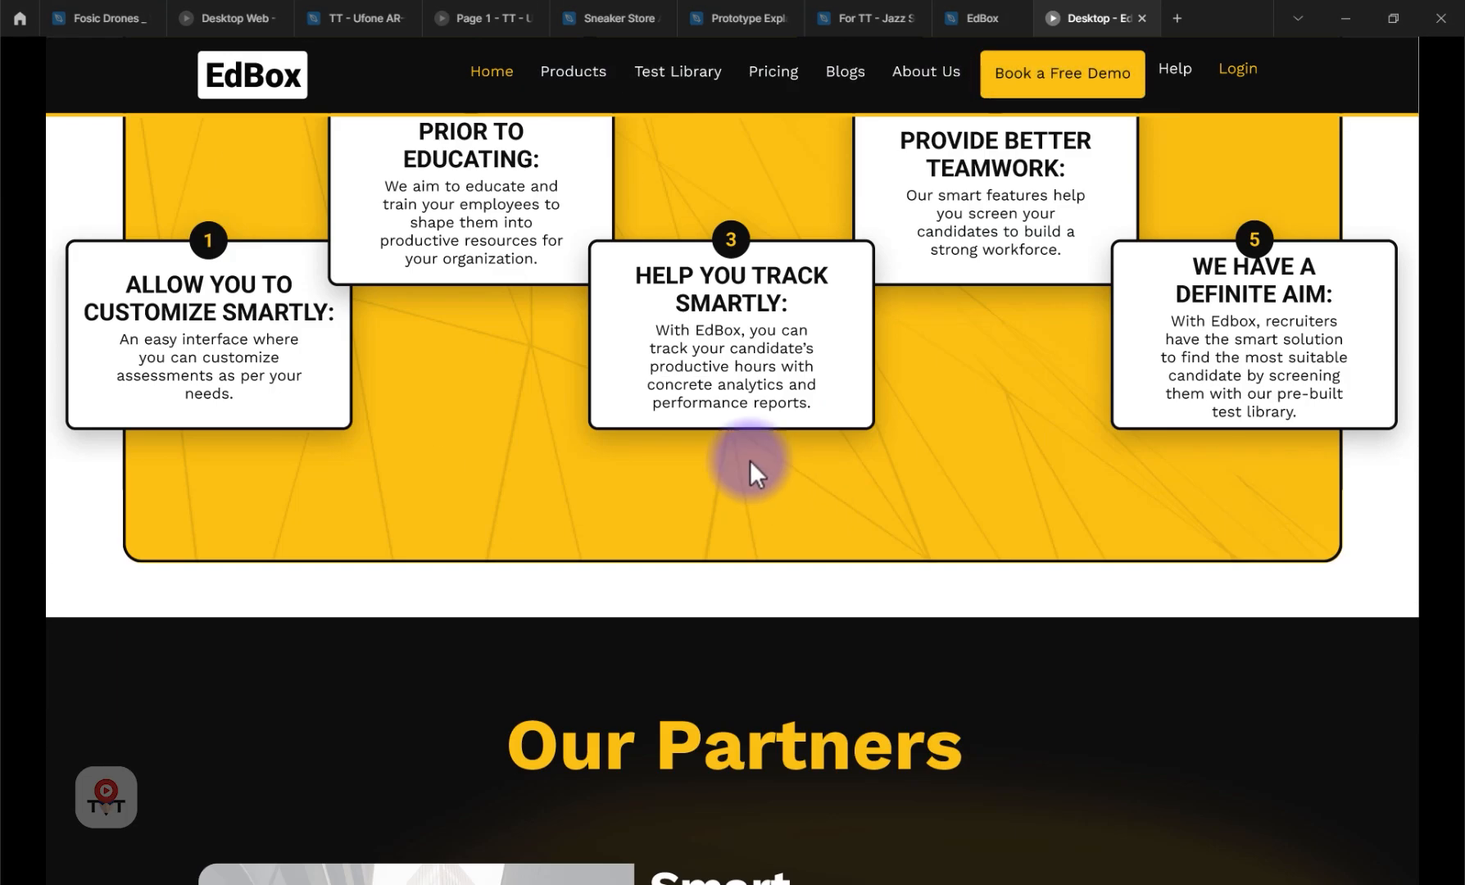
scroll(591, 517, "down", 4)
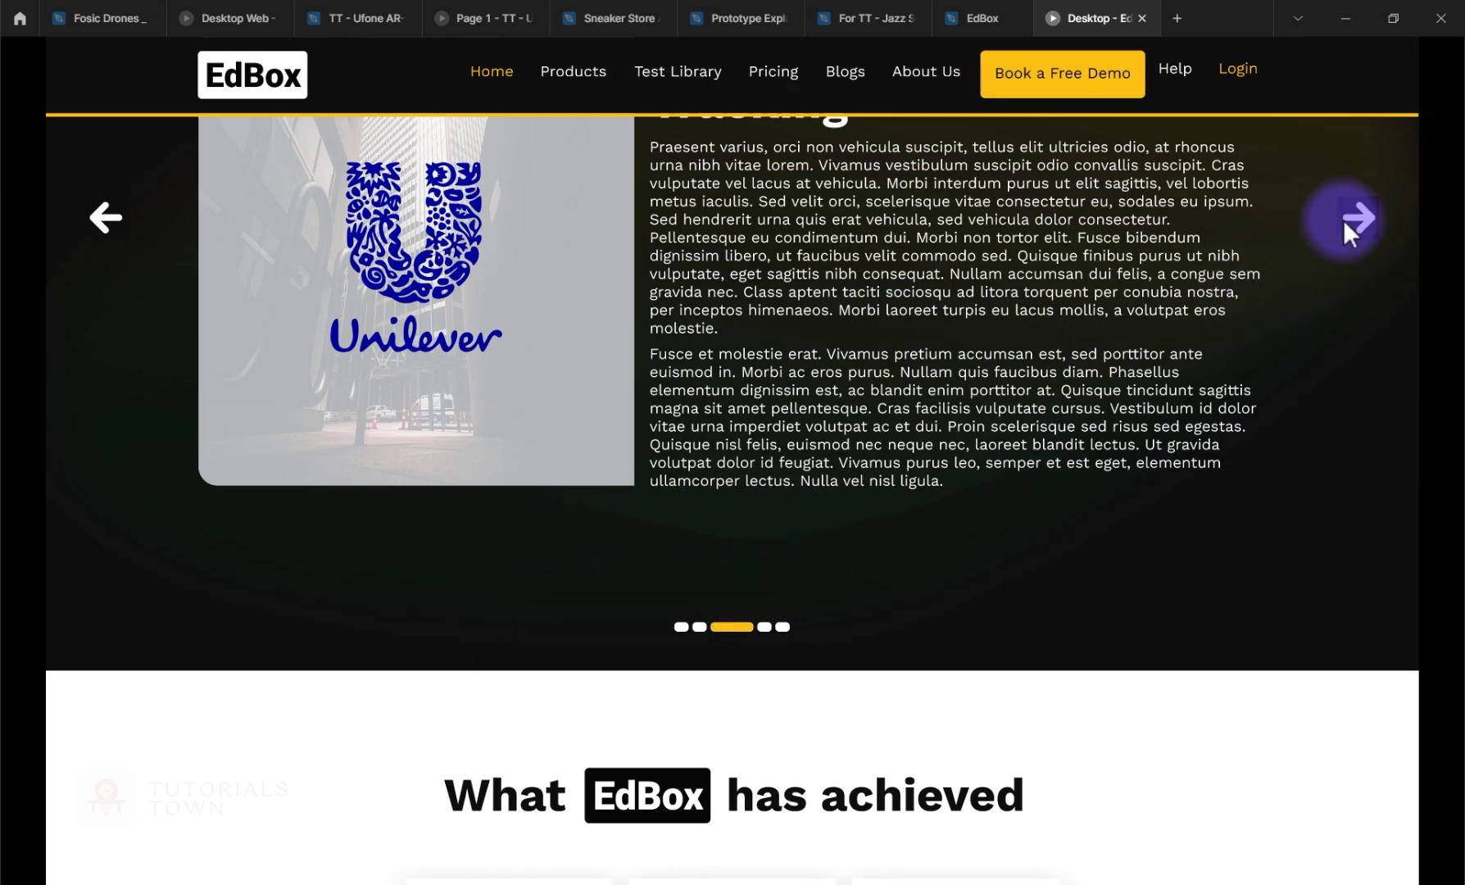
scroll(683, 585, "down", 15)
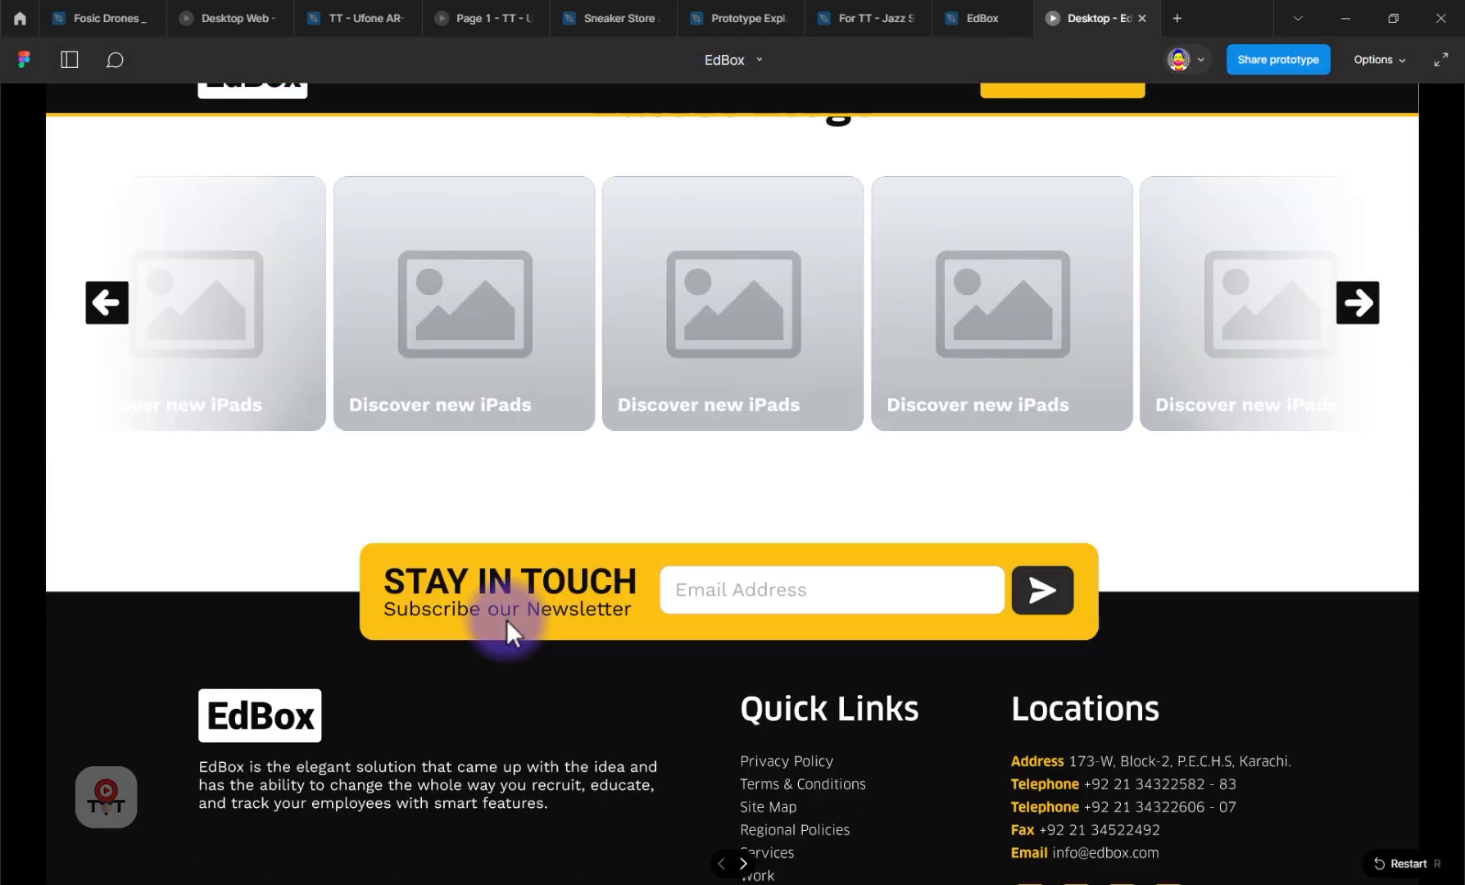
scroll(506, 619, "up", 20)
scroll(589, 598, "down", 6)
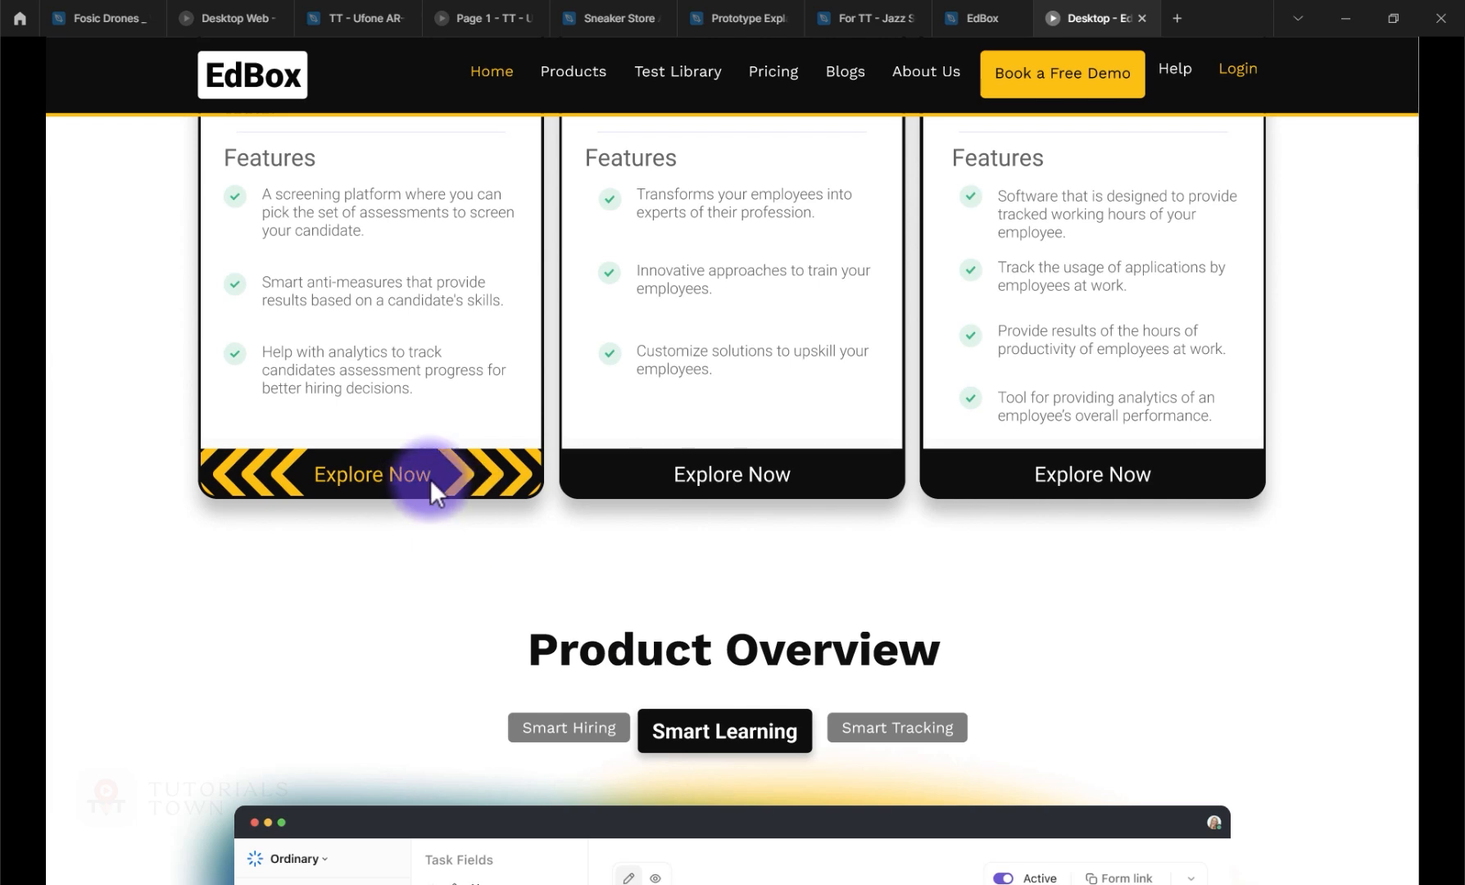
Step: Return to the EdBox design file and examine the plain and arrow-striped variants of the Explore Btn component
left_click(987, 19)
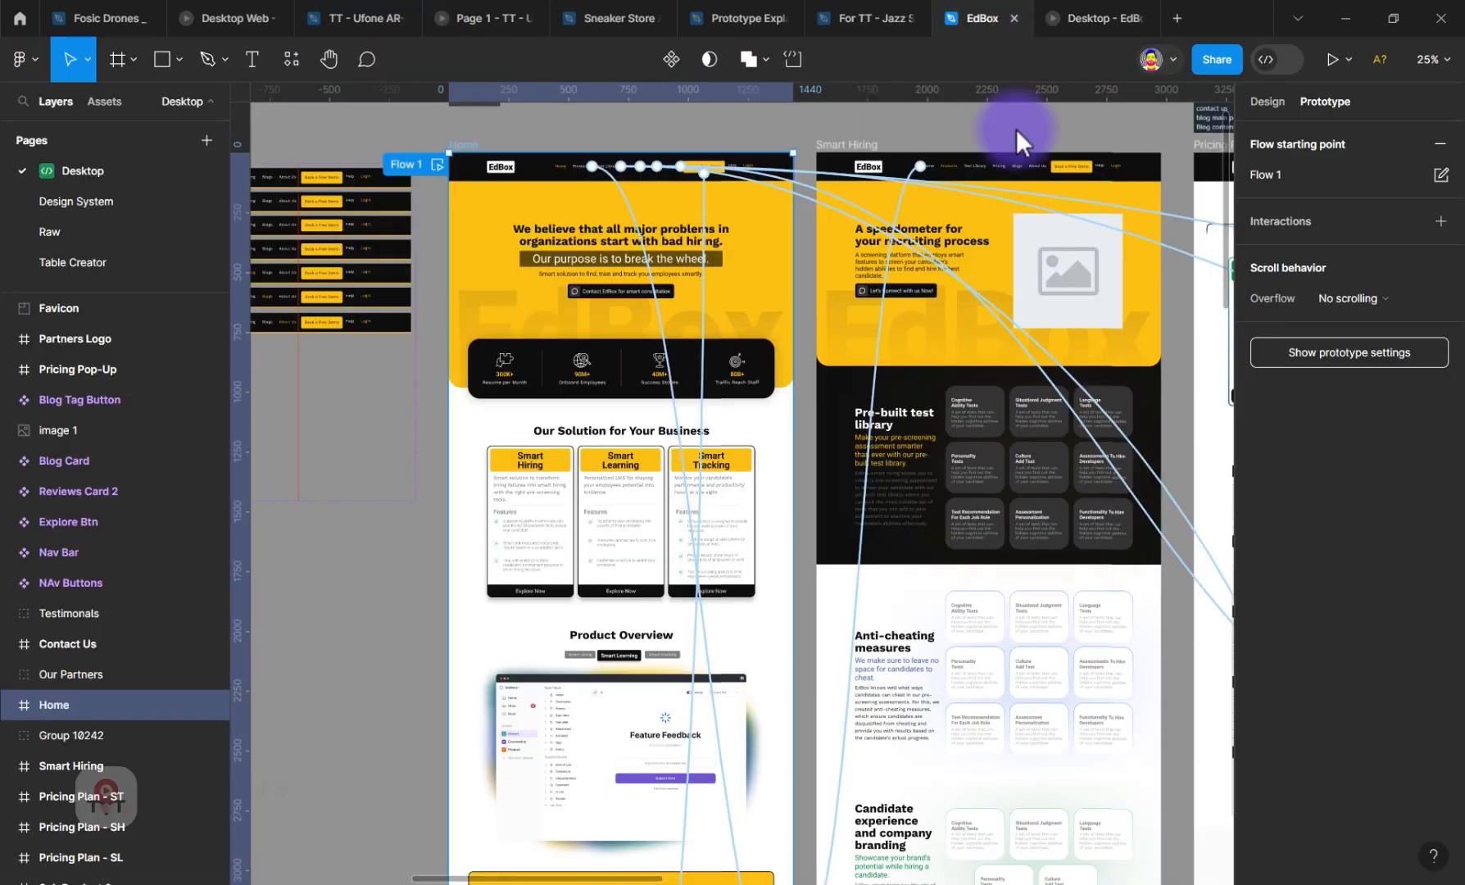
left_click_drag(285, 384, 652, 454)
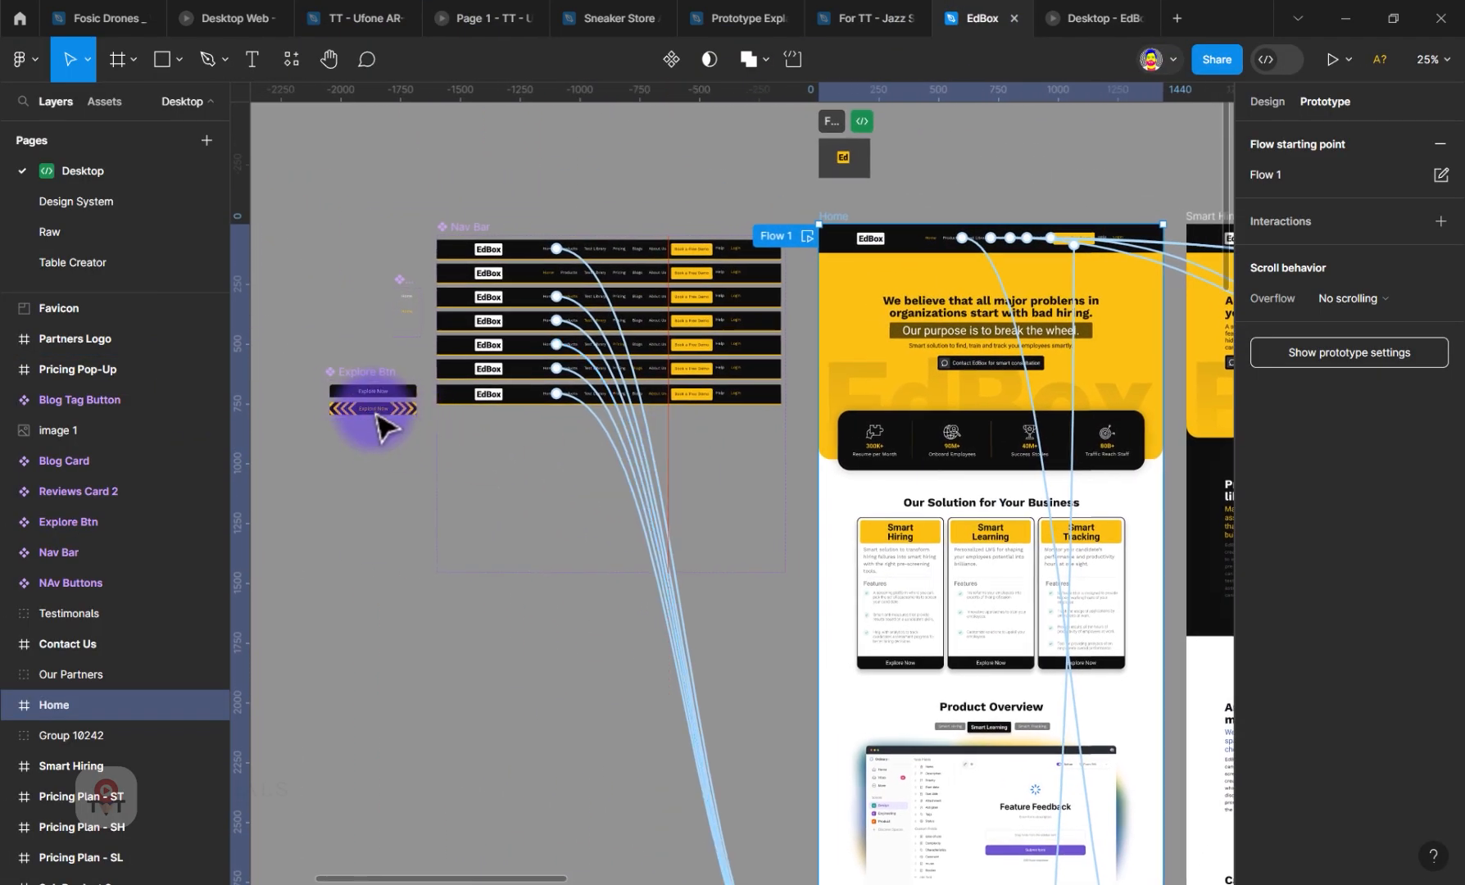
scroll(377, 417, "up", 10)
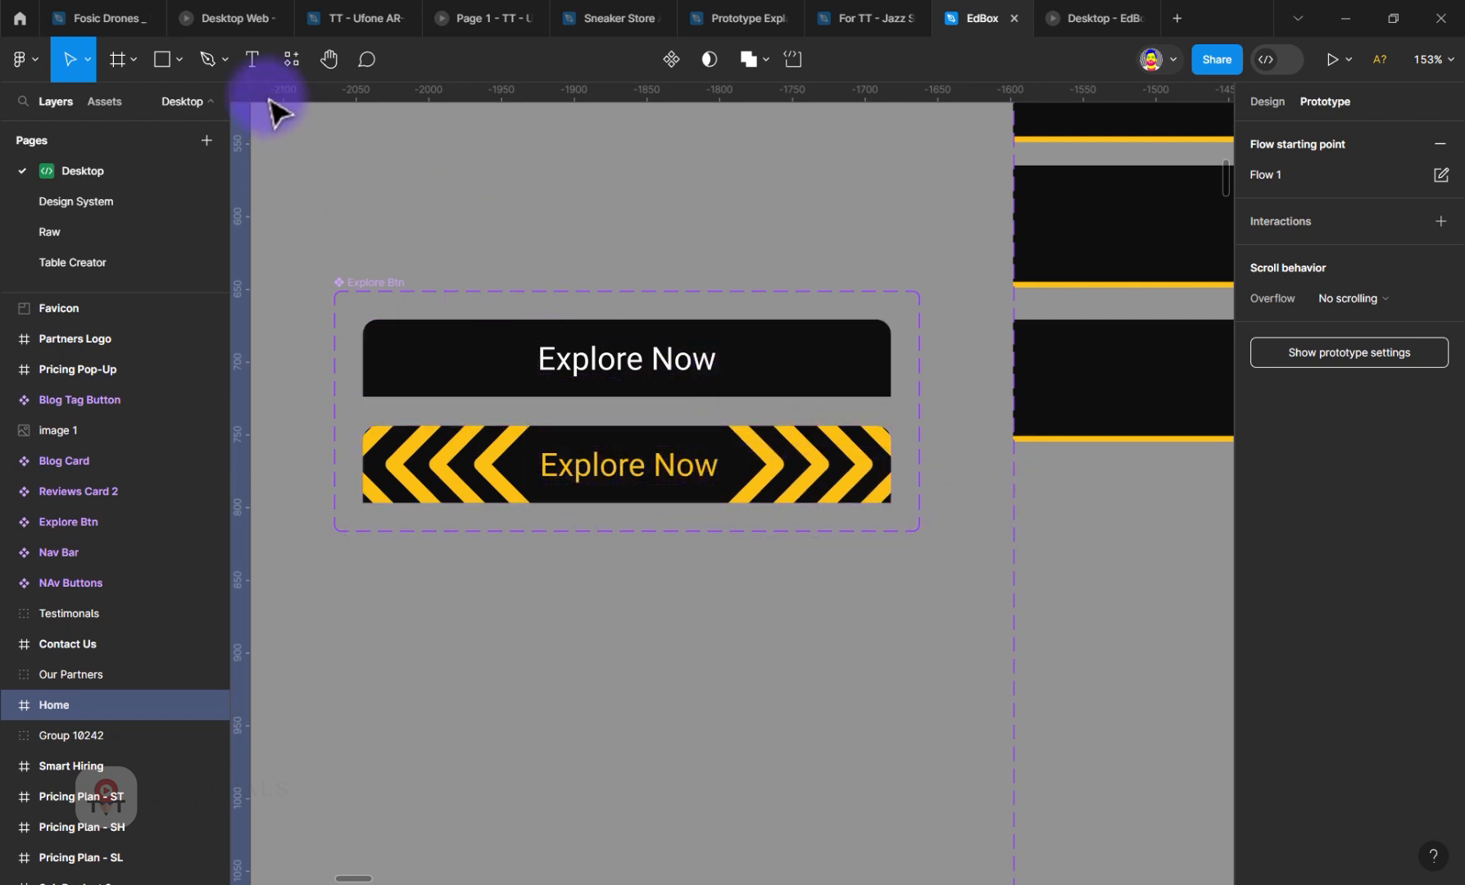
mouse_move(1057, 18)
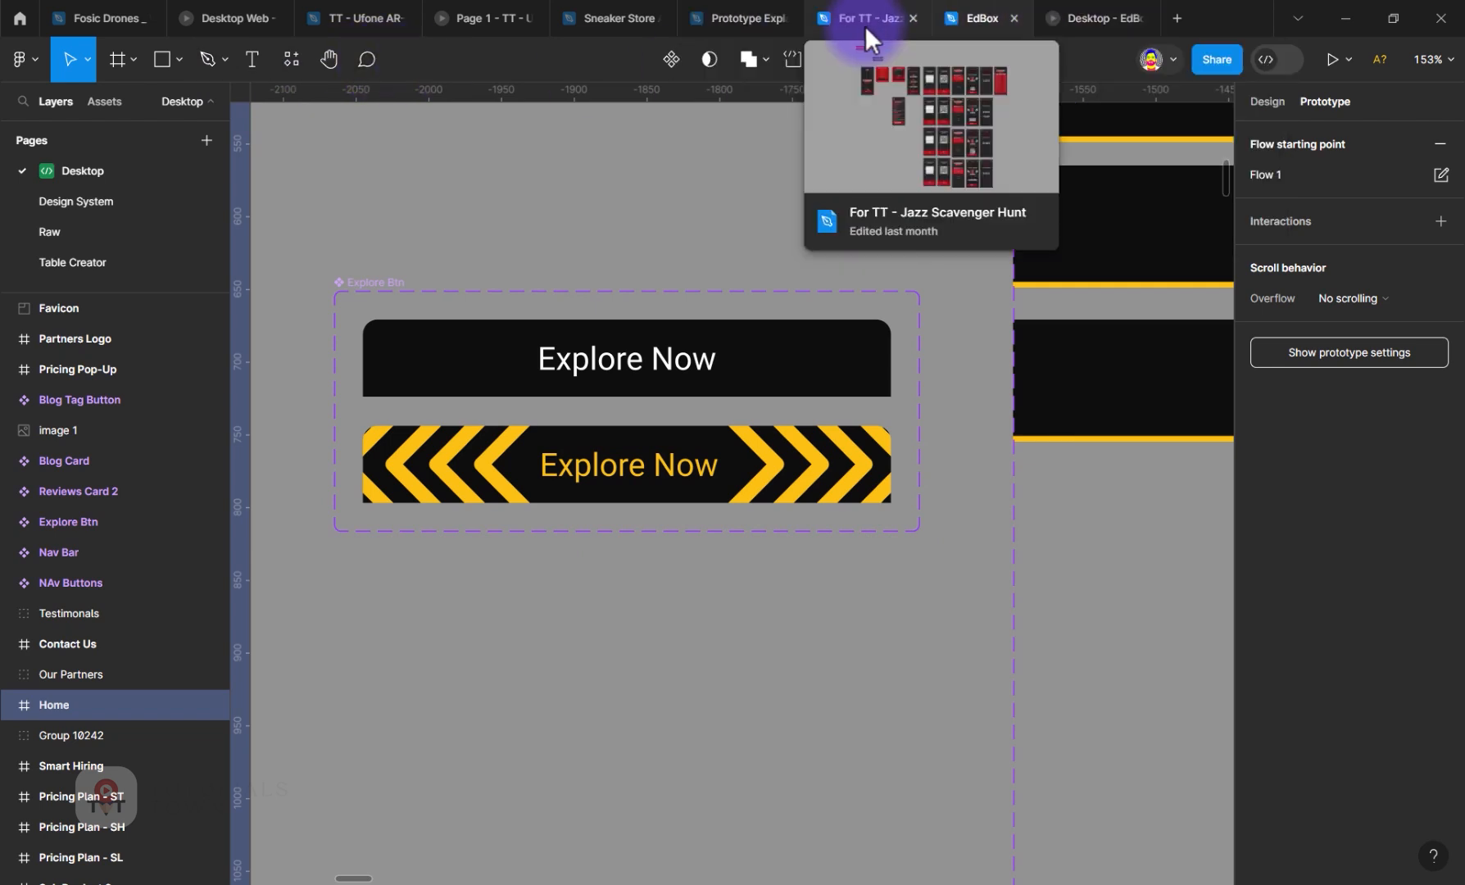
Step: Switch back to the Prototype Explain file and duplicate the Blu Btn component set directly below the original
left_click(725, 20)
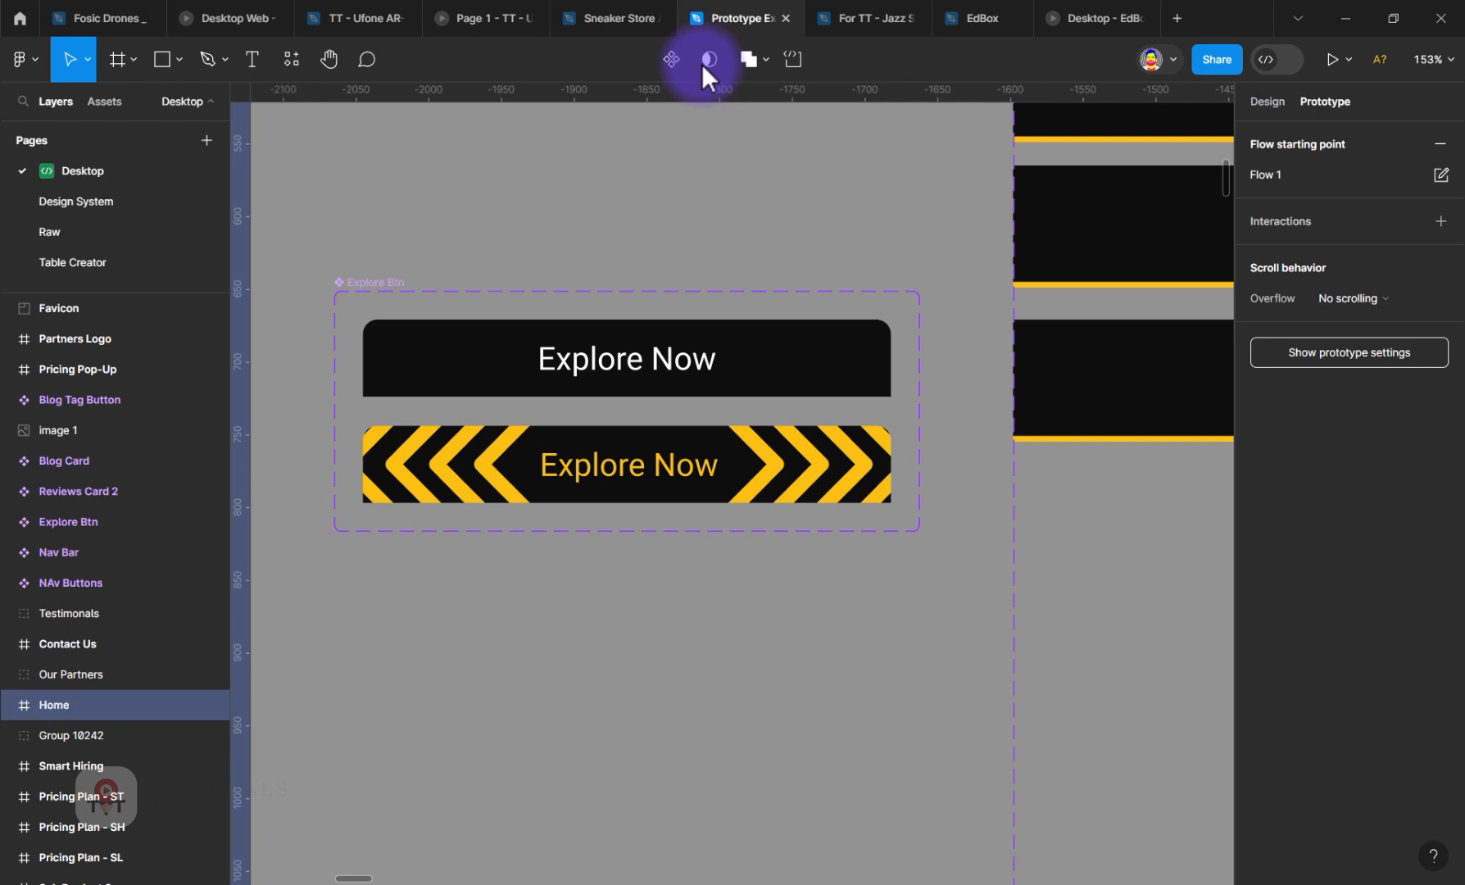
left_click_drag(806, 322, 795, 458)
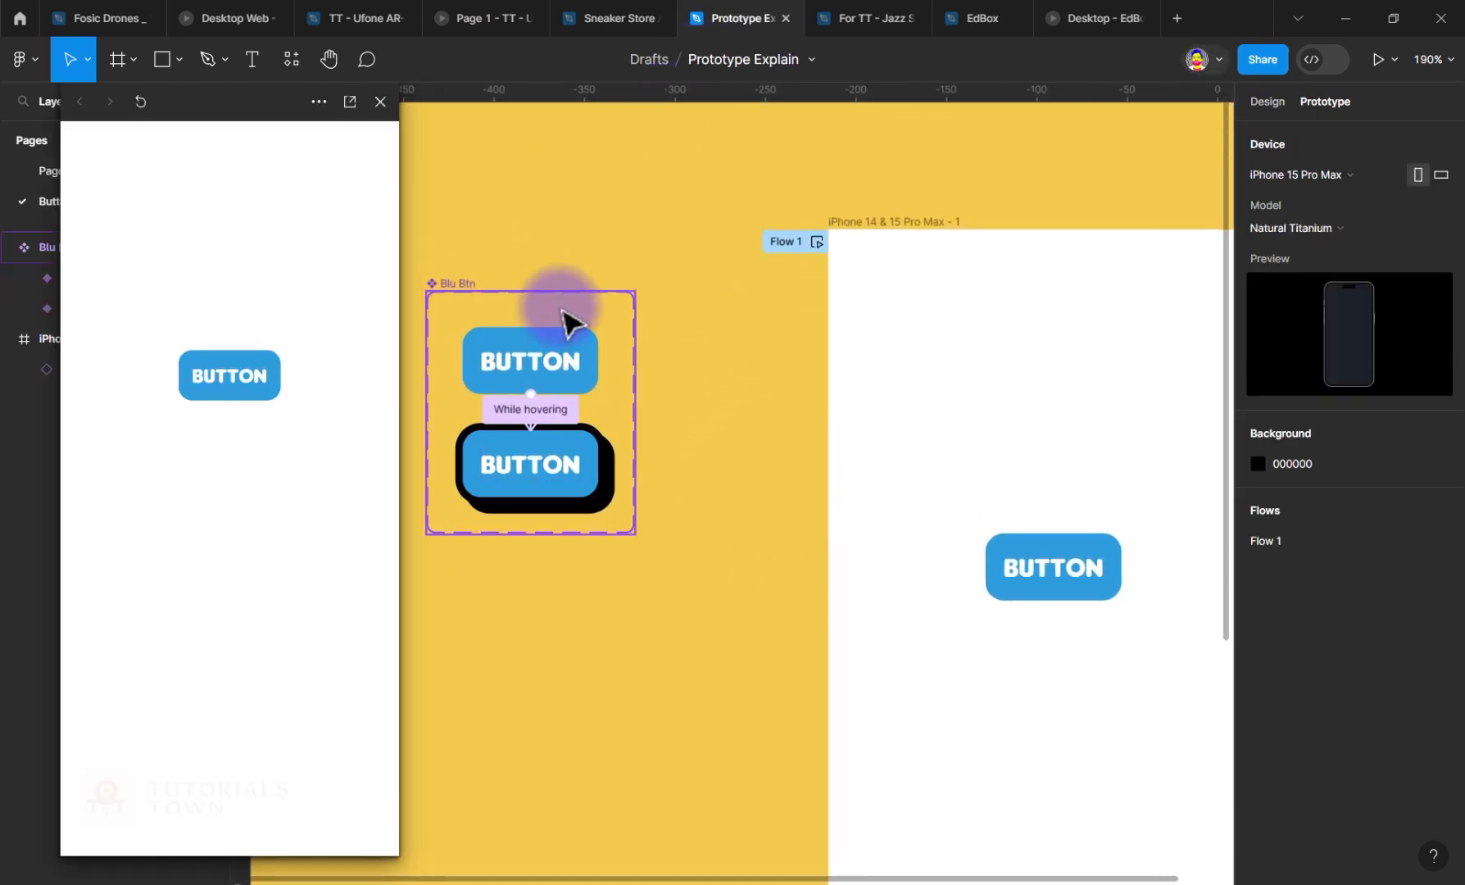
left_click(464, 294)
left_click_drag(481, 343, 512, 624)
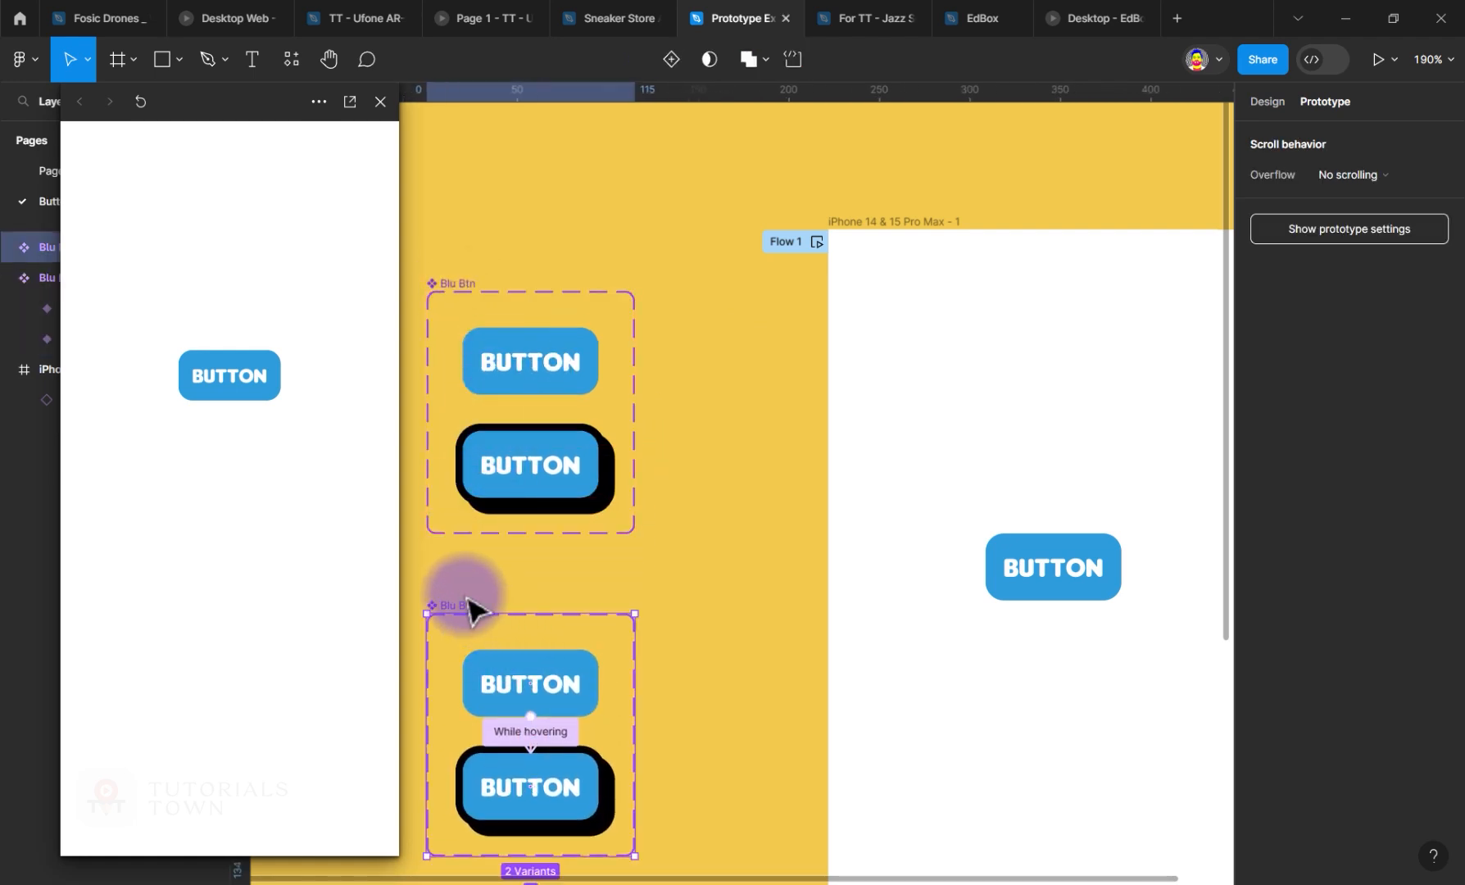
Step: Rename the duplicated component set as Arrow Btn and deselect it
left_click(1267, 101)
double_click(1287, 351)
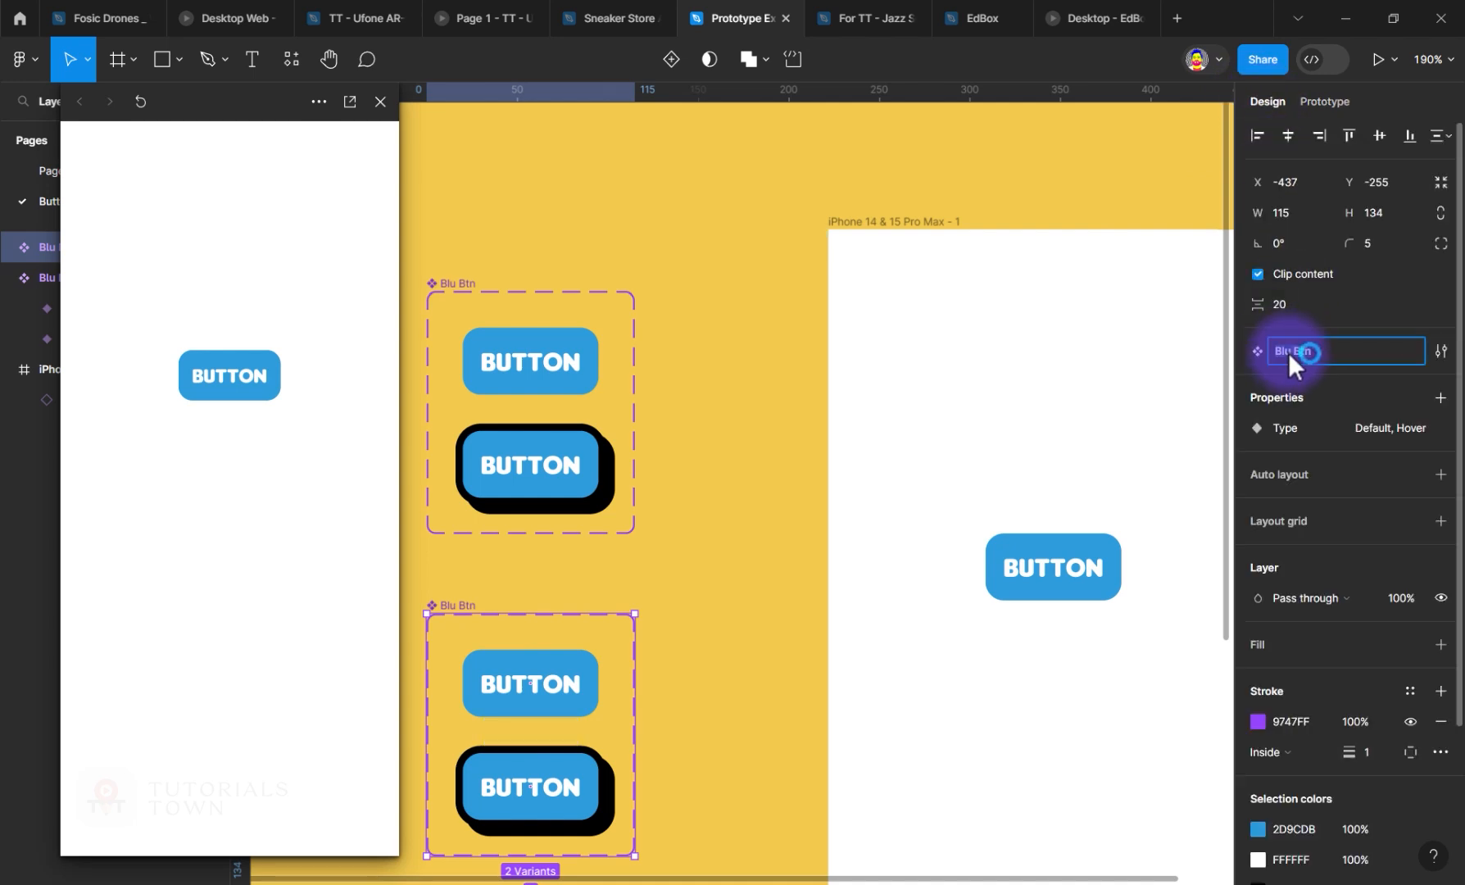
type("Arrow")
left_click(813, 789)
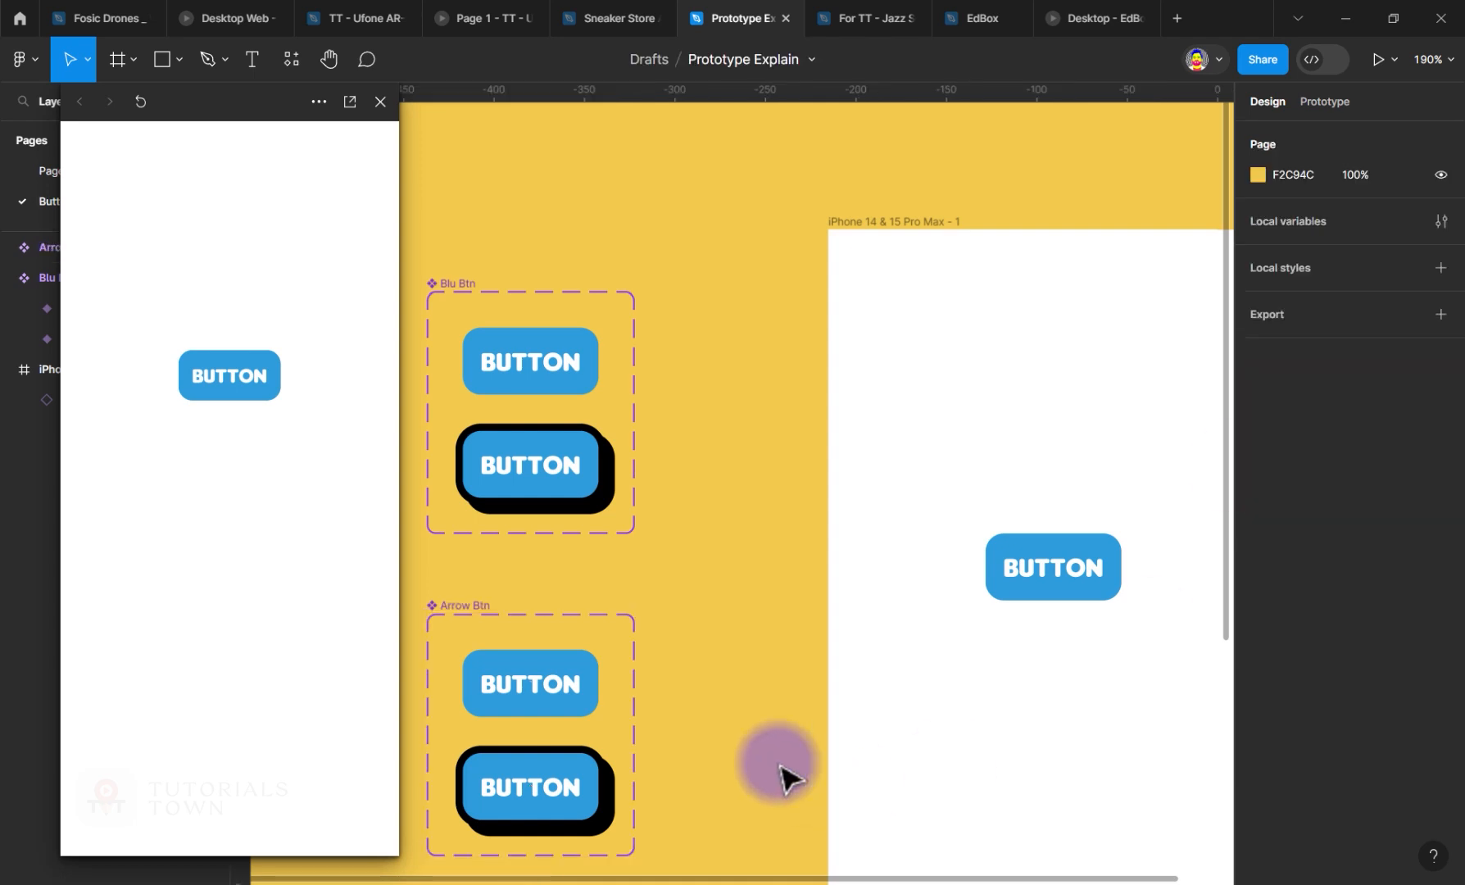
Step: Select the Default variant of Arrow Btn and run the Iconify plugin
left_click(521, 697)
left_click_drag(531, 775, 579, 573)
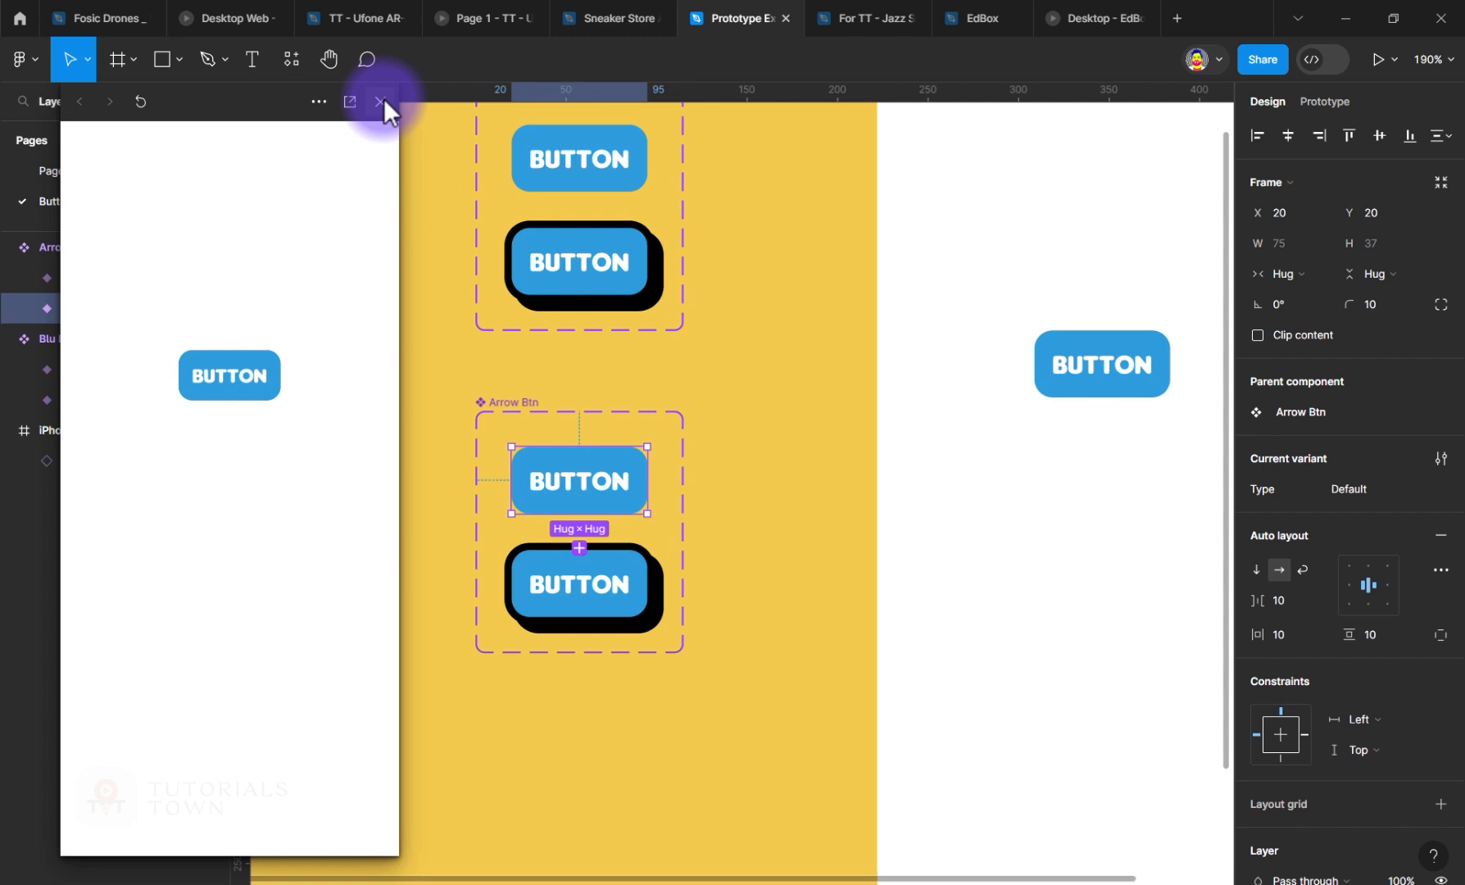
key("ctrl+slash")
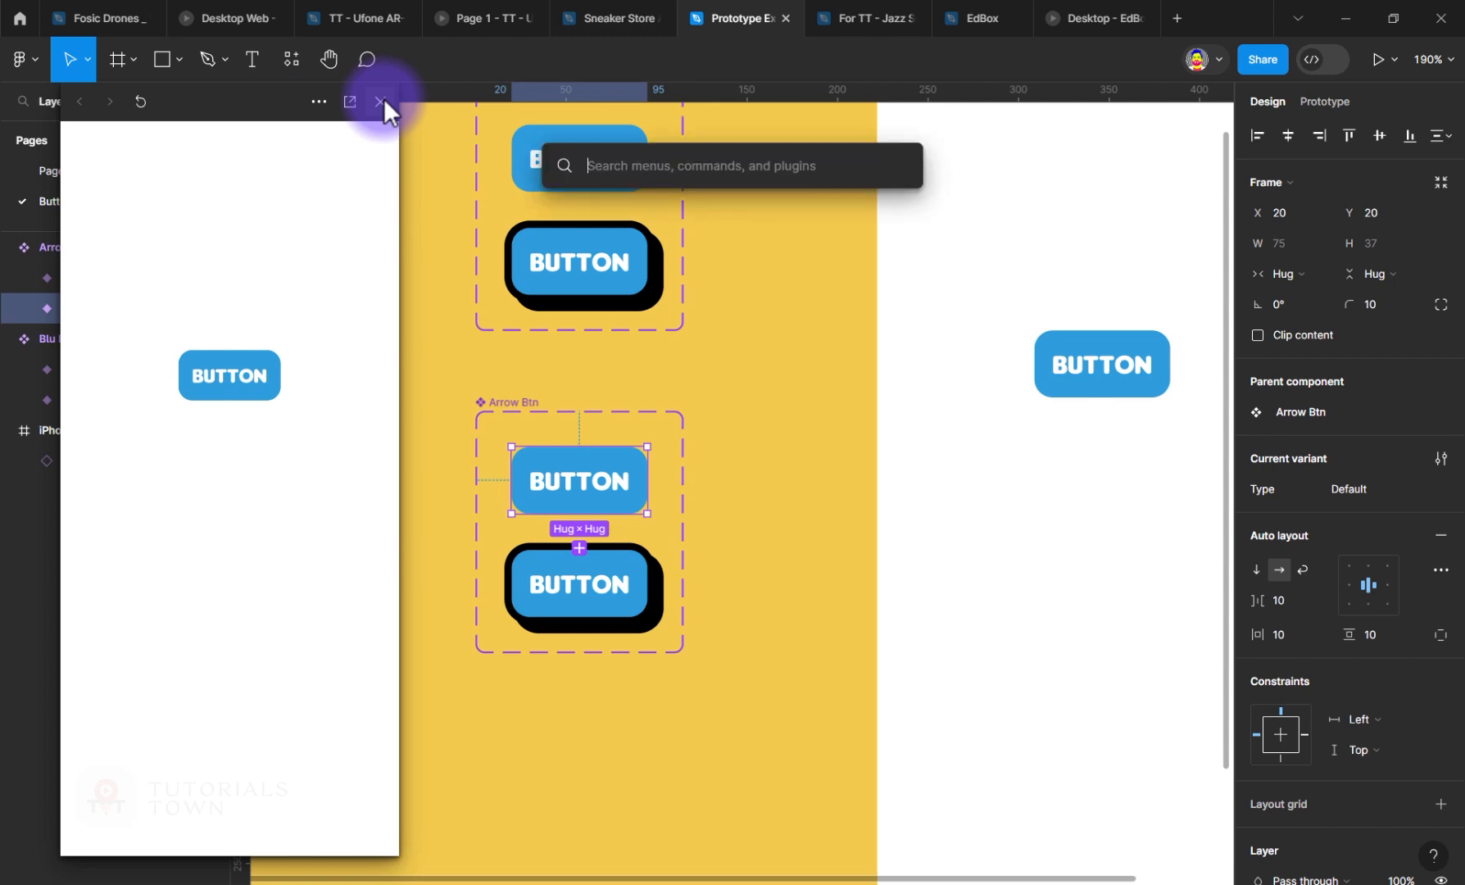
type("ico")
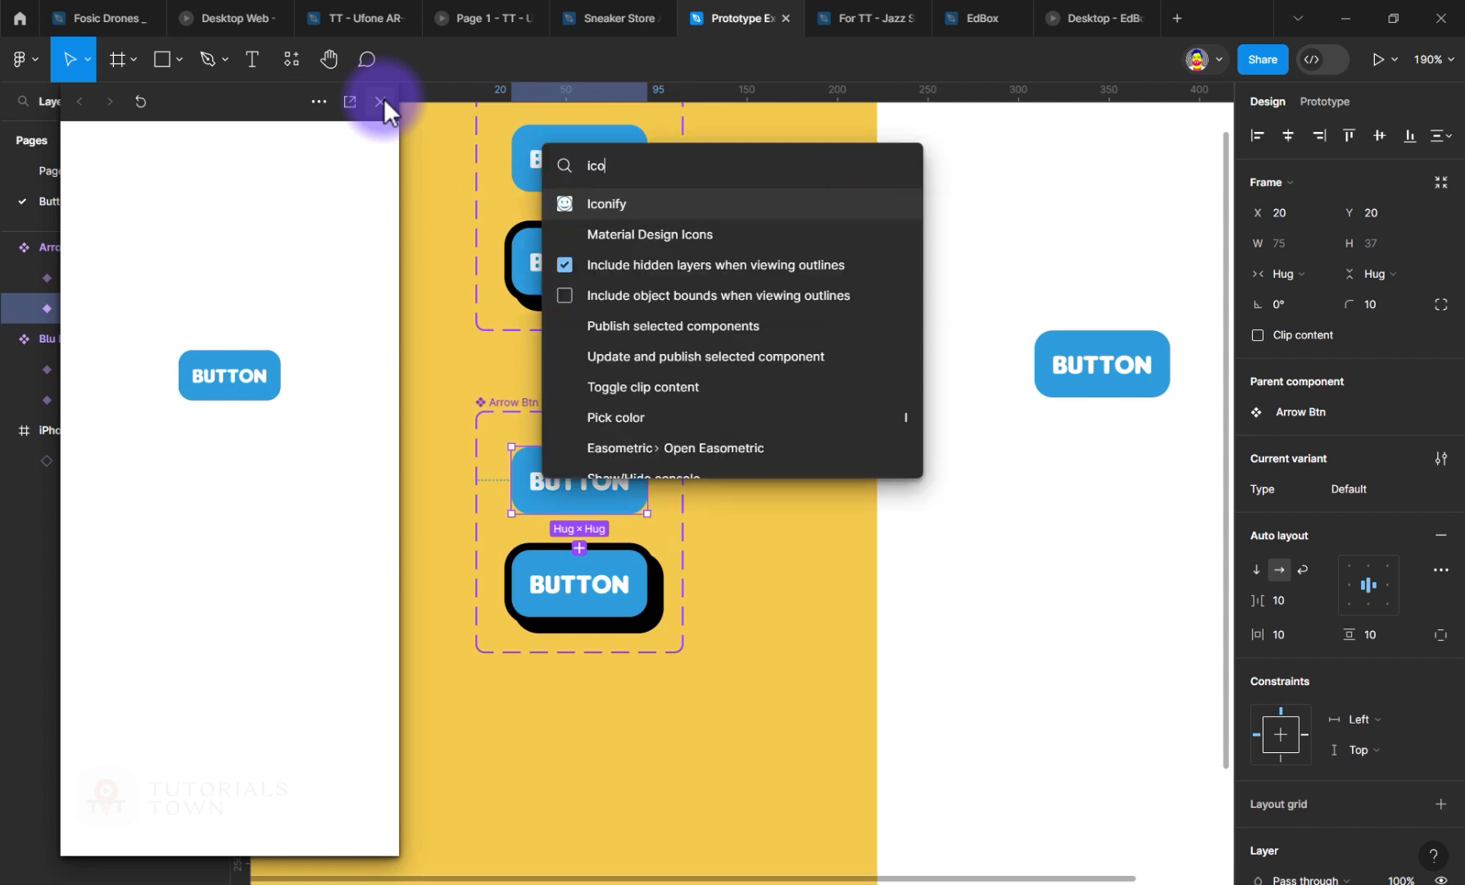
left_click(610, 202)
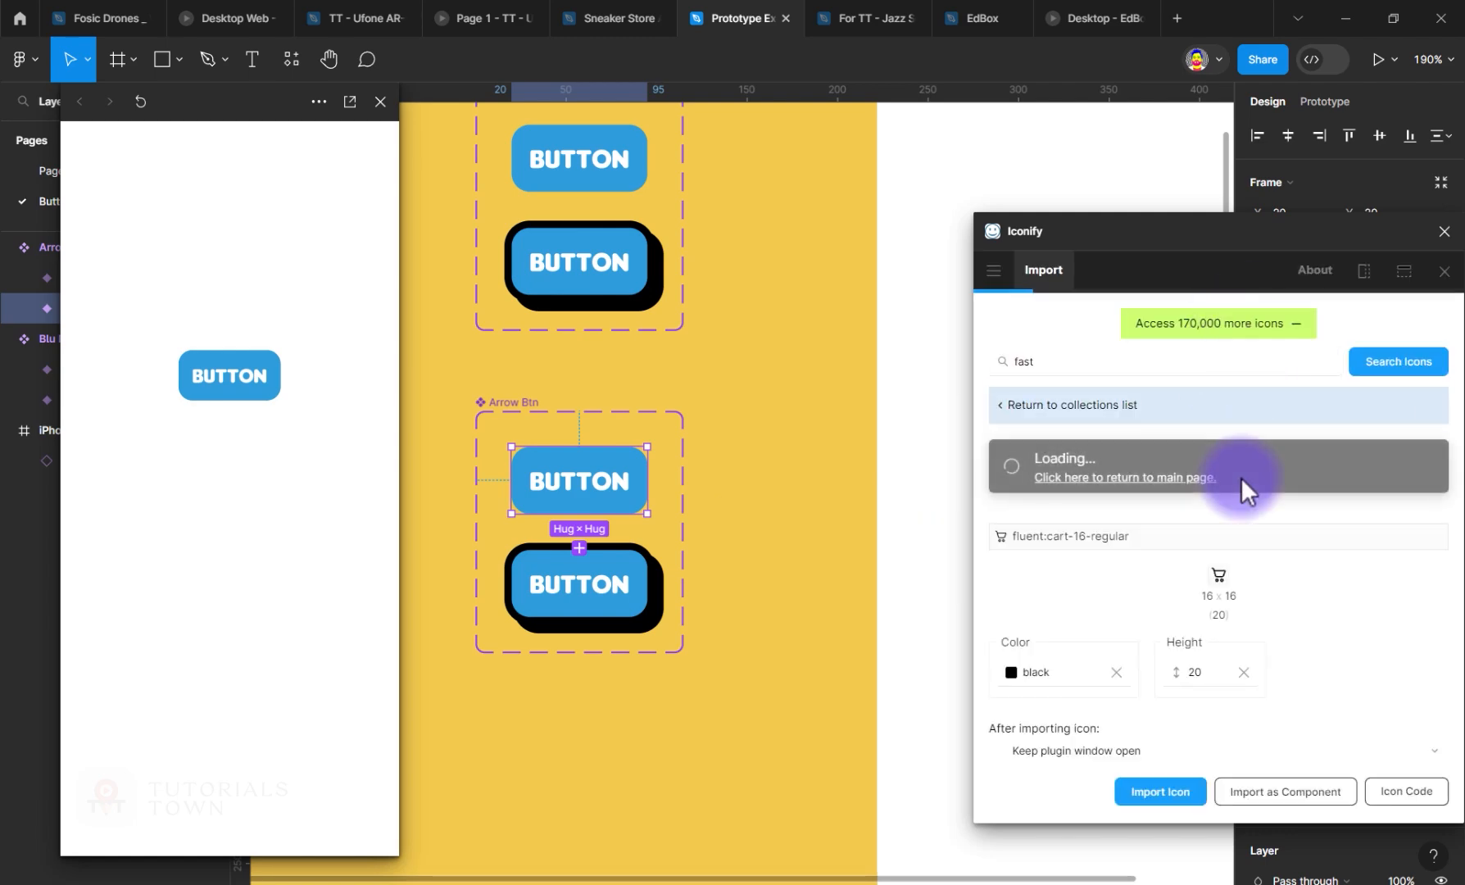
Step: Search the Iconify icon library for "arrow" and look through the resulting icons
scroll(1170, 727, "down", 5)
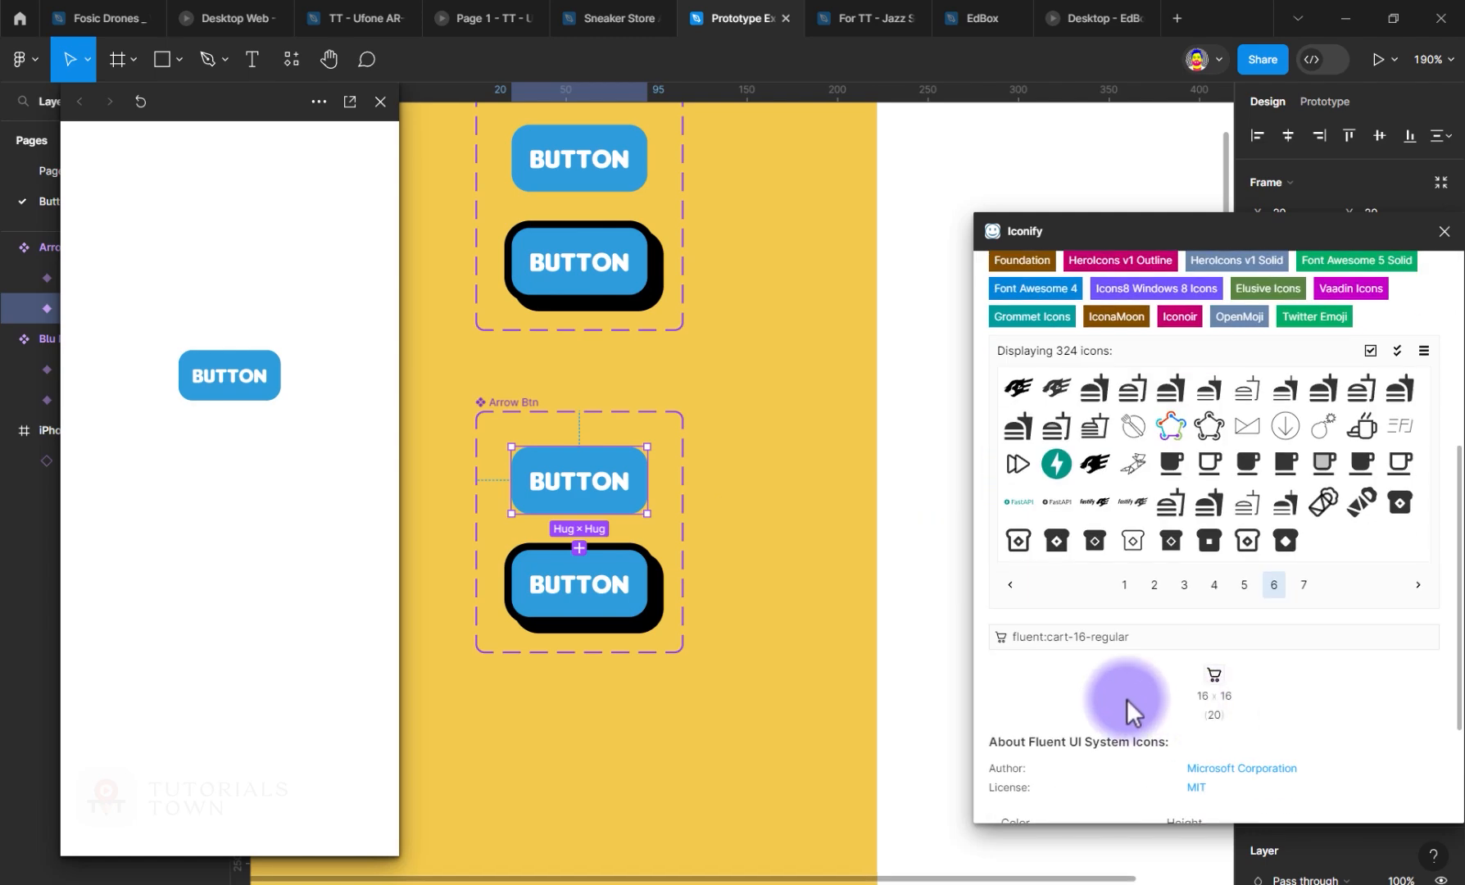
scroll(1126, 699, "down", 3)
scroll(1188, 412, "up", 8)
left_click_drag(1105, 365, 857, 347)
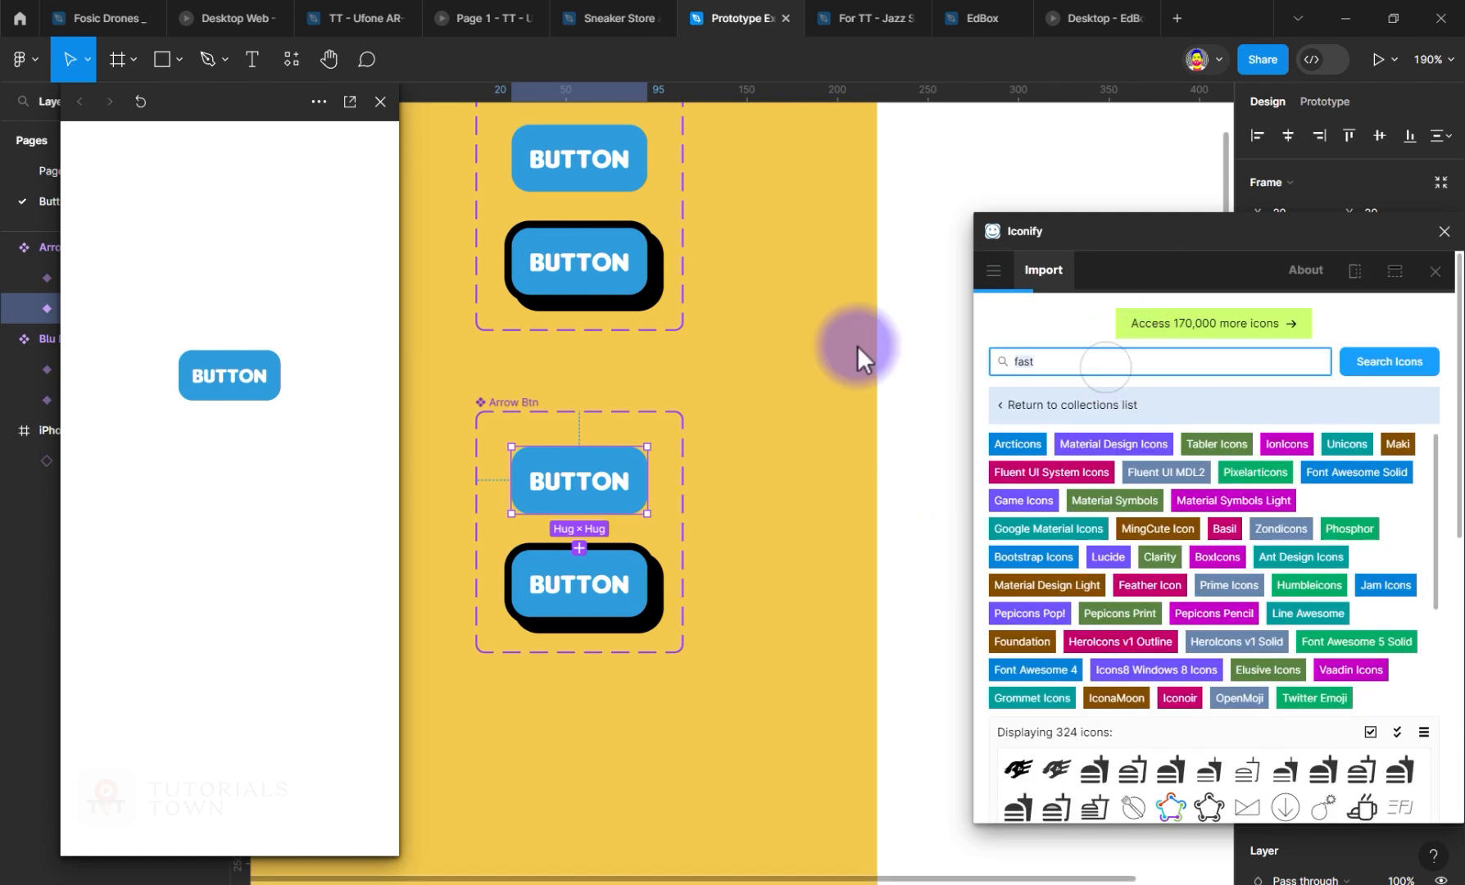
type("arrow")
key("Return")
scroll(1172, 680, "down", 5)
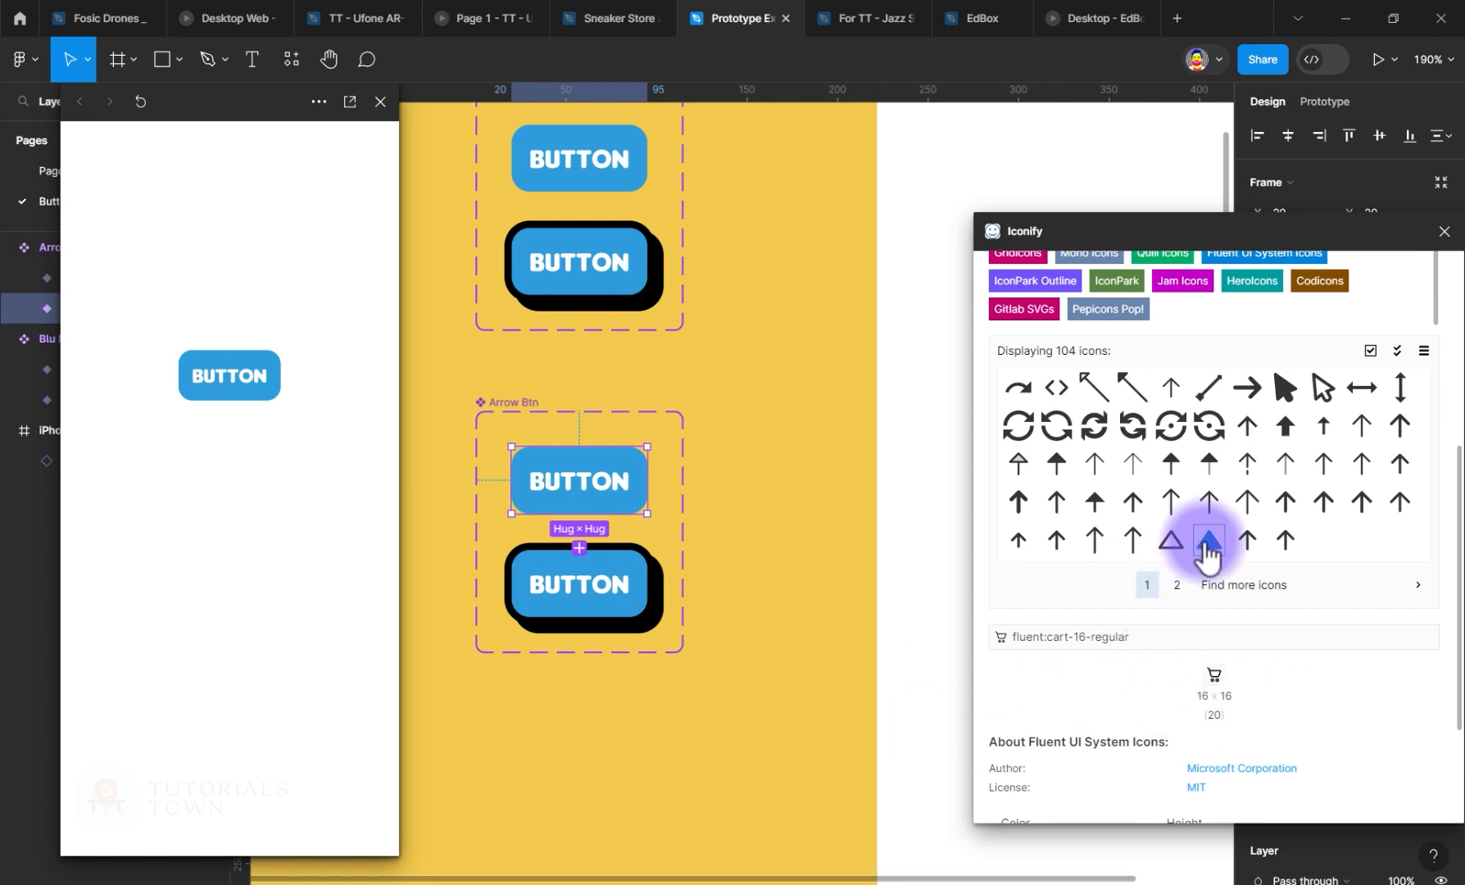
Step: Choose the solid triangular arrow icon and place it after the label inside the Default variant of Arrow Btn
left_click(1209, 541)
scroll(1225, 589, "down", 3)
left_click_drag(1215, 494, 660, 491)
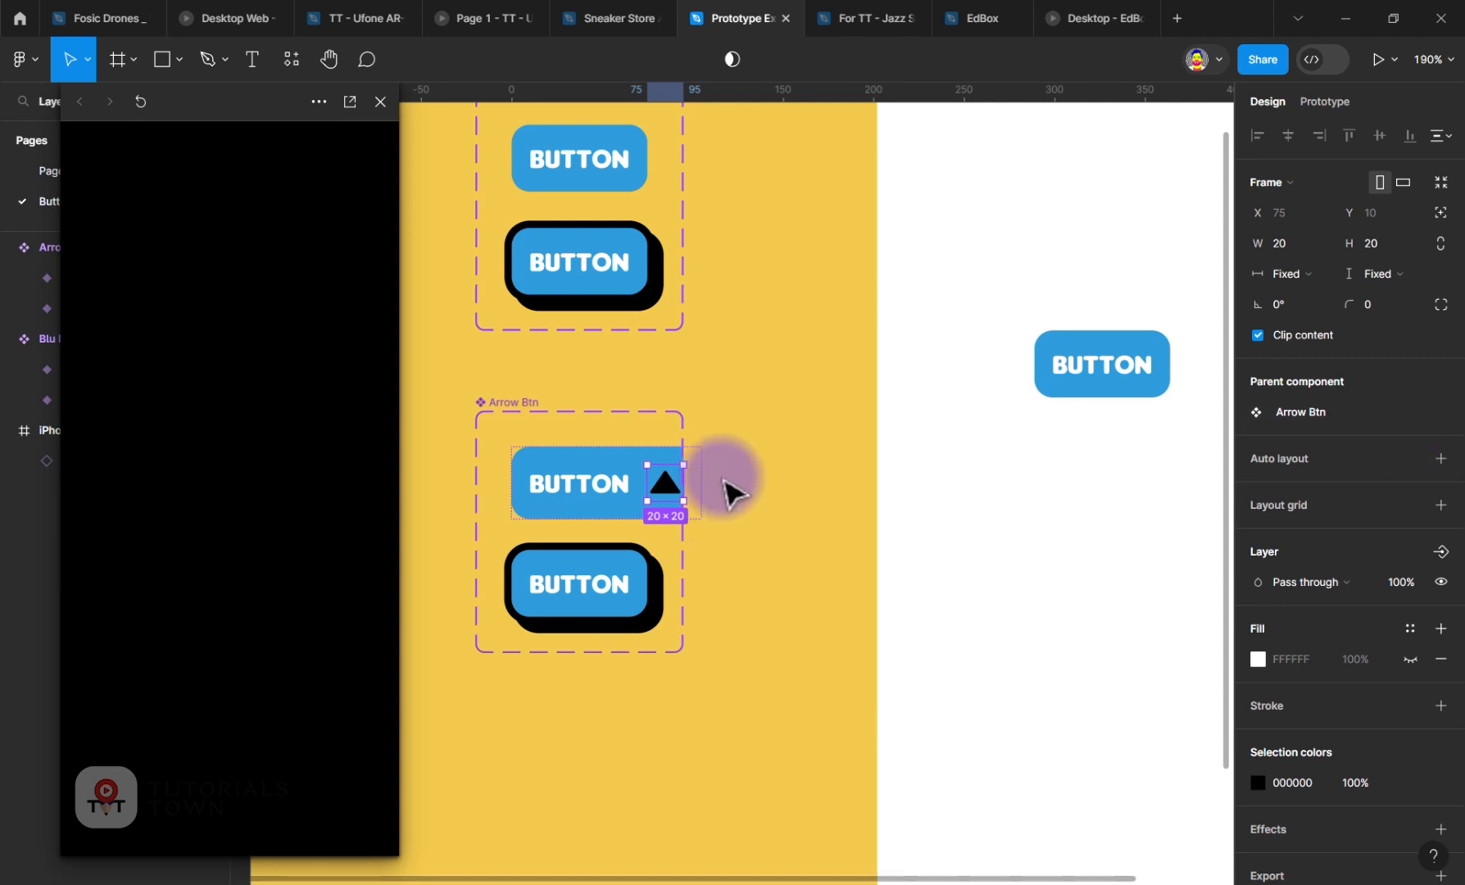
Step: Widen the Arrow Btn component set frame so the whole Default variant fits inside it
left_click(690, 435)
left_click(683, 450)
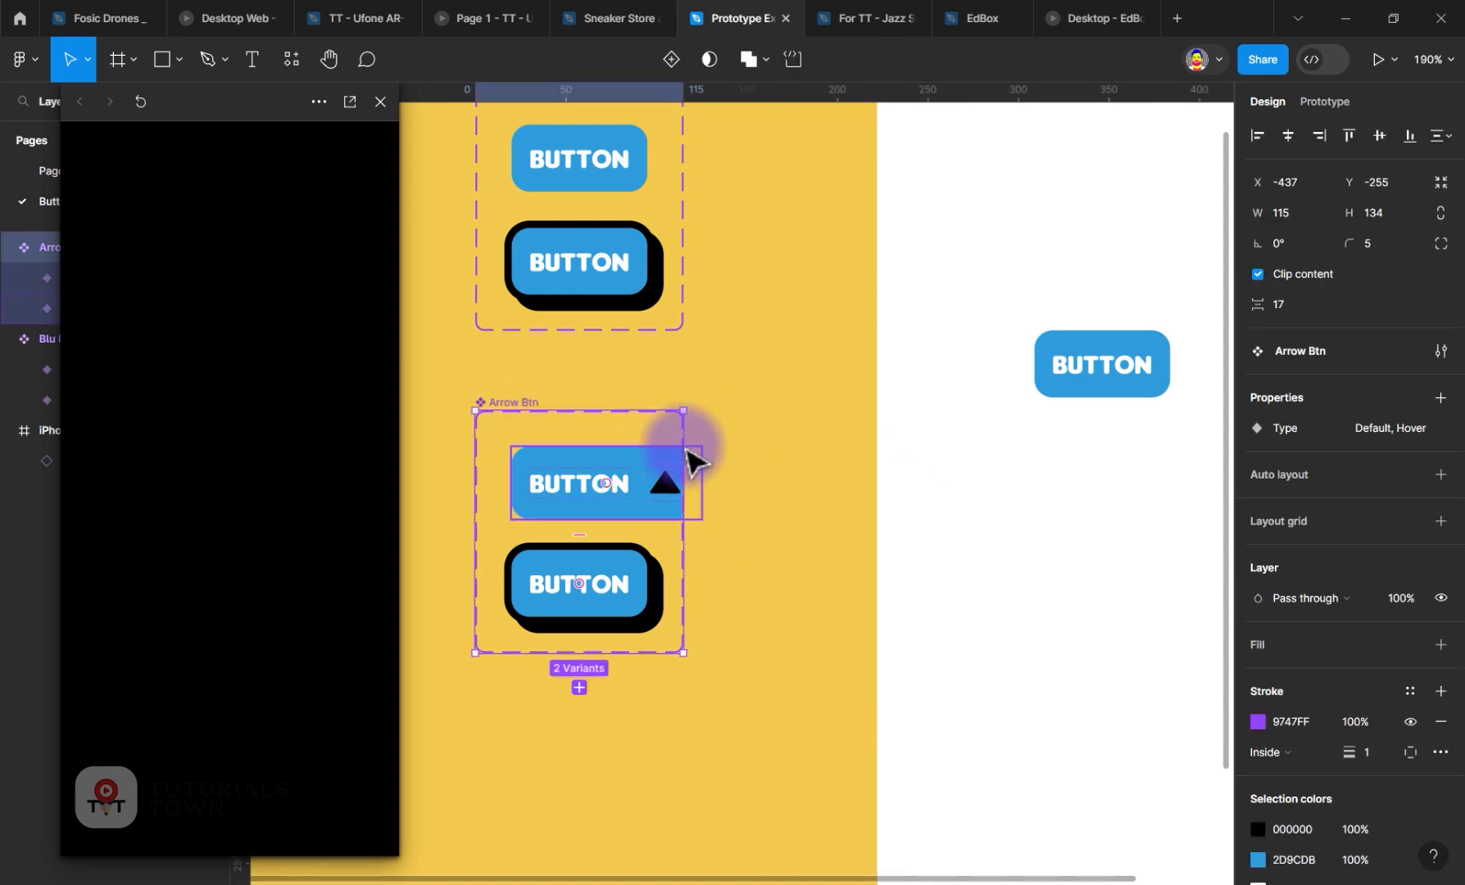
left_click_drag(684, 436, 760, 434)
Step: Rotate the triangle icon in the Default variant to -90° so it points away from the label
left_click(666, 504)
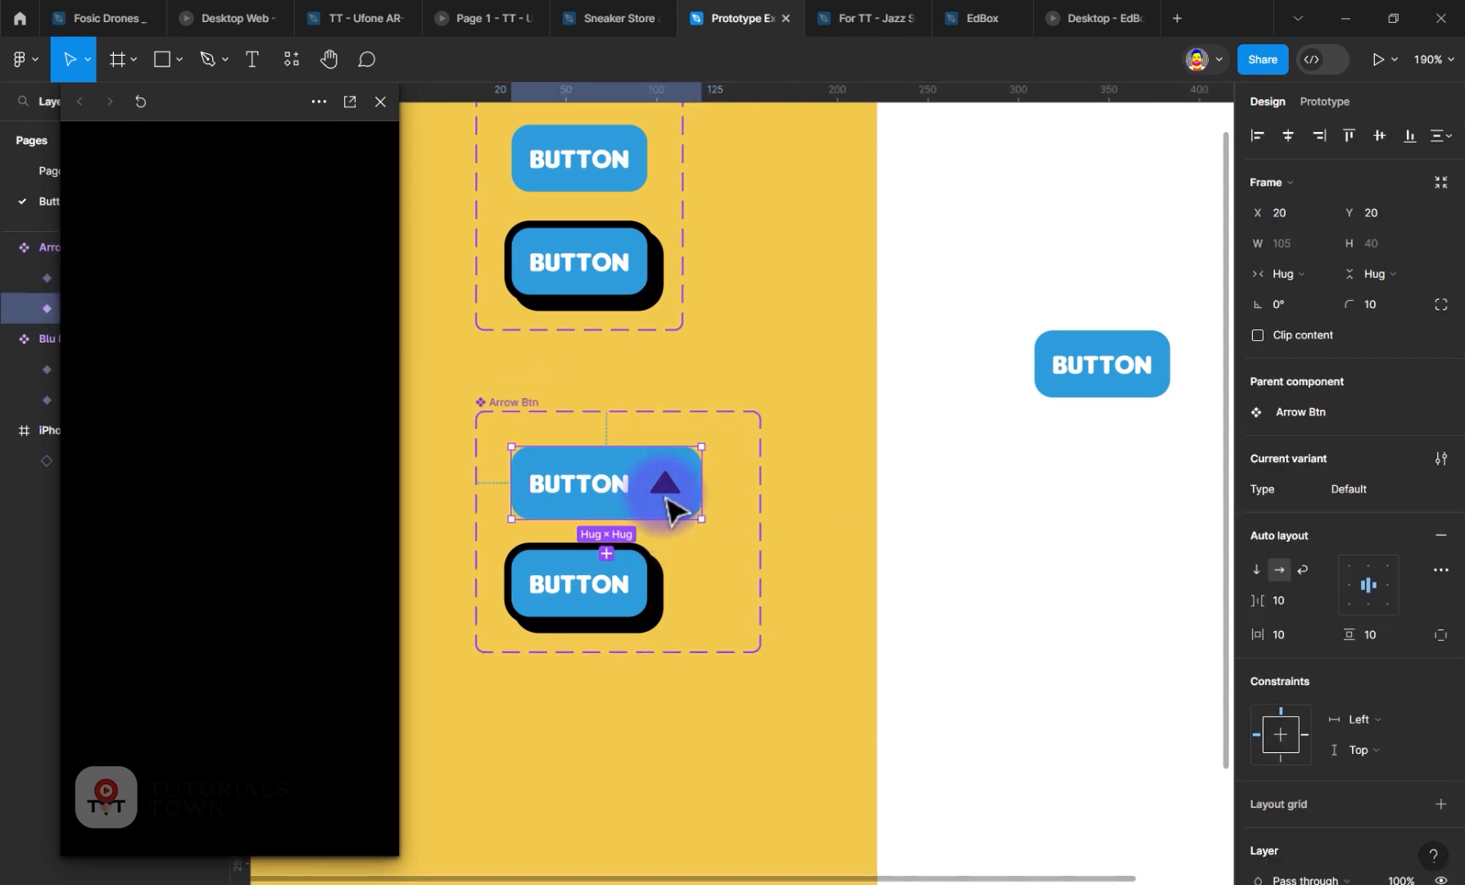
left_click(666, 495)
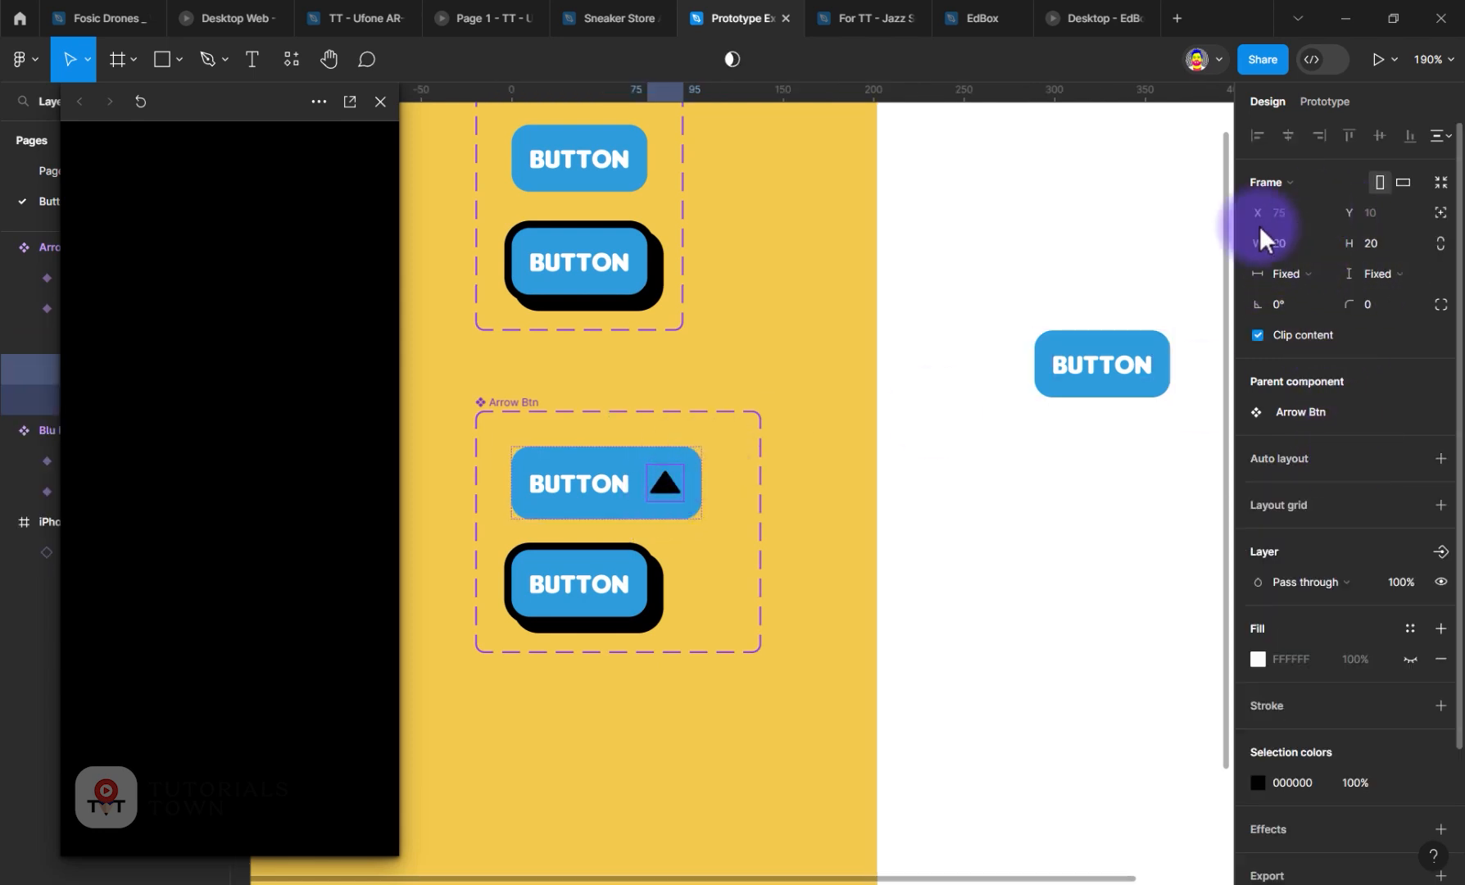
type("90")
key("Return")
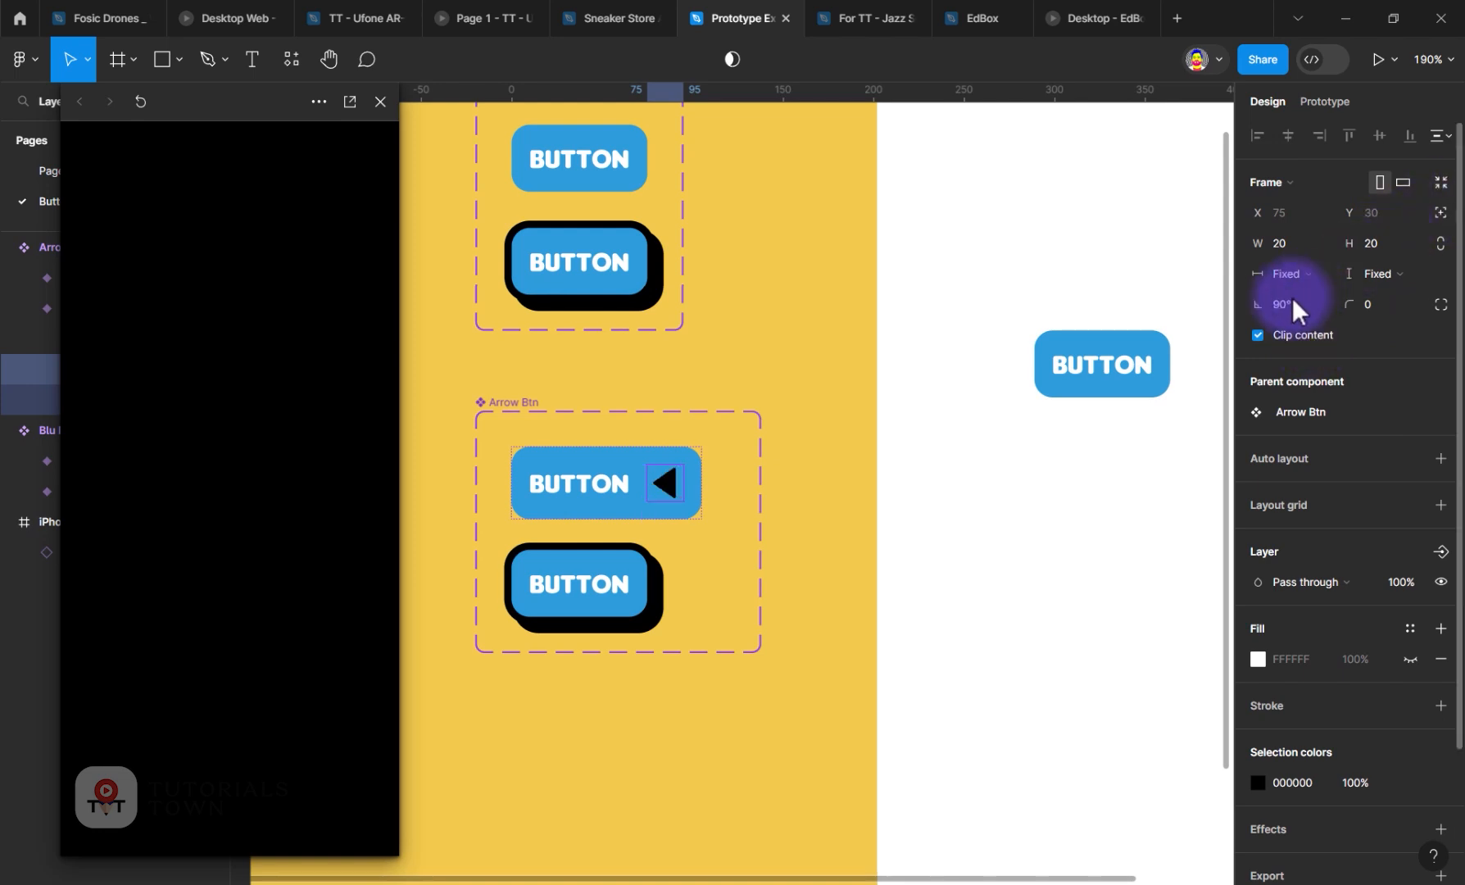
type("-90")
key("Return")
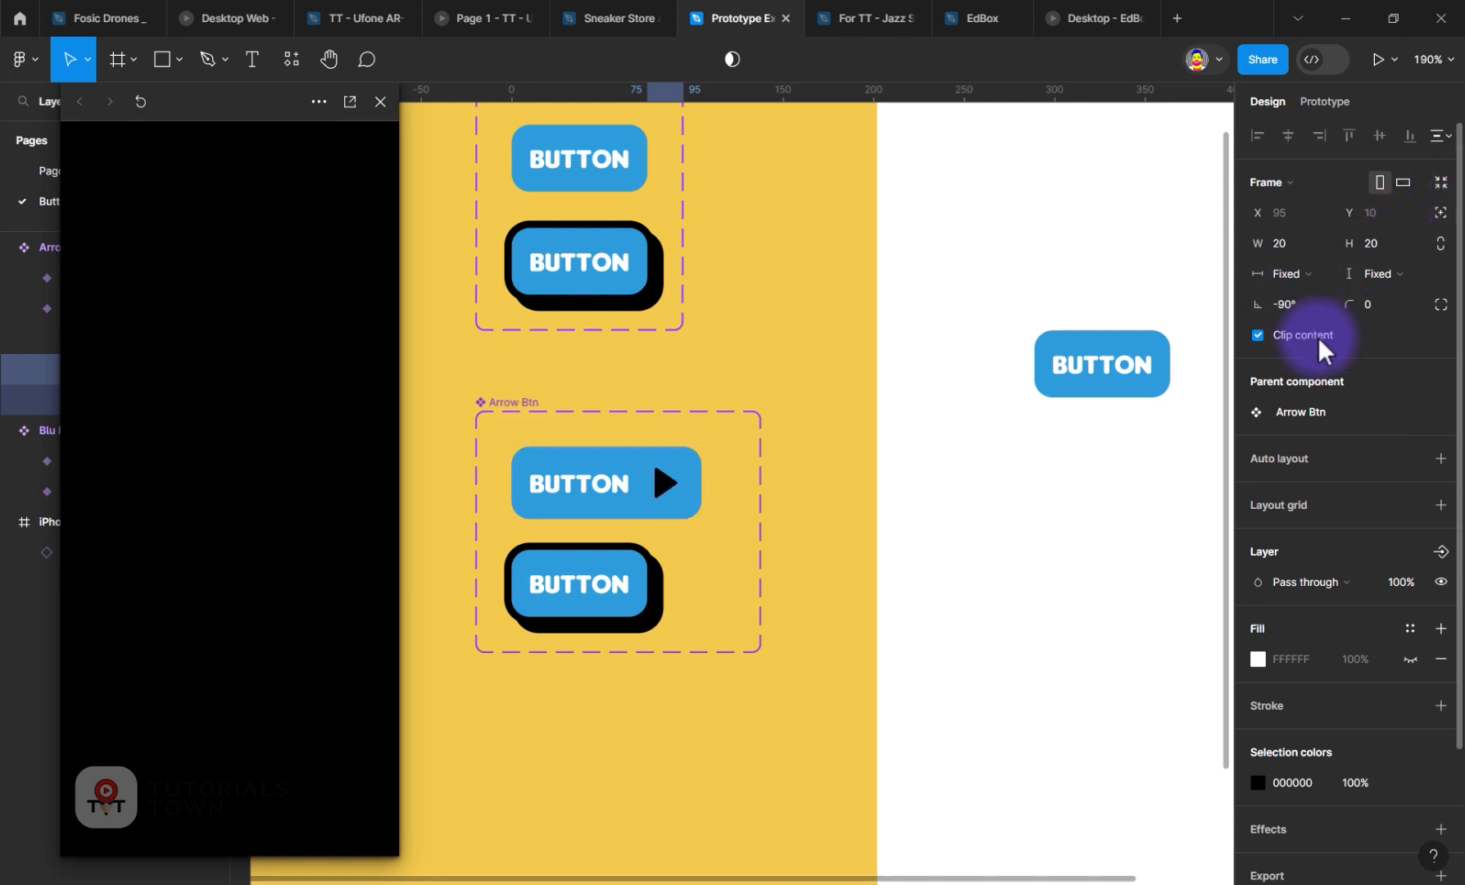
Step: Reduce the auto layout spacing between the label and the arrow in the Default variant to -2
left_click(621, 488)
left_click(638, 474)
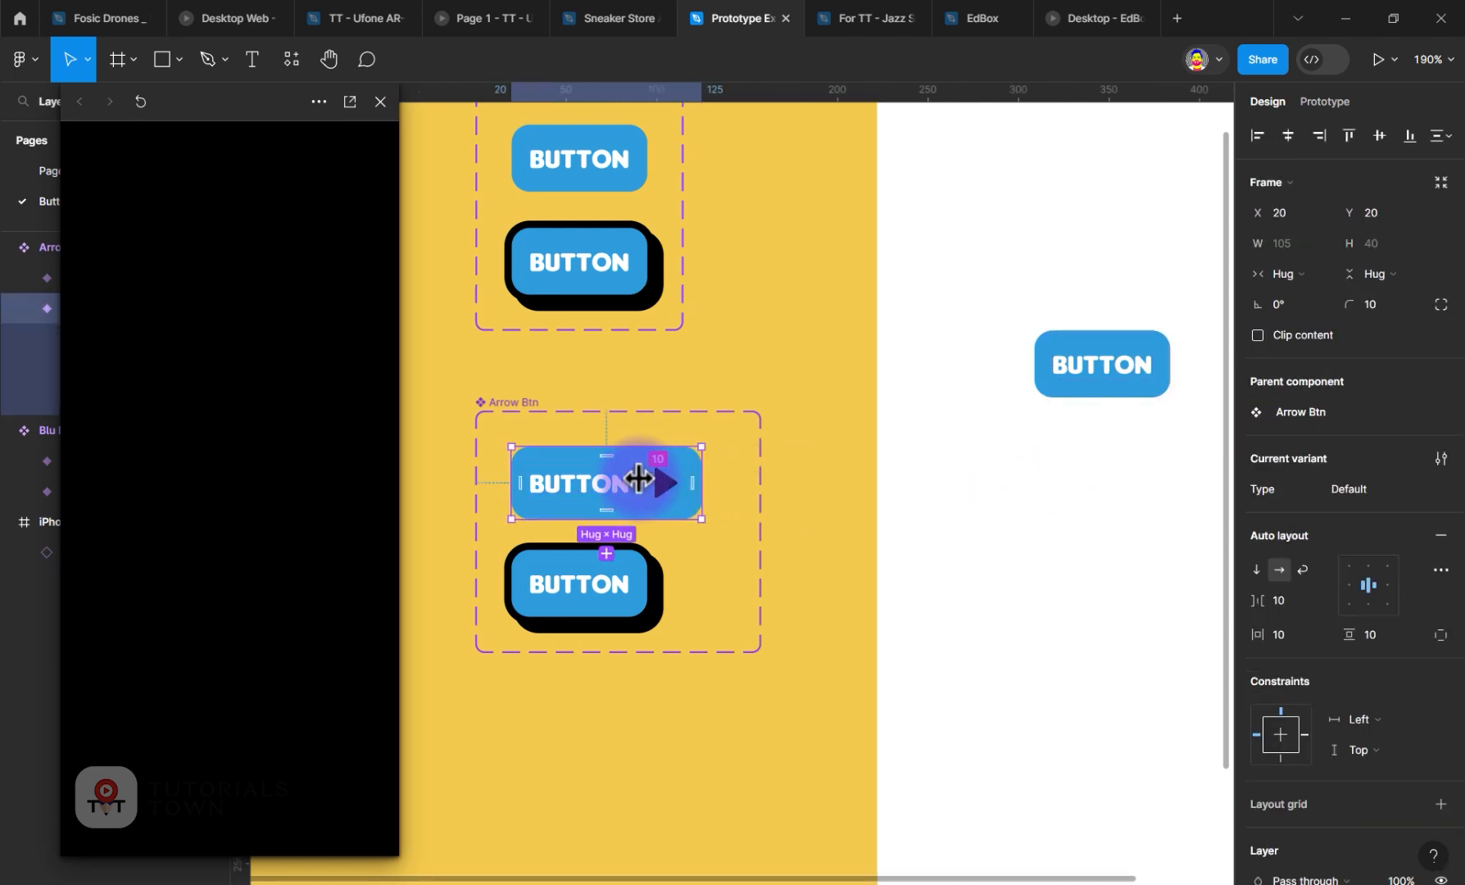
left_click_drag(635, 477, 626, 478)
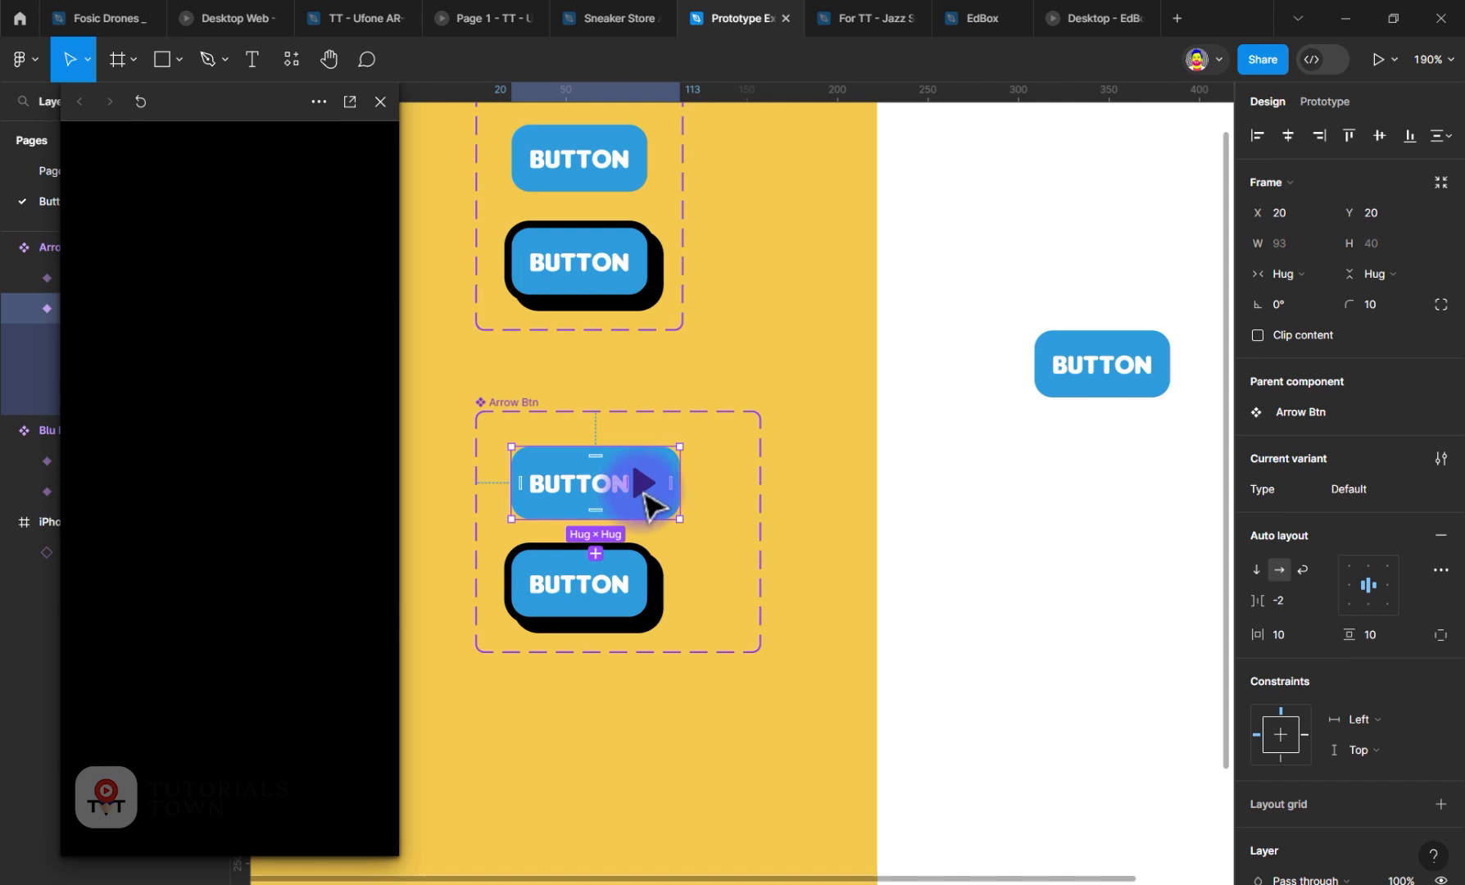
Step: Duplicate the arrow icon in front of the label and rotate the copy to 90°
left_click(645, 490)
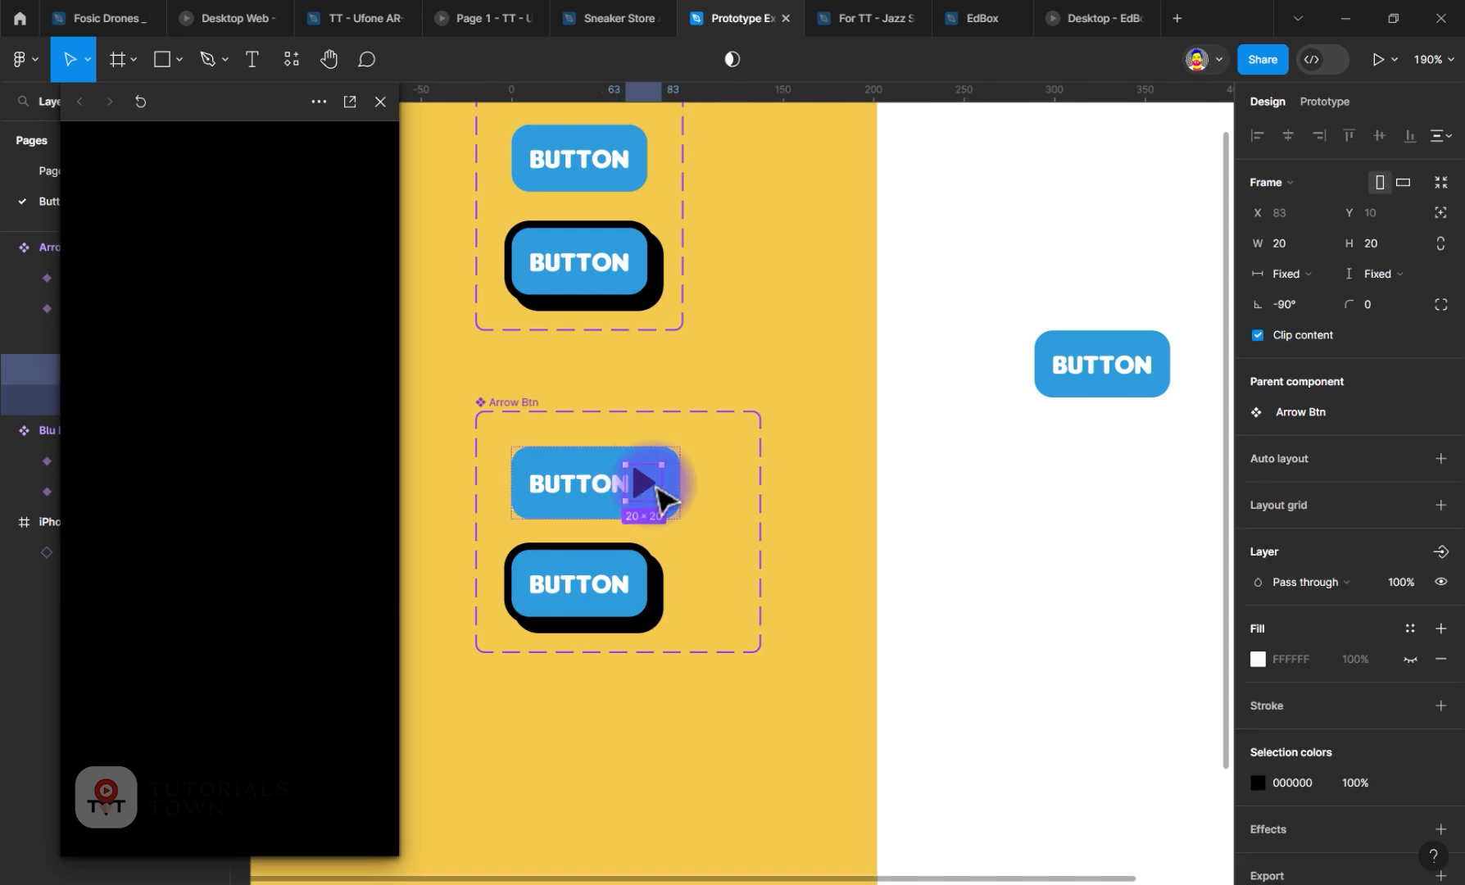
left_click_drag(646, 490, 529, 492)
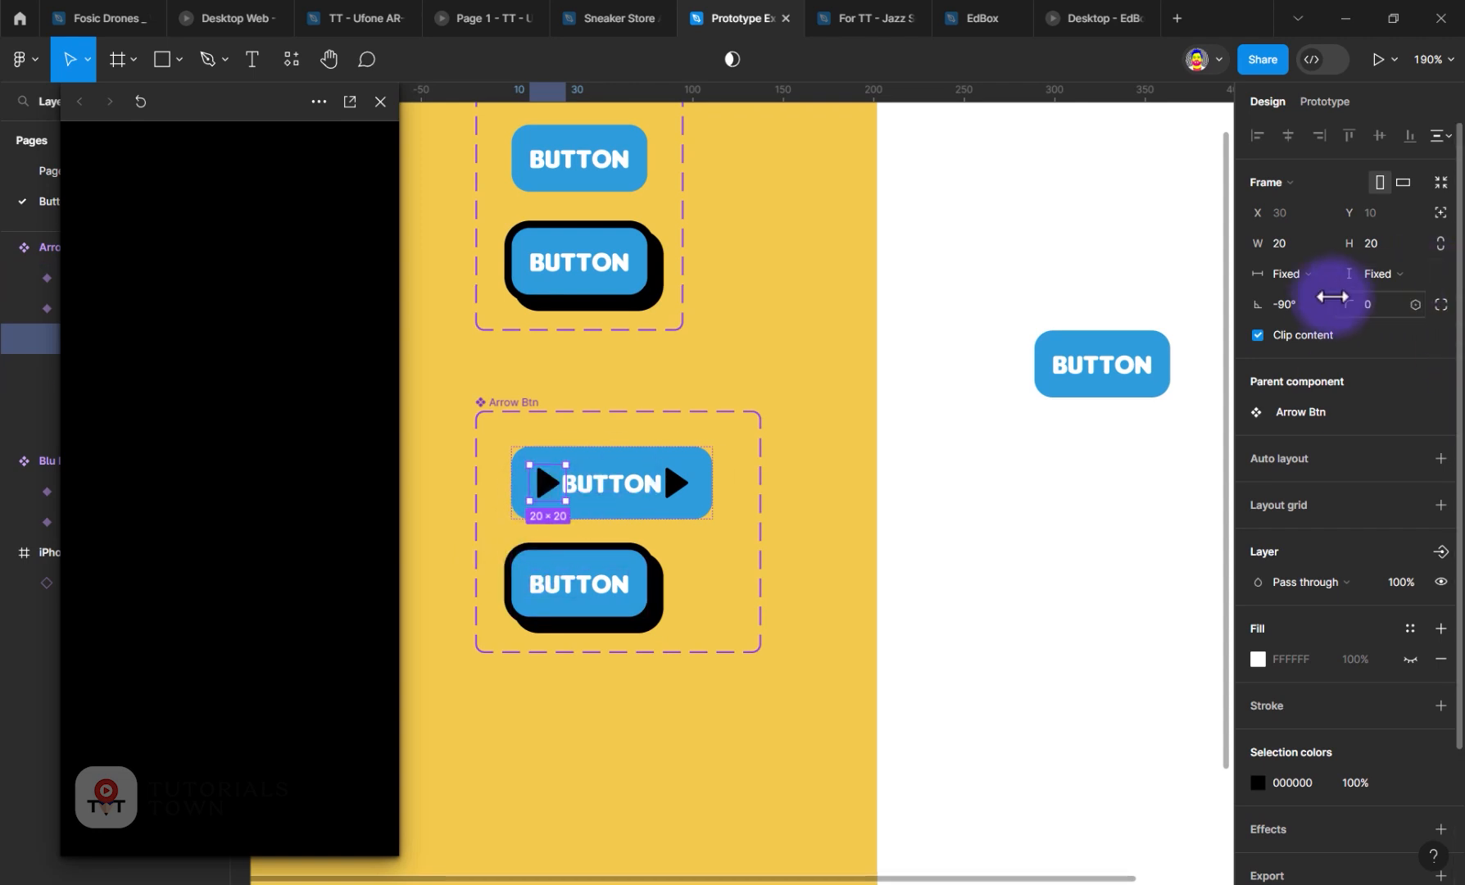
type("90")
left_click(655, 495)
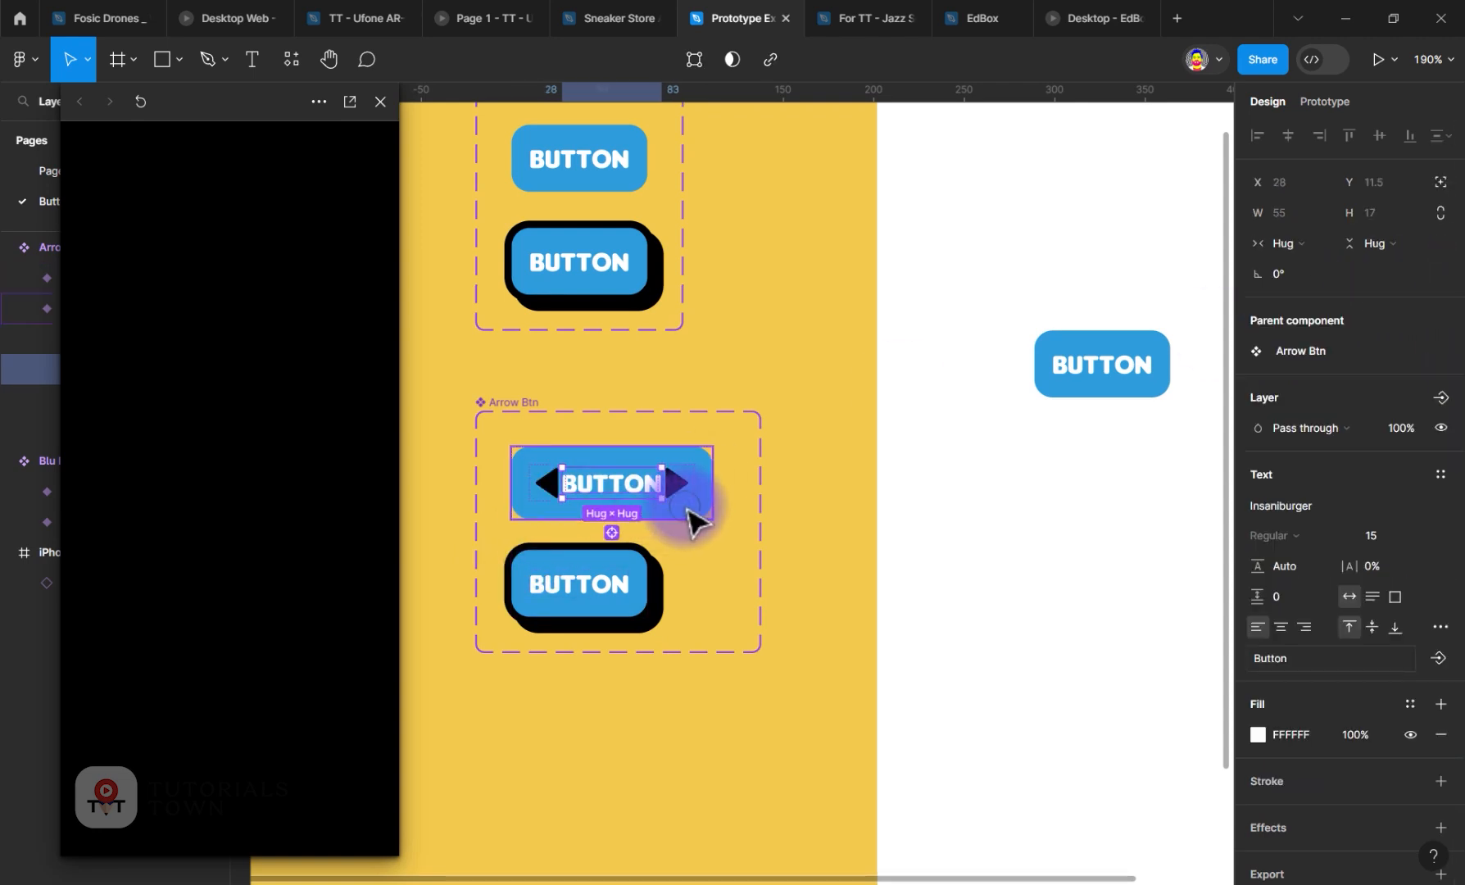
Step: Set the Default variant's auto layout item spacing to 0 and delete the Hover variant from Arrow Btn
left_click(687, 508)
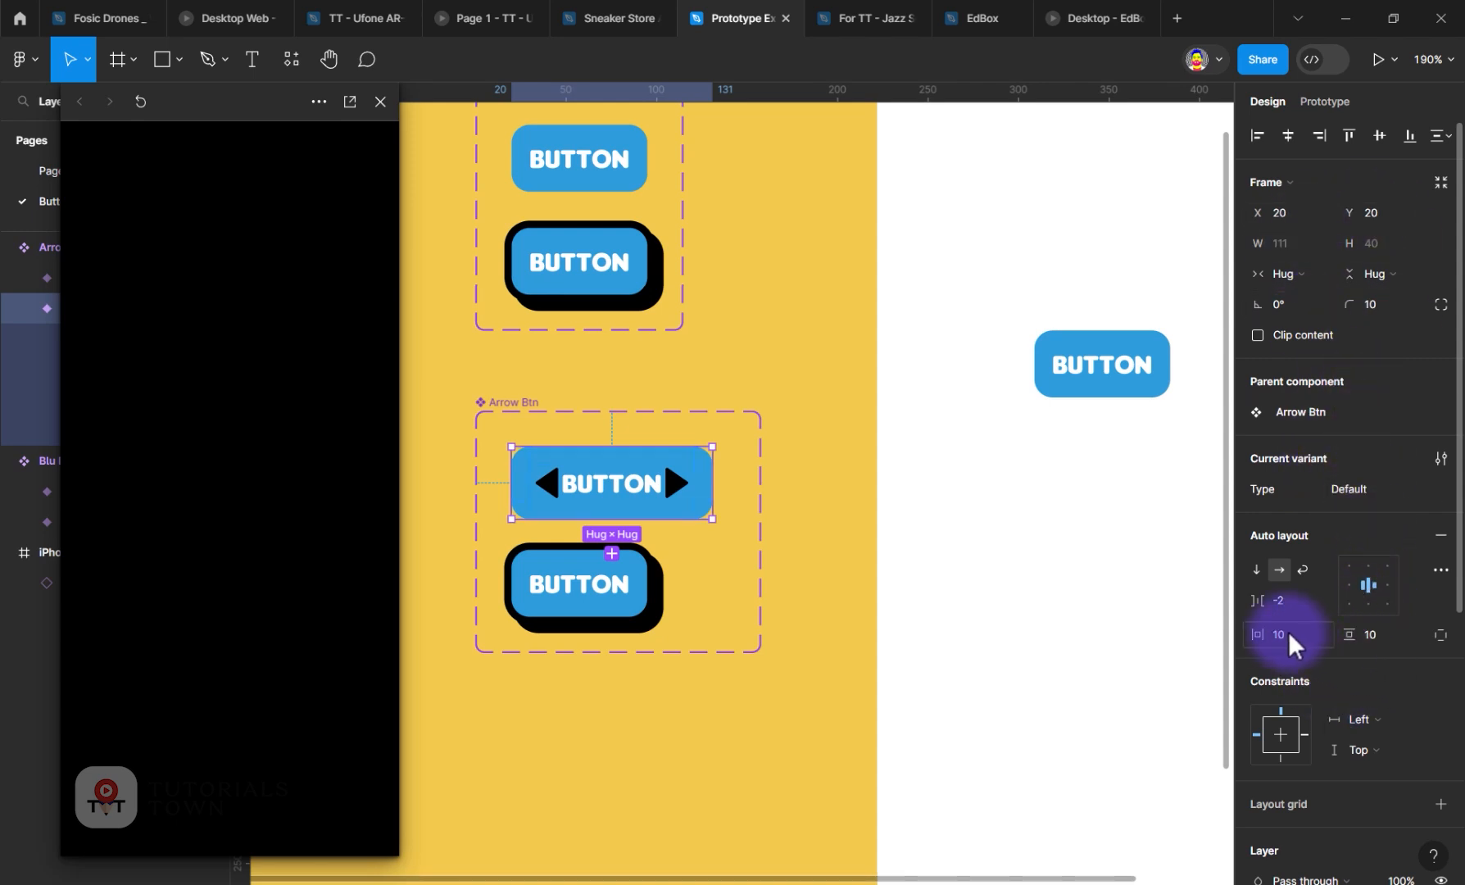
type("0")
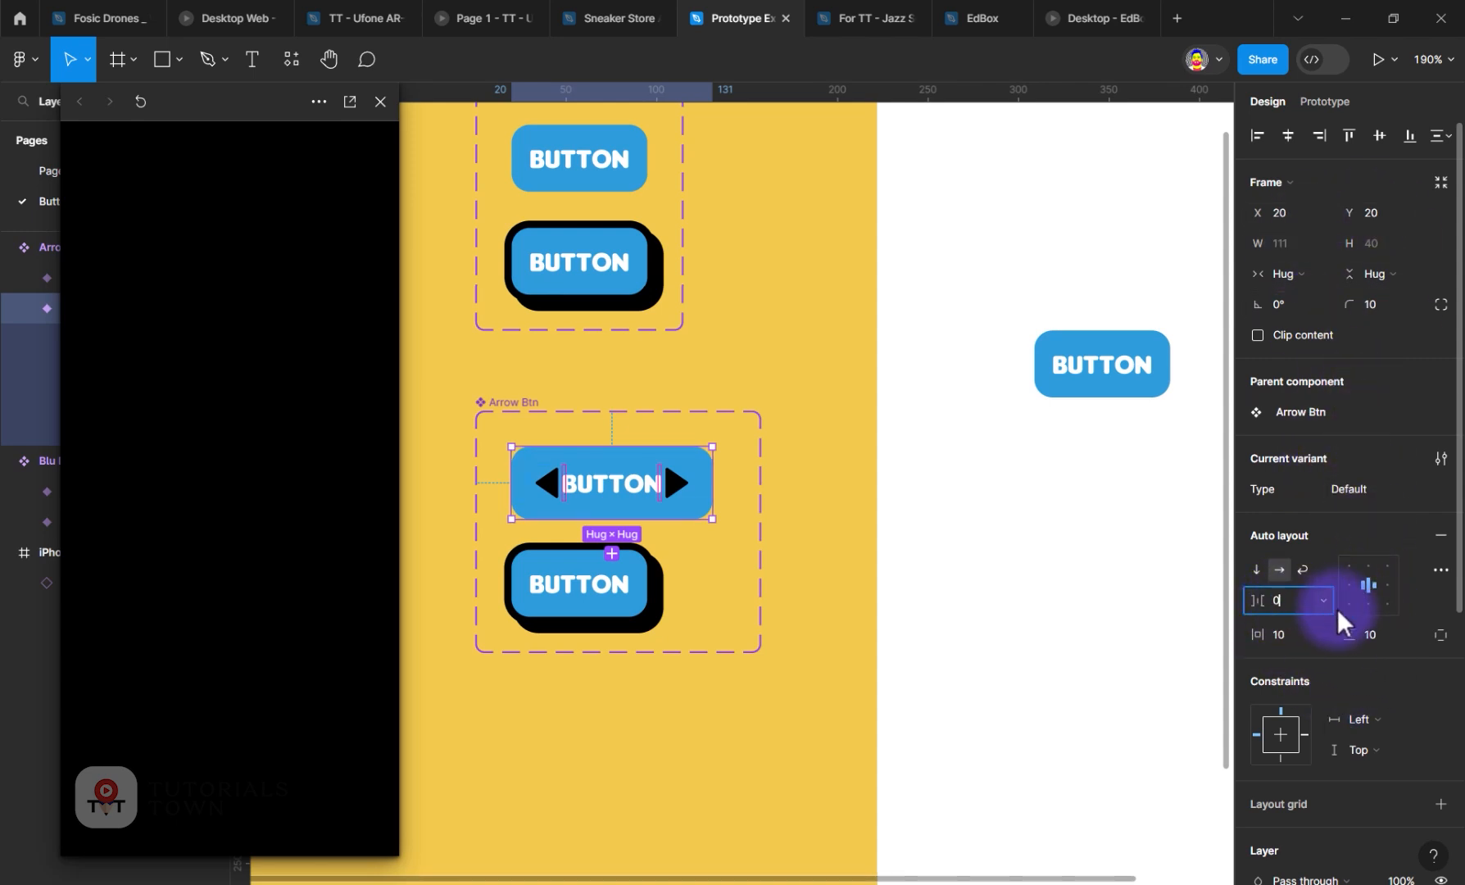
key("Return")
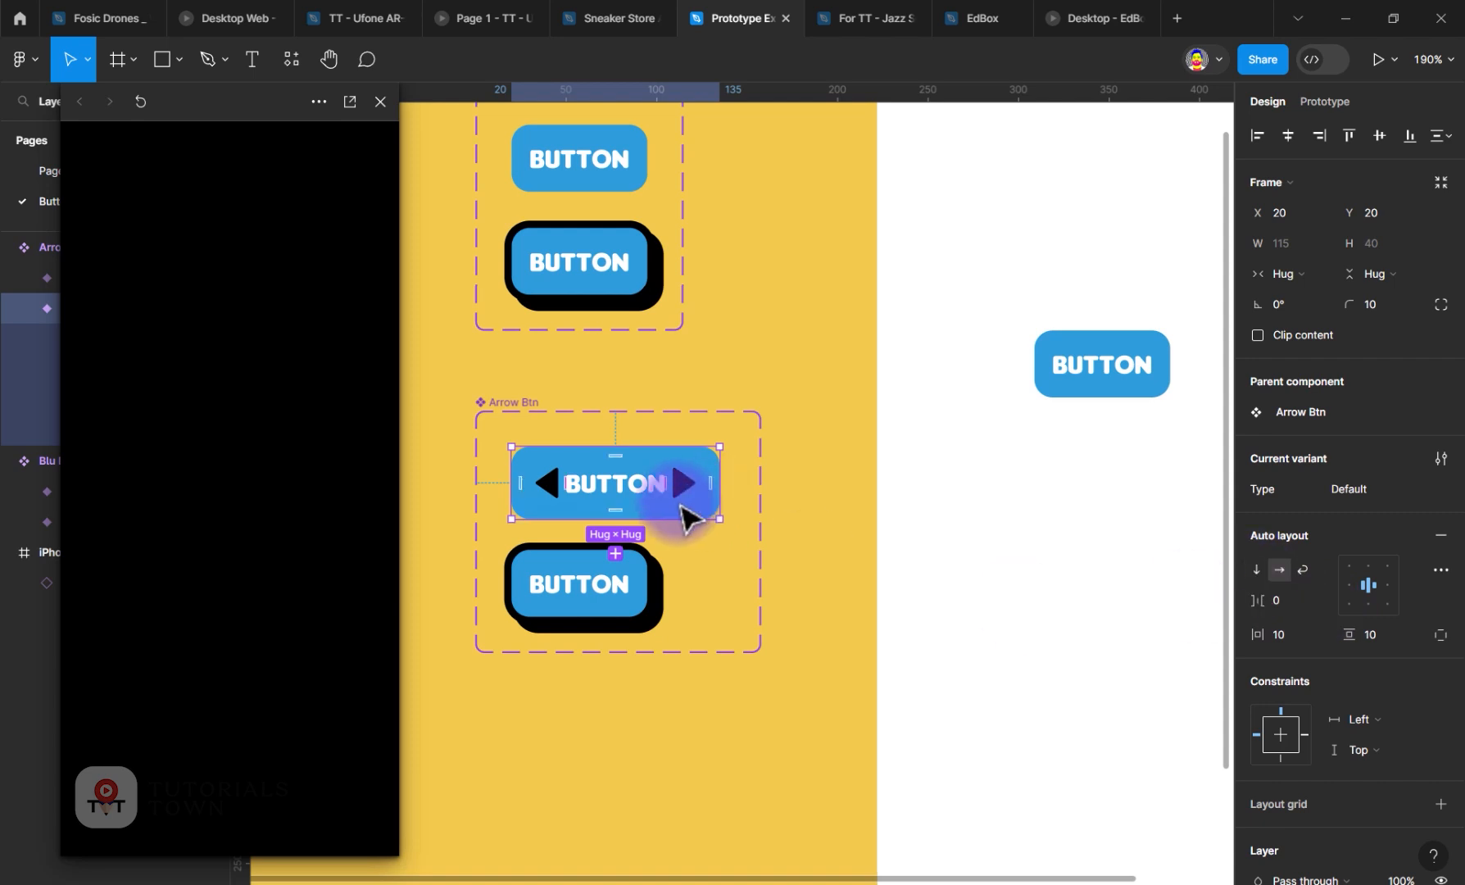
left_click(629, 608)
key("Delete")
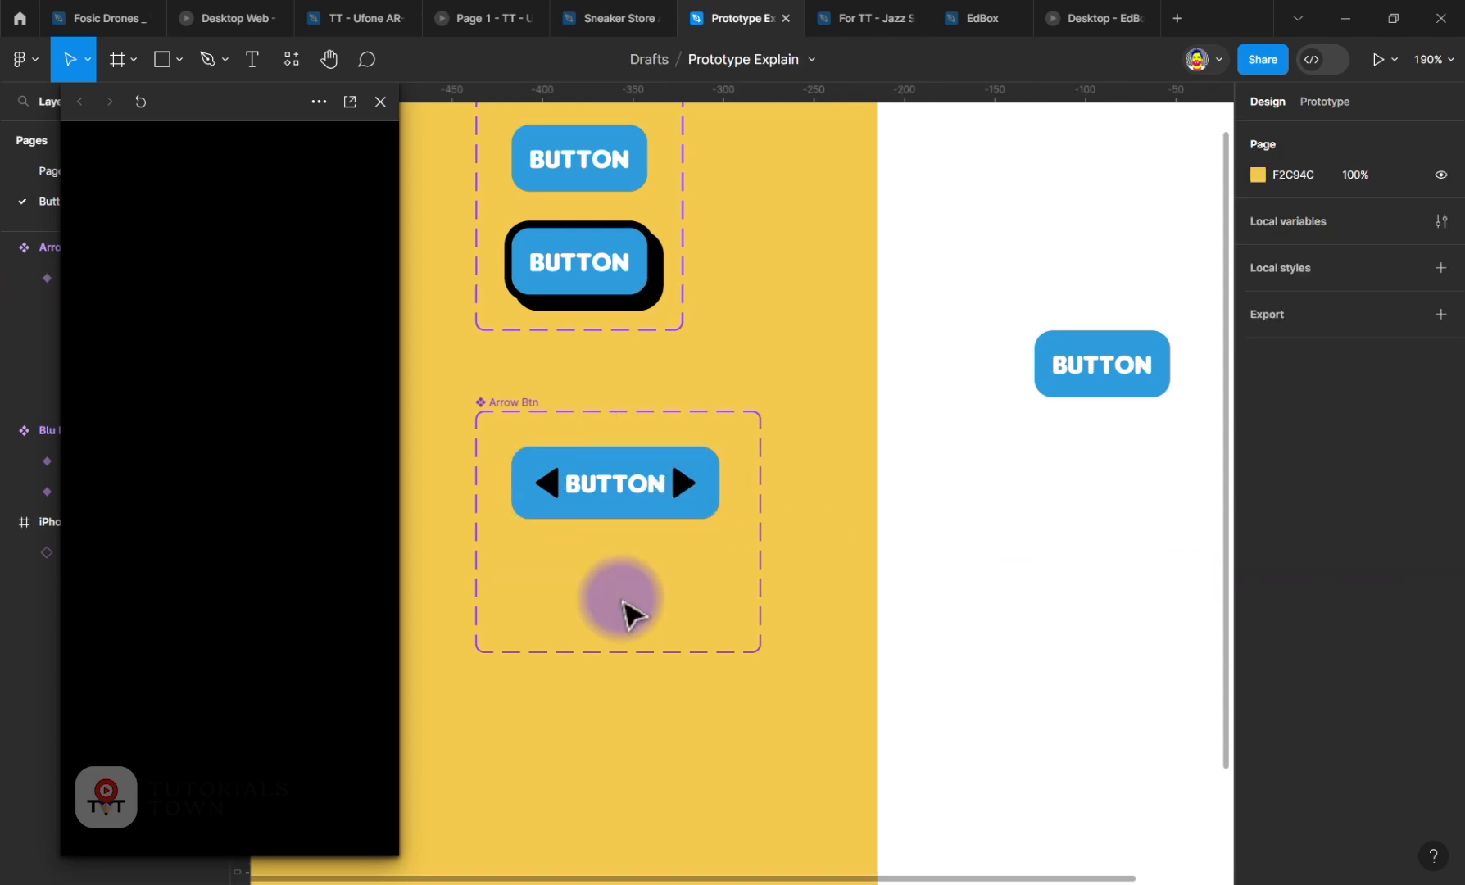
Step: Set the Default variant of Arrow Btn to a fixed width of 130
left_click(586, 514)
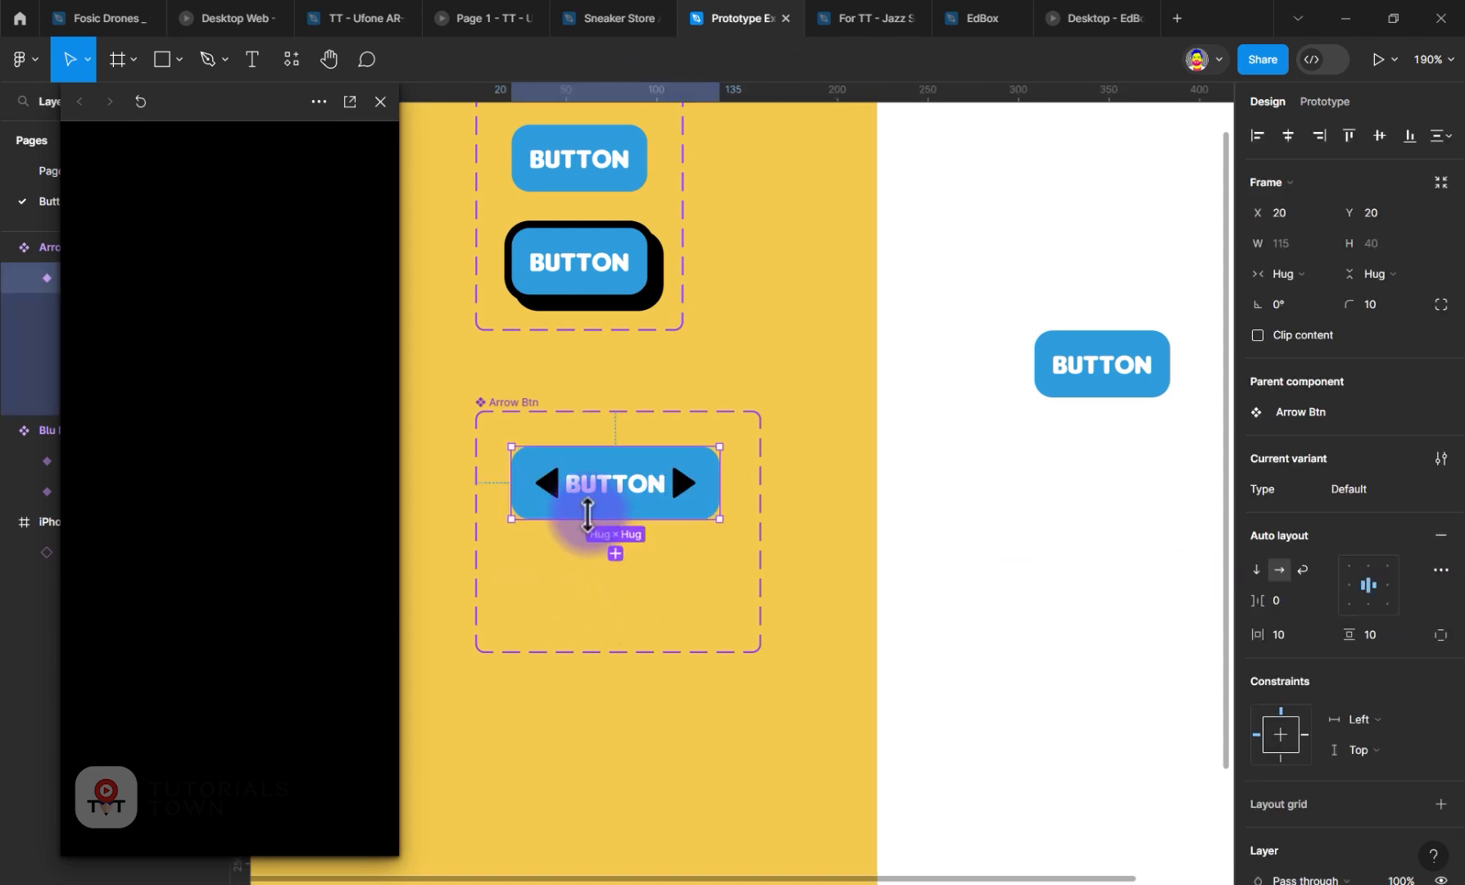
left_click(671, 509)
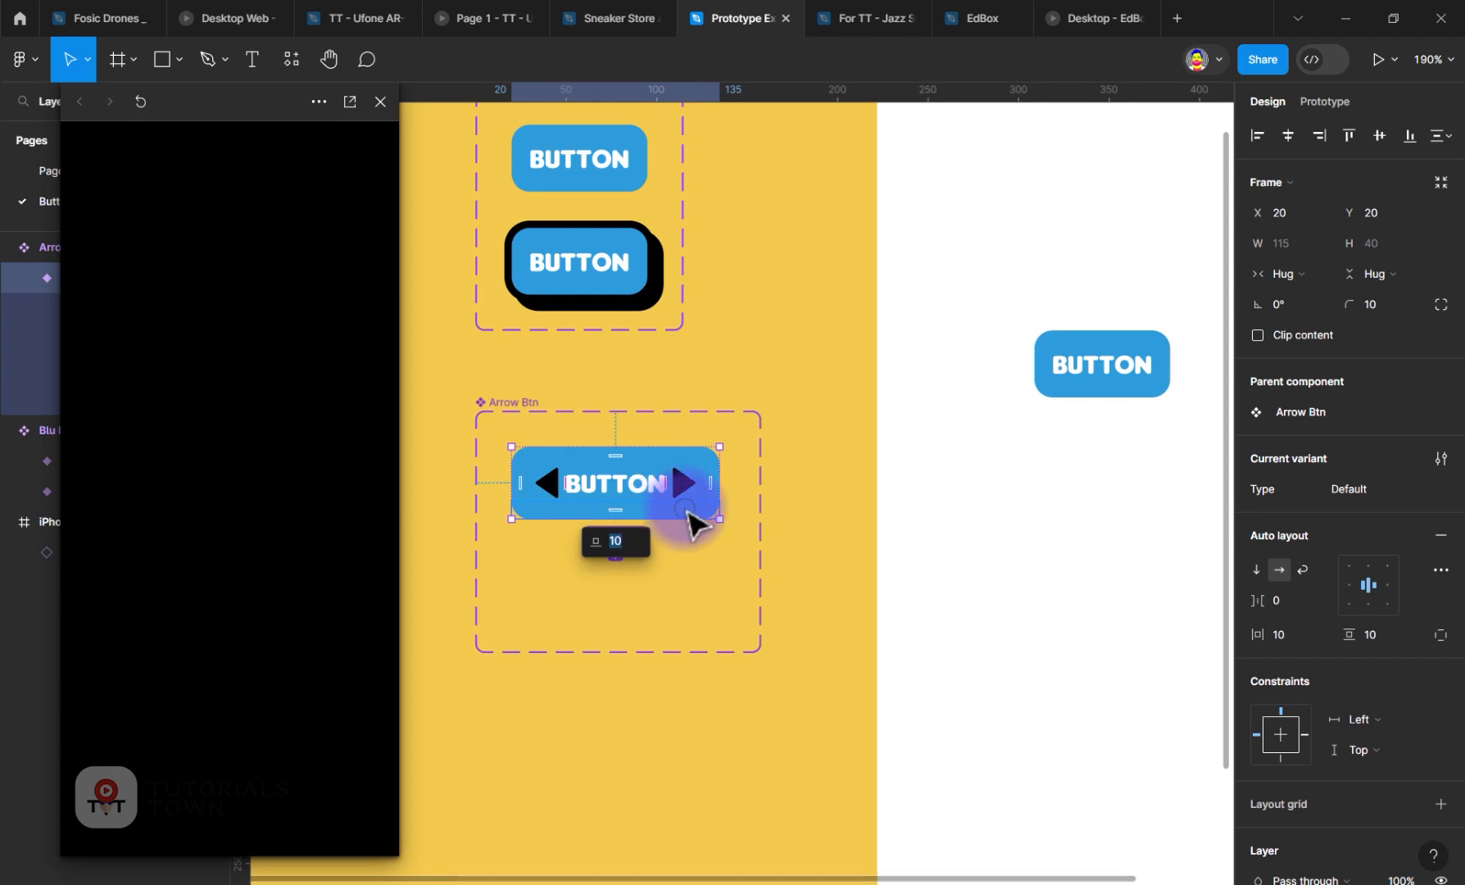
left_click(1288, 287)
left_click(1312, 252)
left_click(1290, 249)
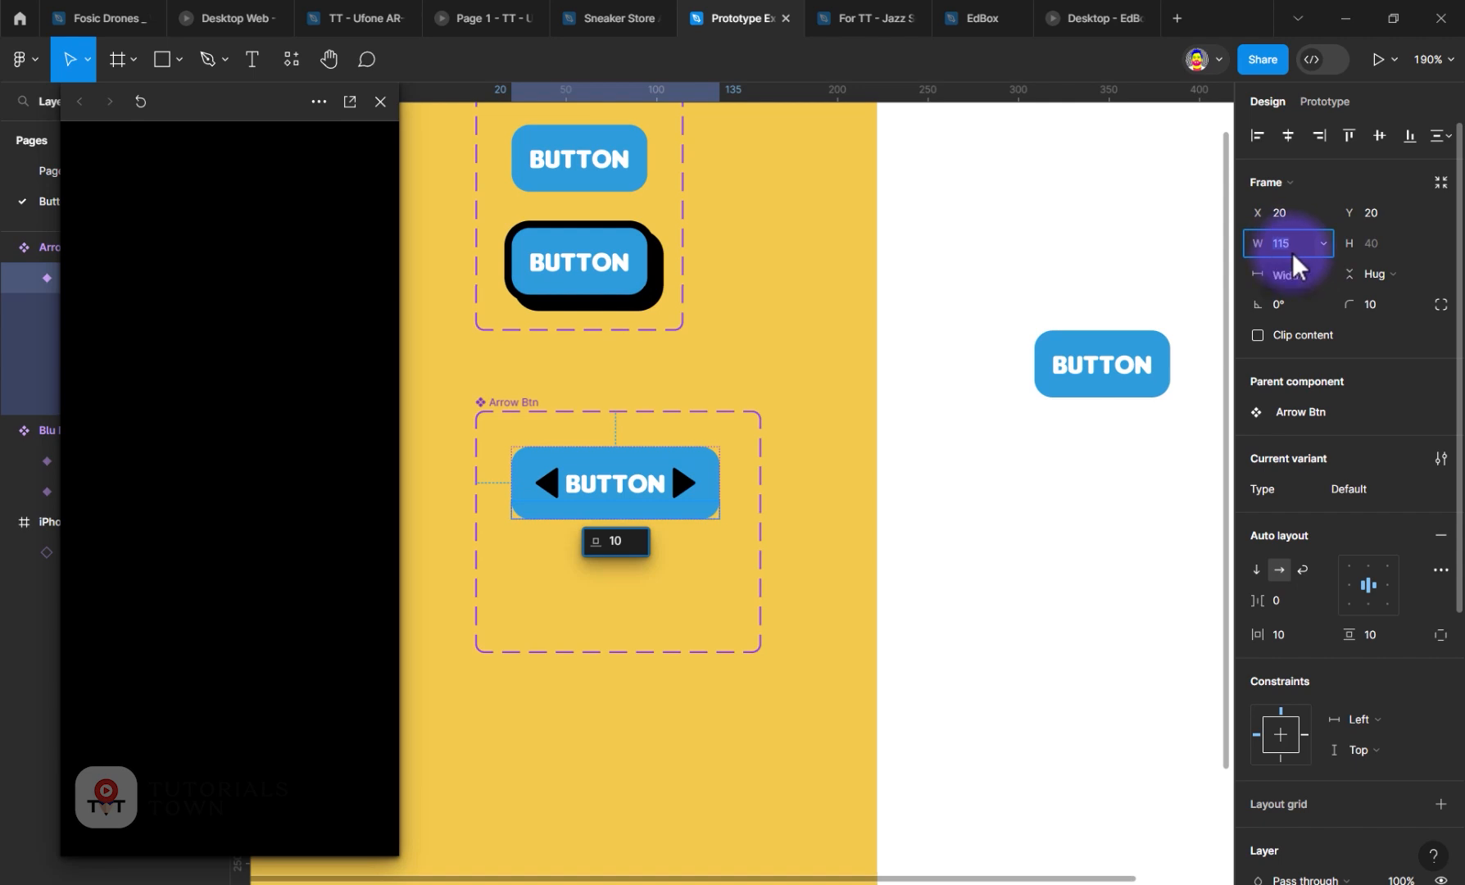
type("200")
key("Return")
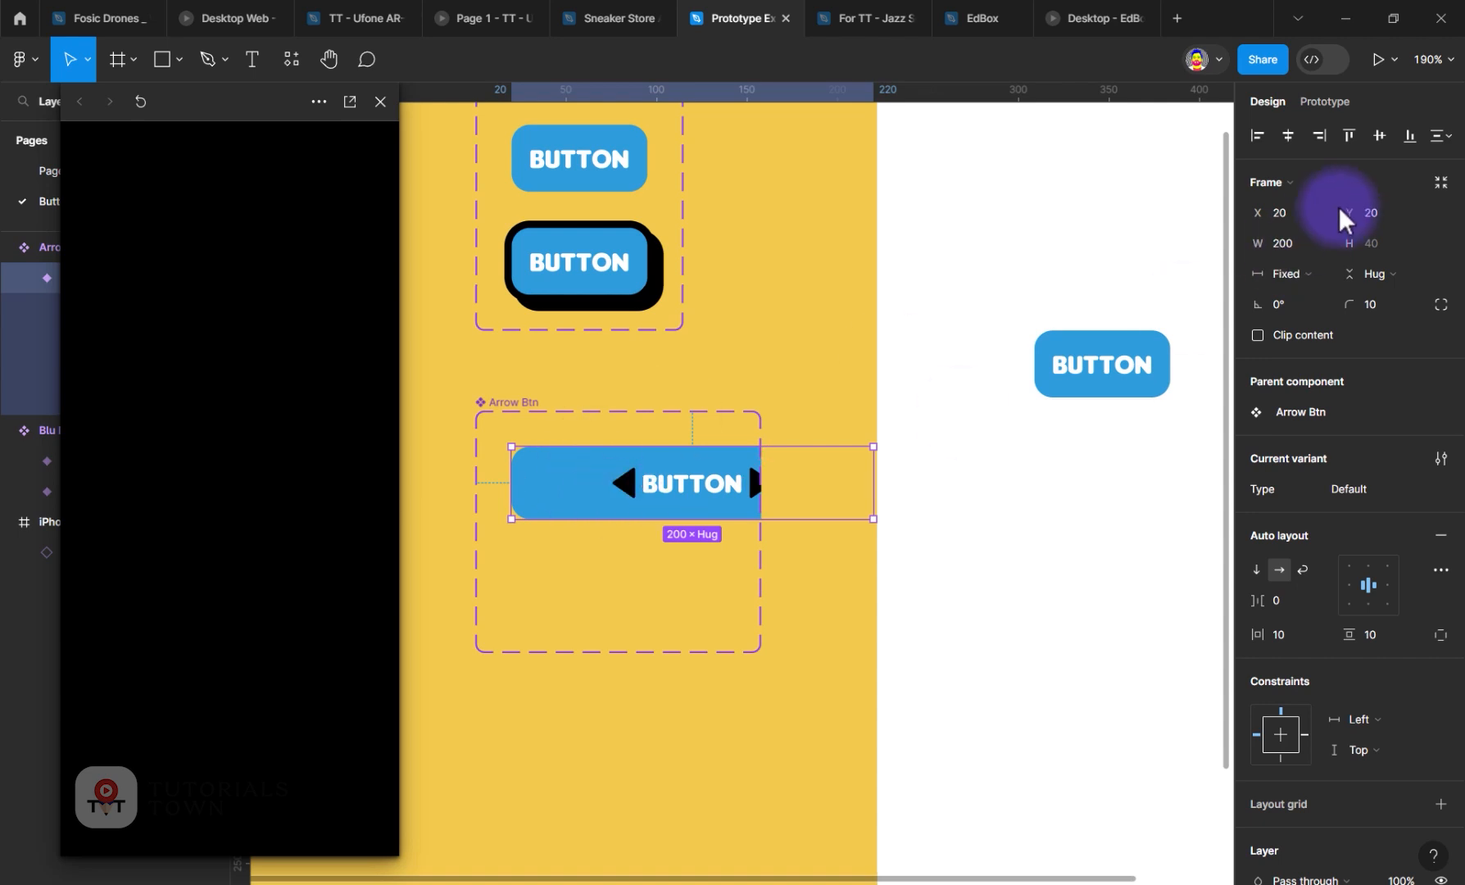
left_click(1308, 240)
type("160")
key("Return")
type("13")
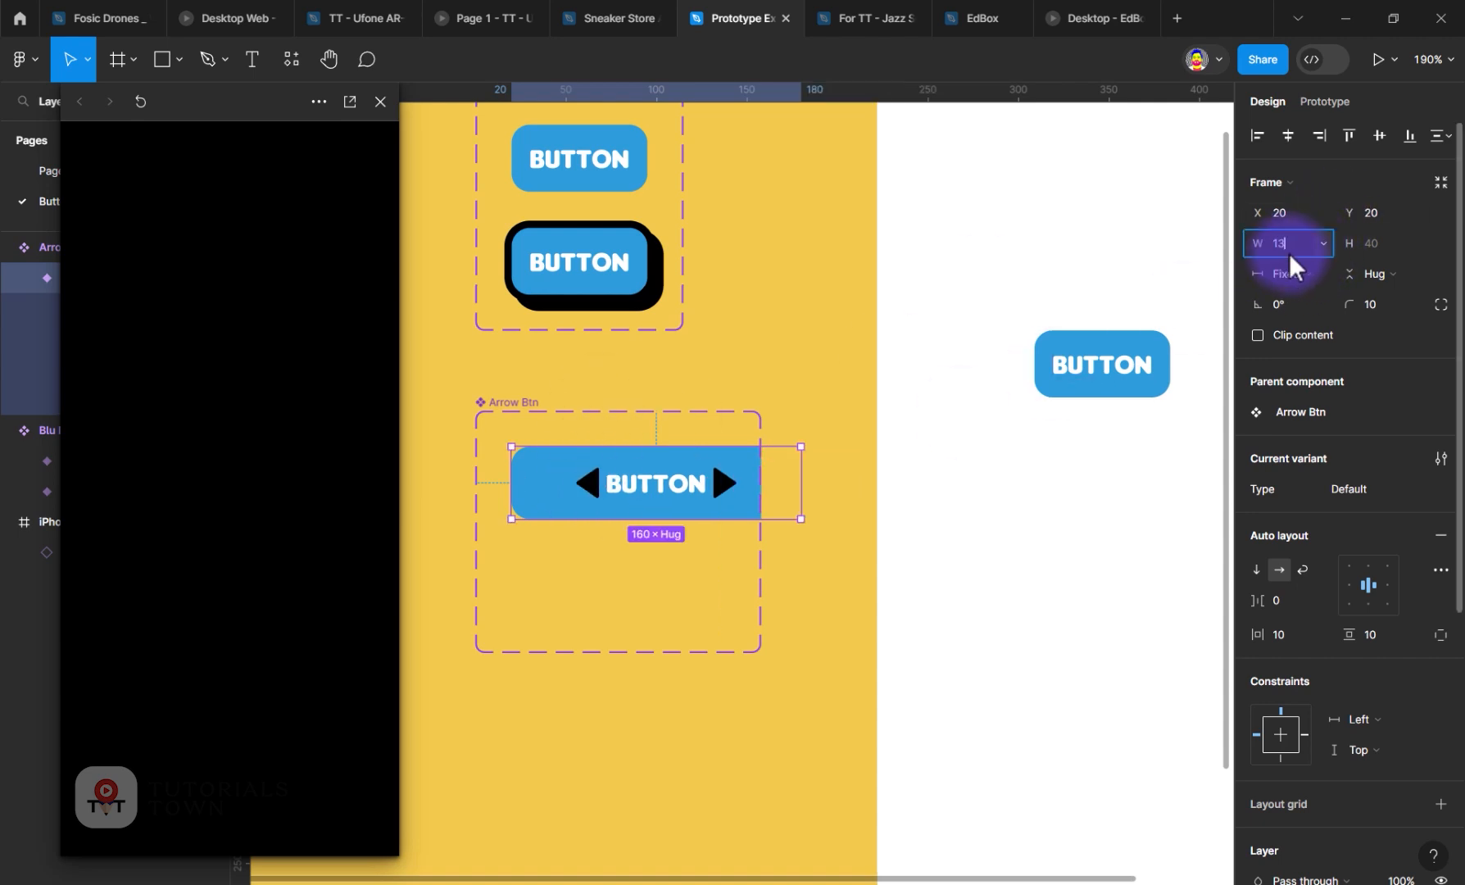
type("0")
key("Return")
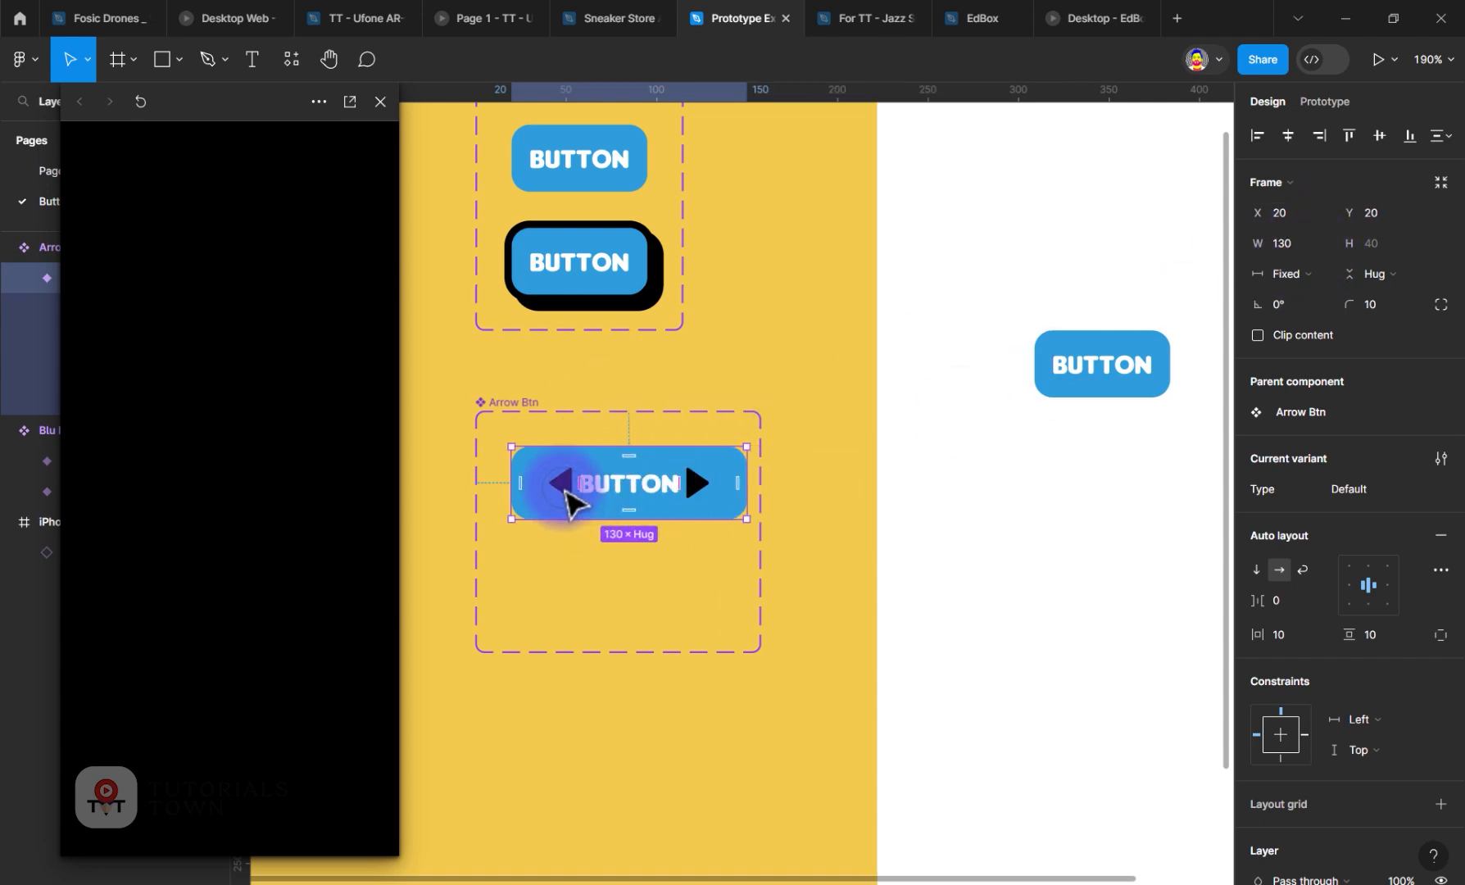
Step: Recolor both arrow icons with the Yellow style from the Designatic Colors library, then deselect them
left_click(565, 485)
left_click(697, 485, "shift")
scroll(1302, 655, "down", 2)
scroll(1298, 721, "down", 1)
left_click(1408, 618)
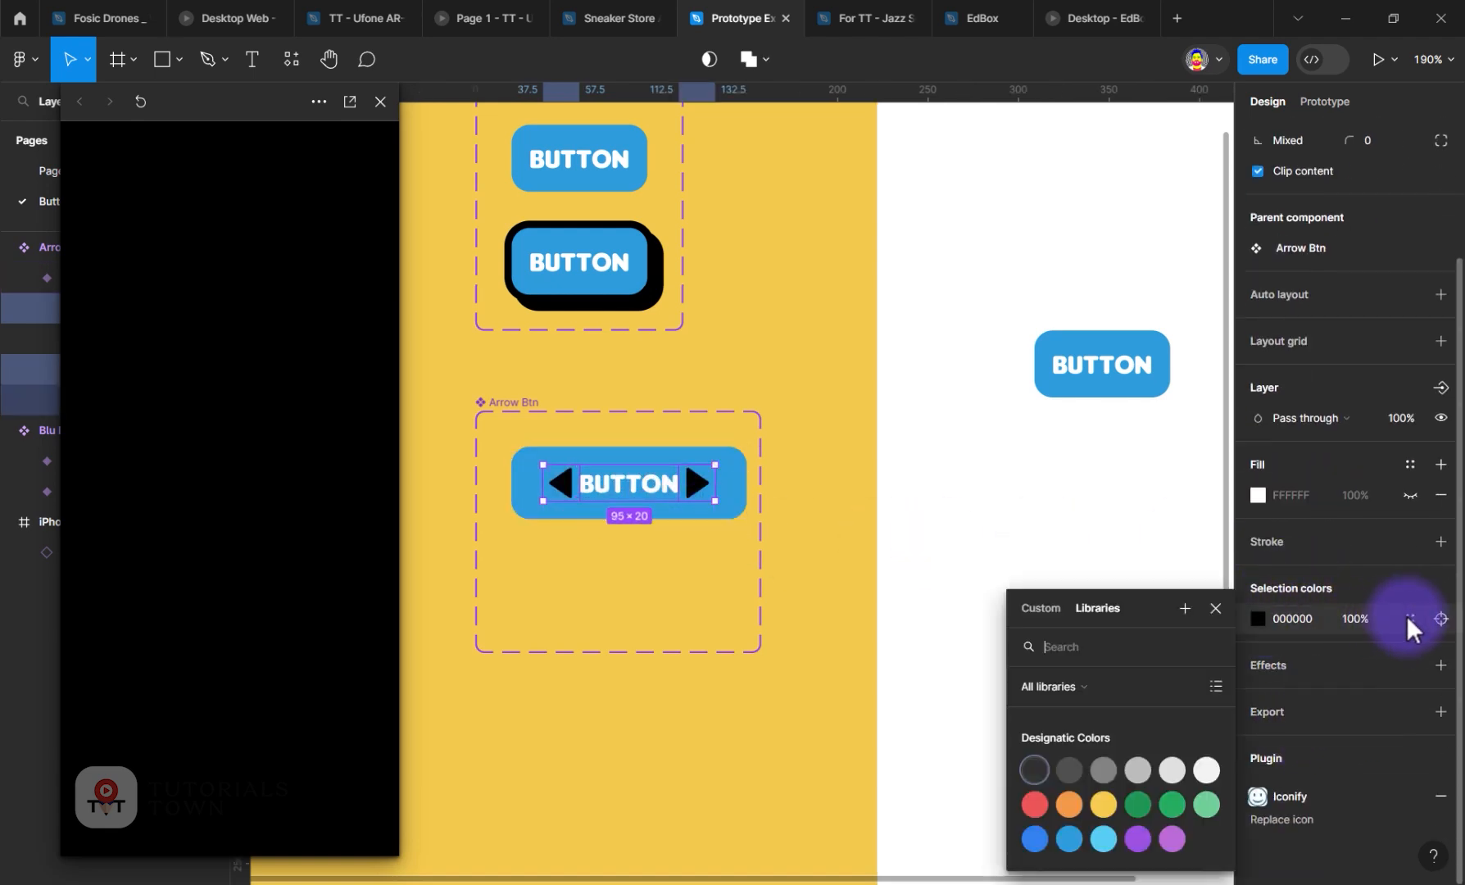
left_click(1043, 839)
left_click(1104, 807)
left_click(1174, 806)
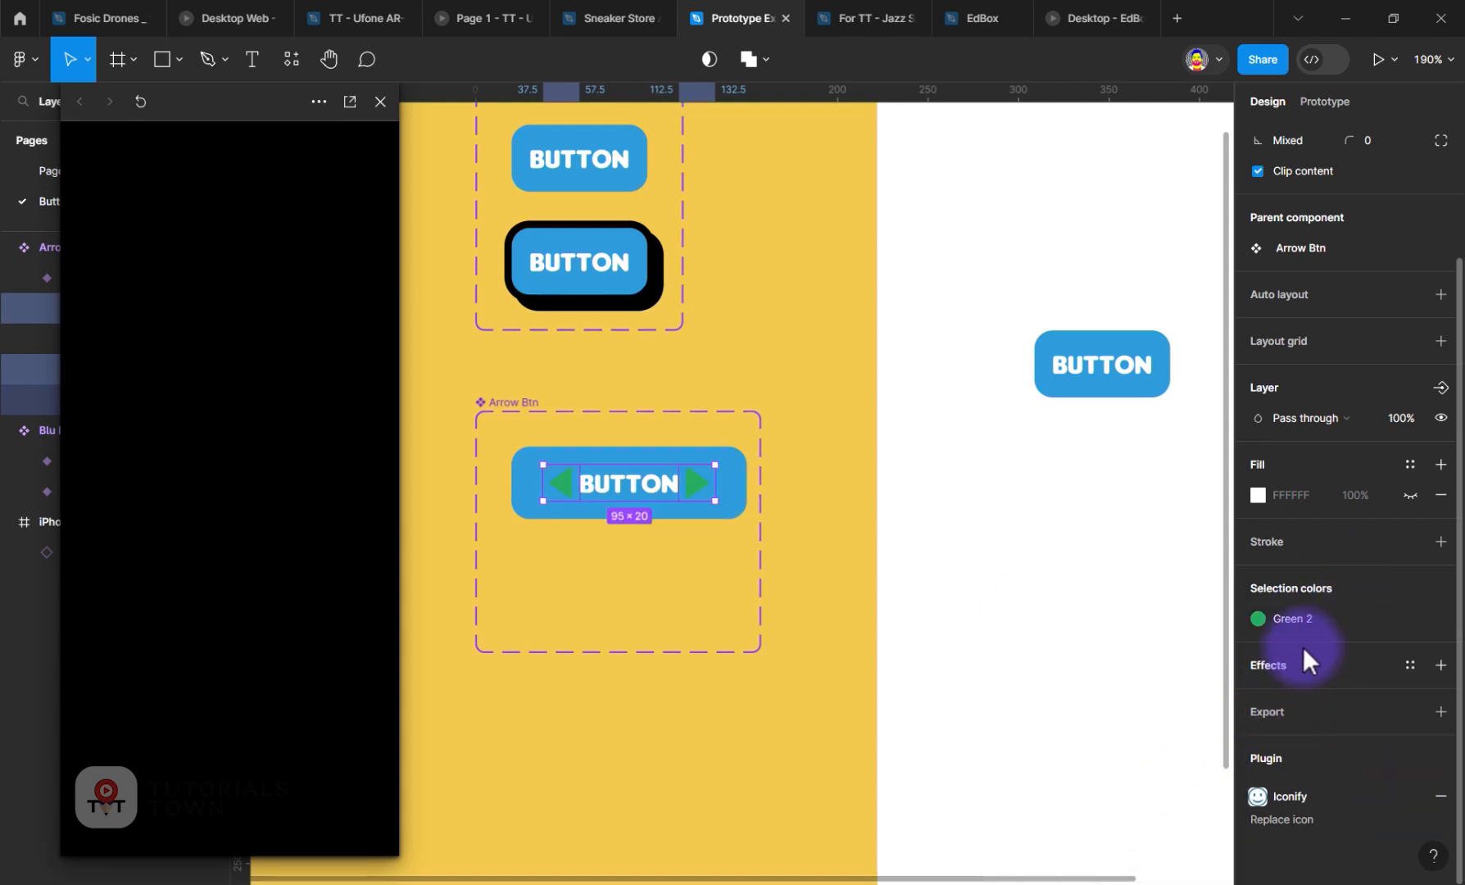
left_click(1284, 620)
left_click(1071, 803)
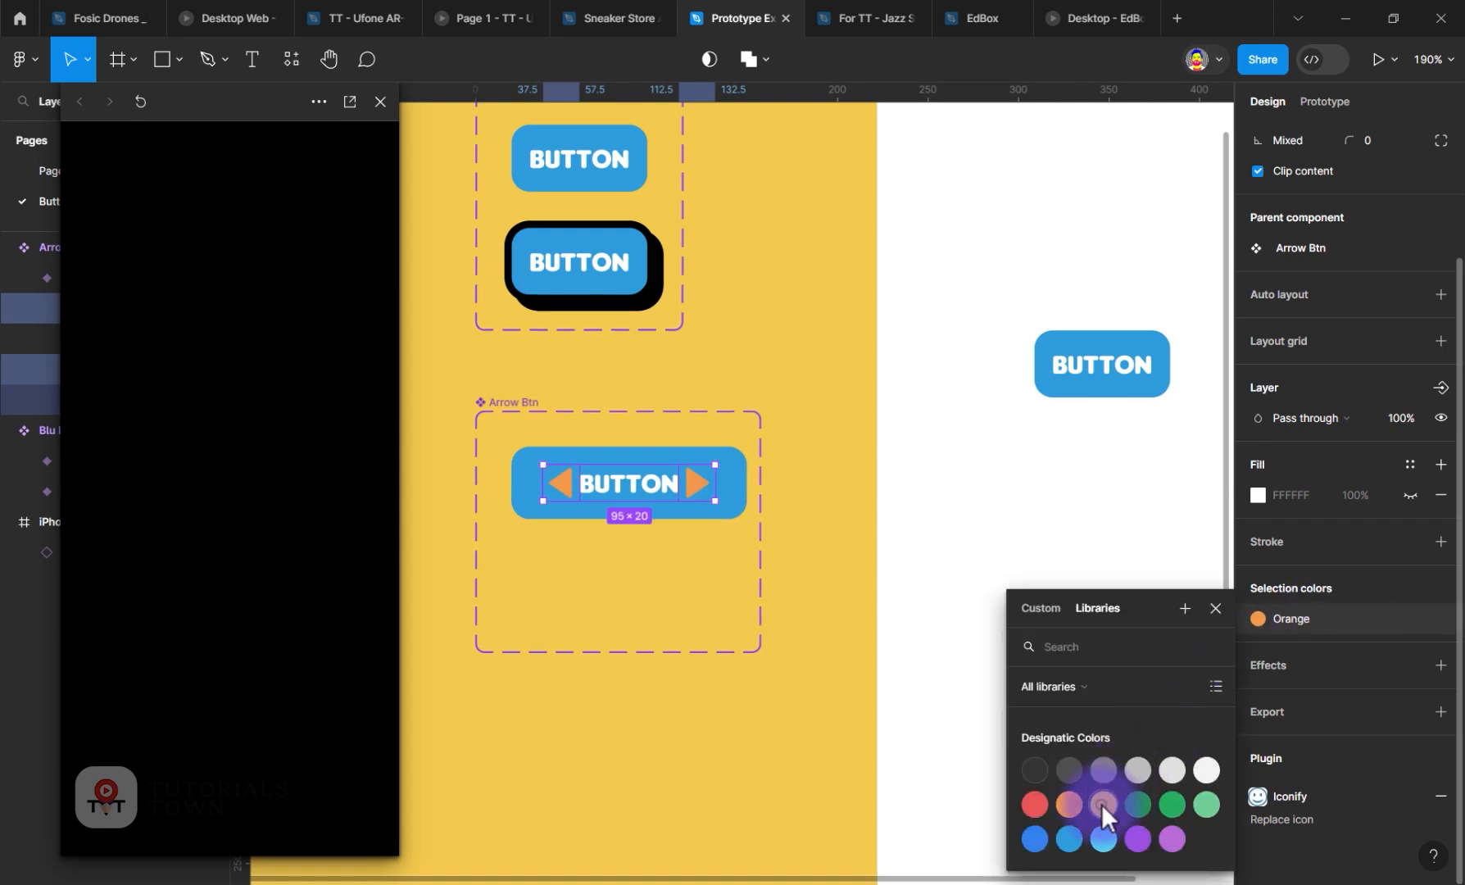
left_click(1101, 803)
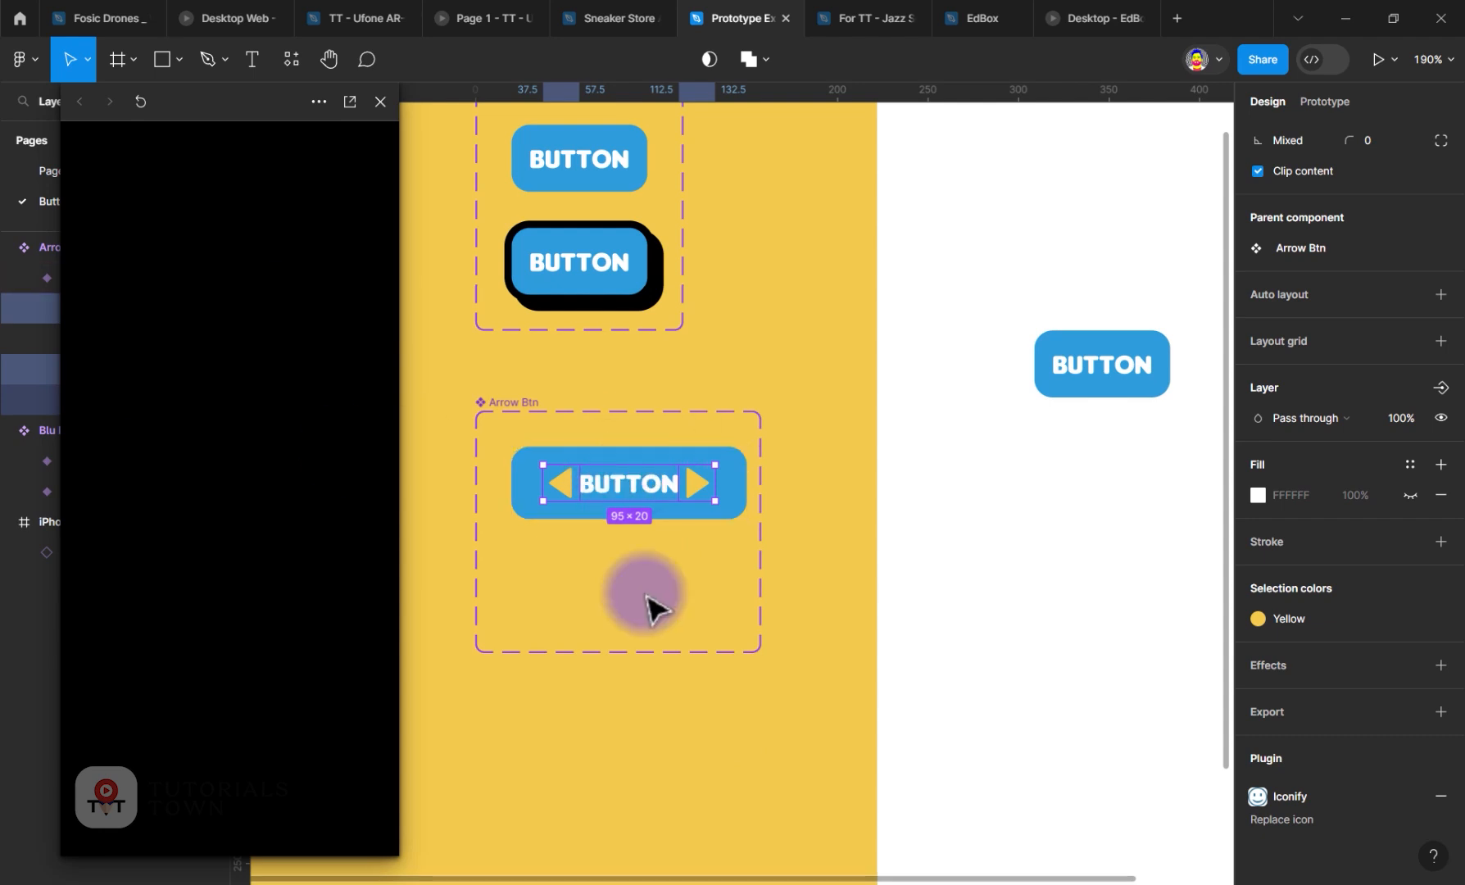
left_click(788, 529)
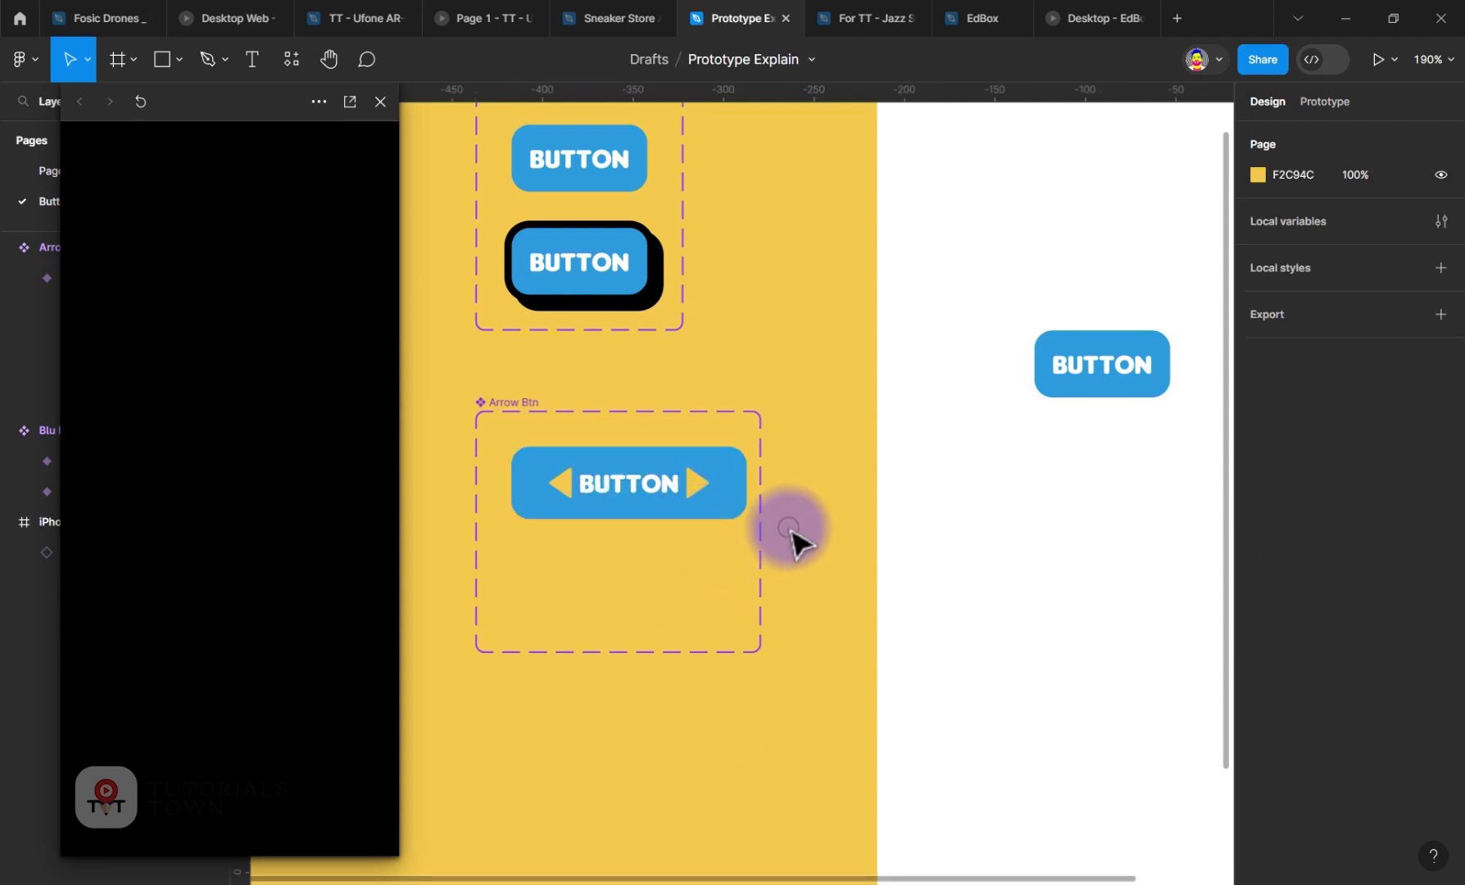
Step: Duplicate the right-pointing arrow twice to make a row of three arrows after the label
left_click(694, 498)
left_click(694, 498)
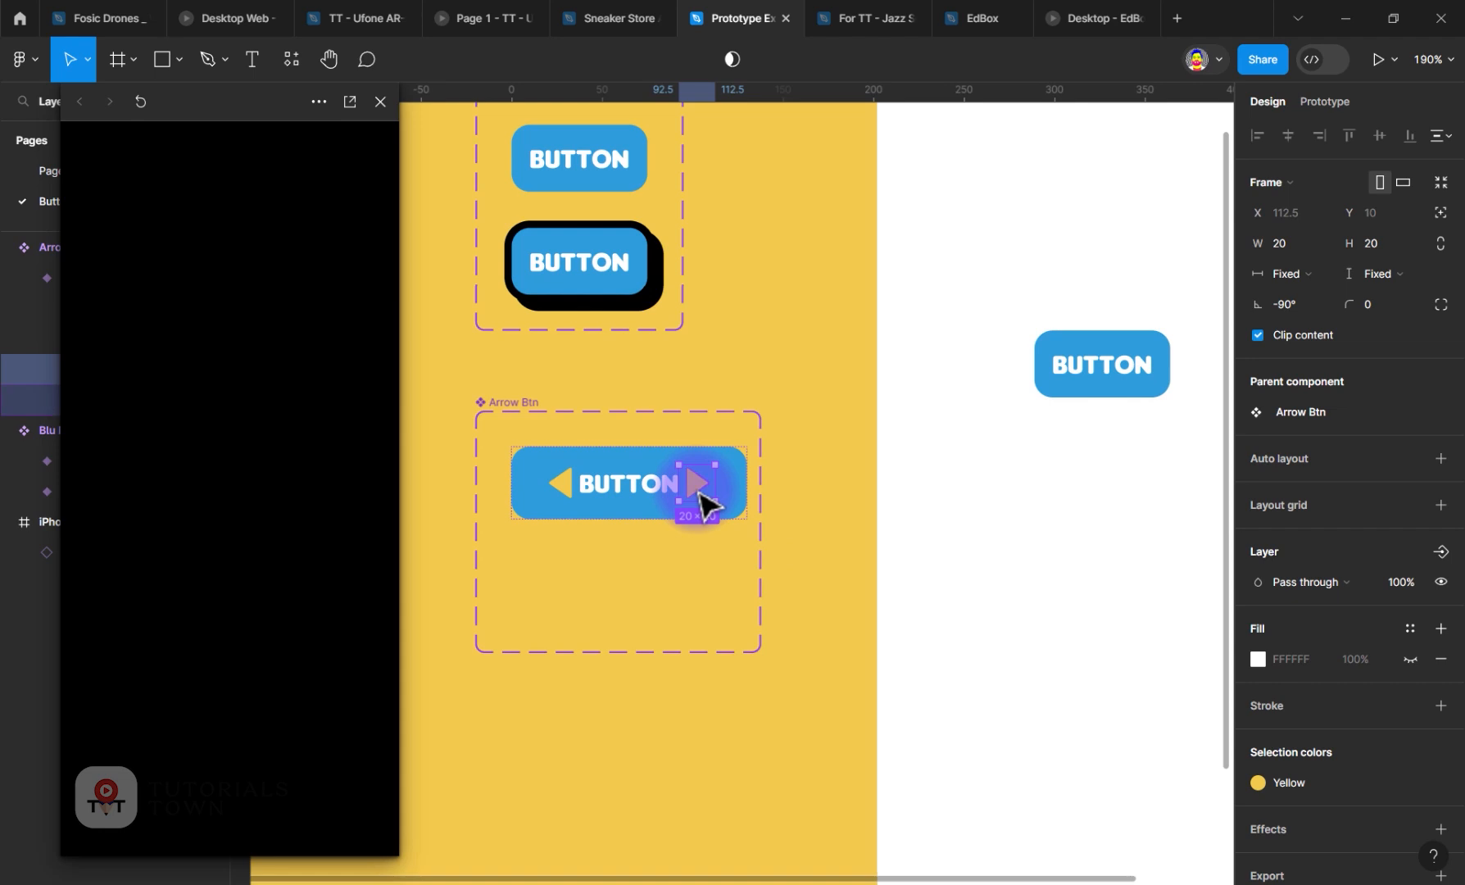
key("ctrl+d")
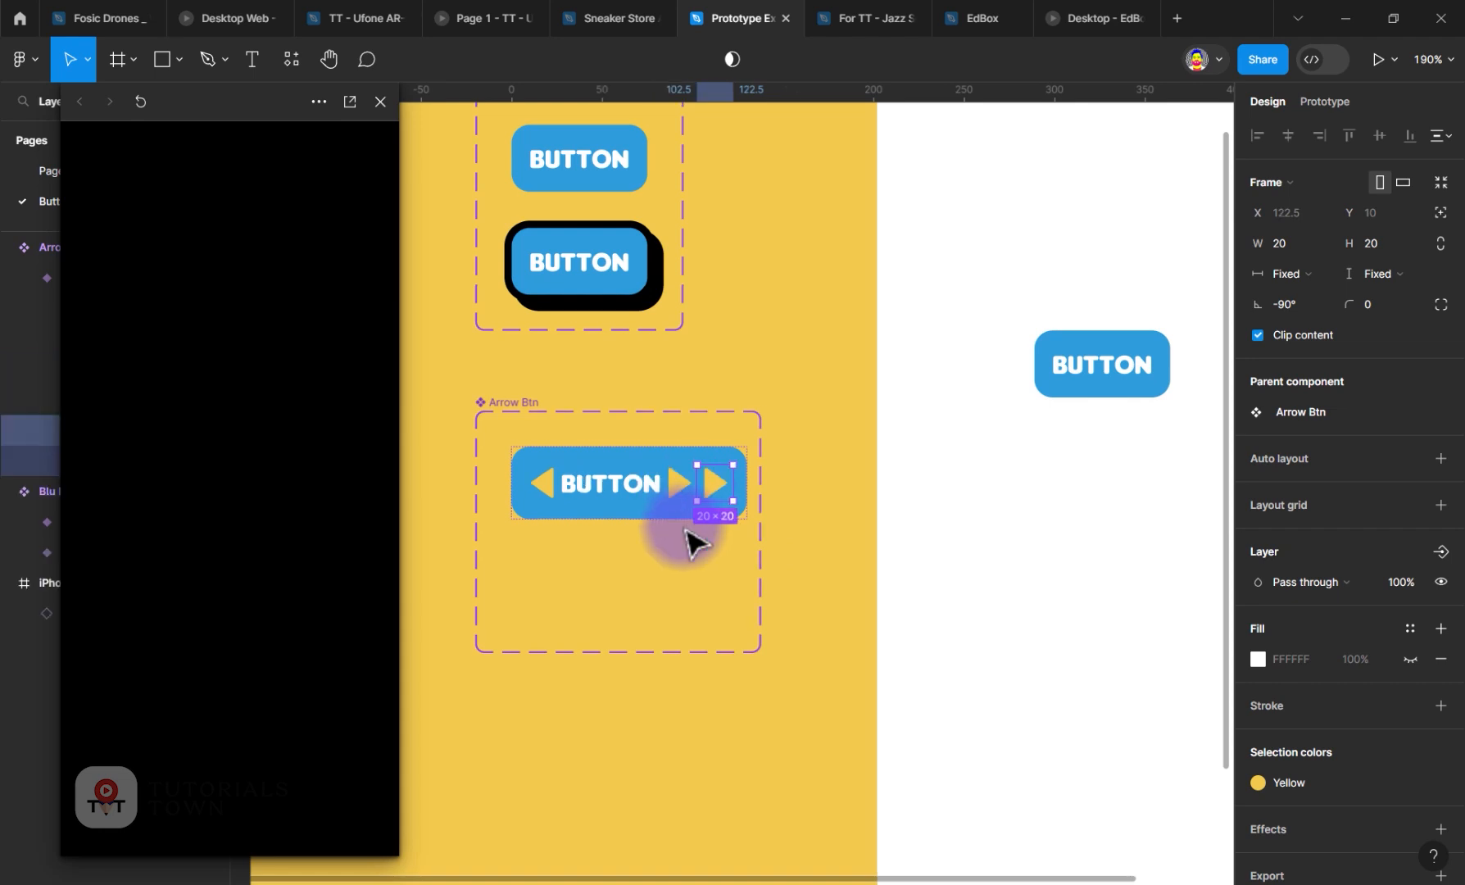
key("ctrl+d")
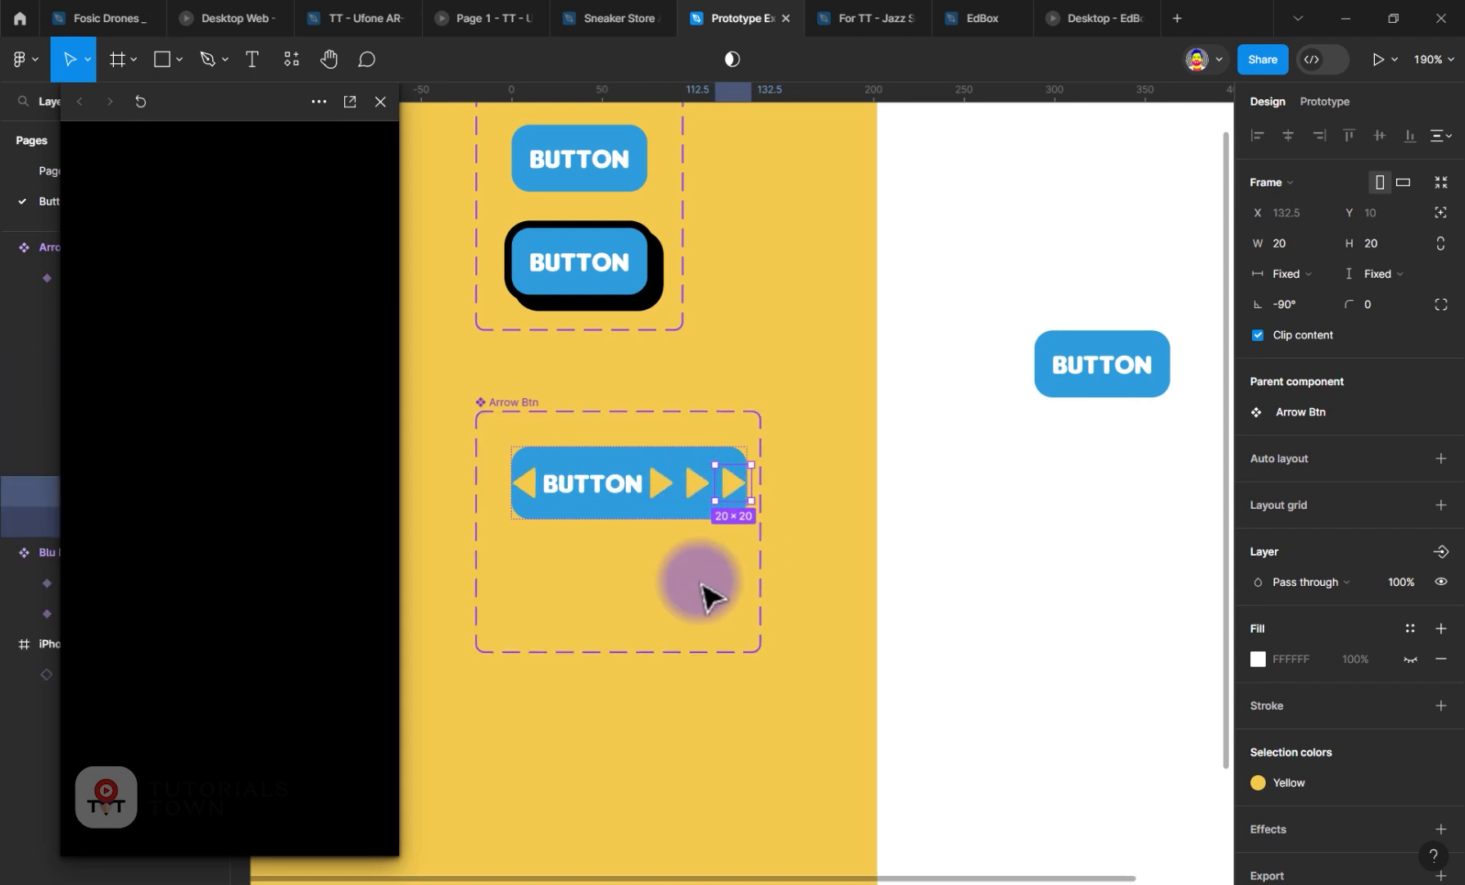
Step: Duplicate the left-pointing arrow twice to make a row of three arrows before the label
left_click(532, 500)
left_click(537, 602)
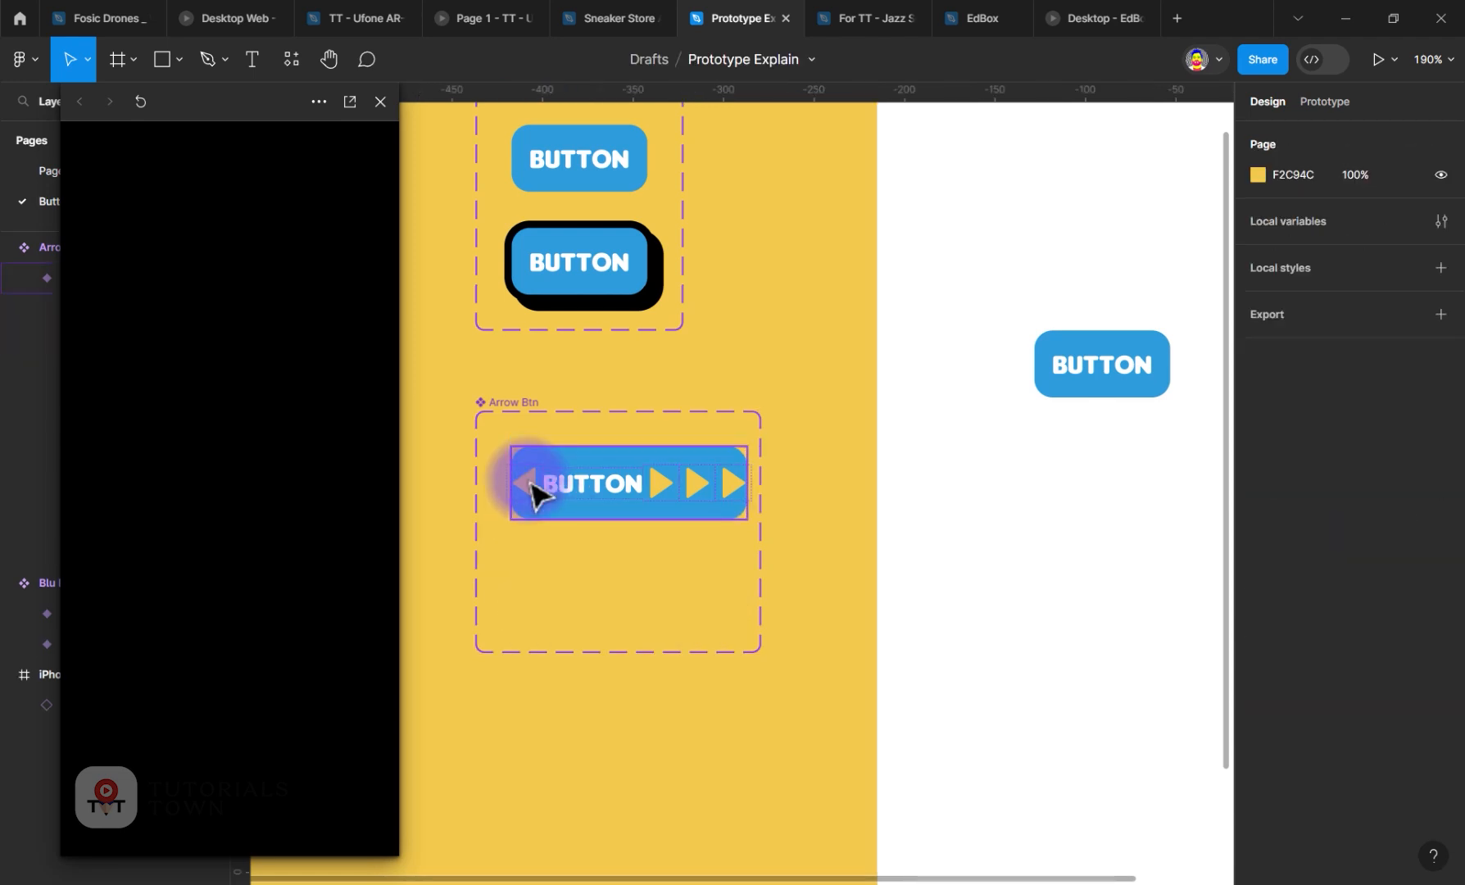
left_click(533, 490)
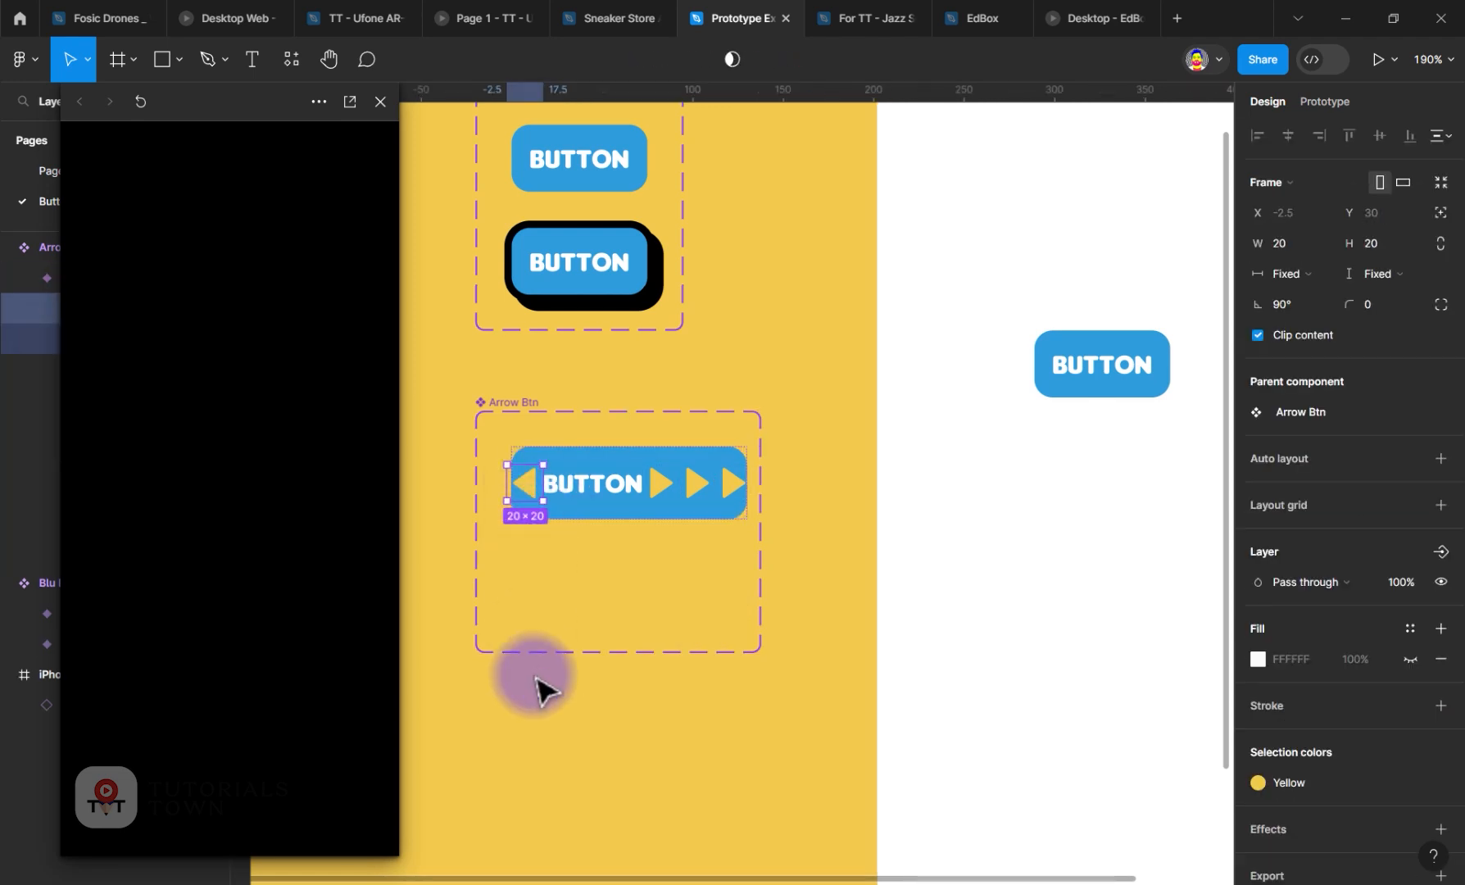
key("ctrl+d")
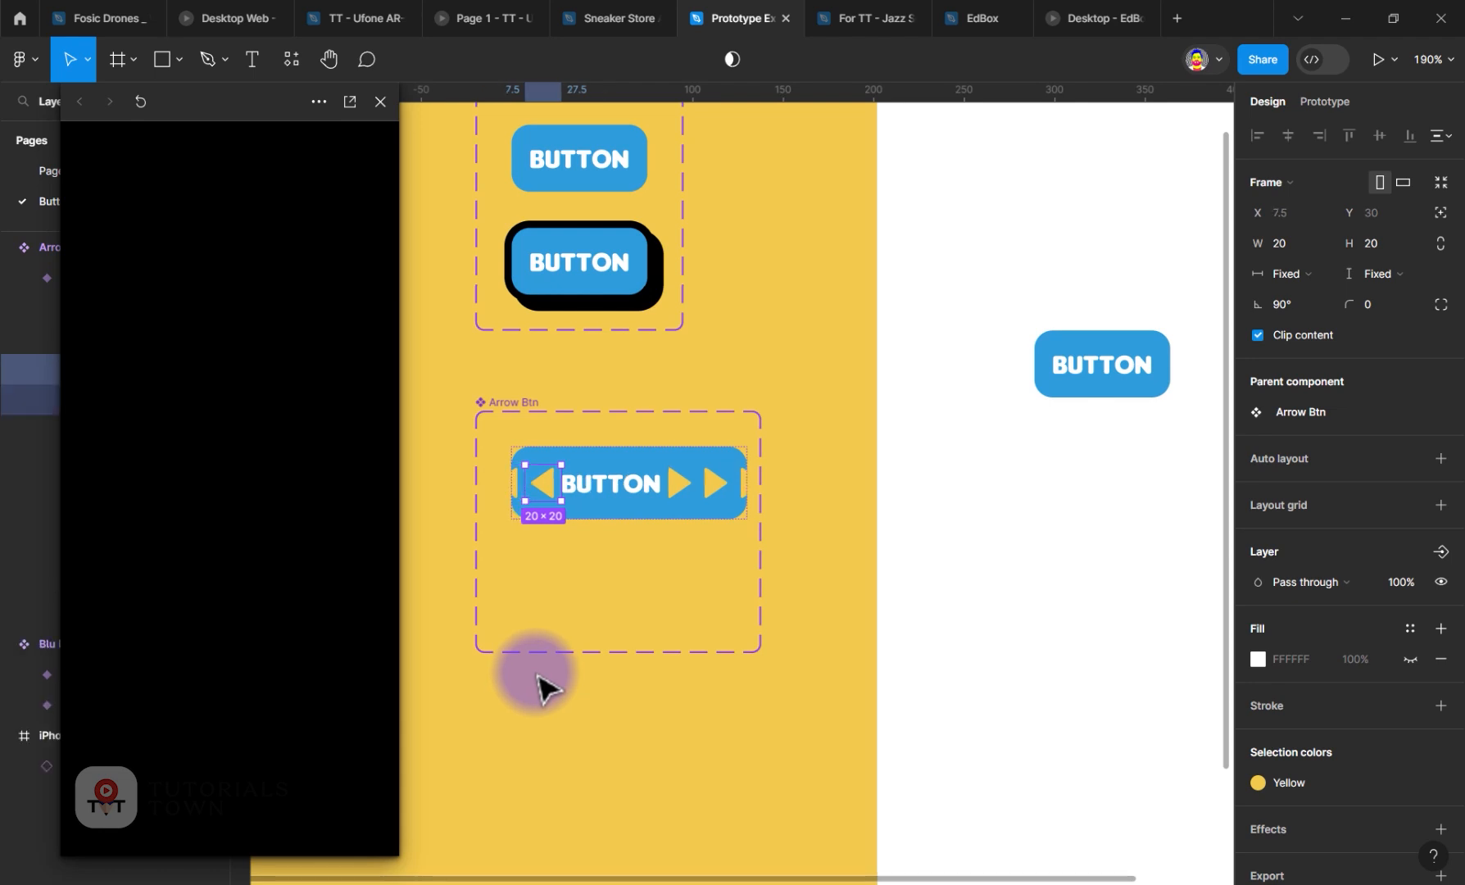
key("ctrl+d")
left_click(653, 490)
left_click_drag(571, 485, 573, 484)
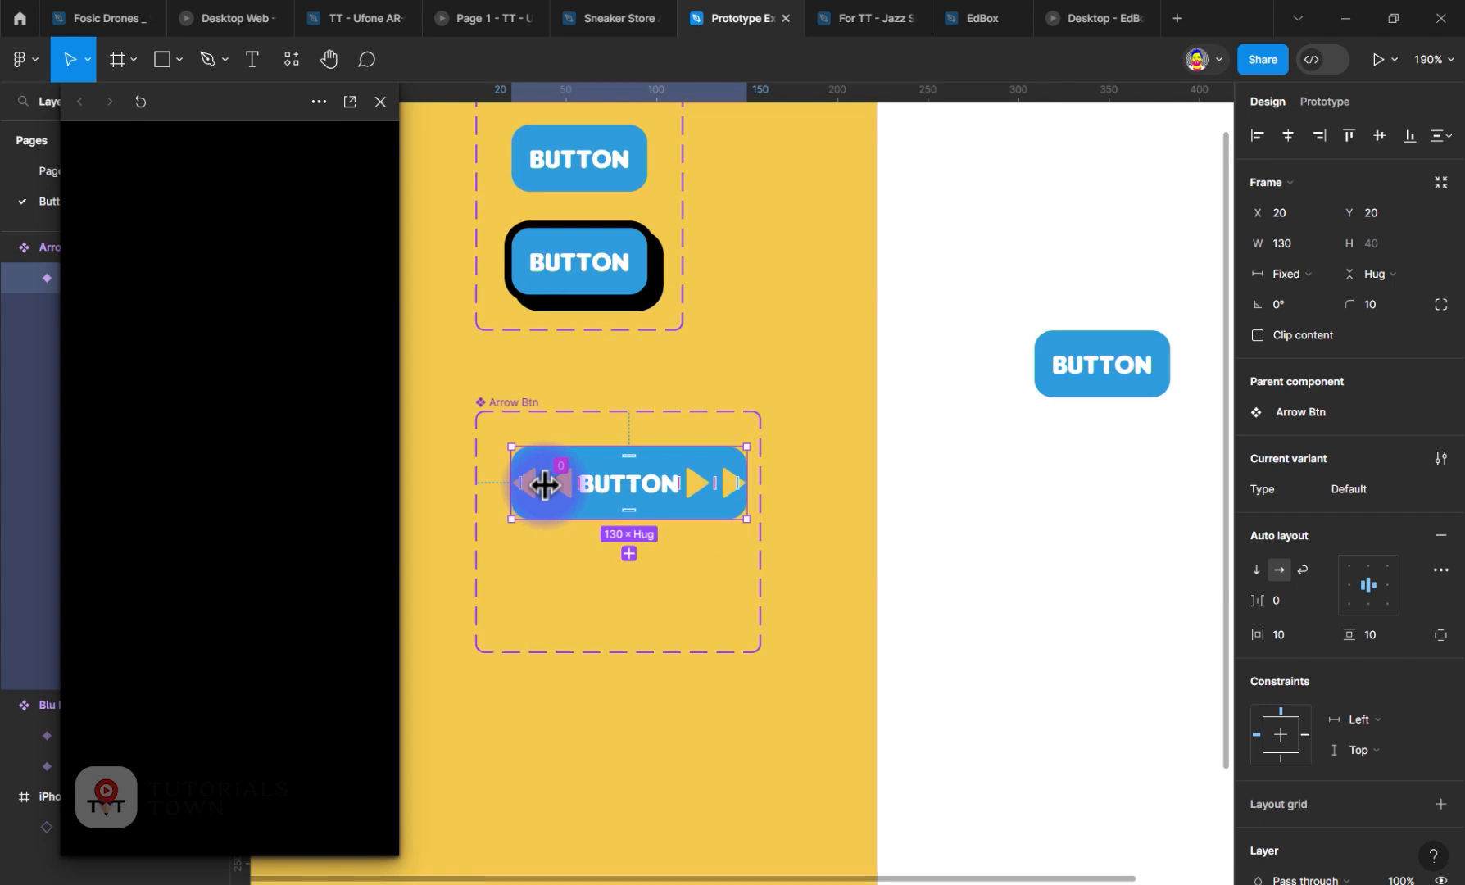
left_click_drag(555, 484, 527, 482)
key("ctrl+z")
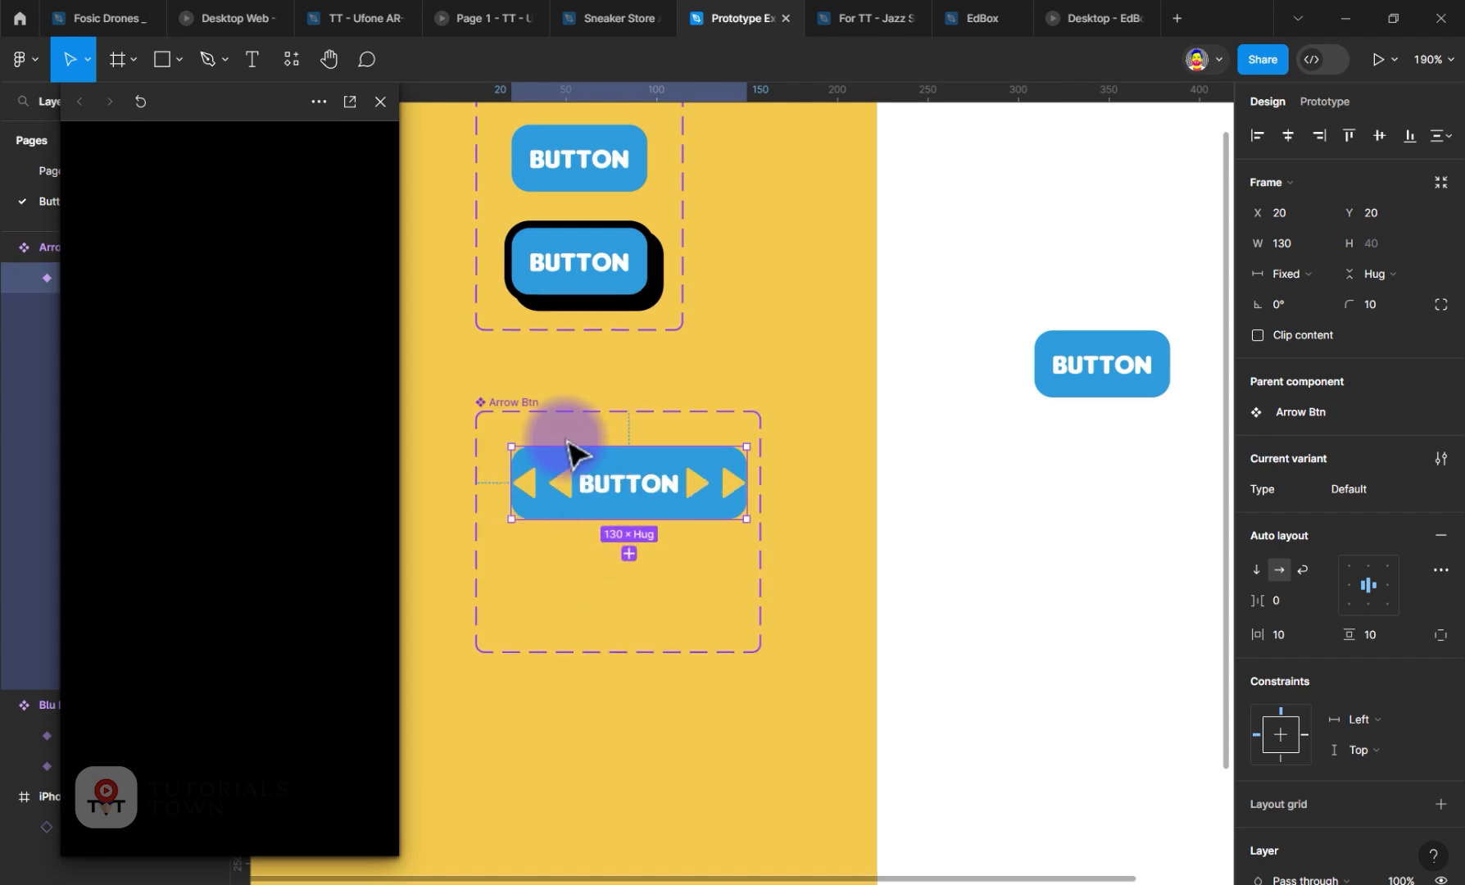
double_click(696, 491)
left_click(610, 547)
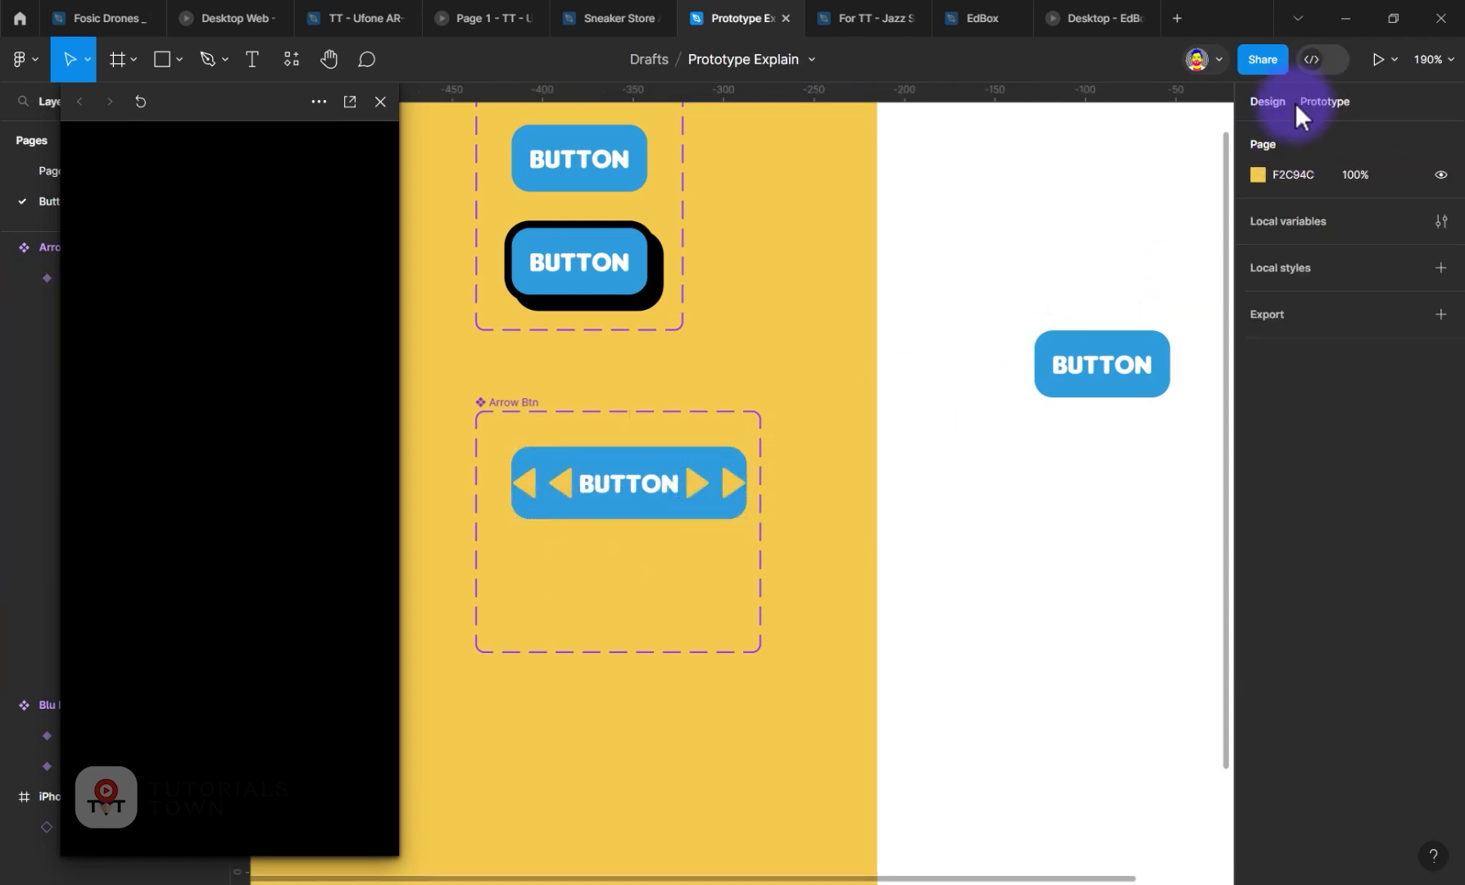
Step: Change the page background to the dark brown 635019 for contrast with the yellow arrows
left_click(1257, 175)
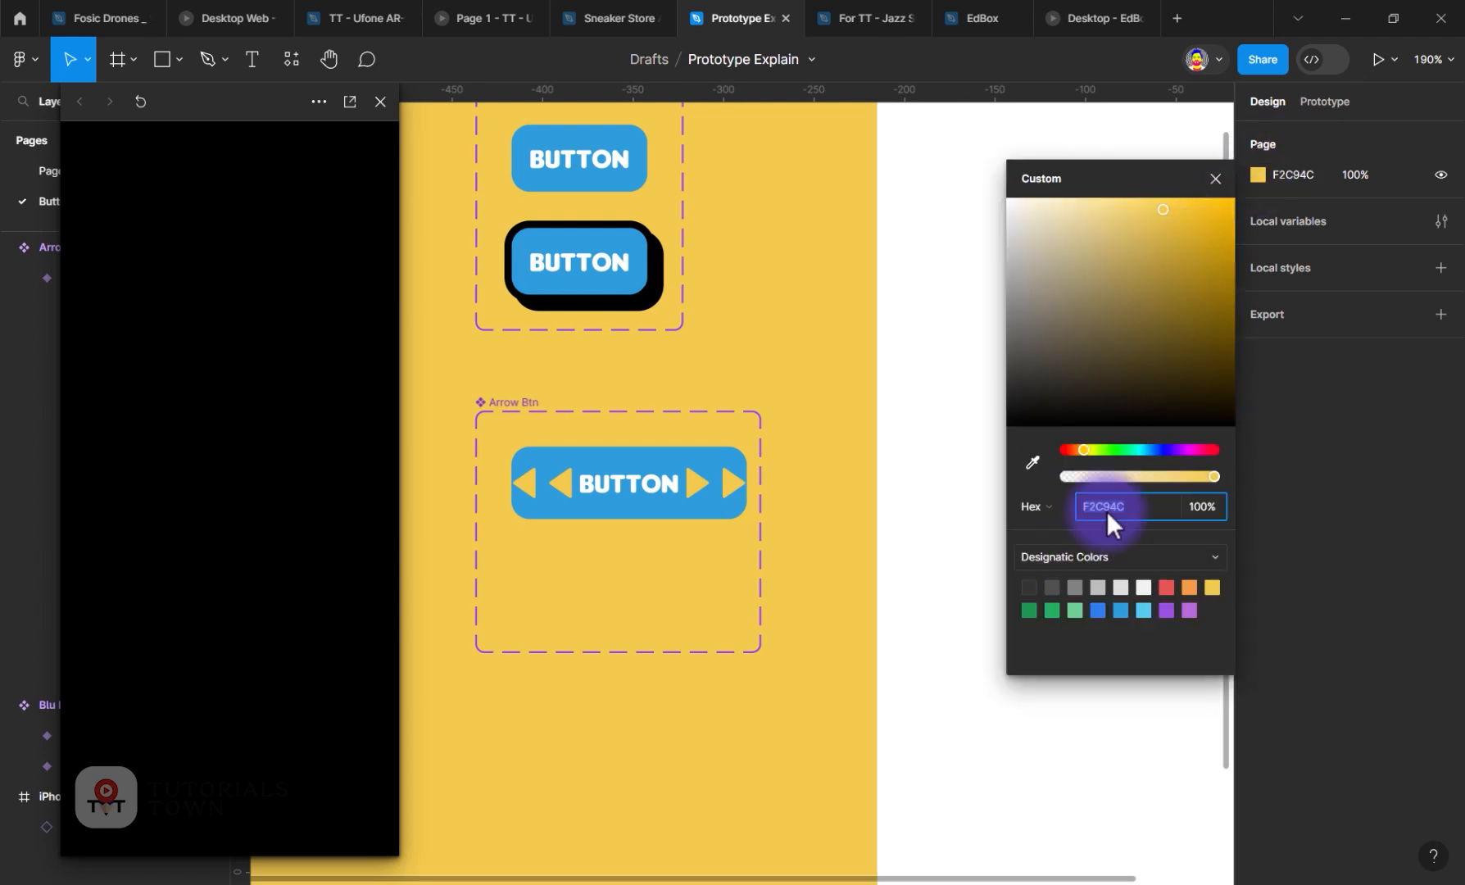
left_click(1178, 343)
left_click(882, 542)
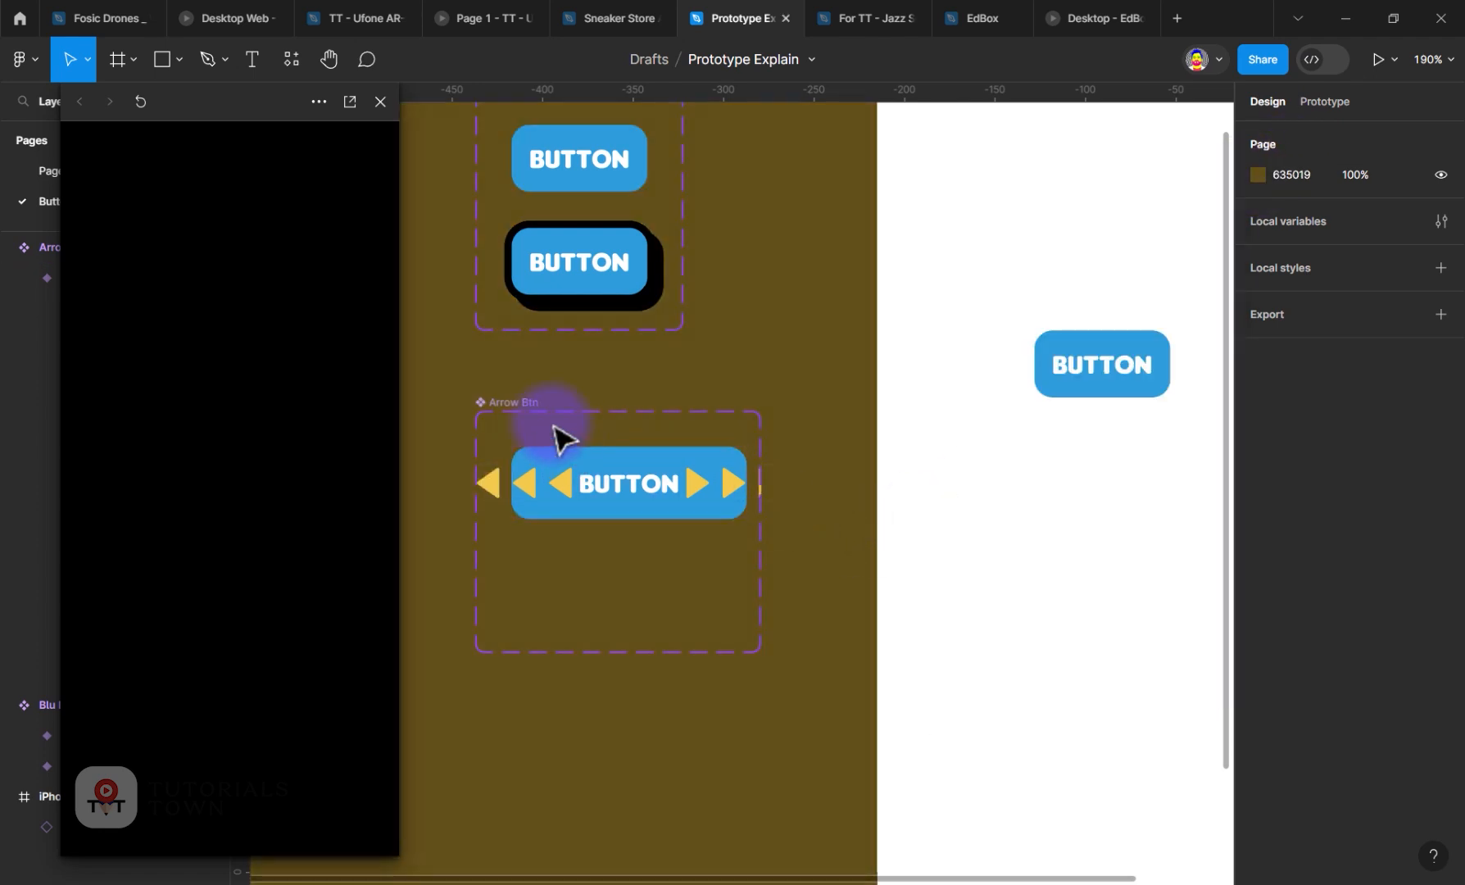
Step: Widen the Arrow Btn component set on both sides and move its Default variant to X 37, Y 21
left_click(528, 412)
left_click_drag(762, 448, 802, 443)
left_click(581, 515)
left_click_drag(589, 509, 611, 510)
key("ctrl+z")
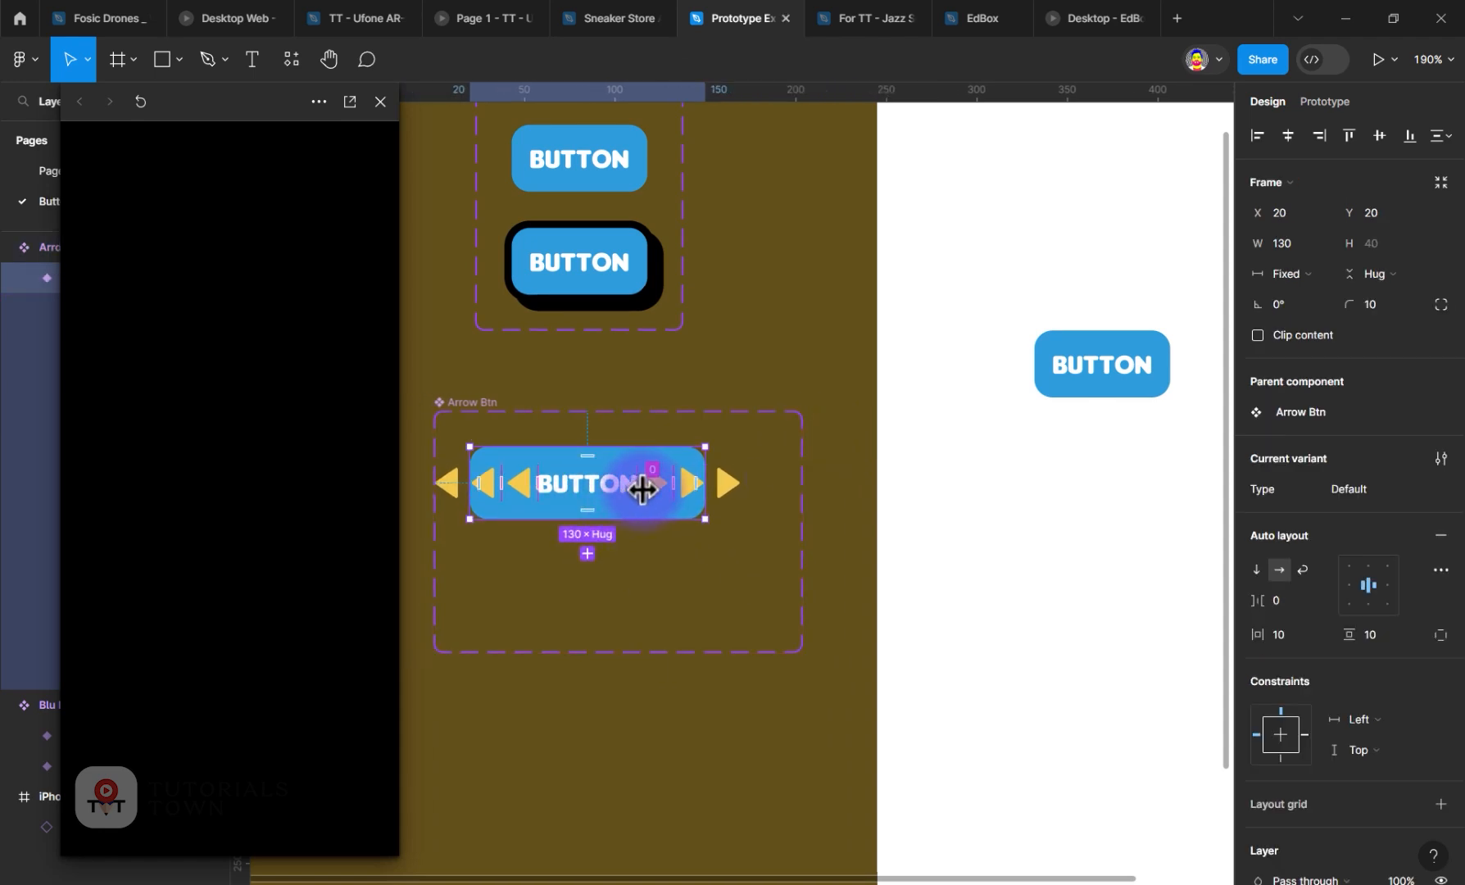
left_click_drag(608, 493, 634, 495)
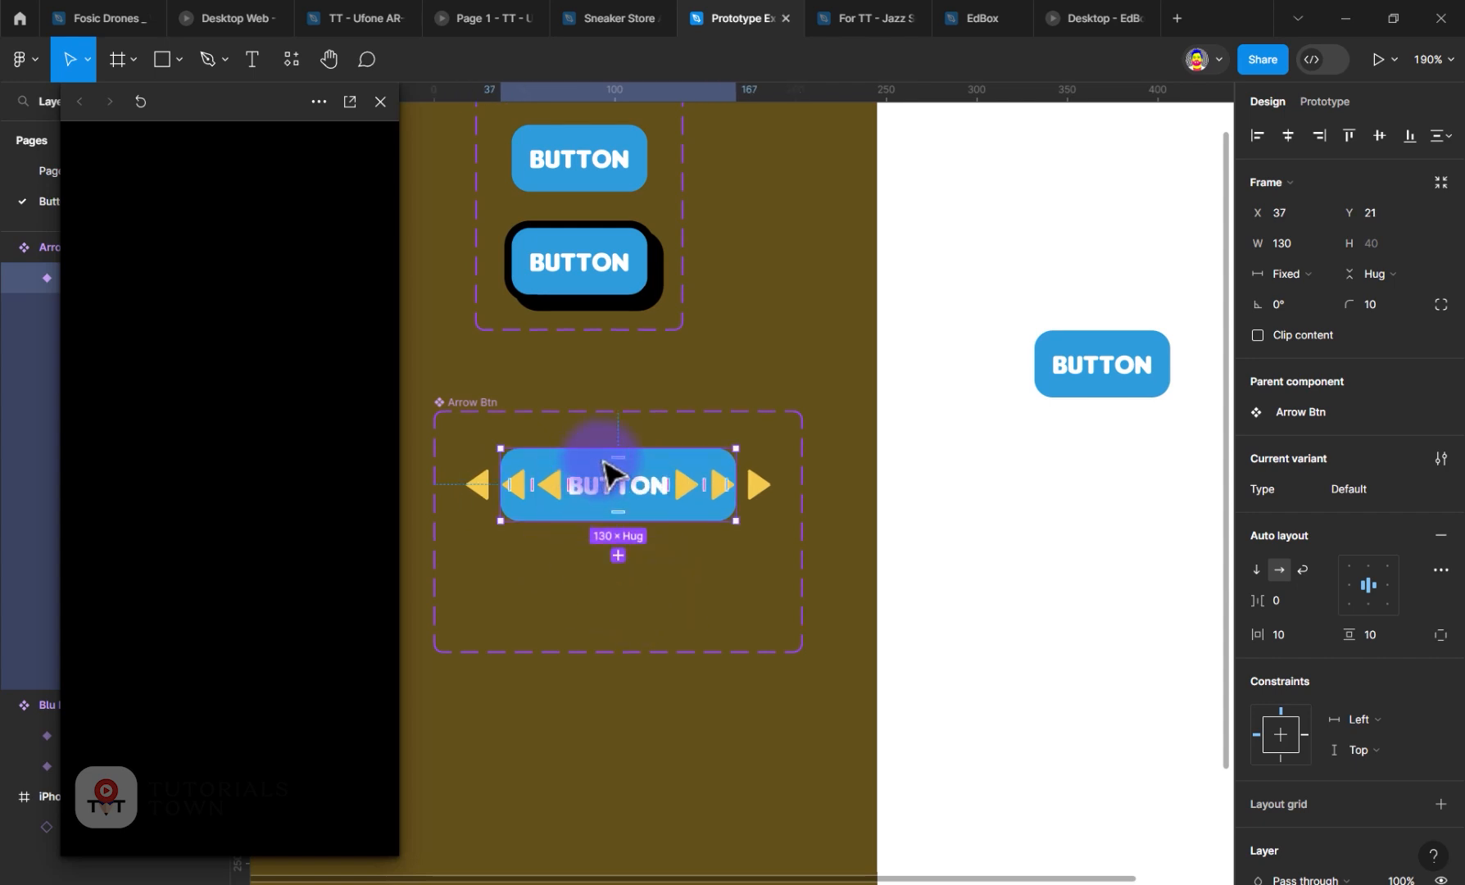
Step: Set the Default variant's width to 200
left_click(1277, 243)
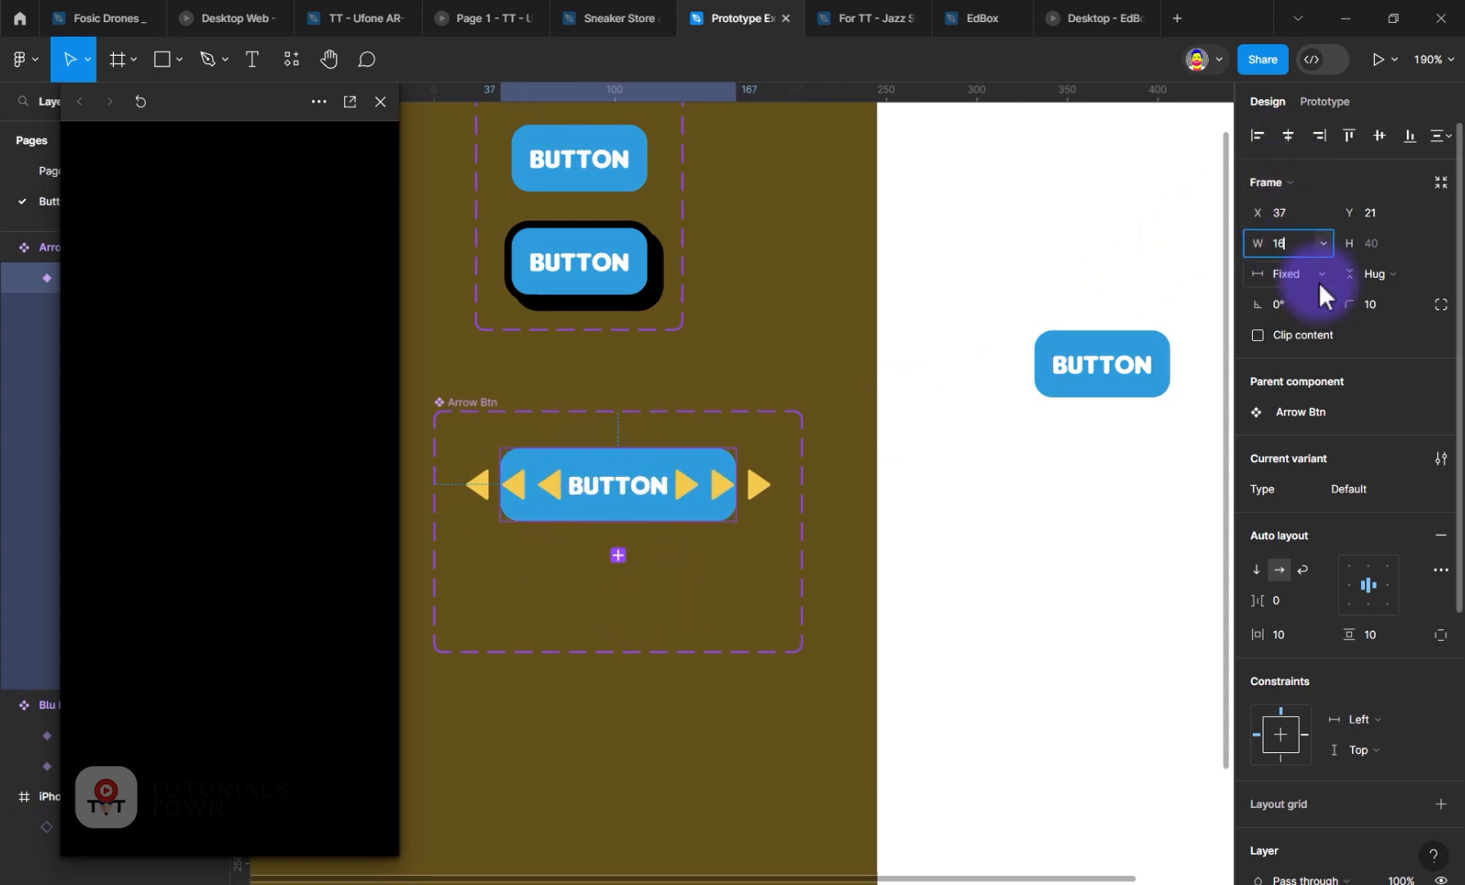
type("200")
key("Return")
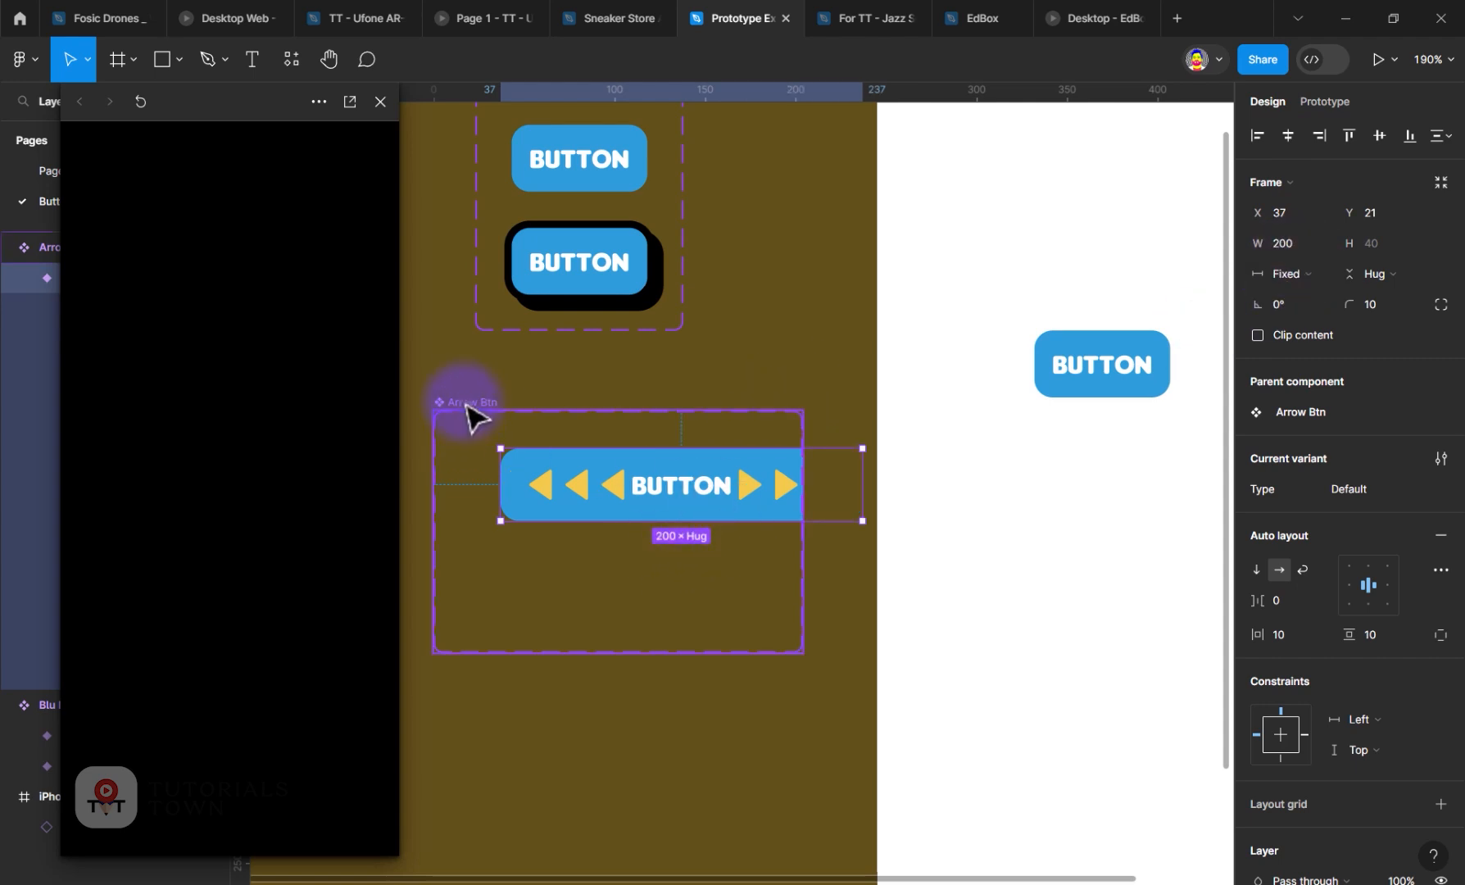
Step: Enlarge the Arrow Btn component set to 252 × 141 so that it encloses the whole button
left_click(469, 418)
left_click_drag(801, 582, 888, 582)
left_click(534, 407)
left_click_drag(461, 403, 447, 397)
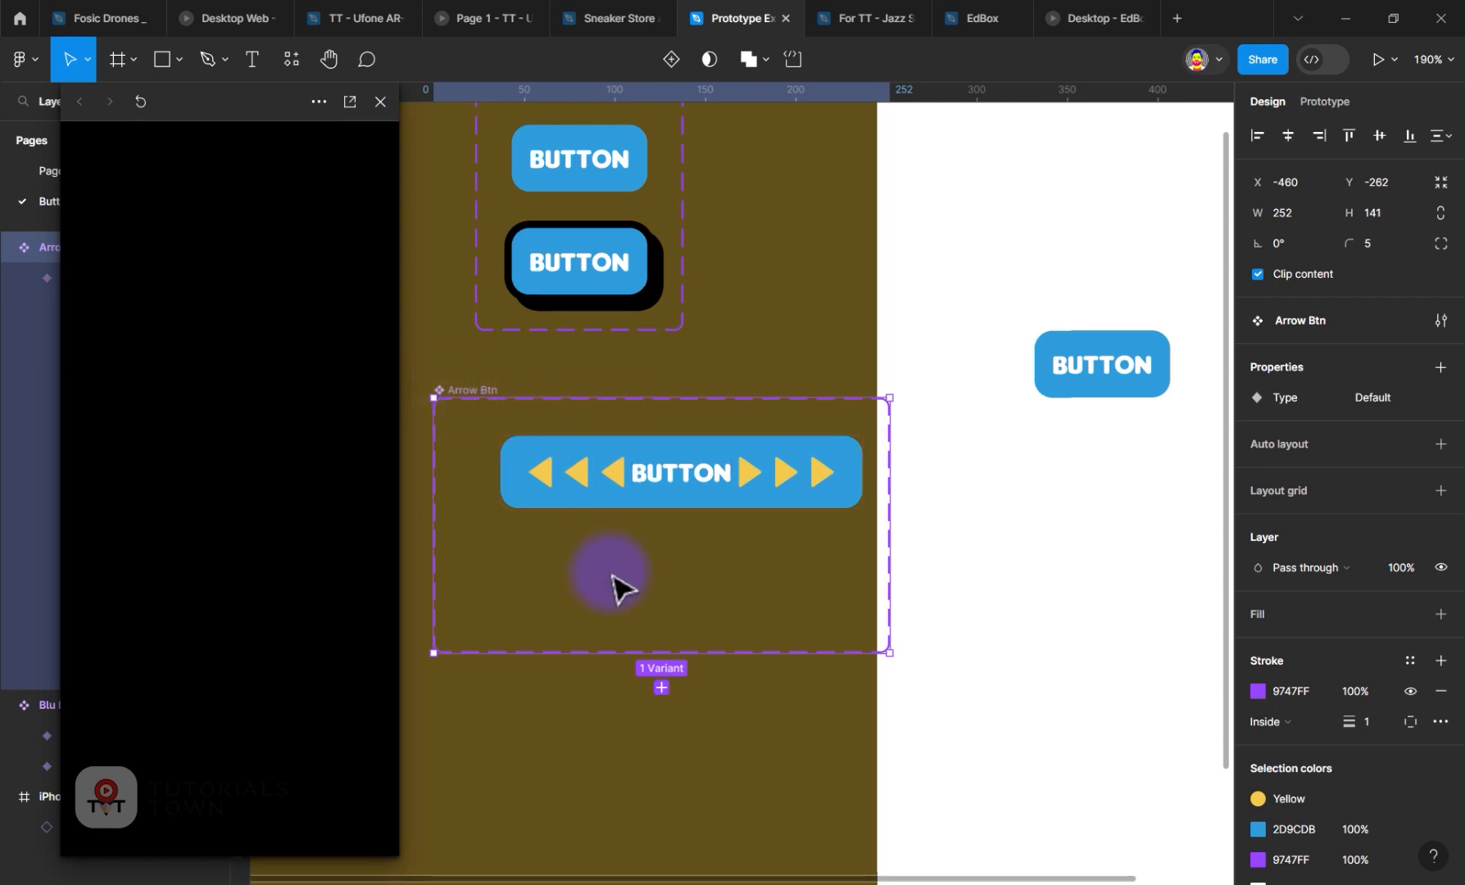
left_click(754, 723)
left_click(746, 501)
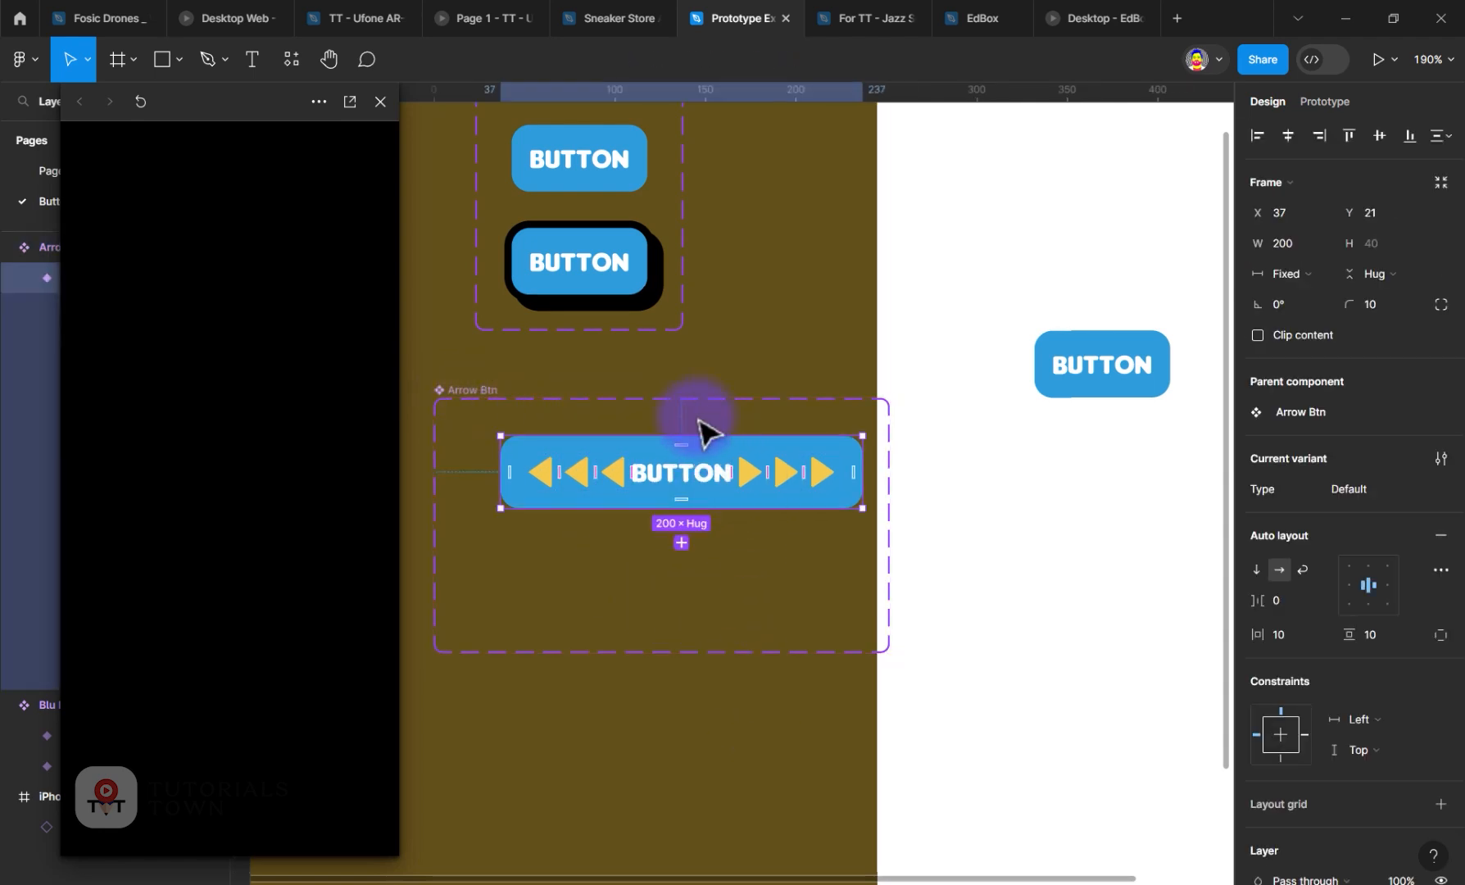
Step: Close the prototype preview and move the Arrow Btn component set to X -530, Y -272
left_click_drag(474, 390, 456, 388)
left_click(407, 351)
left_click(380, 101)
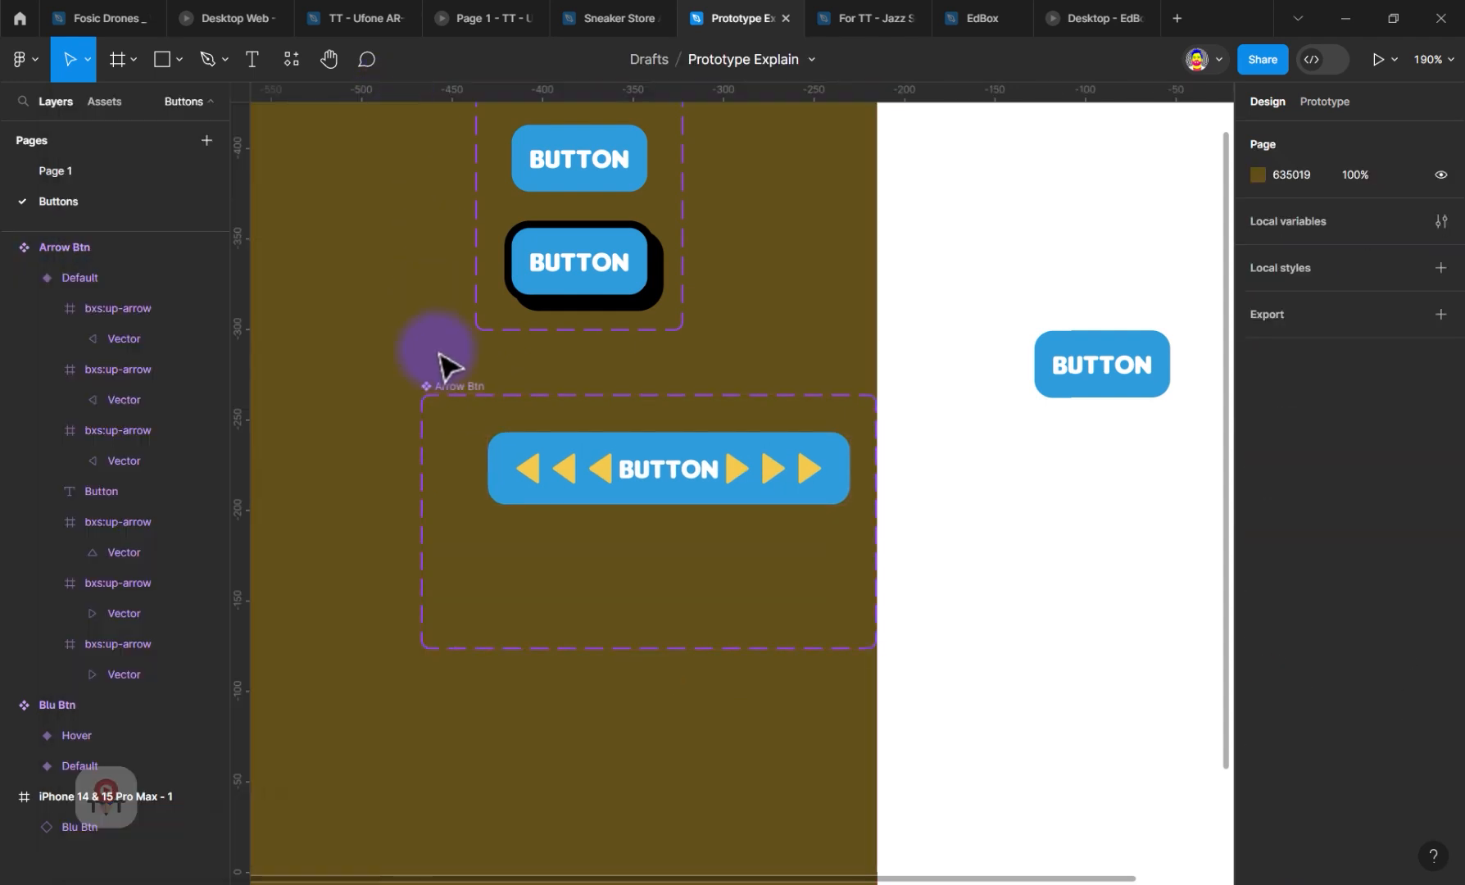
left_click_drag(423, 388, 313, 372)
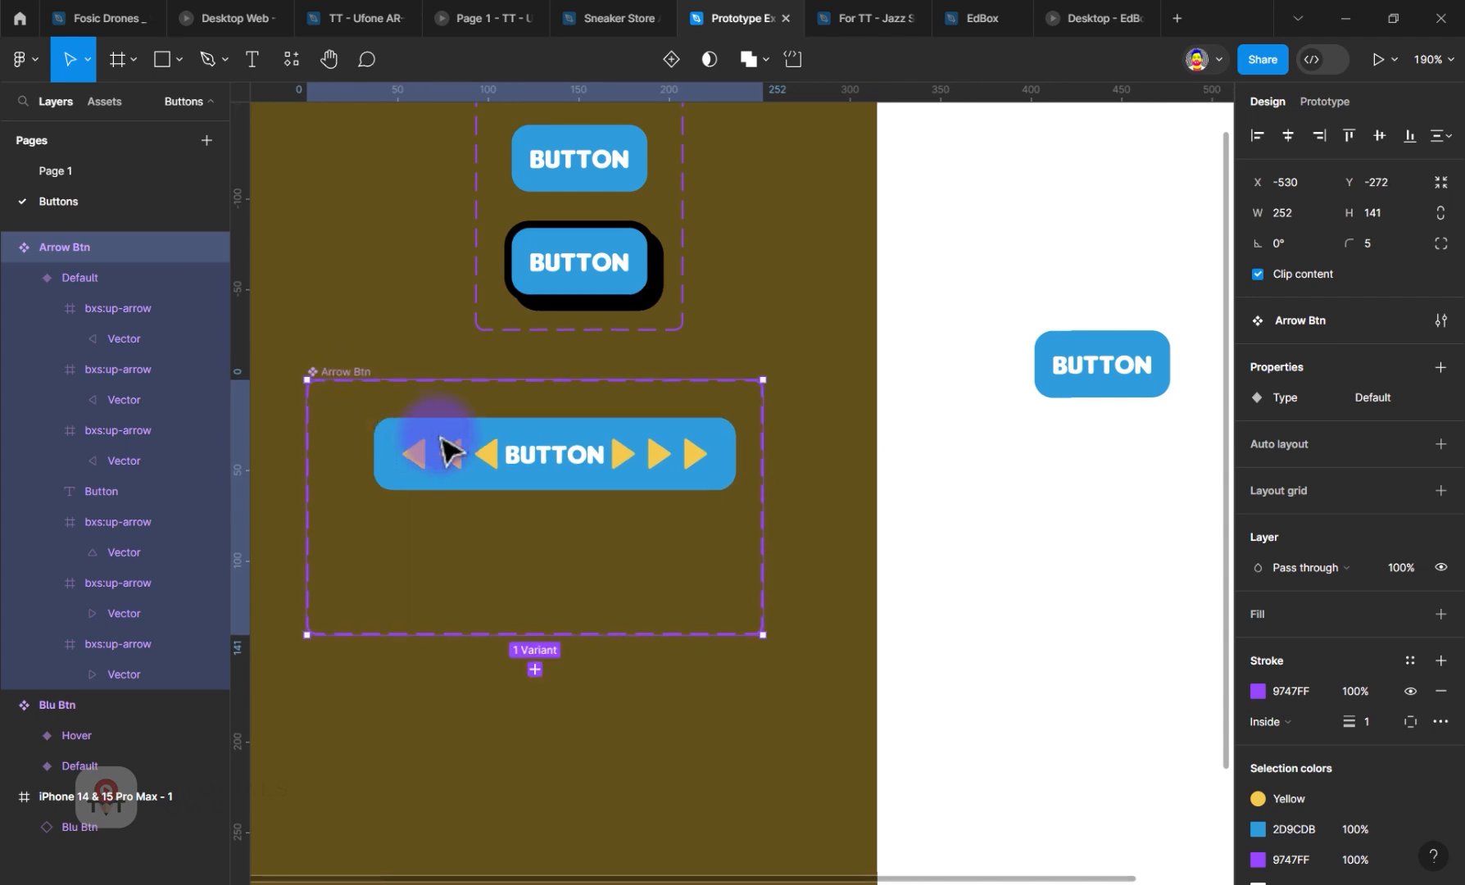
Step: Move the Default variant down to Y 79 and place a duplicate variant above it at Y 18
left_click_drag(508, 447, 523, 562)
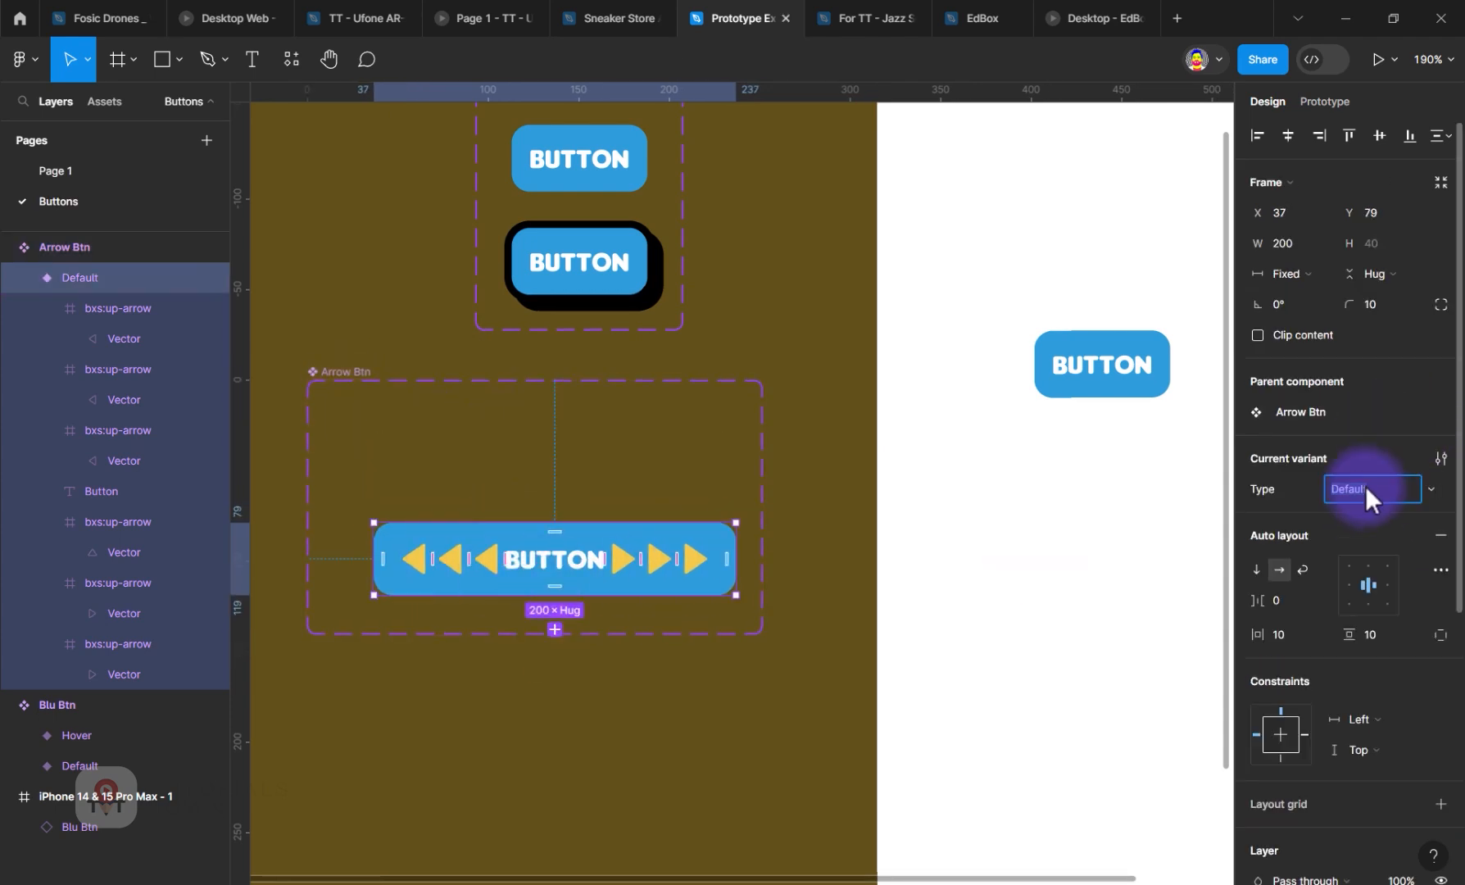
left_click(655, 590)
left_click_drag(668, 602, 745, 513)
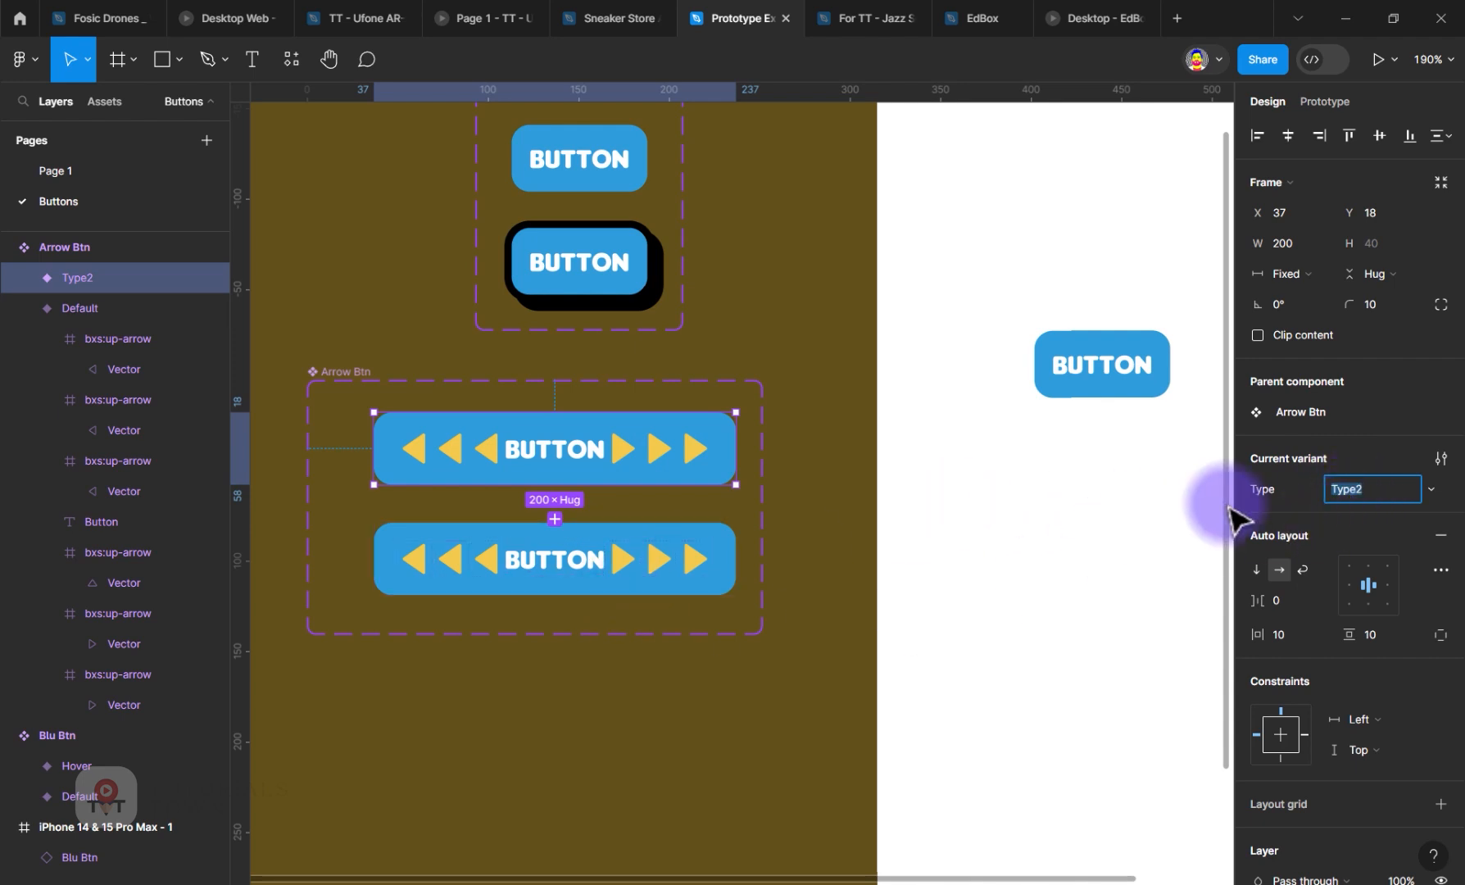
Step: Set the lower variant's Type to Hover and the upper variant's Type to Default
left_click(693, 570)
left_click(1358, 488)
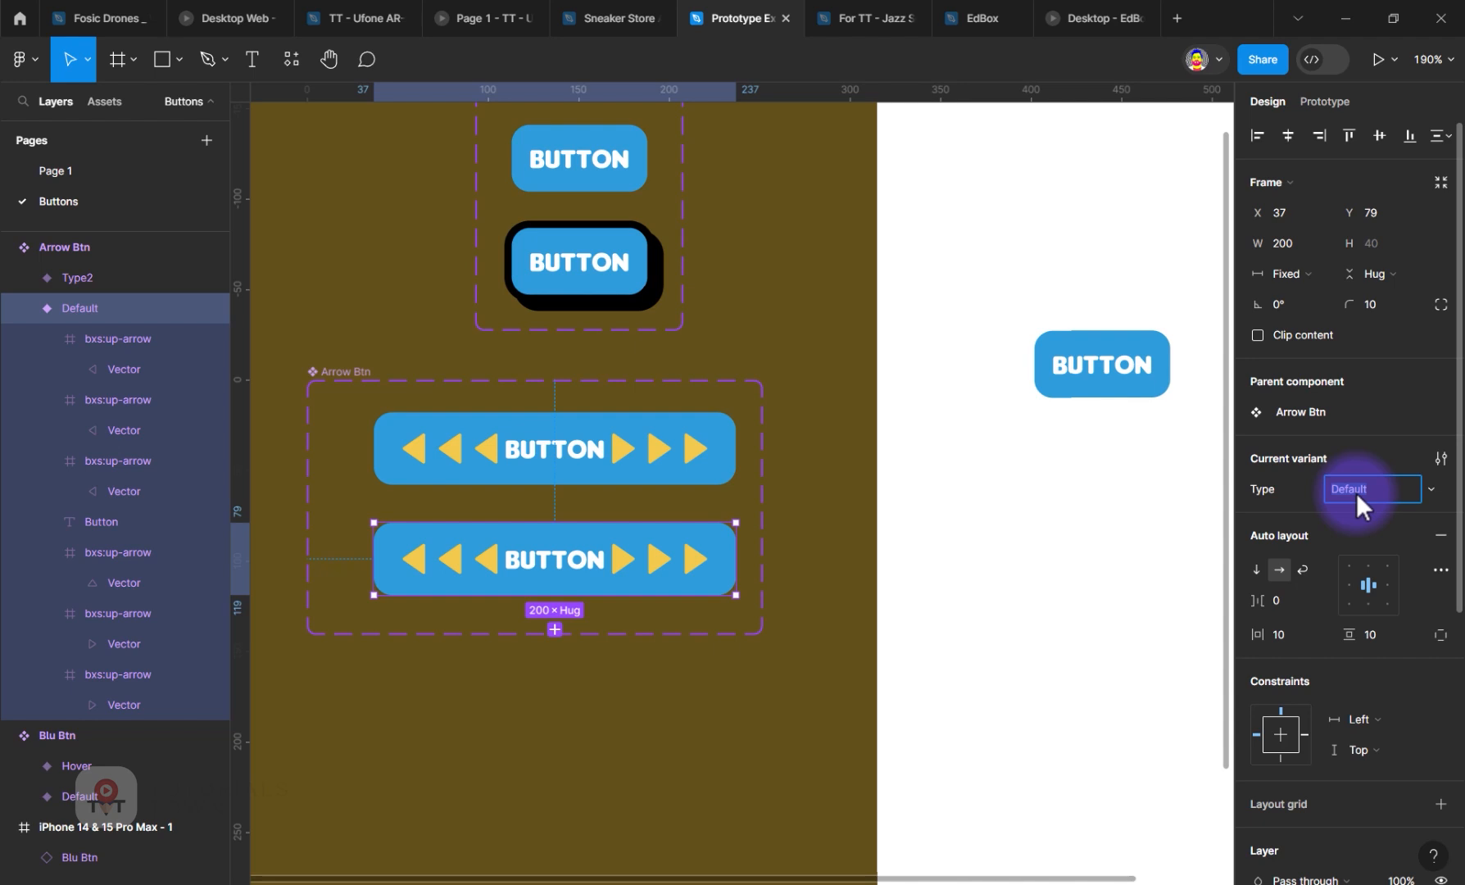
type("Hover")
key("Return")
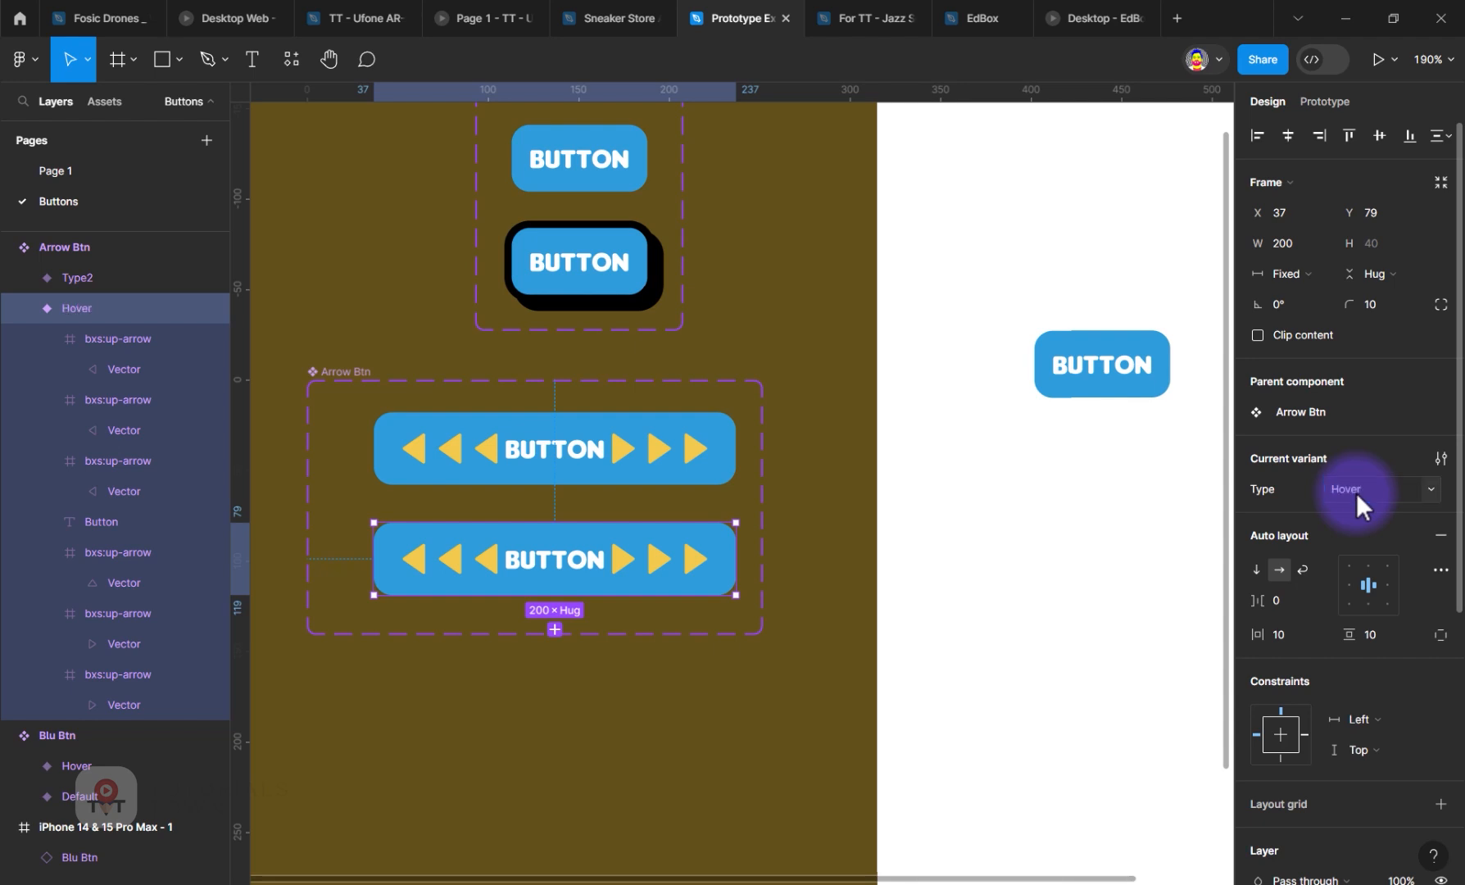
left_click(665, 459)
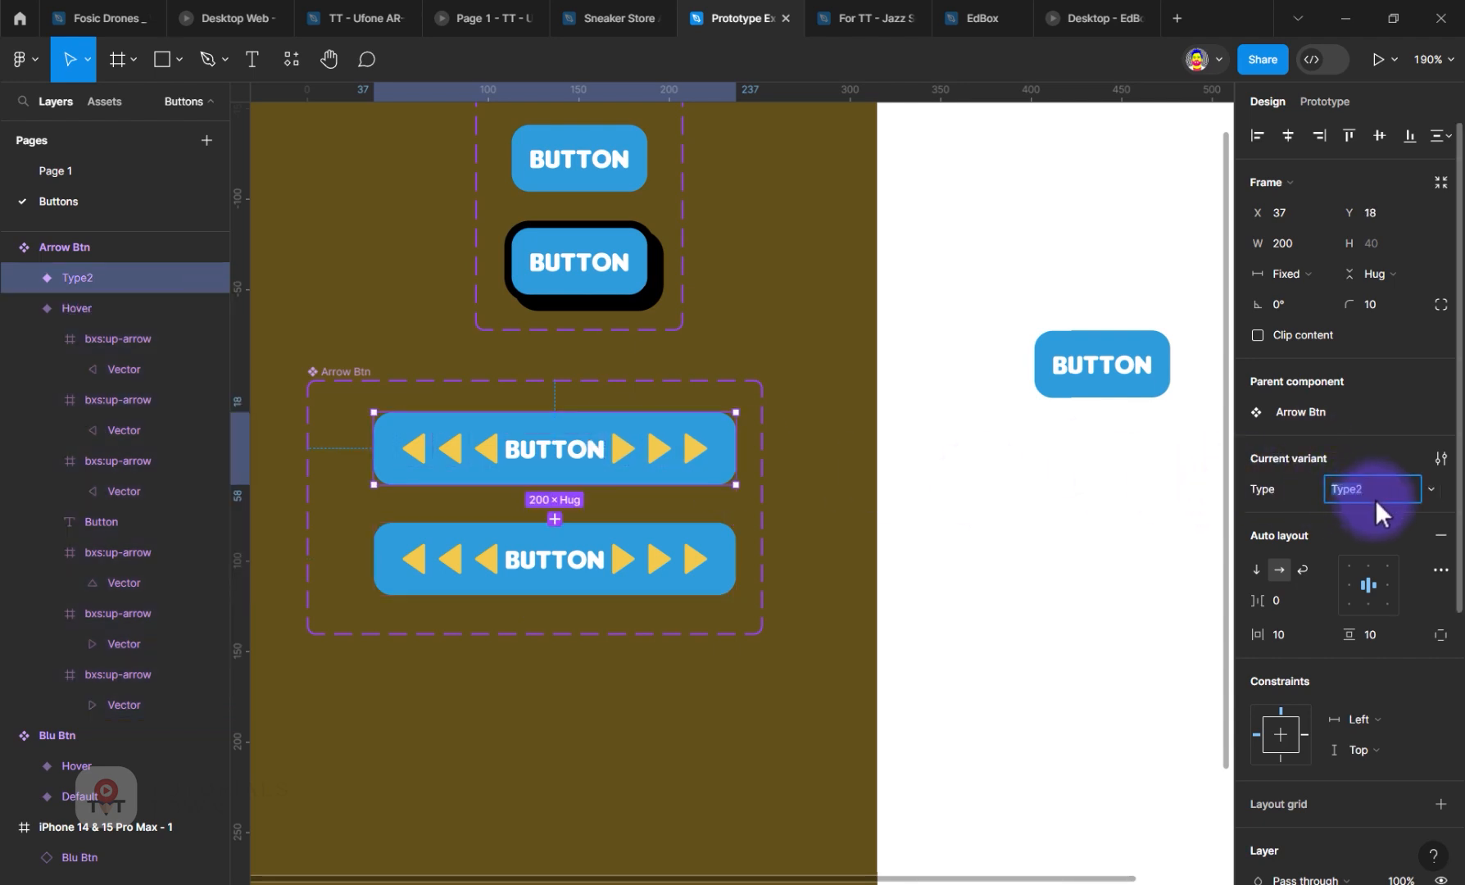
key("Return")
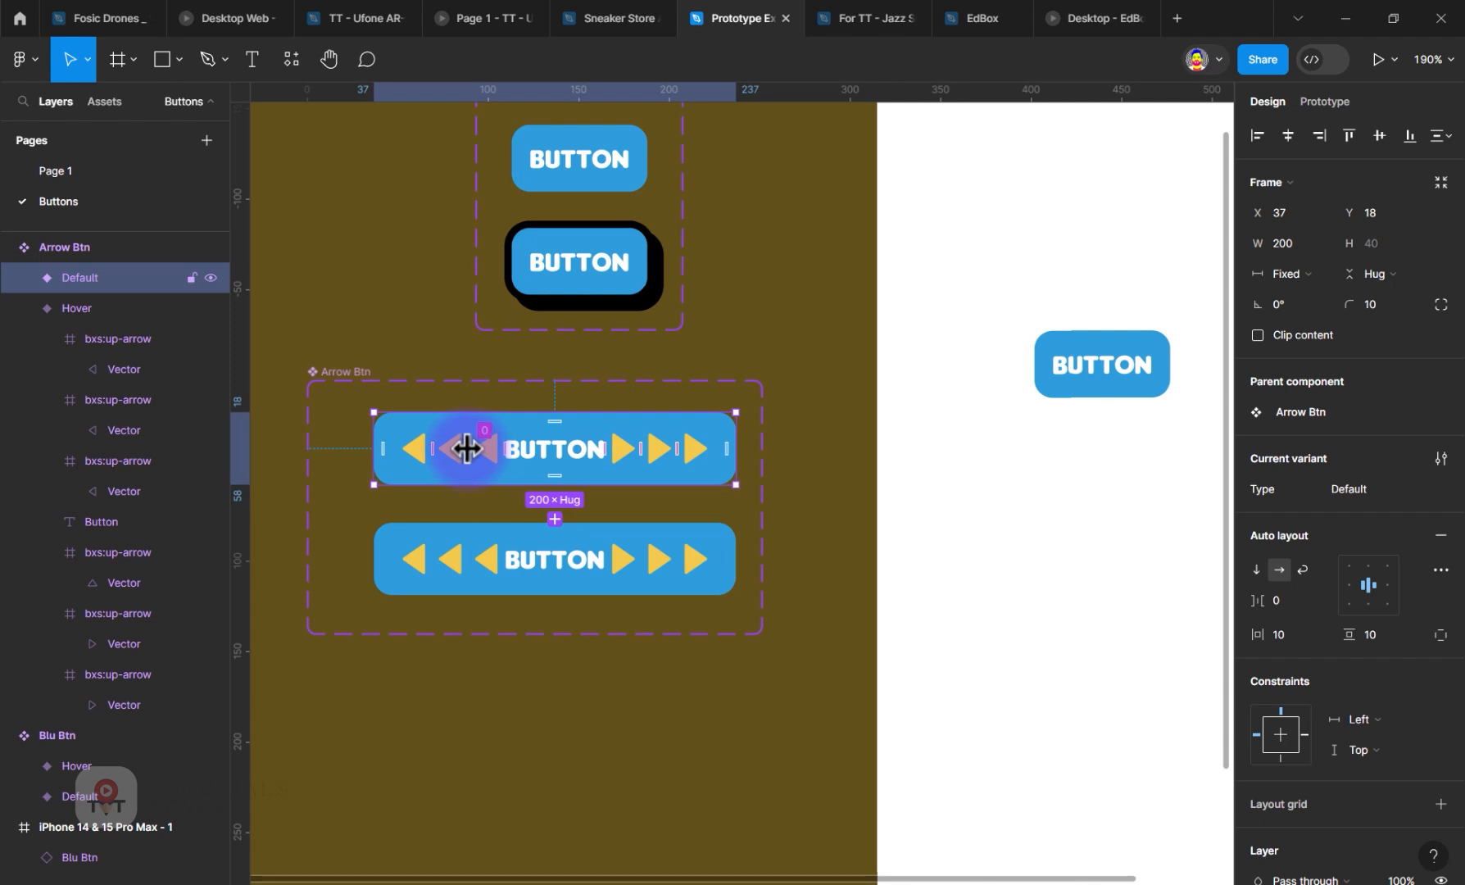
Step: Set the Default variant's auto layout item spacing to -14 and collapse its six arrow layers
left_click_drag(472, 448, 428, 448)
left_click(100, 492)
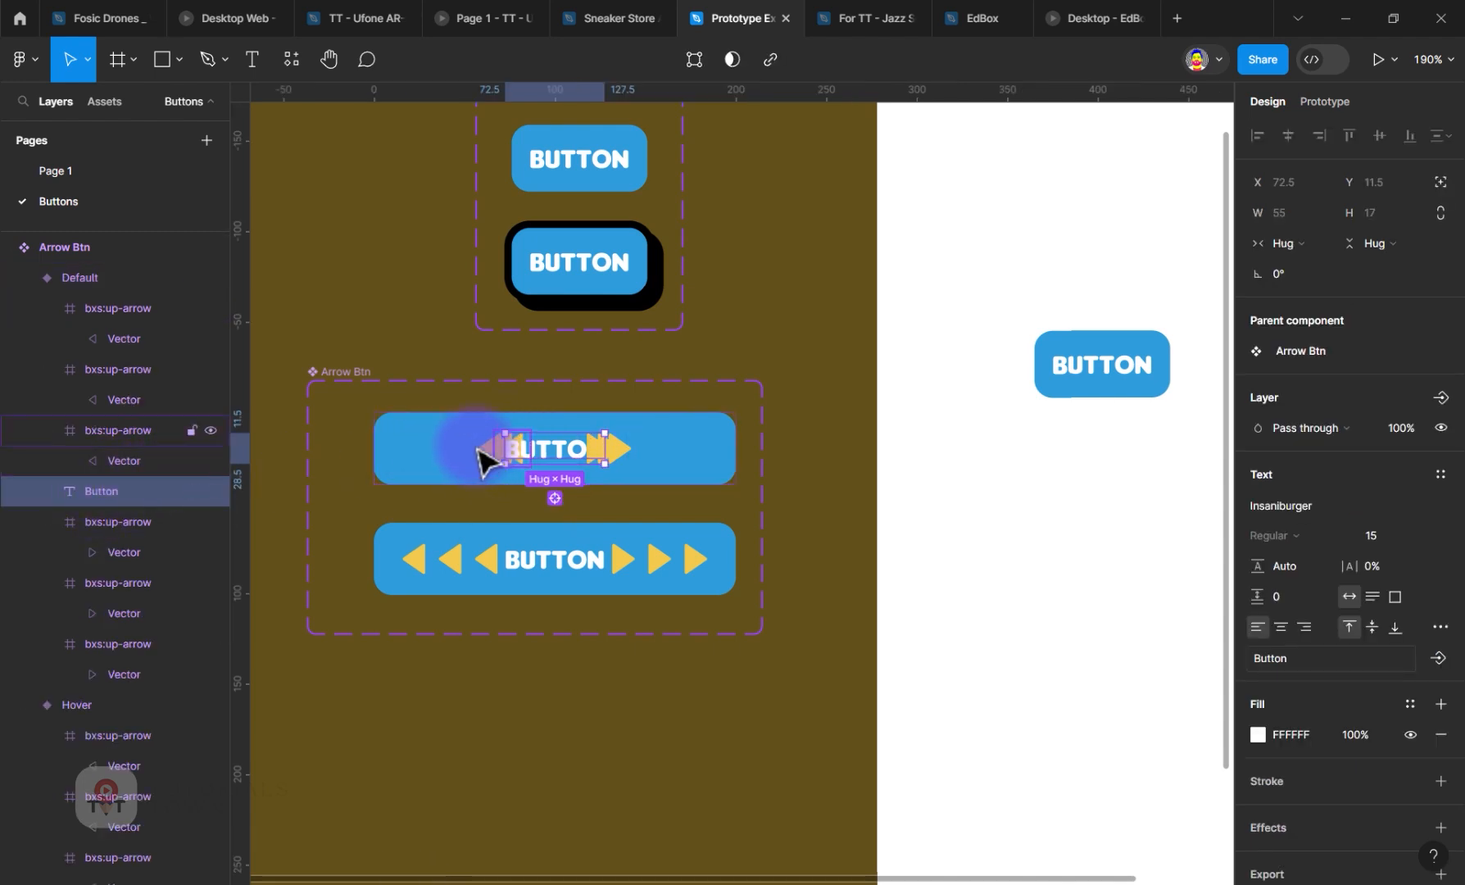
left_click(45, 308)
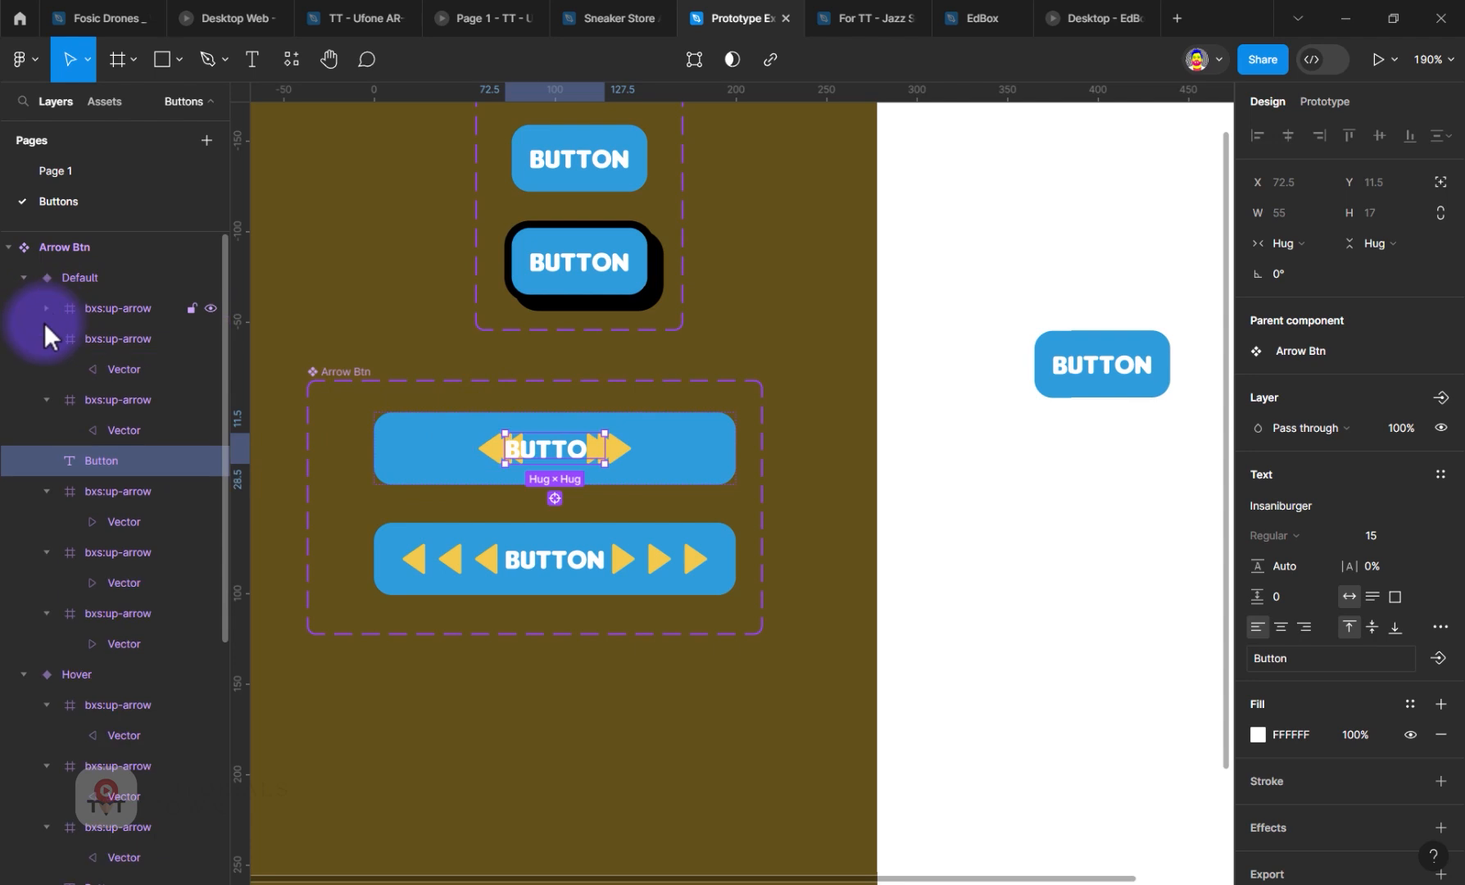
left_click(42, 337)
left_click(41, 368)
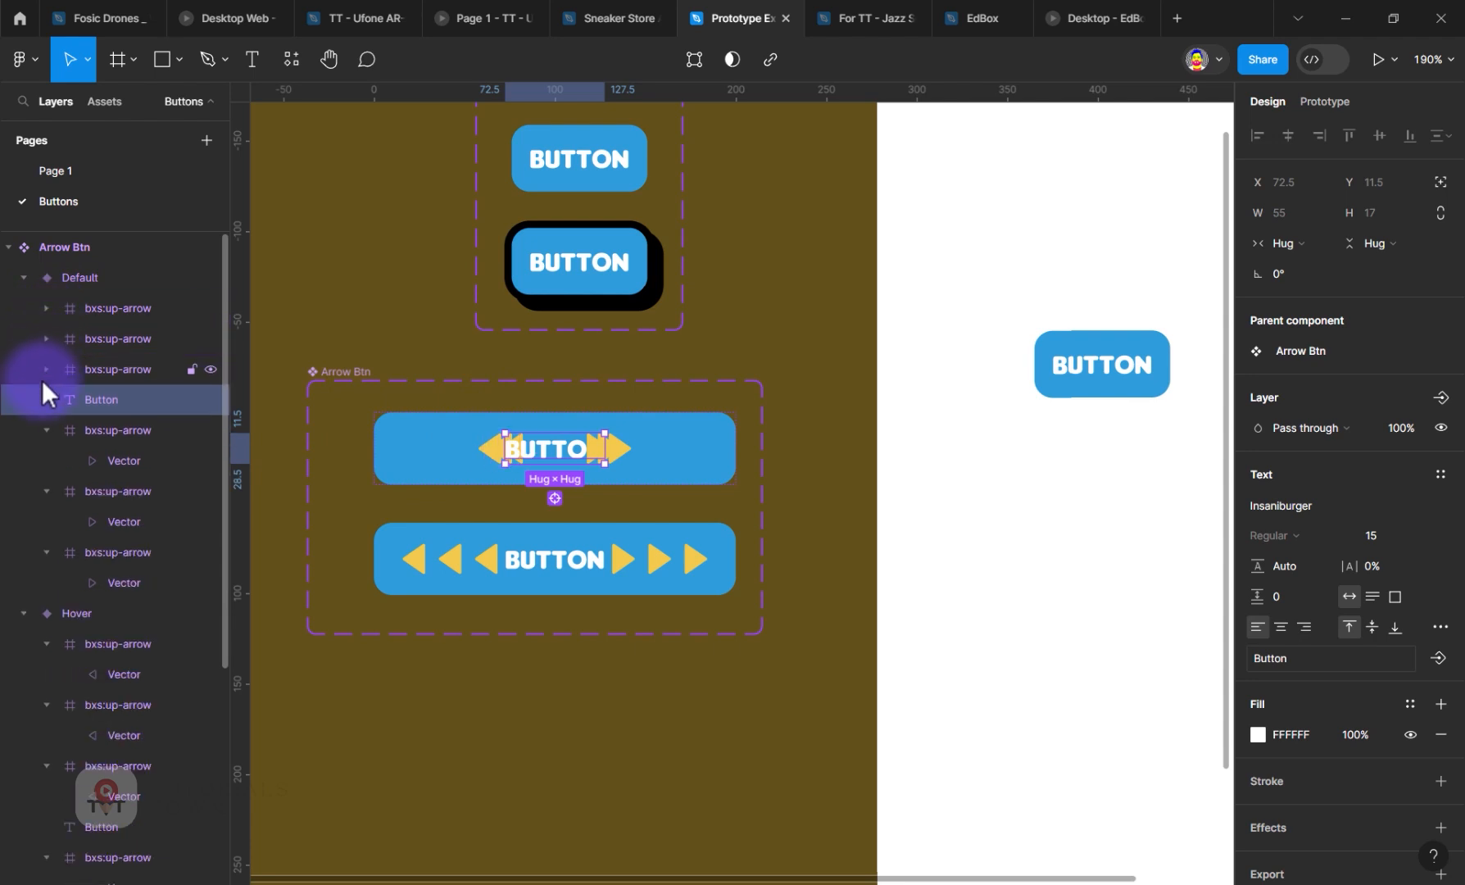
left_click(43, 430)
left_click(43, 460)
left_click(44, 490)
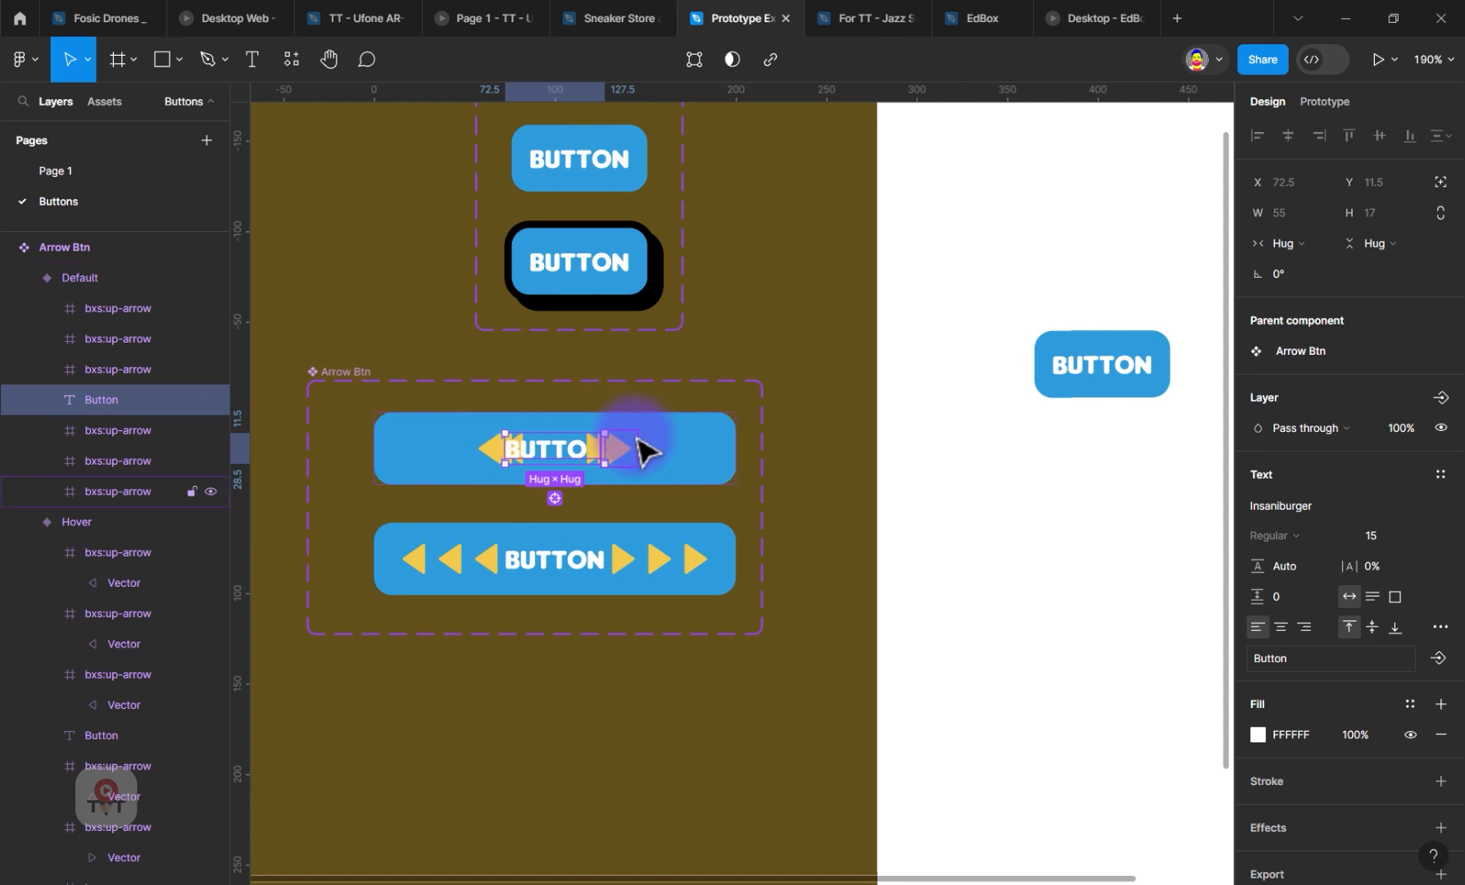
left_click(564, 414)
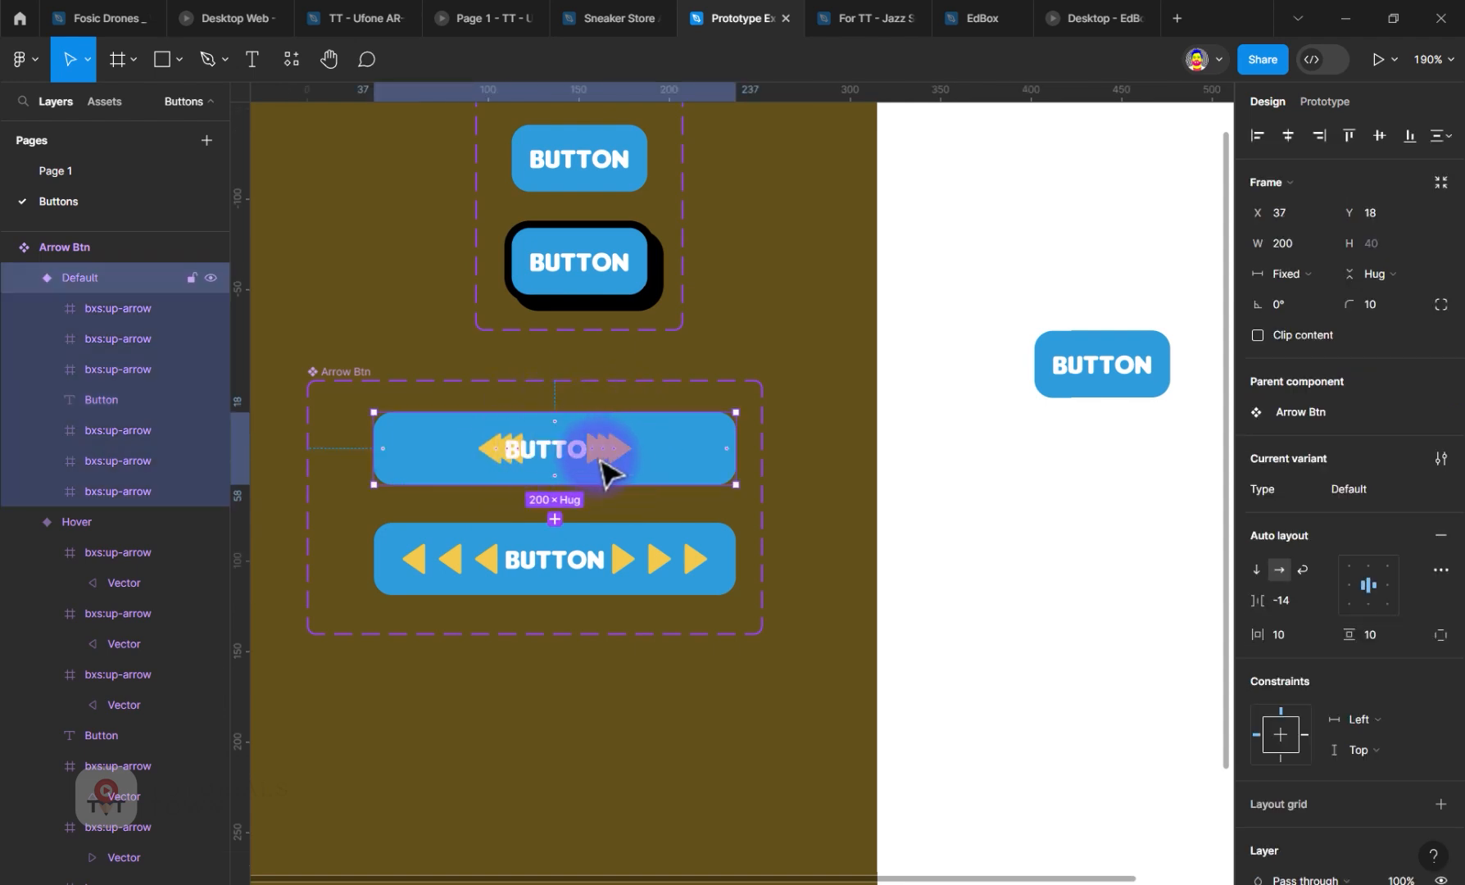
Step: Set the Default variant's three left-pointing arrows to 0% opacity and collapse the Hover variant's arrow layers
left_click(108, 312)
left_click(112, 370, "shift")
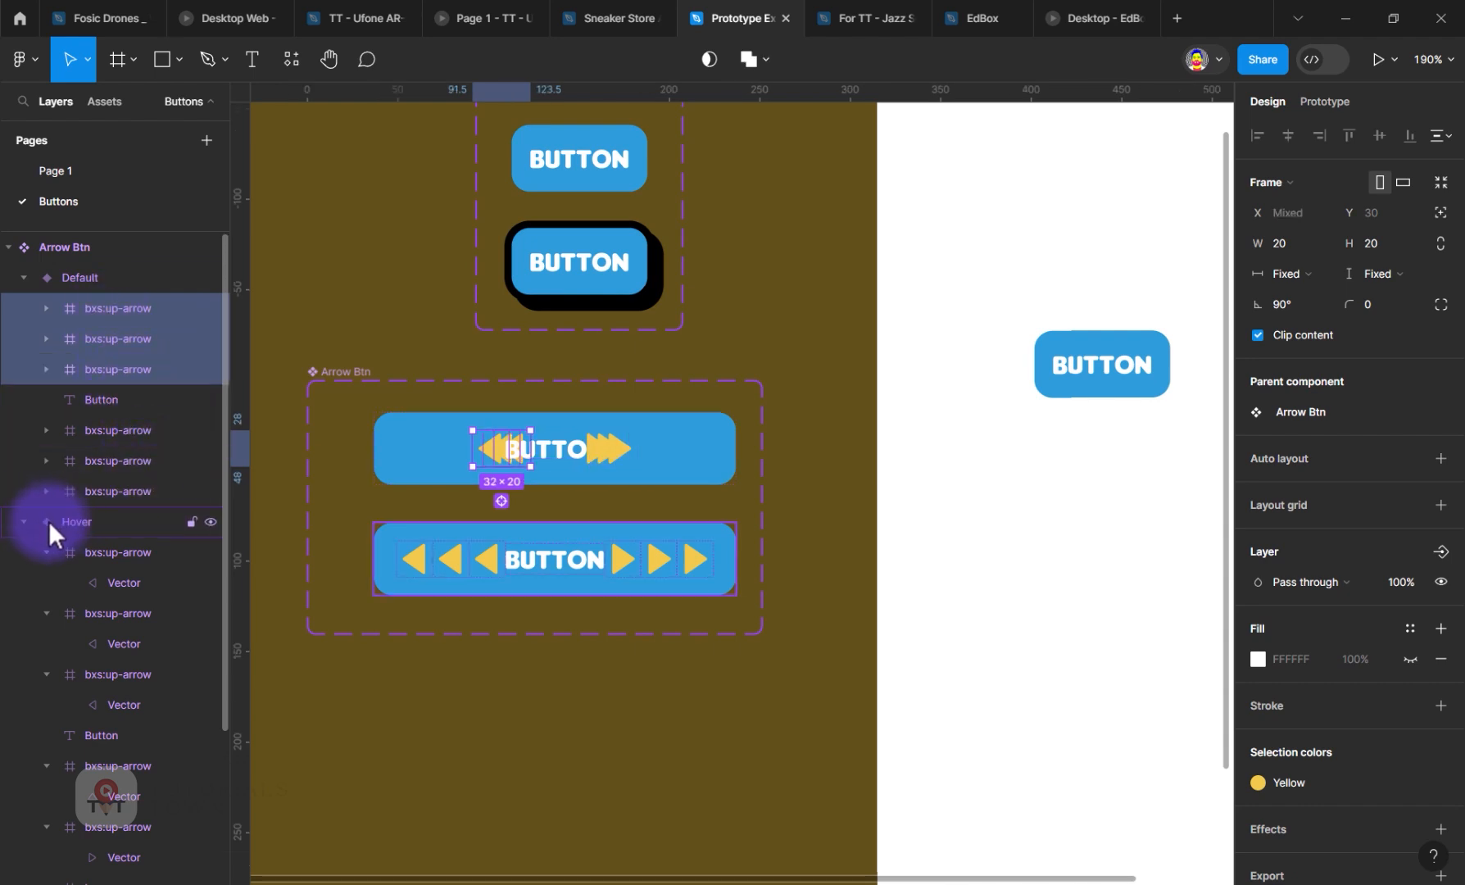
left_click(52, 553)
left_click(50, 583)
left_click(50, 614)
left_click(46, 674)
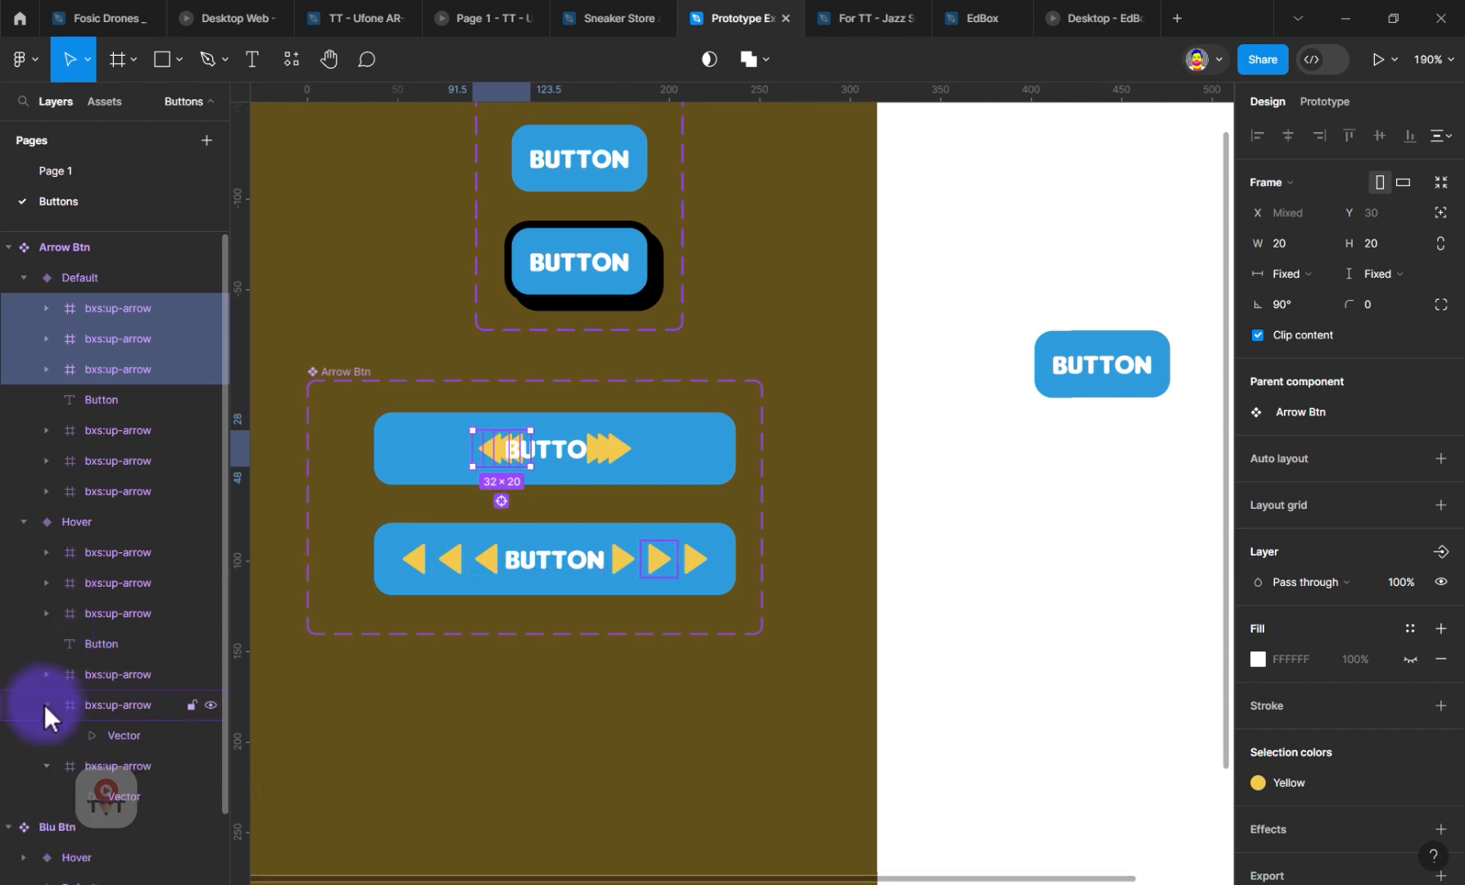
left_click(46, 704)
left_click(47, 737)
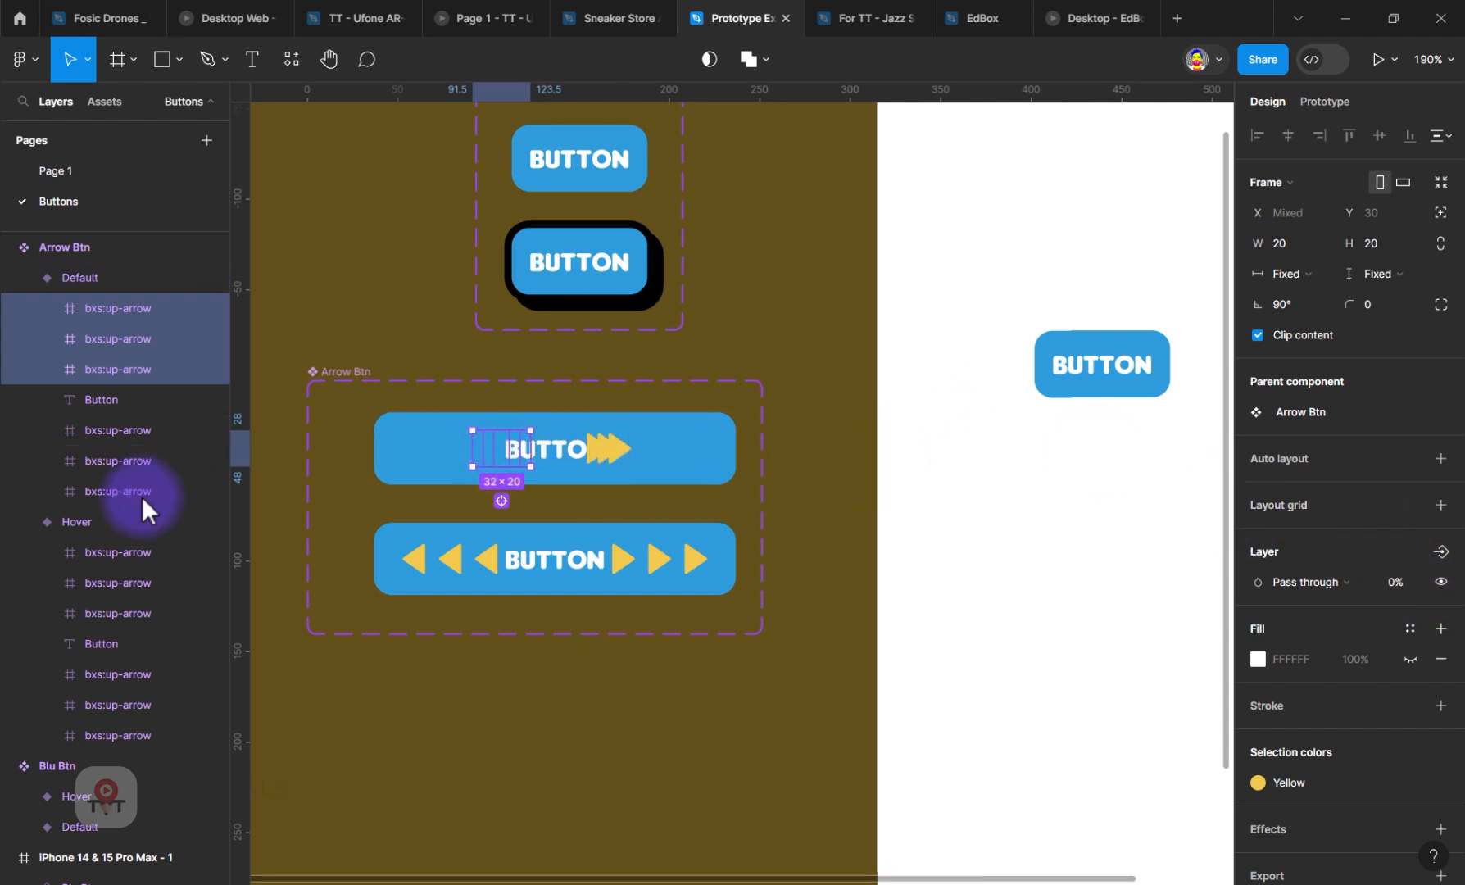
Step: Set the Default variant's three right-pointing arrows to 0% opacity and deselect them
left_click(113, 420)
left_click(101, 485, "shift")
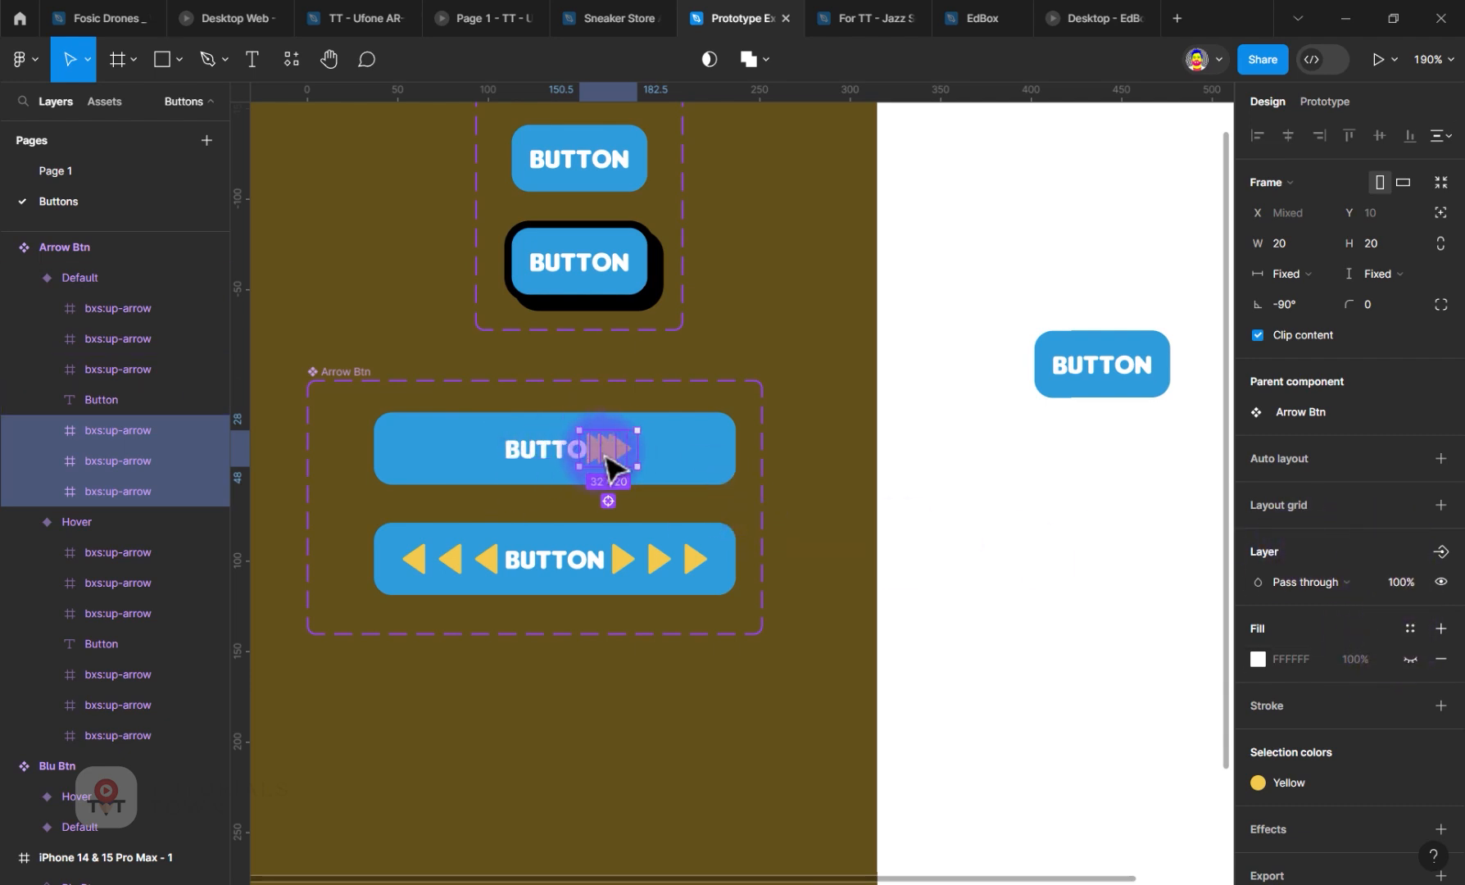
left_click(1398, 583)
type("0")
key("Return")
left_click(730, 790)
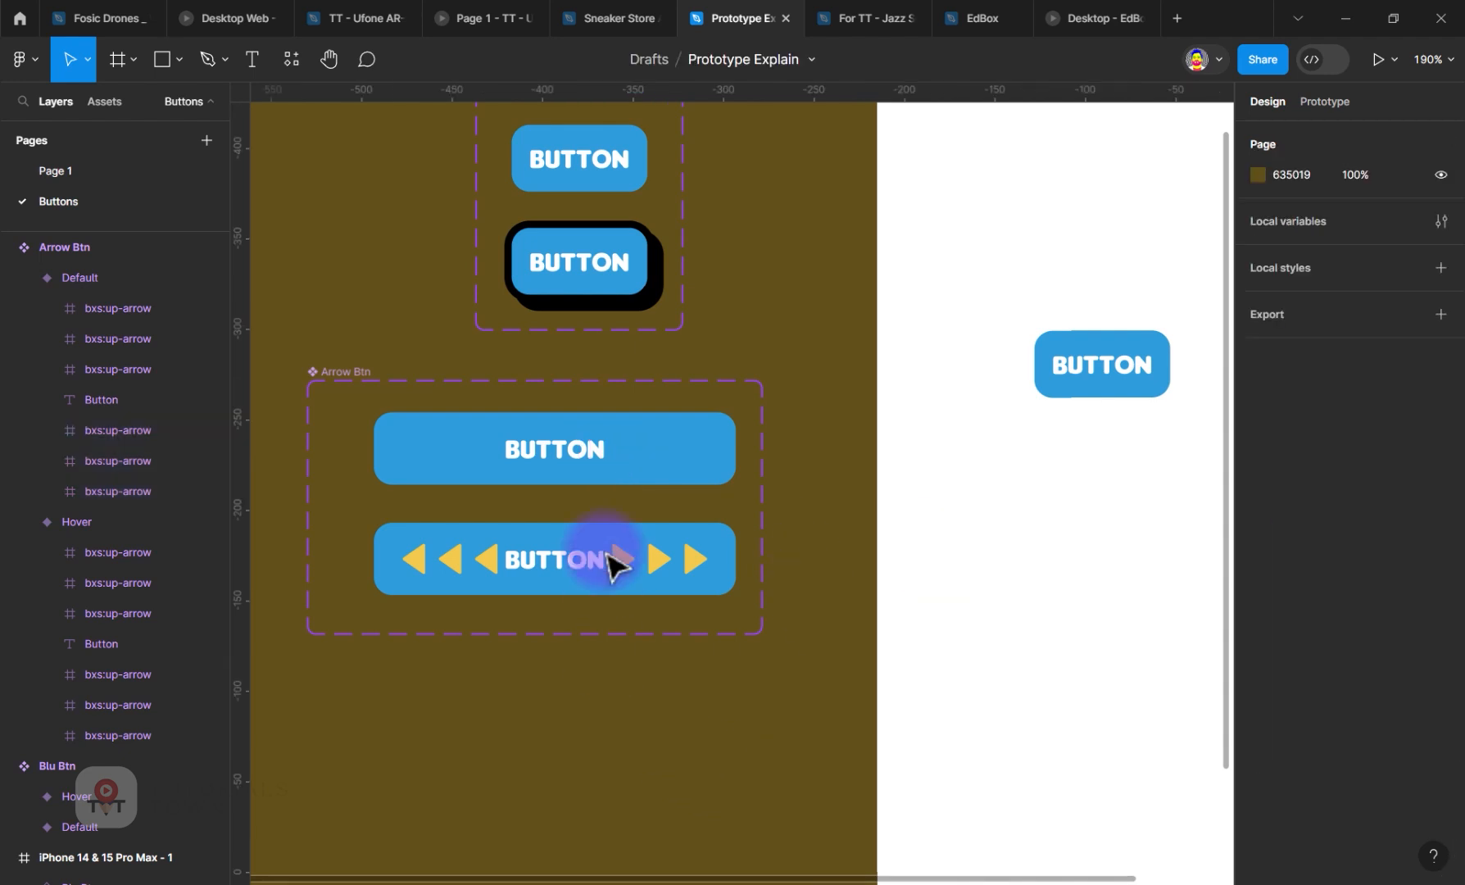
Step: Check the Default variant's existing hover interaction and the Type property of both Arrow Btn variants
left_click(560, 485)
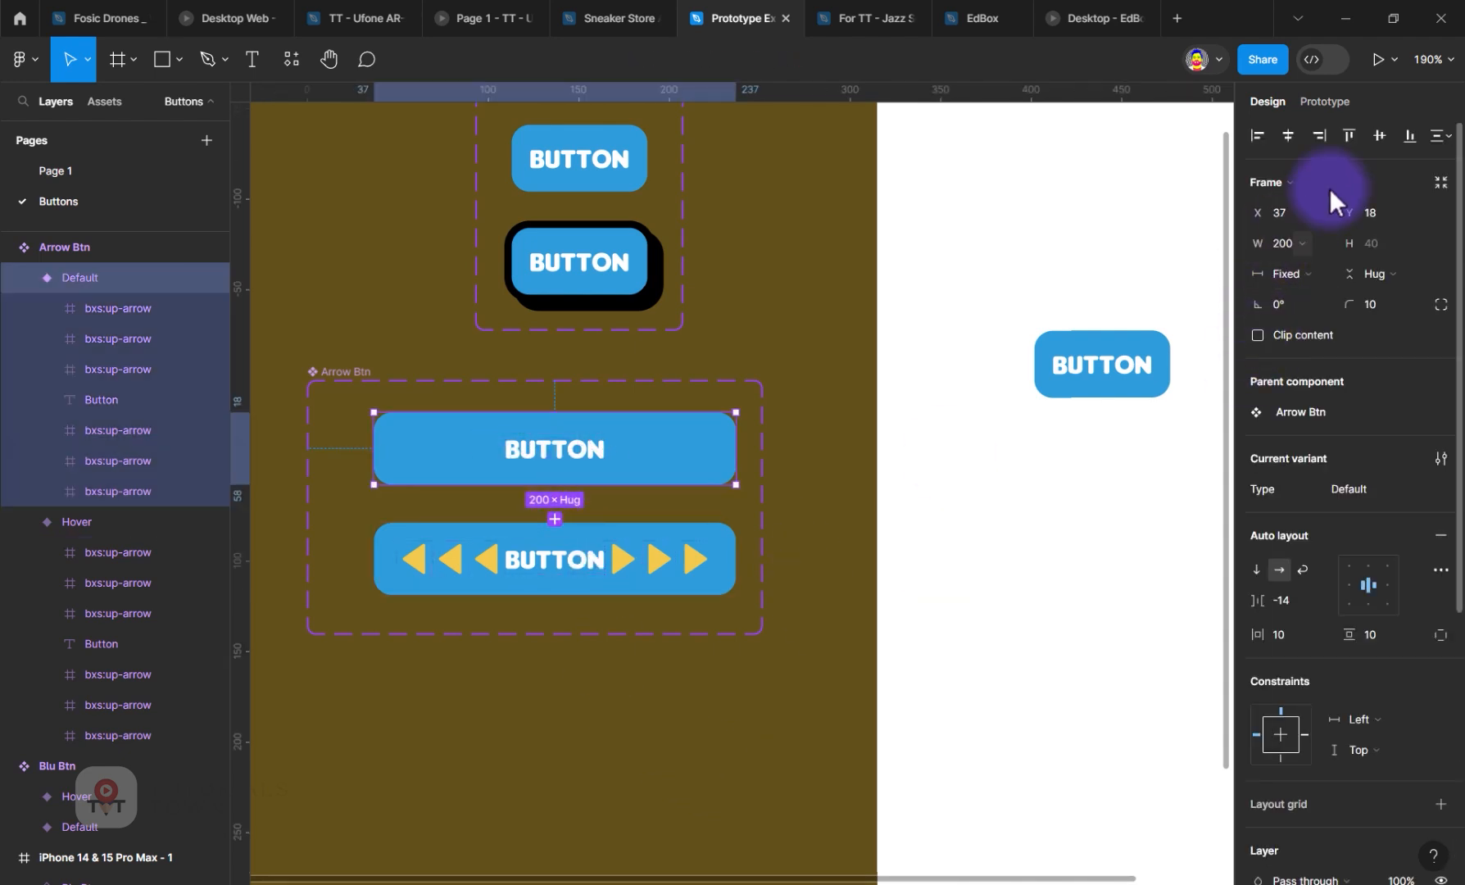
left_click(1342, 100)
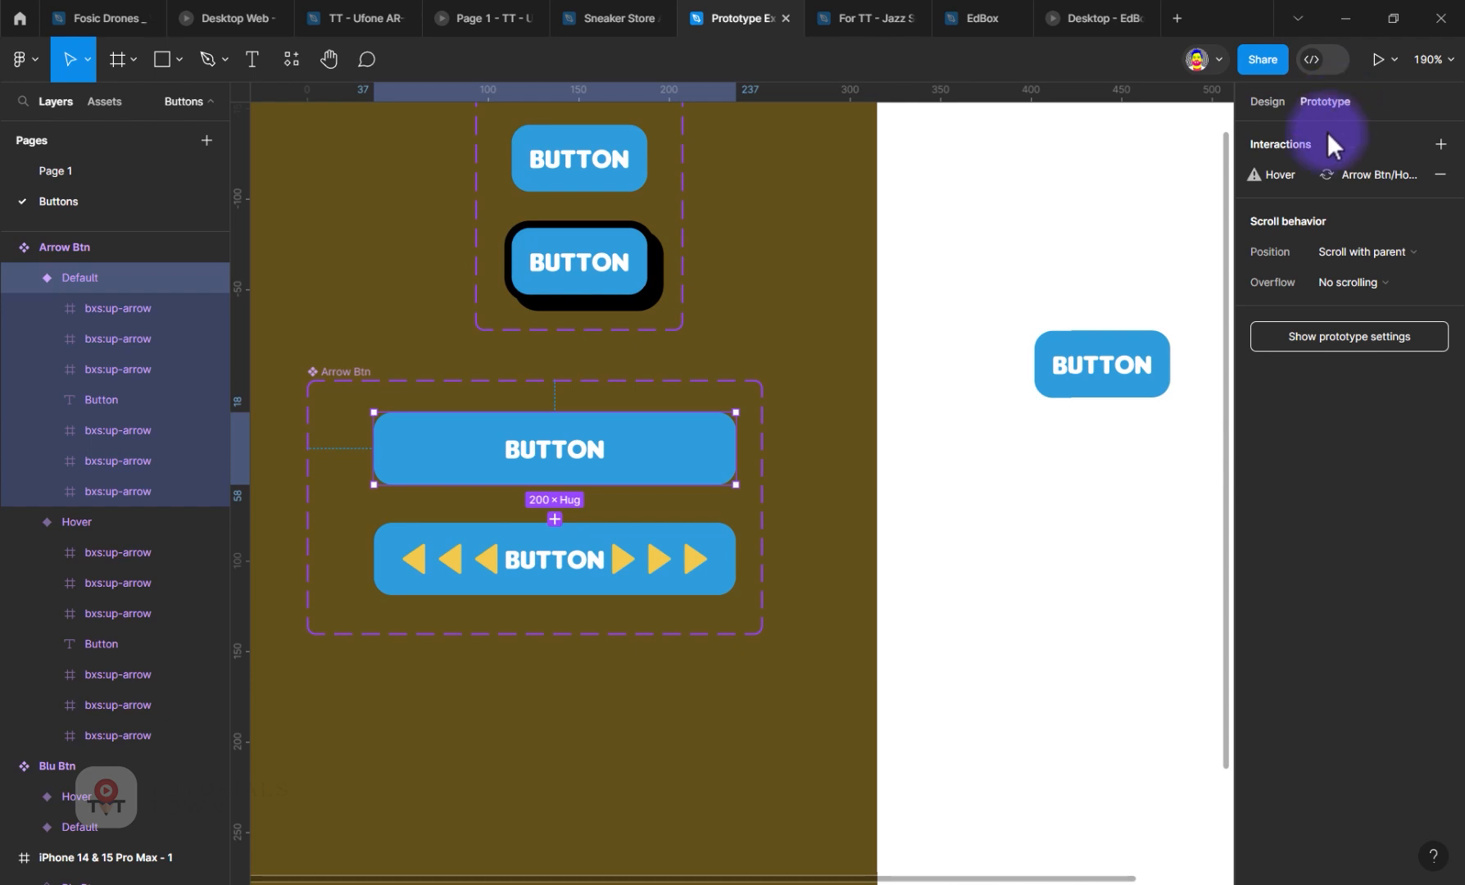
left_click(1289, 173)
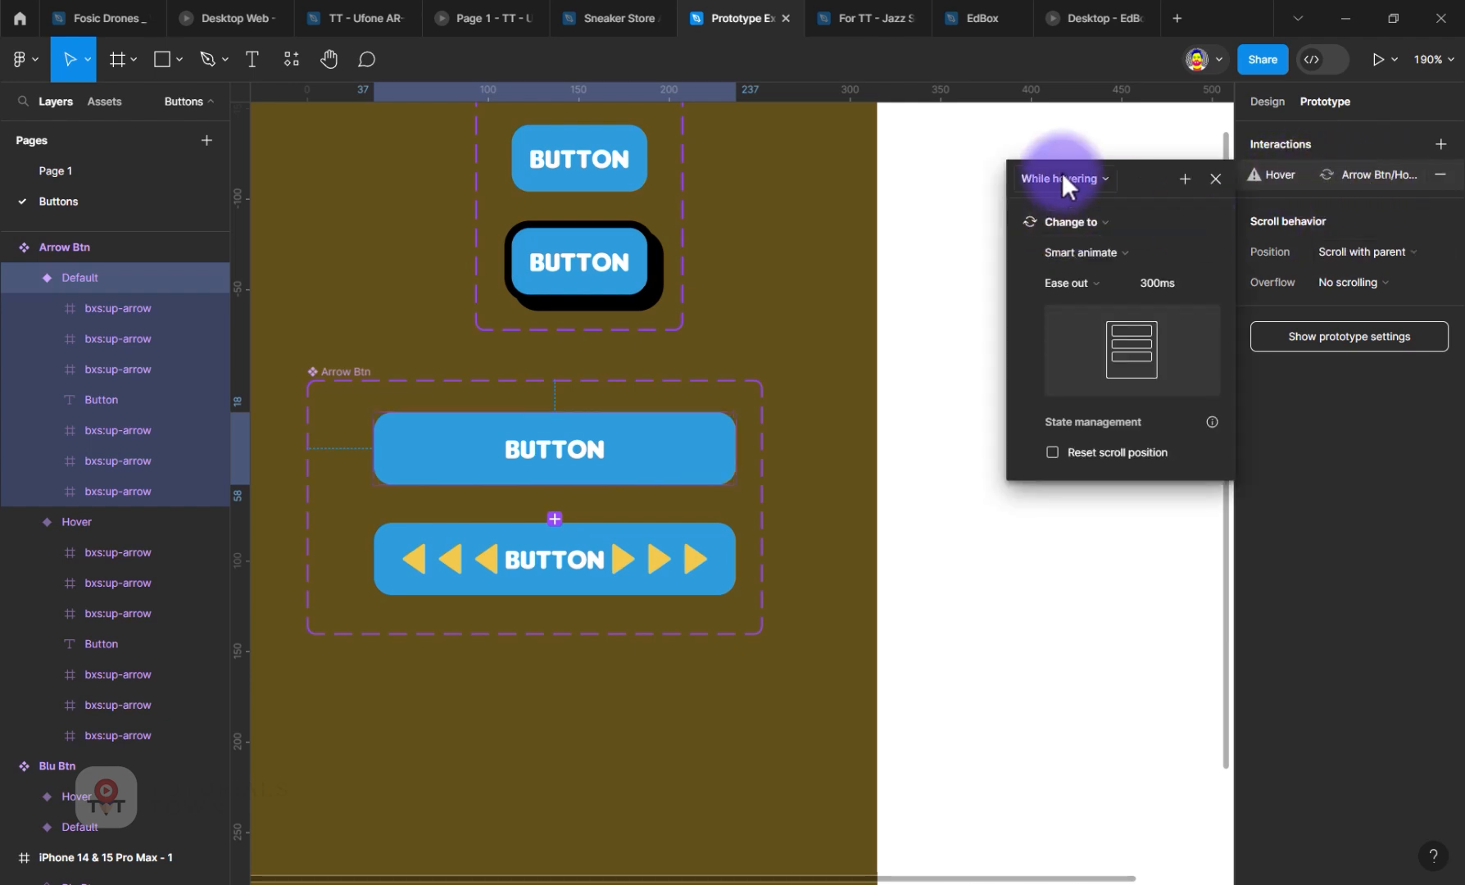
left_click(1082, 223)
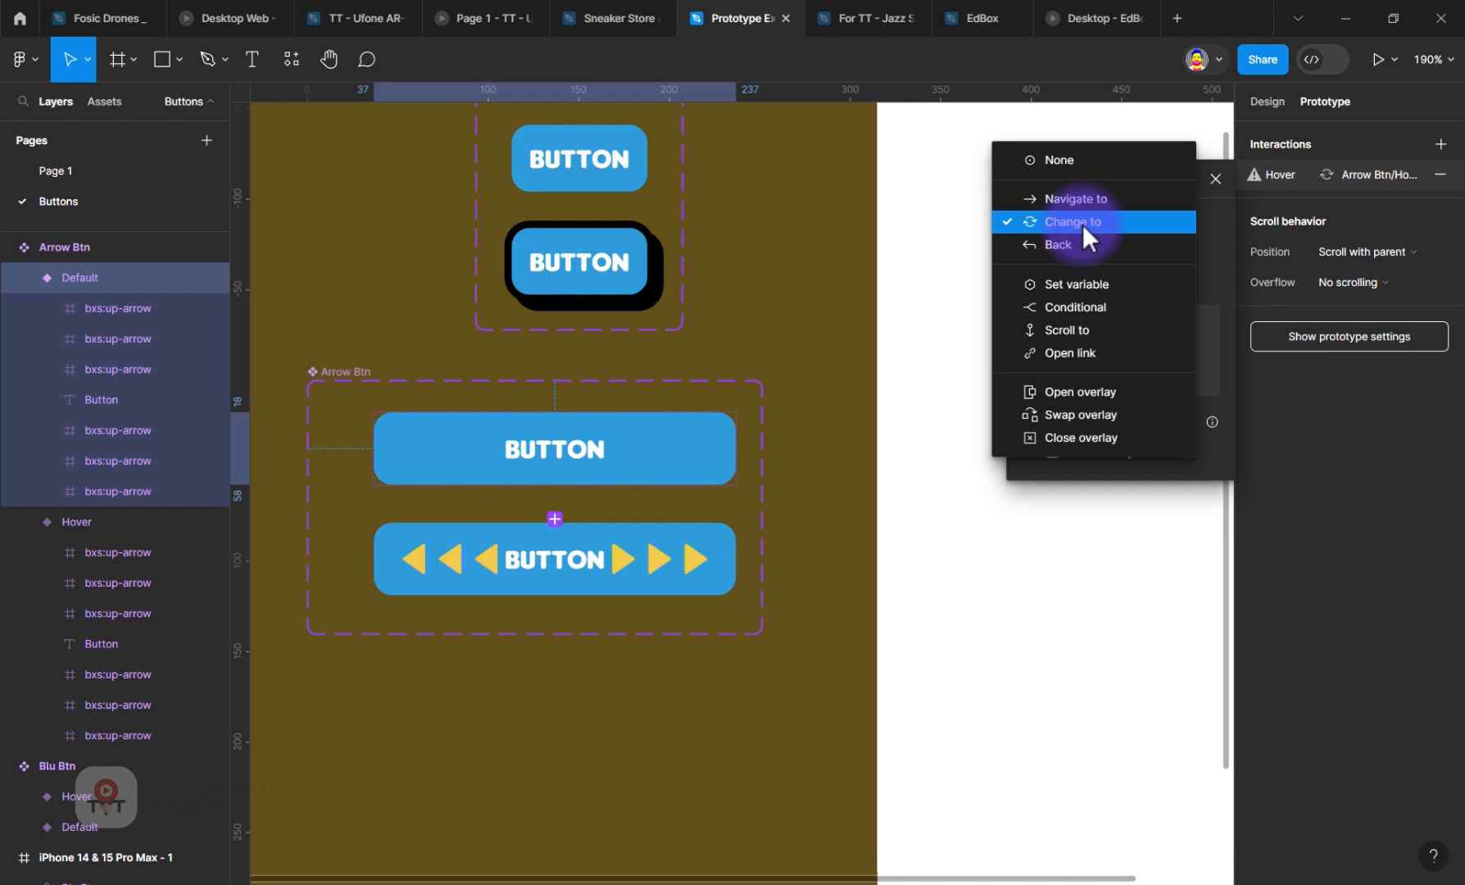
left_click(1082, 223)
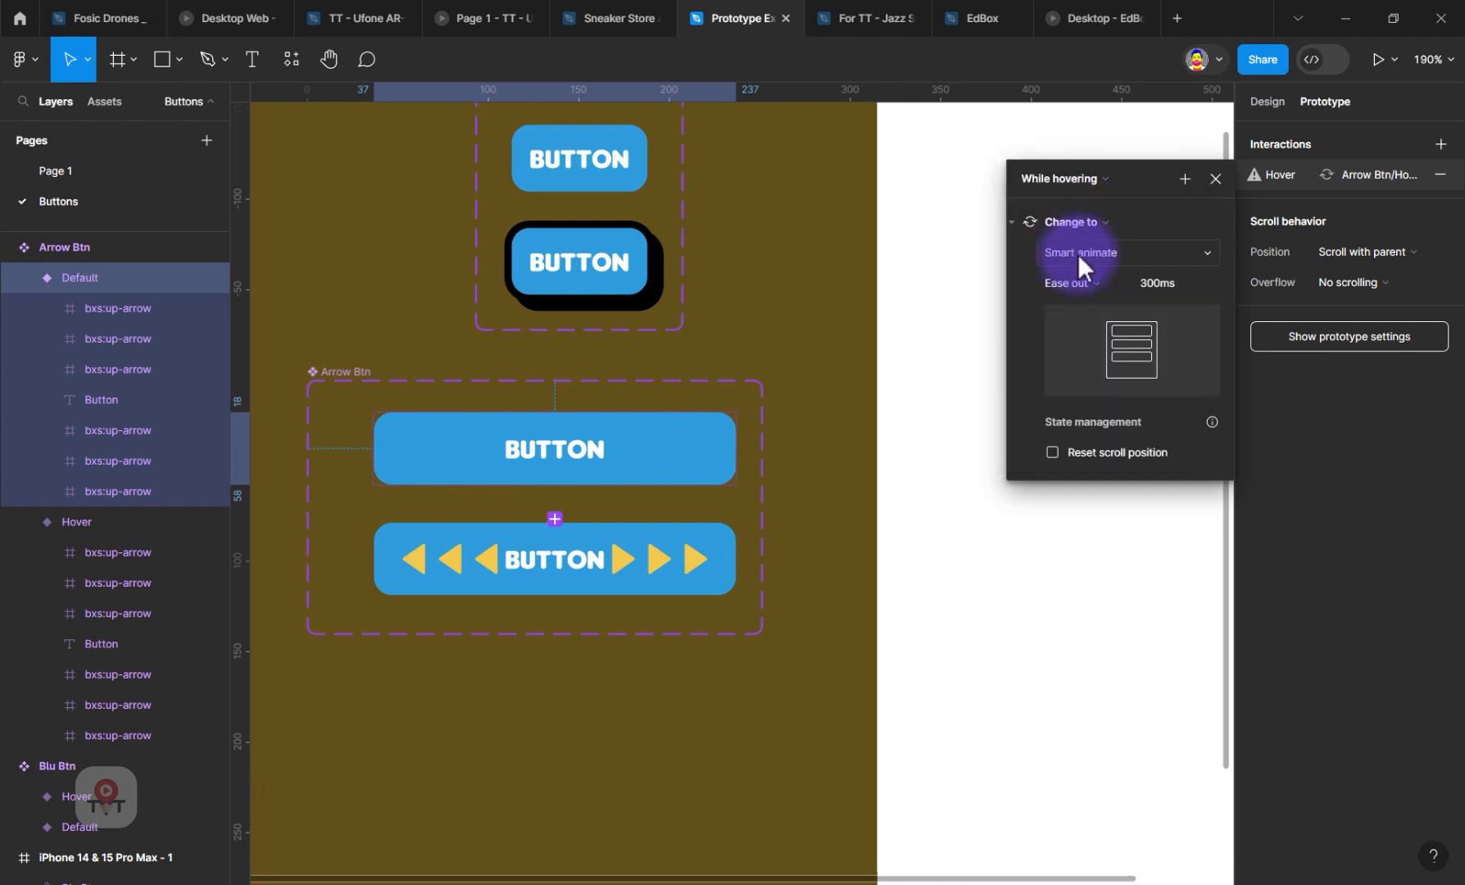
left_click(682, 718)
left_click(647, 478)
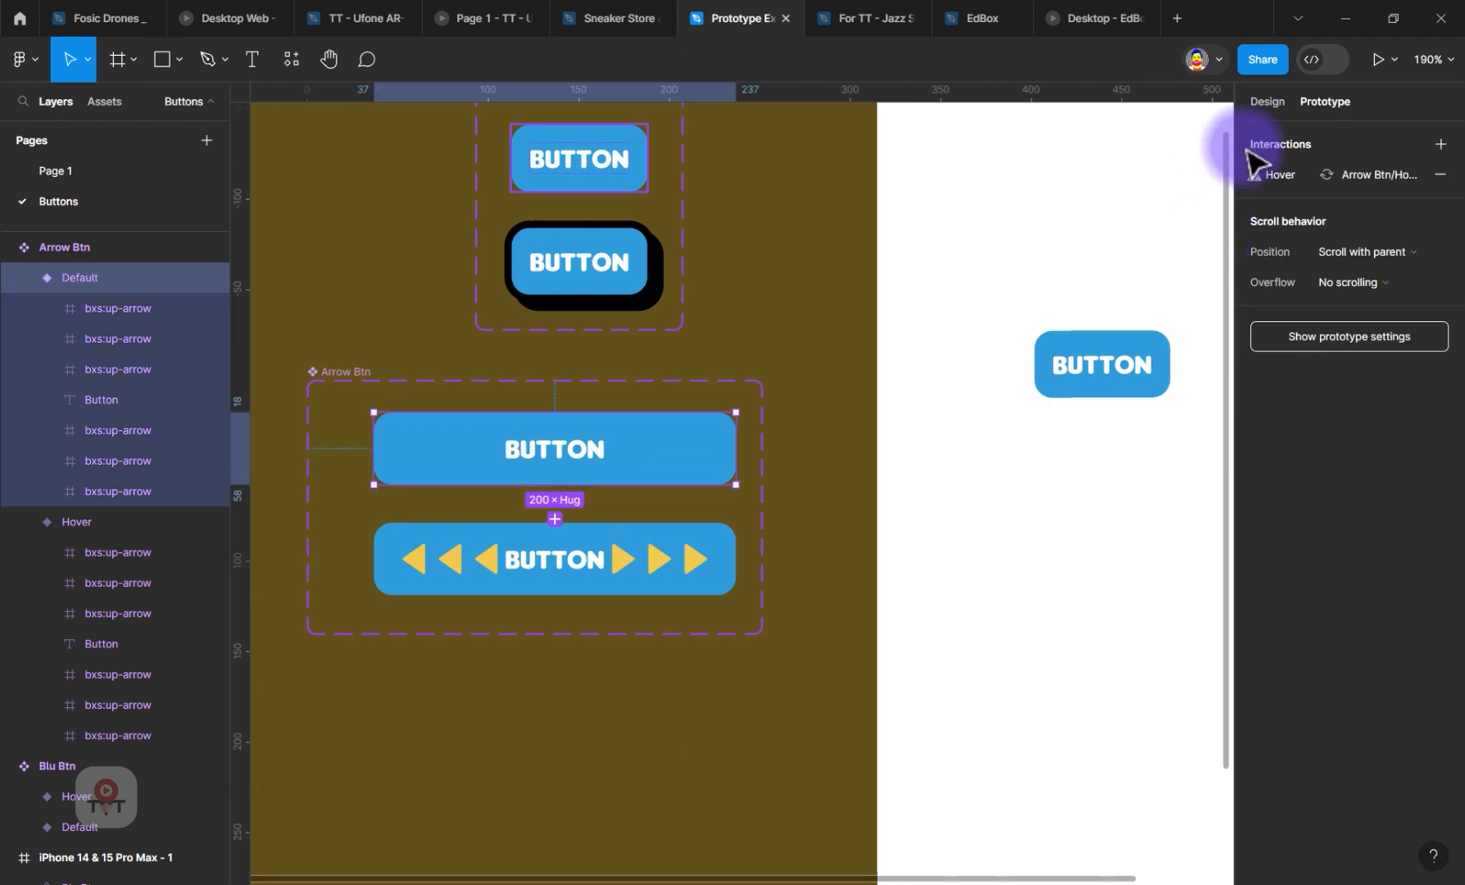
left_click(1268, 103)
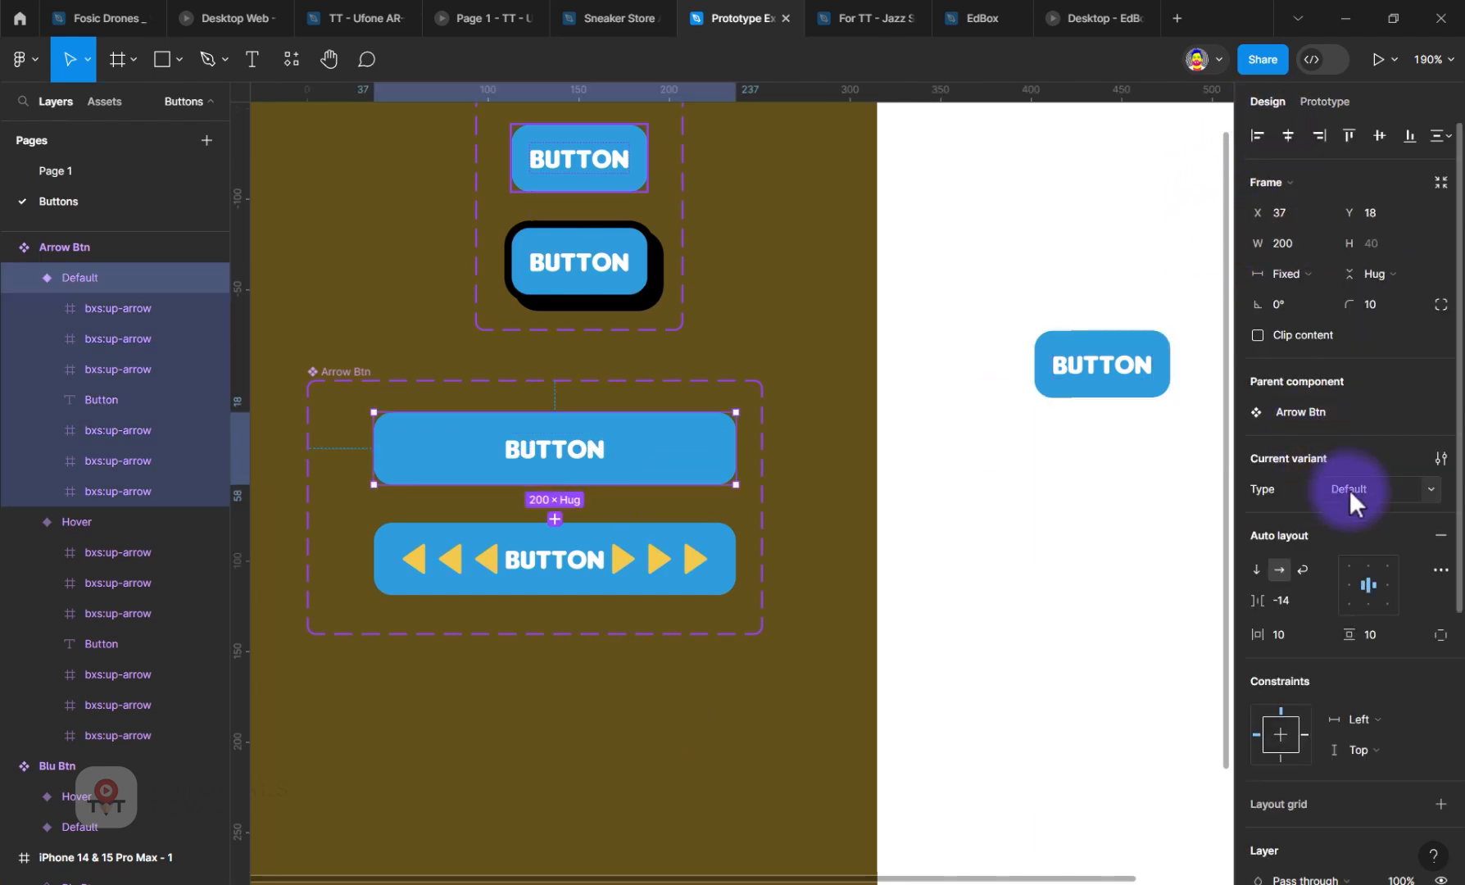
left_click(553, 547)
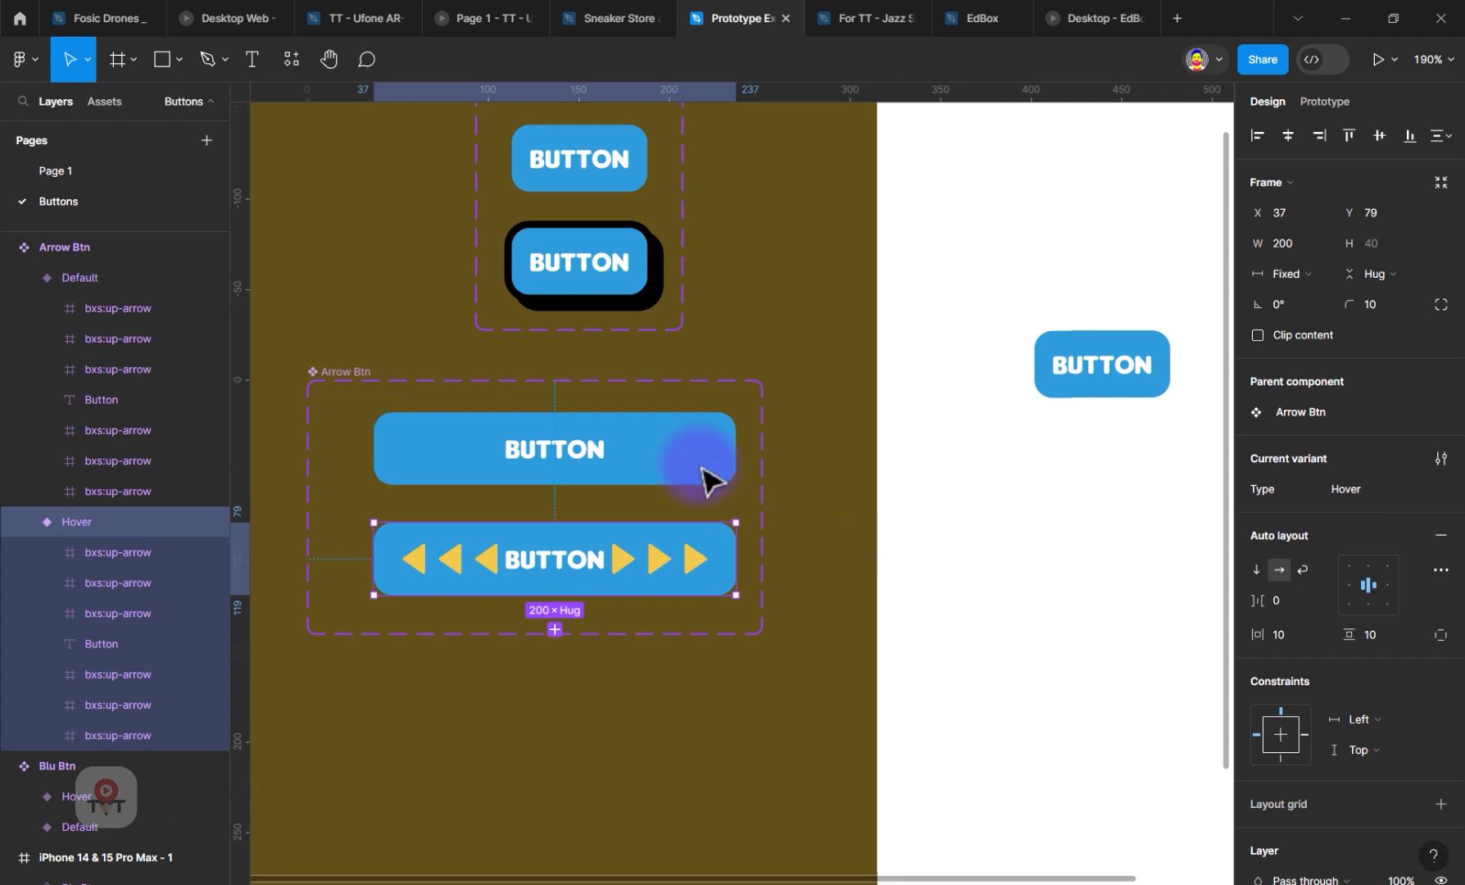
left_click(577, 415)
left_click(560, 490)
left_click(643, 467)
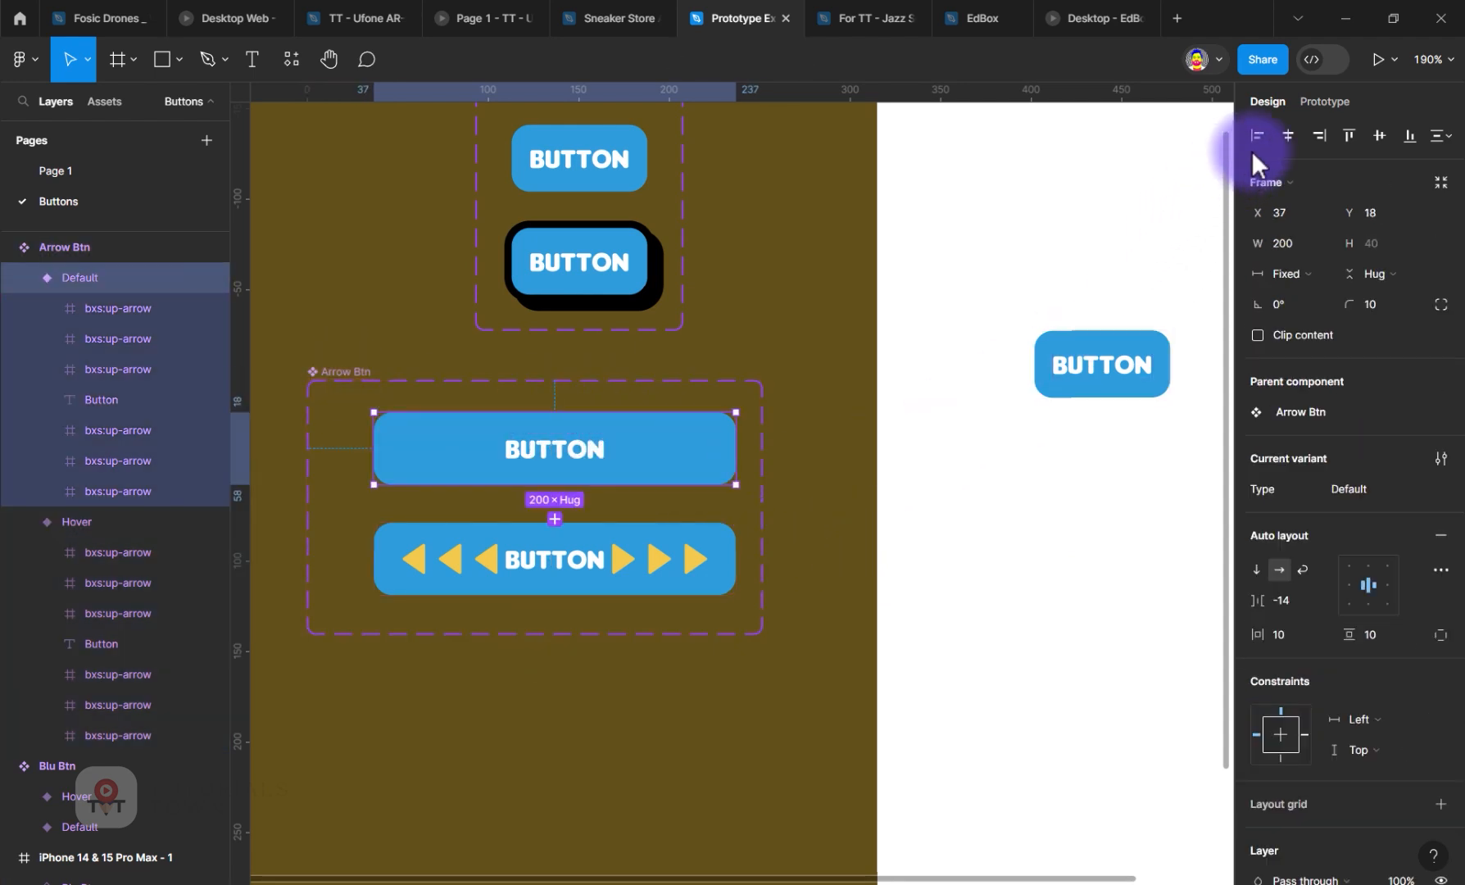
Step: Remove the existing hover interaction from the Default variant of Arrow Btn
left_click(1302, 108)
left_click(1382, 176)
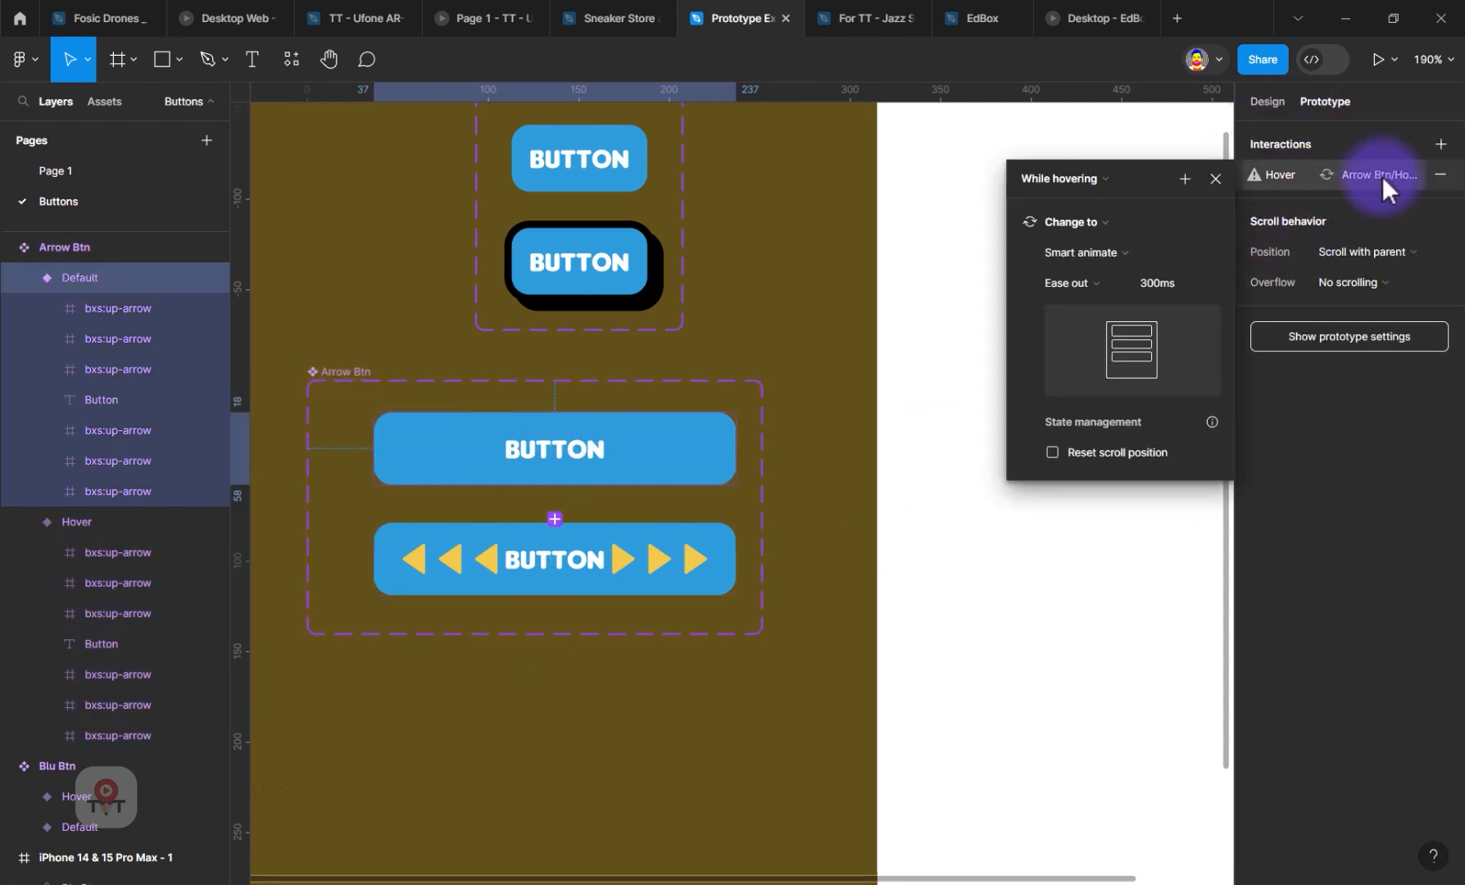
left_click(1439, 173)
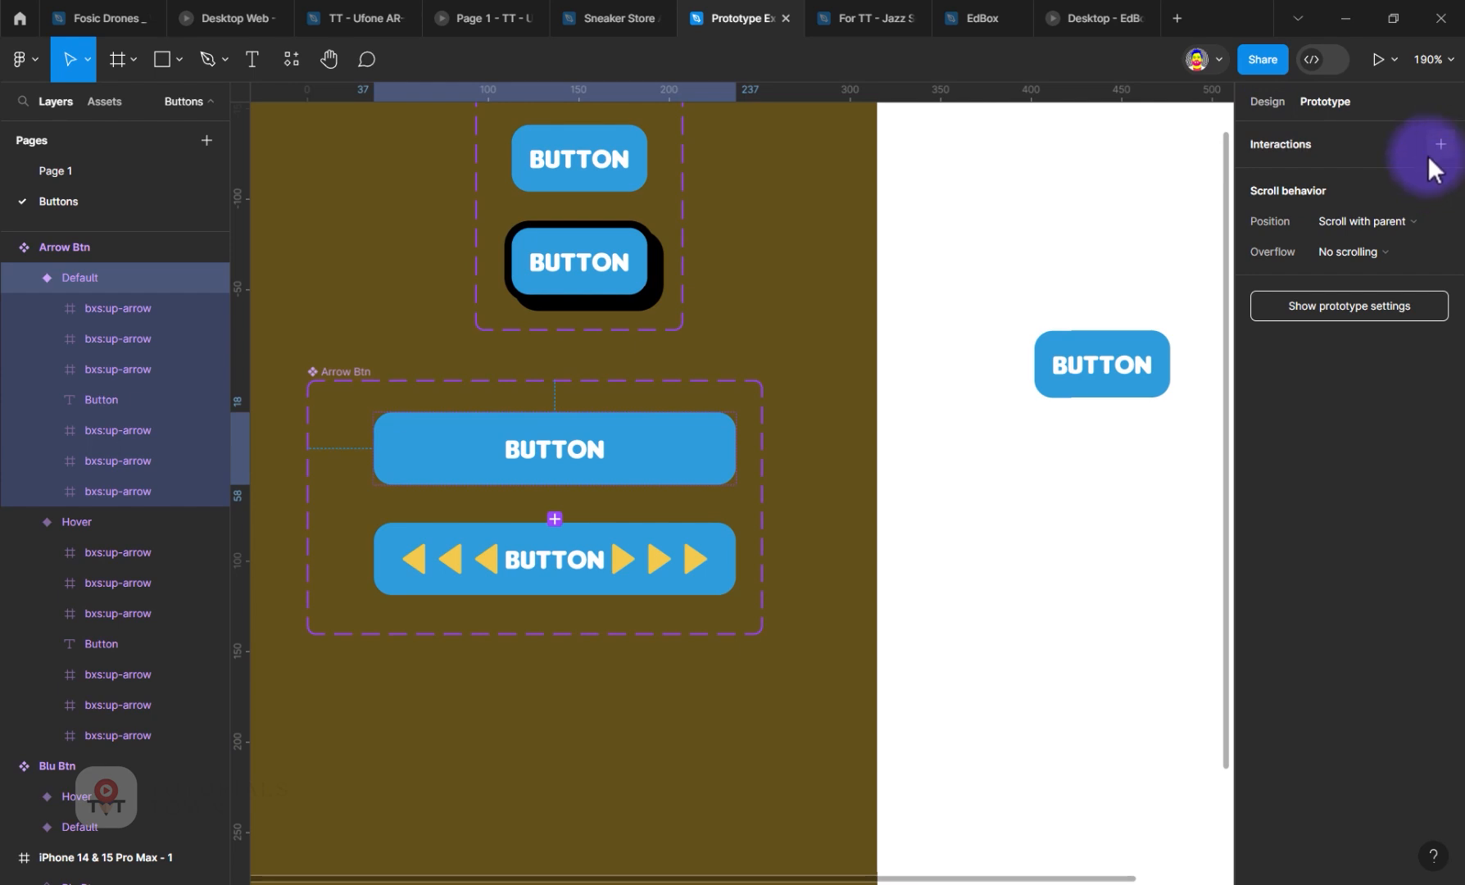
Step: Add a While hovering interaction to the Default variant that changes to Type Hover with Smart animate
left_click(1439, 145)
left_click(1044, 172)
left_click(1045, 212)
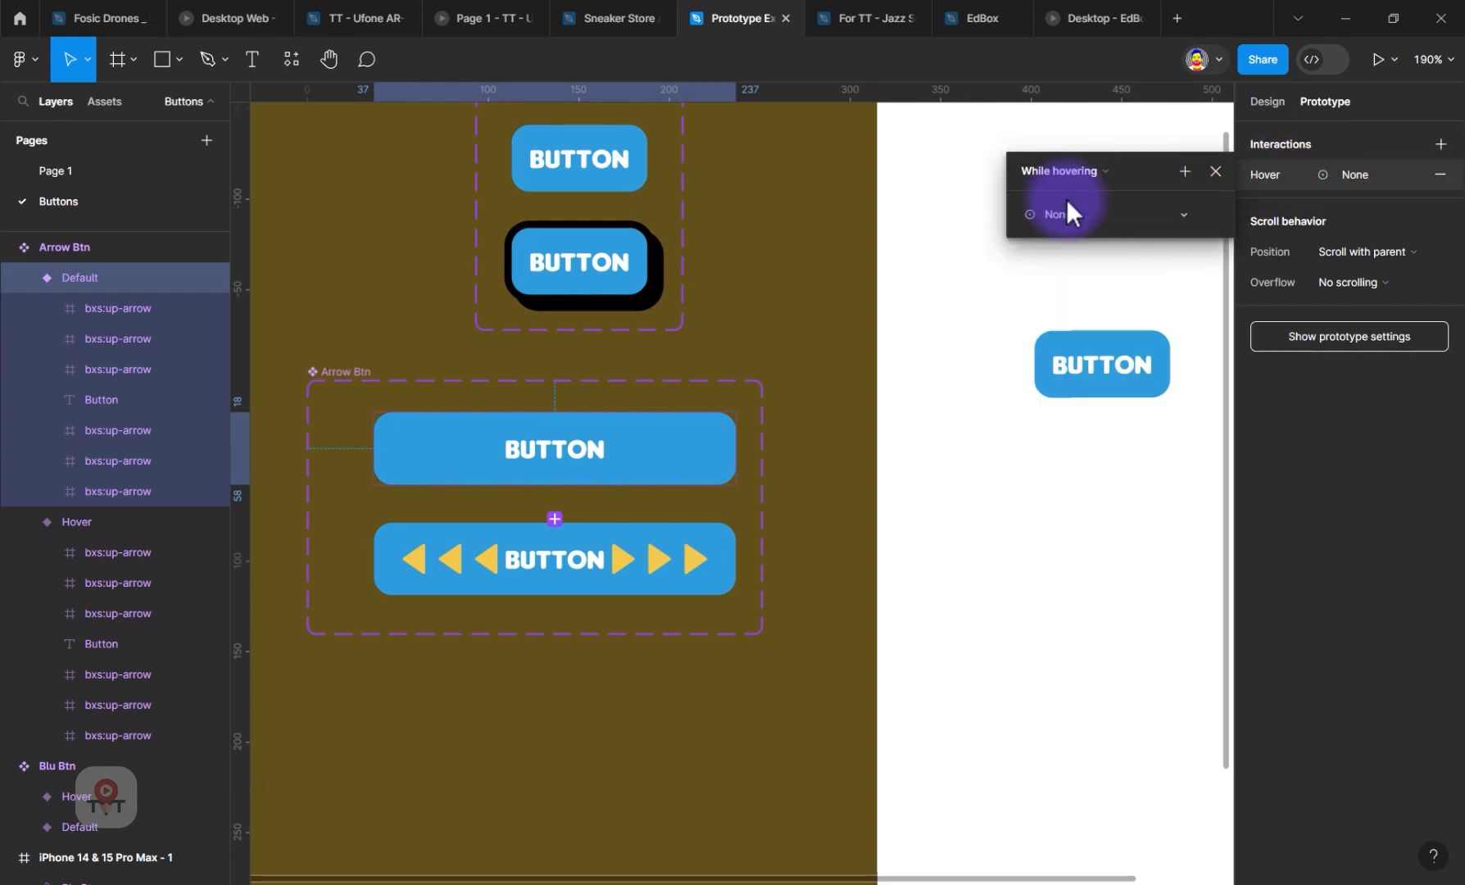
left_click(1060, 214)
left_click(1061, 276)
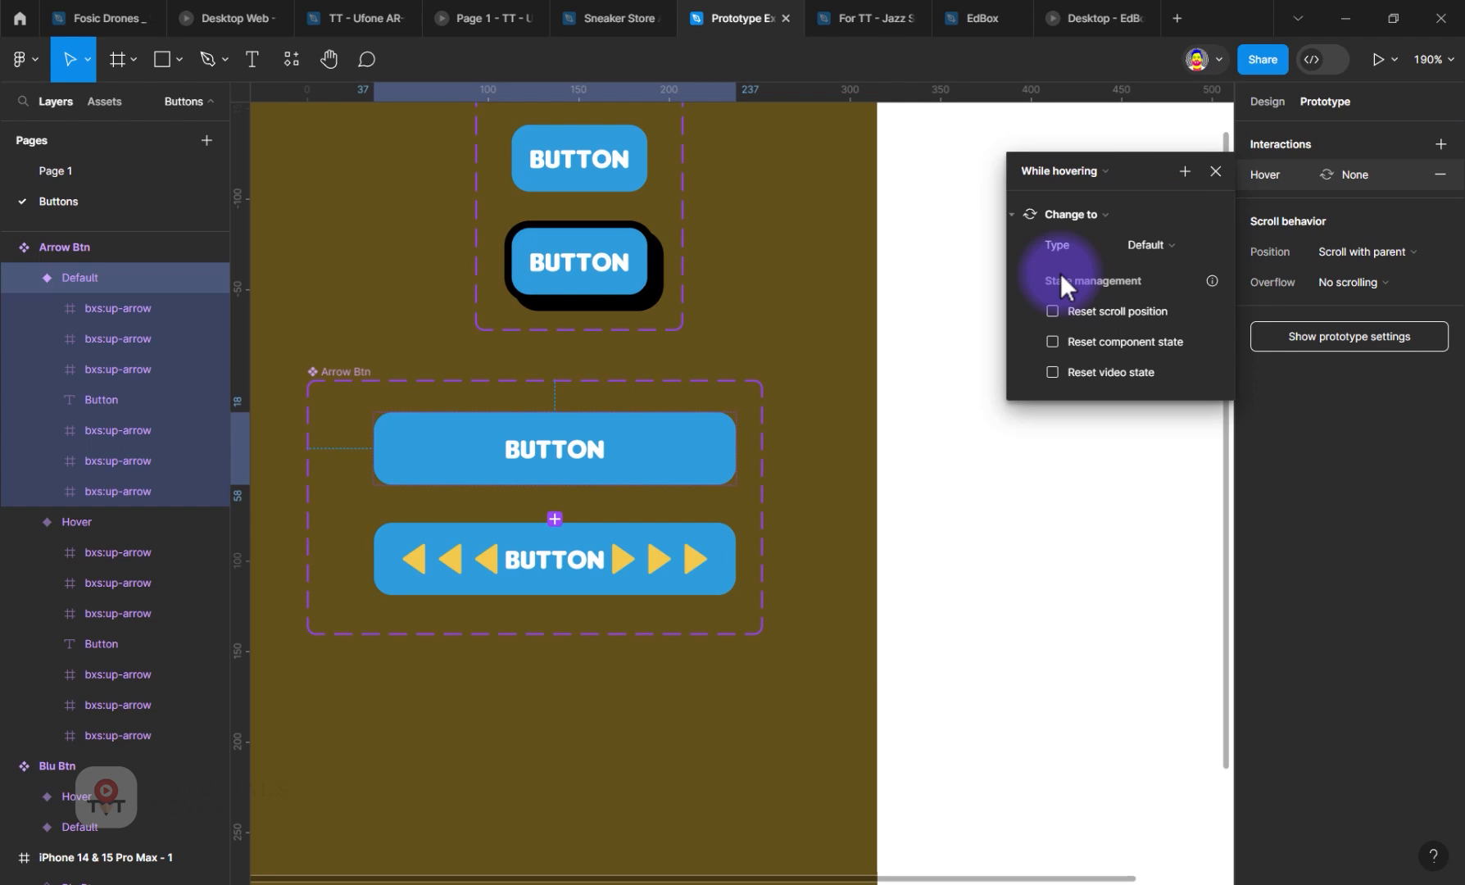
left_click(1132, 248)
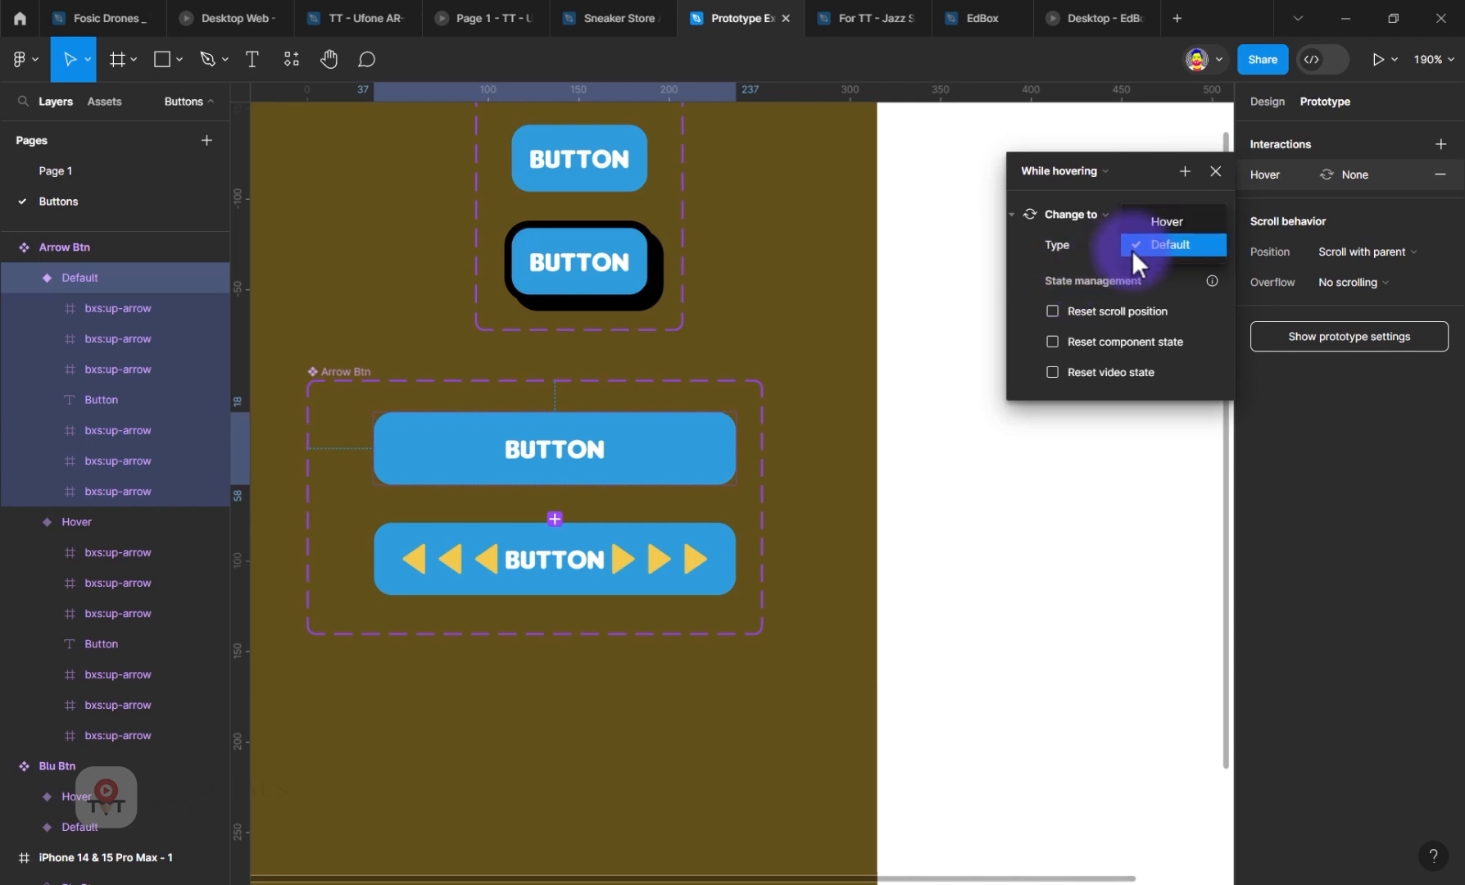
left_click(1165, 213)
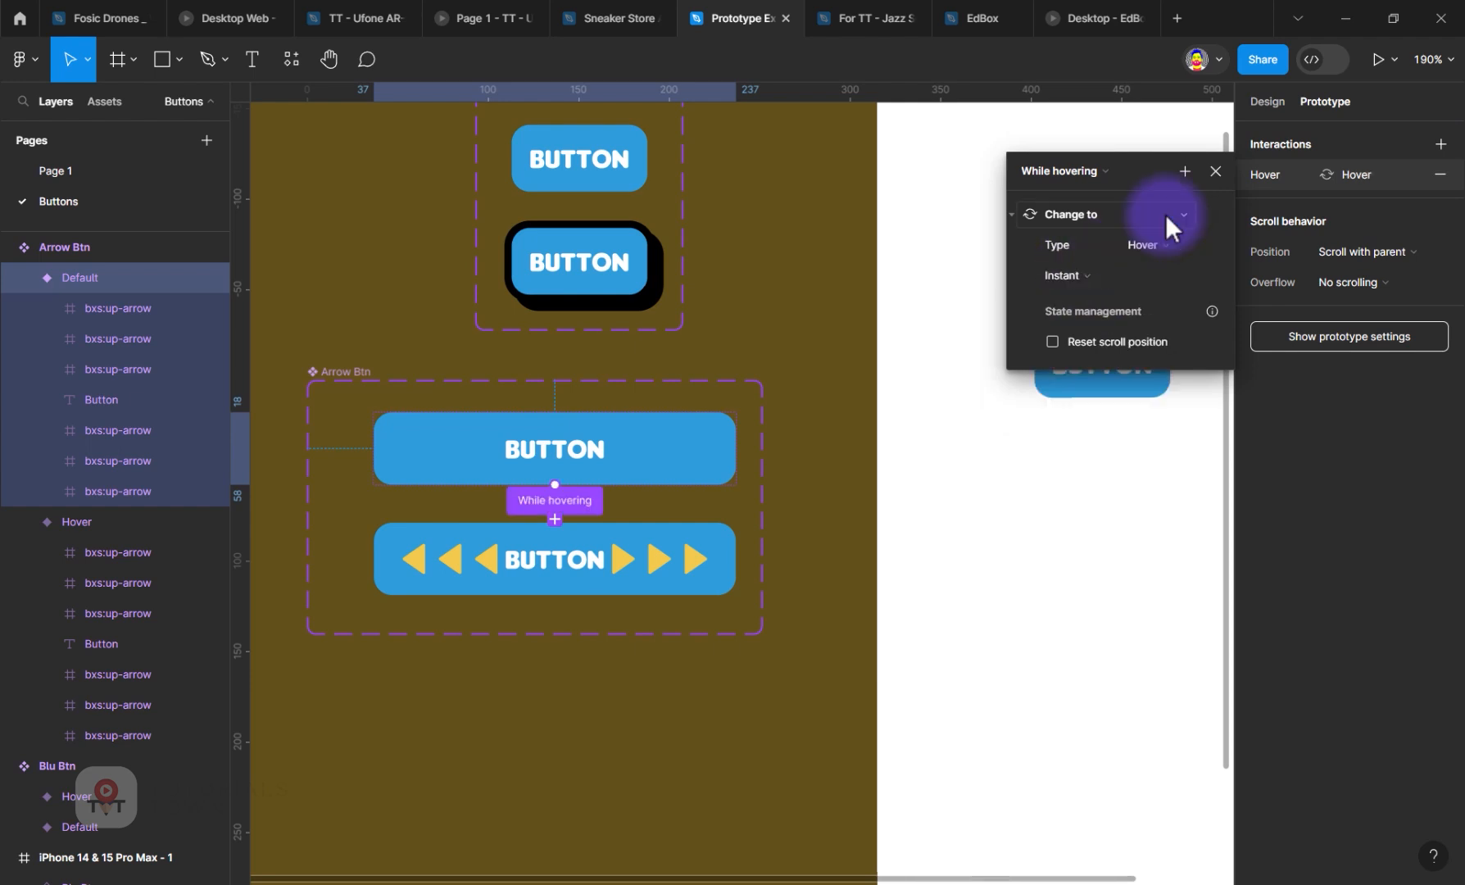
left_click(1057, 271)
left_click(1063, 318)
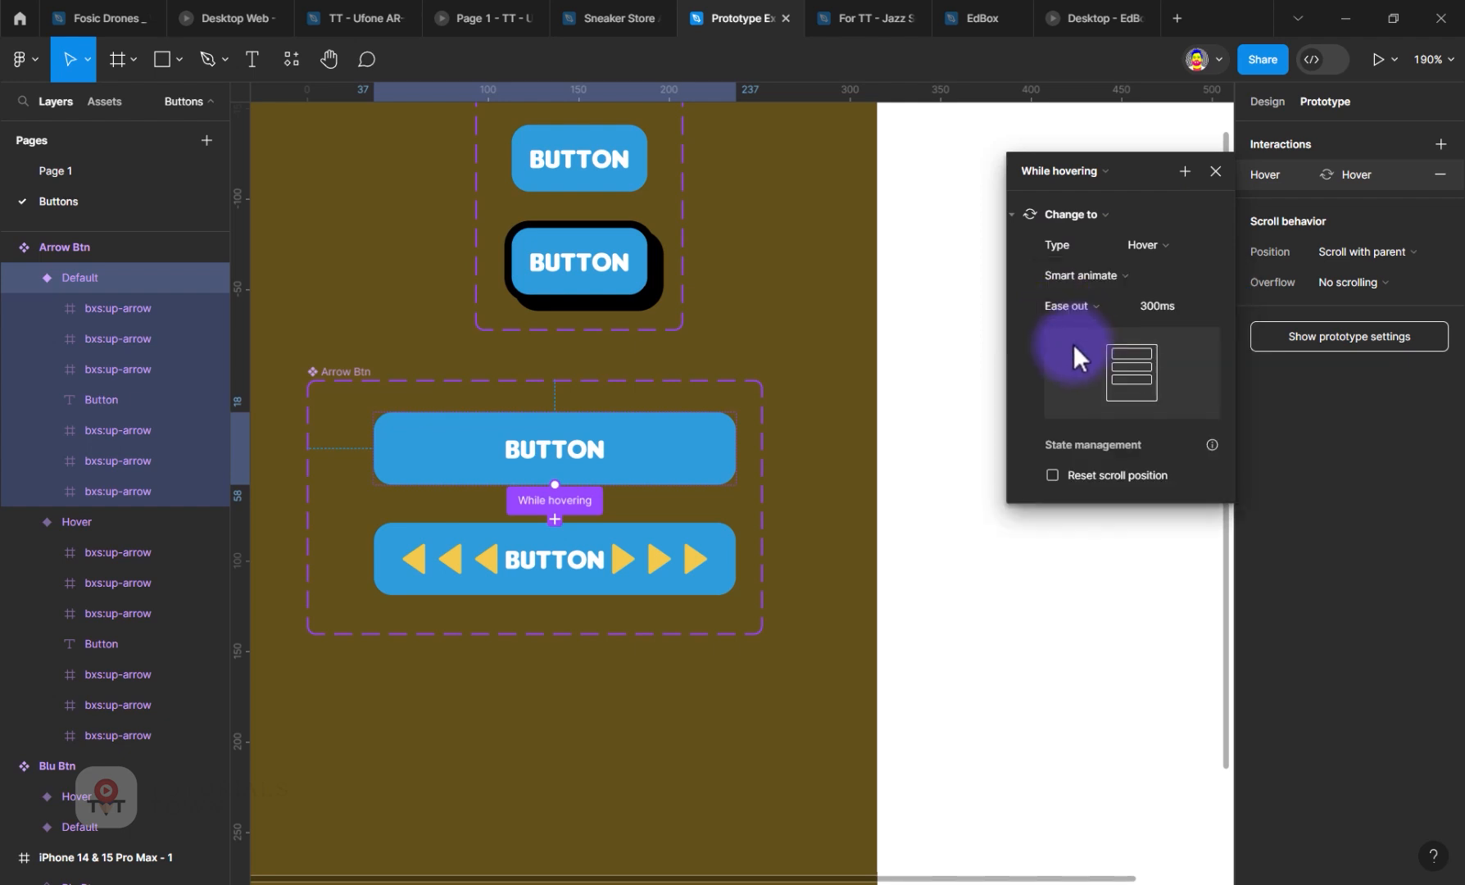
Step: Place an instance of Arrow Btn's Default variant in the iPhone 14 & 15 Pro Max - 1 frame, below the existing button
scroll(863, 497, "right", 5)
left_click_drag(492, 537, 1040, 643)
left_click(1268, 103)
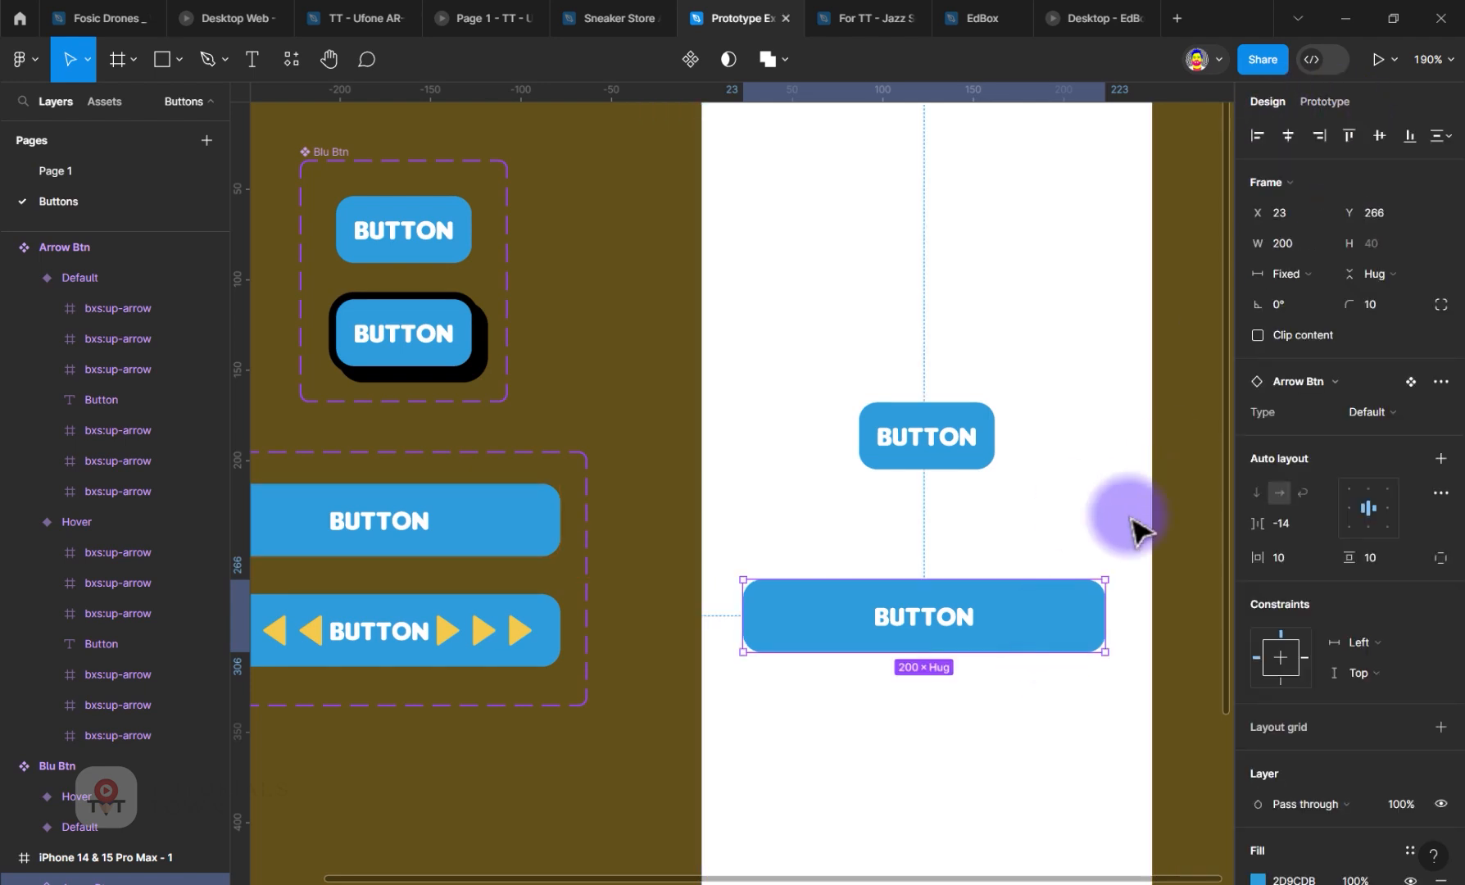
Step: Switch the placed Arrow Btn instance's Type to Hover and back to Default
left_click(1393, 415)
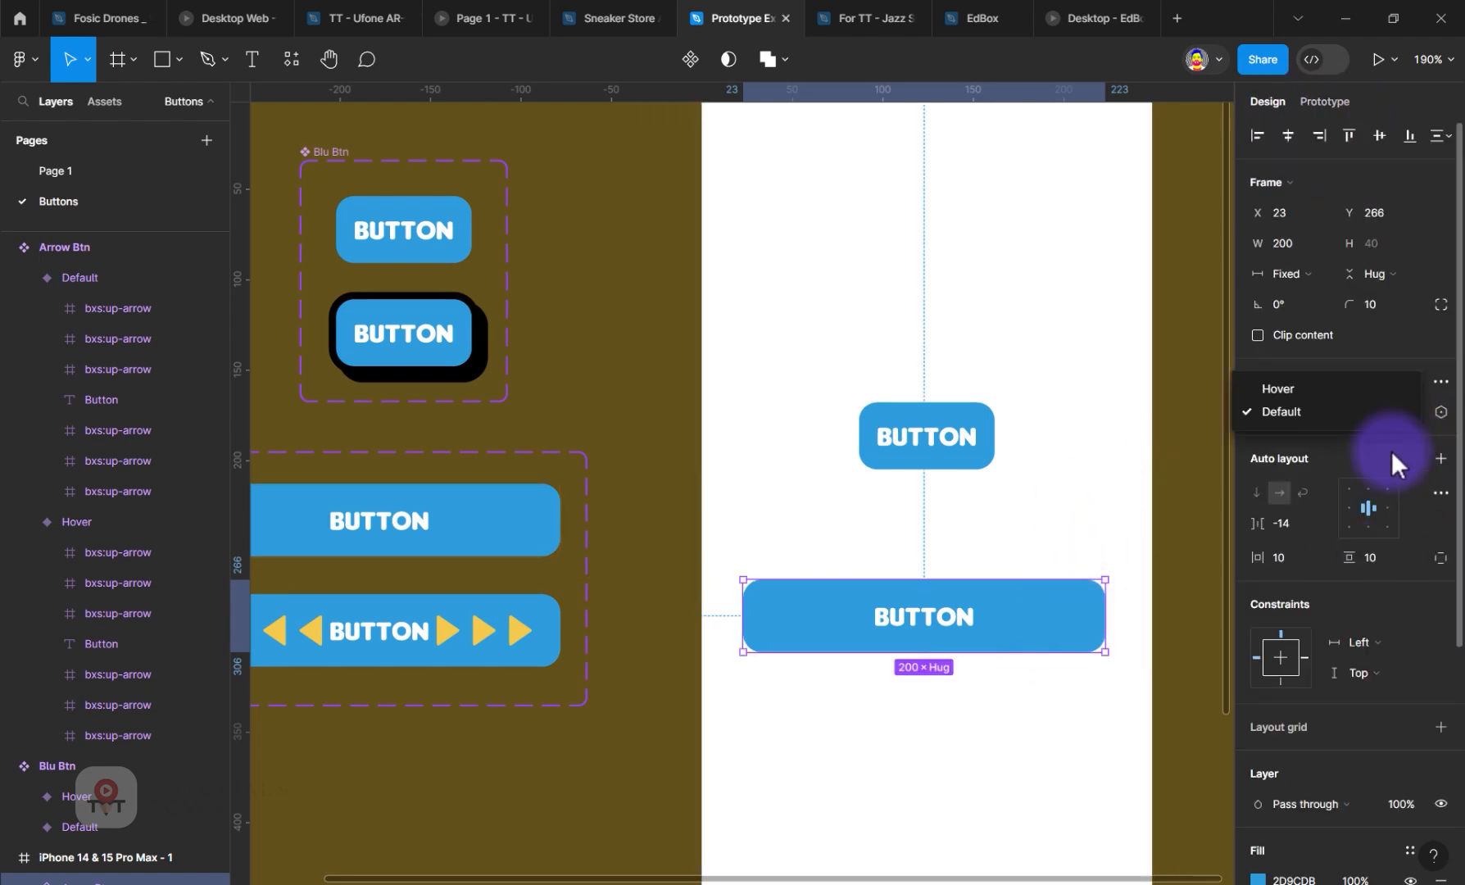
left_click(1381, 388)
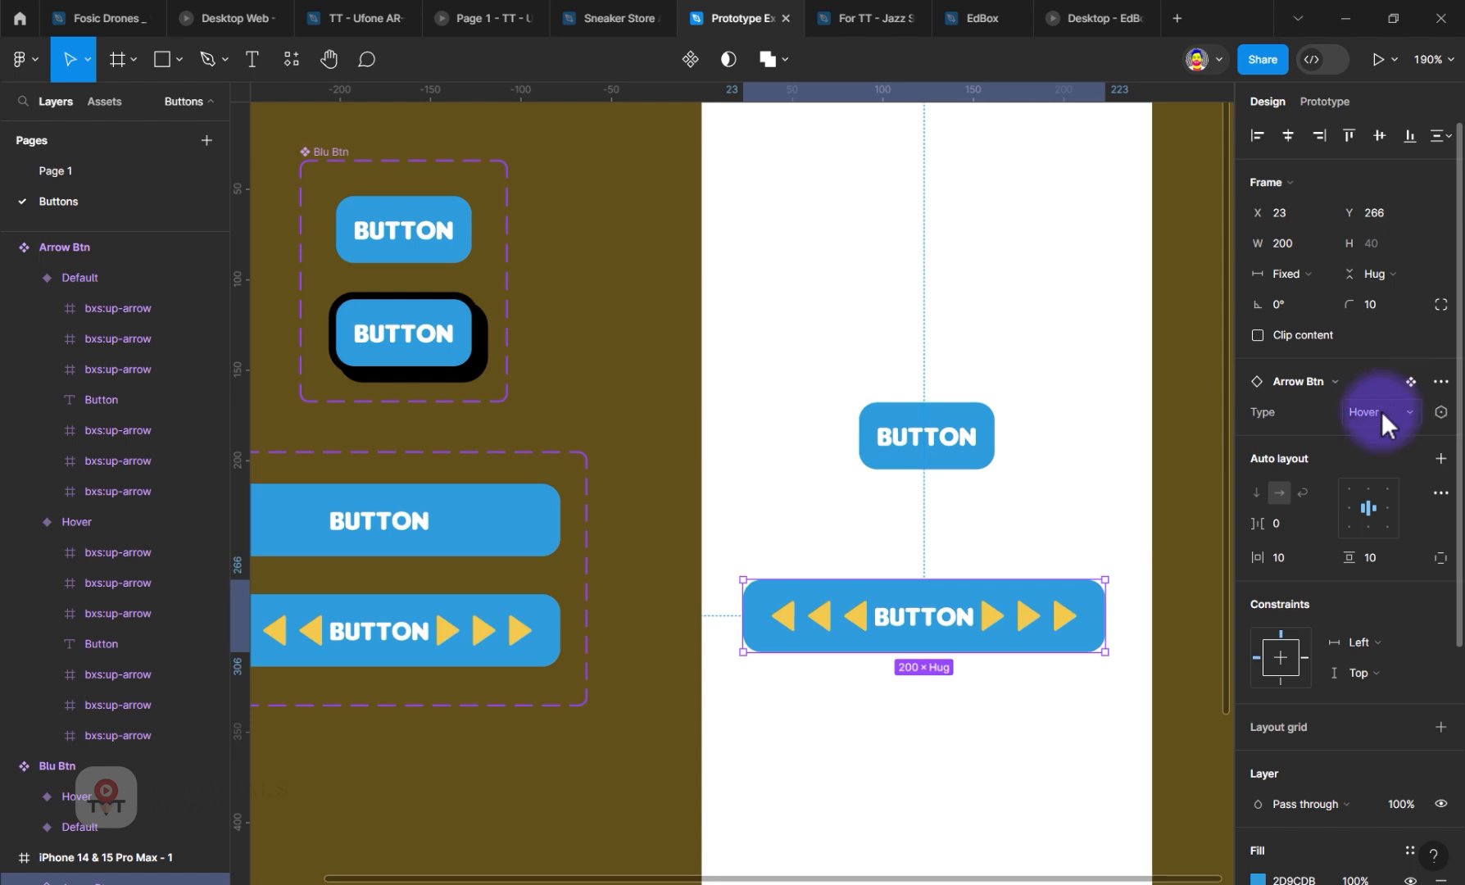
left_click(1381, 412)
left_click(1370, 434)
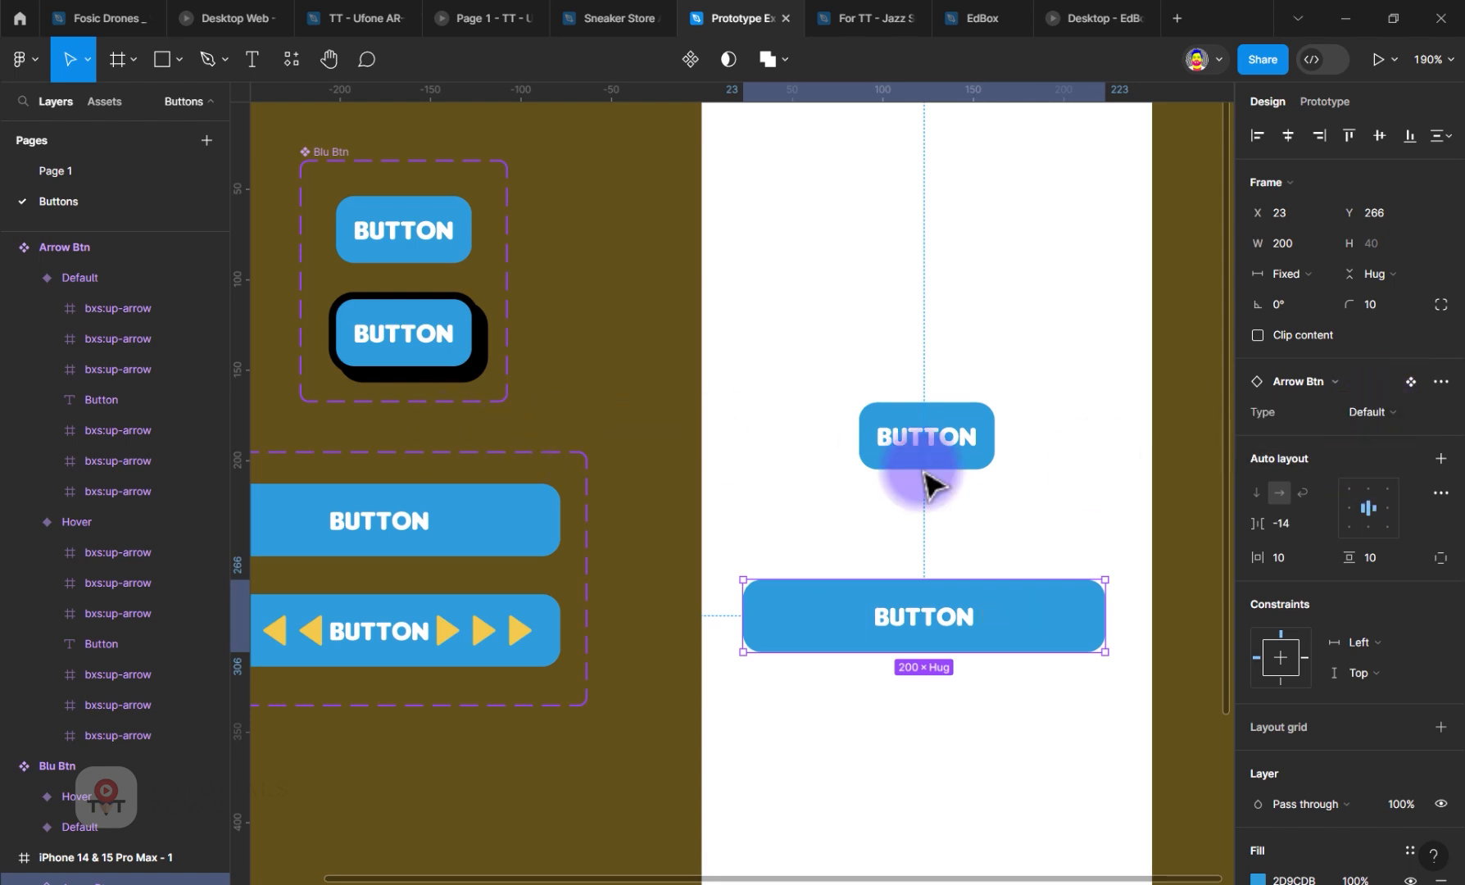
Step: Preview Flow 1 and test the hover animation of the new Arrow Btn instance
scroll(763, 295, "up", 3)
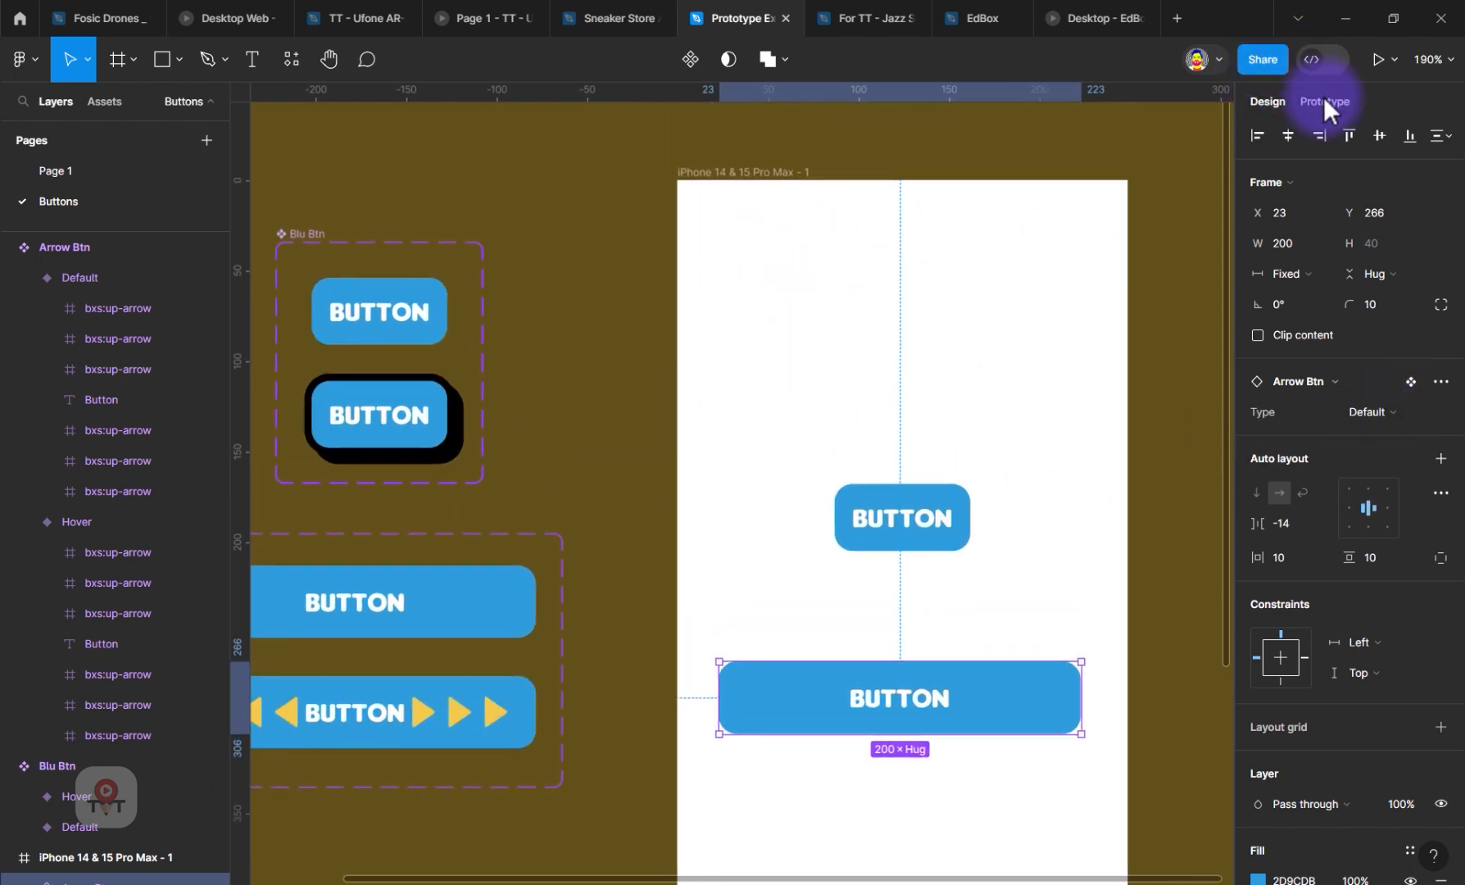
left_click(1325, 102)
left_click(666, 192)
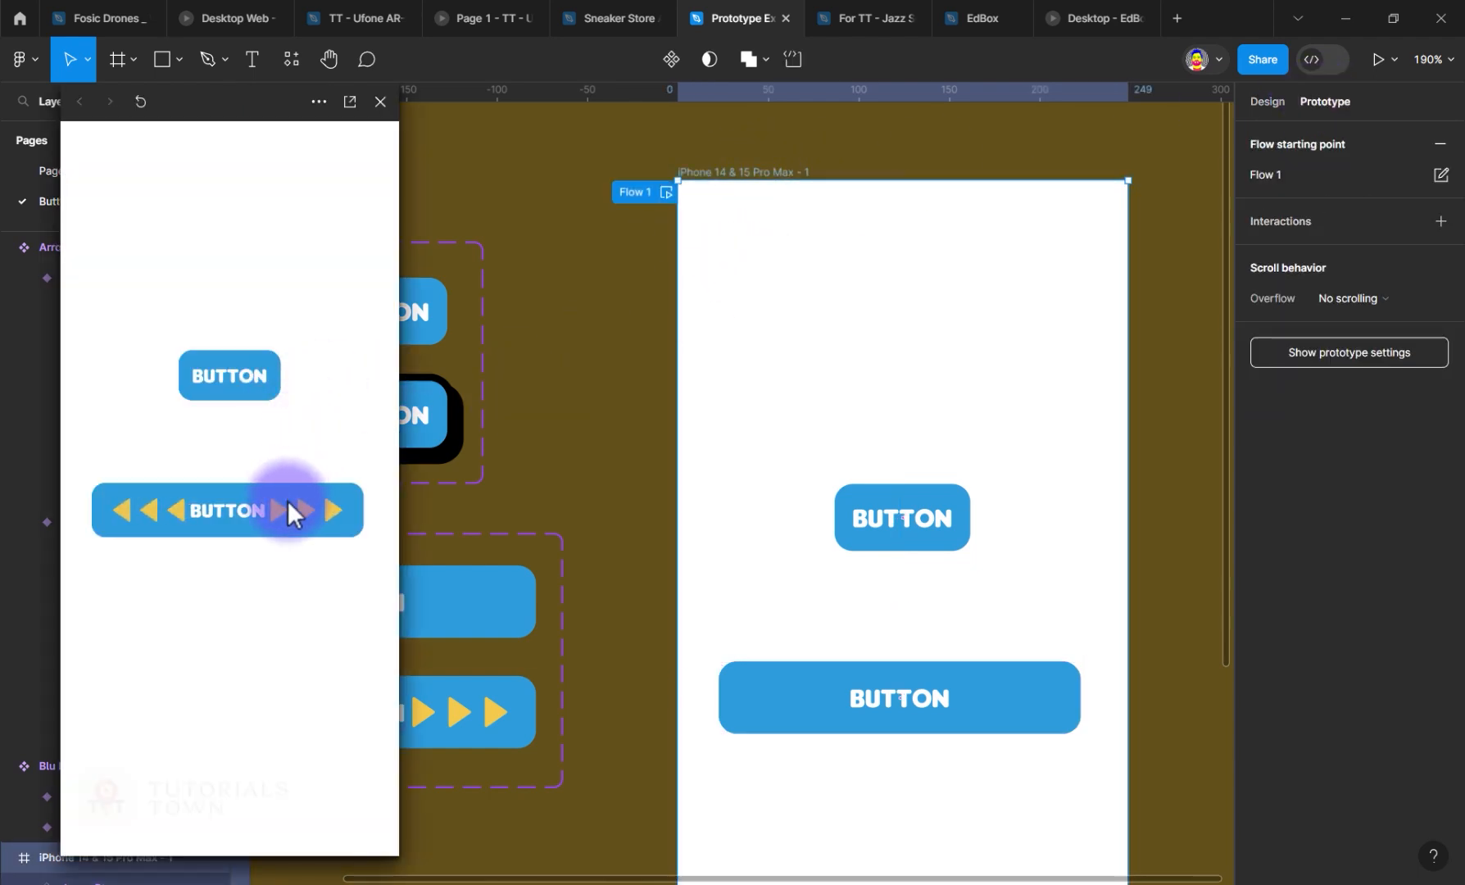
mouse_move(305, 517)
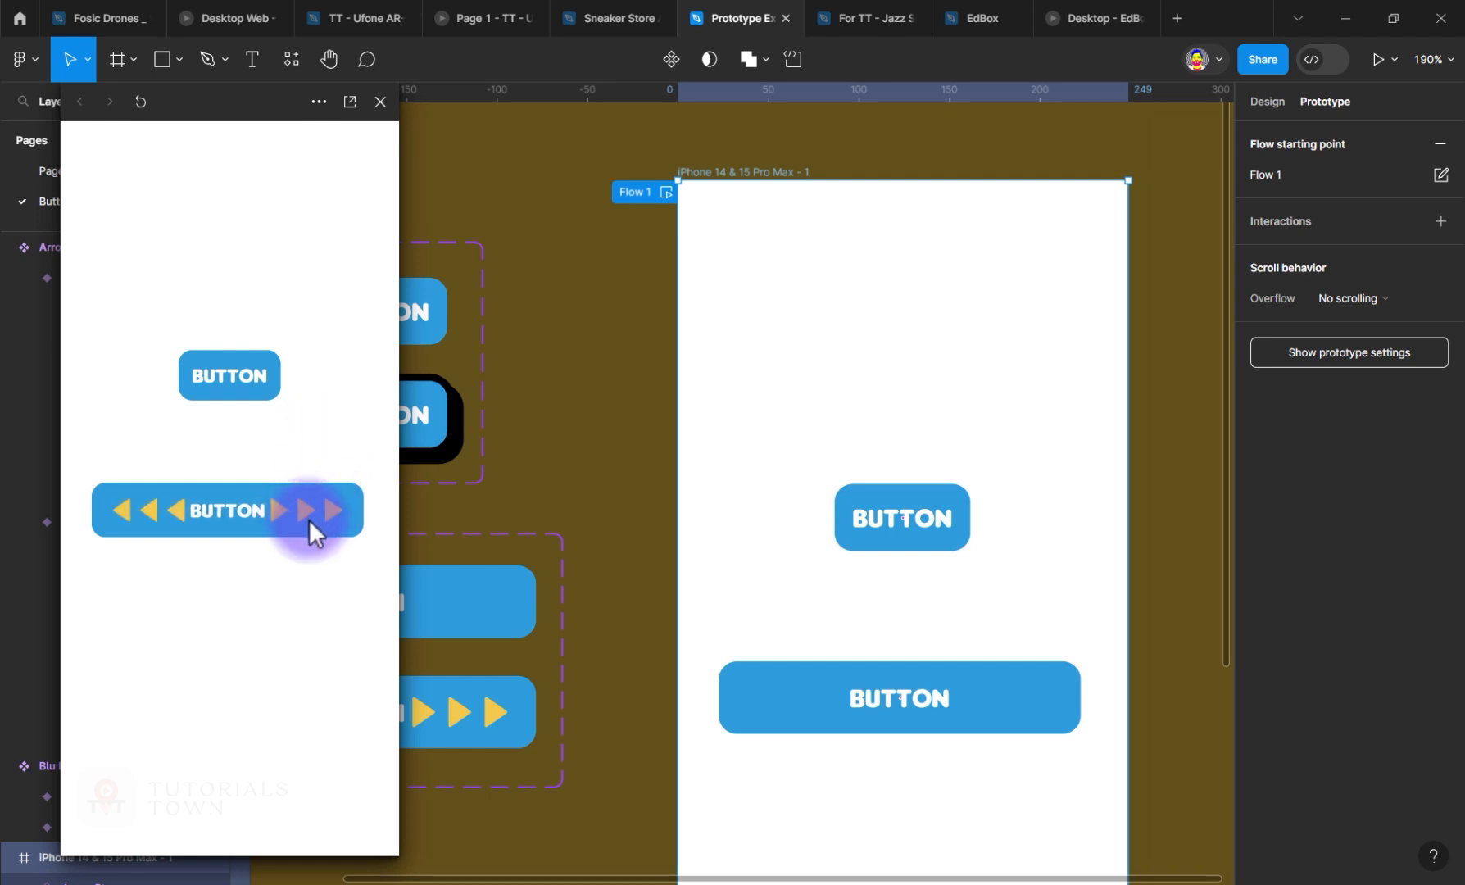
Step: Remove the leftover hover interaction from Arrow Btn's Hover variant
left_click_drag(507, 568, 798, 391)
left_click(705, 516)
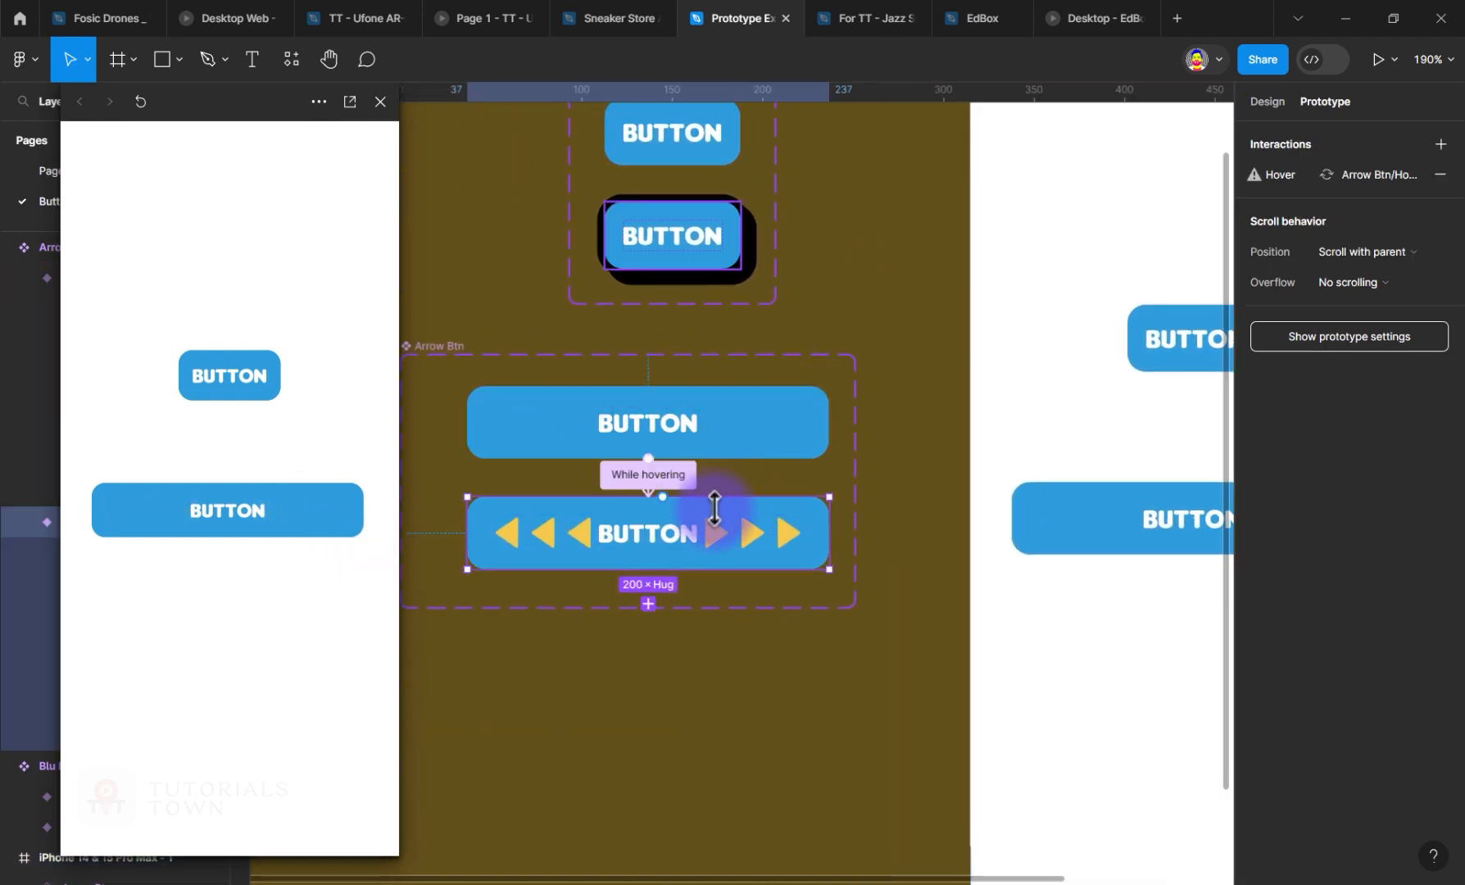
left_click(1269, 104)
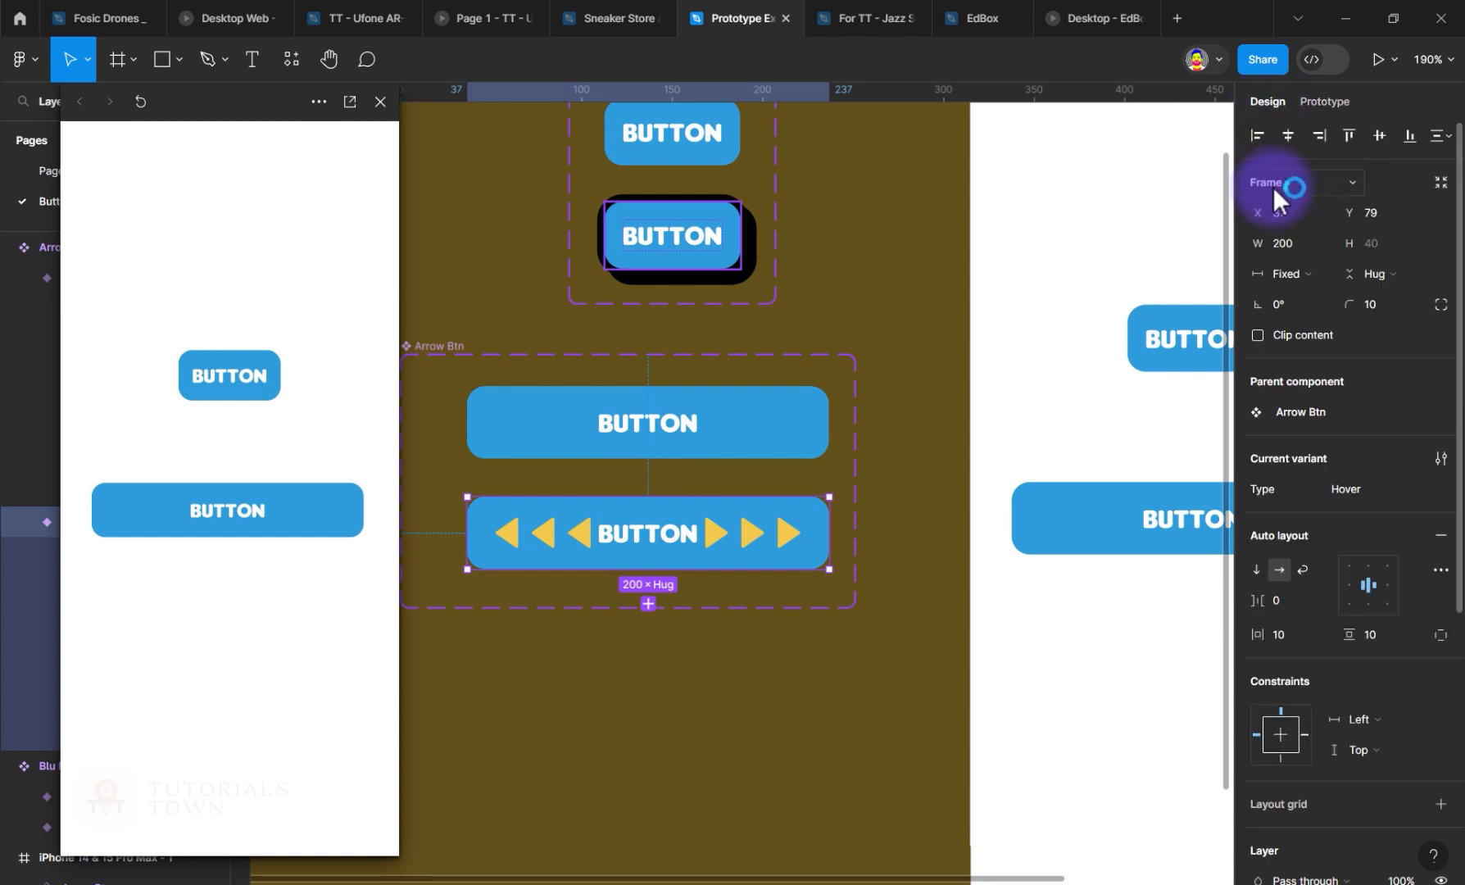
left_click(1317, 101)
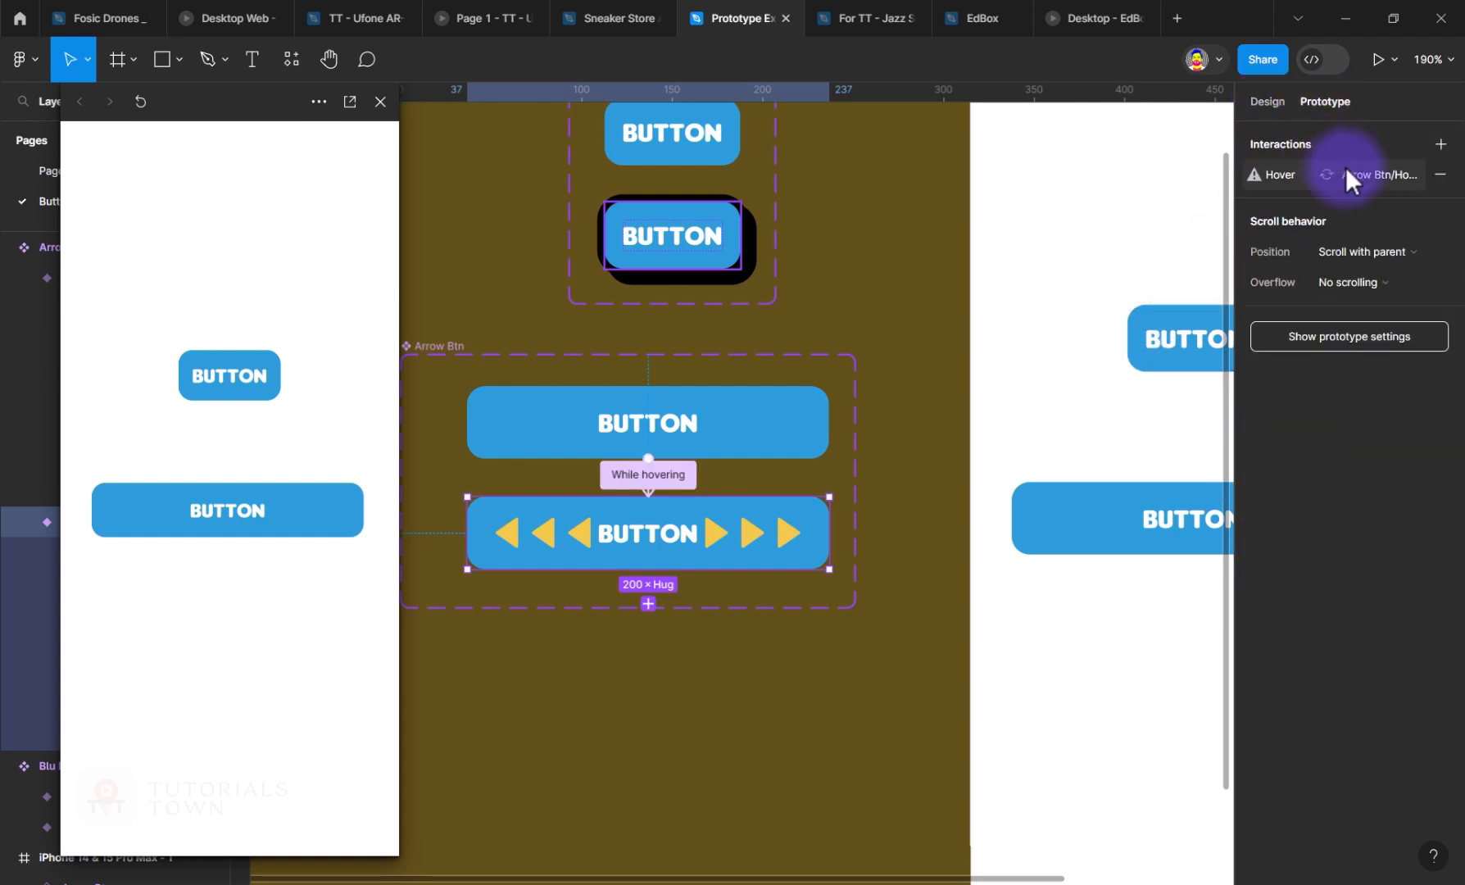
left_click(1428, 172)
Step: Add a stroke in the Blue 2 library colour to Arrow Btn's Hover variant
left_click(1267, 102)
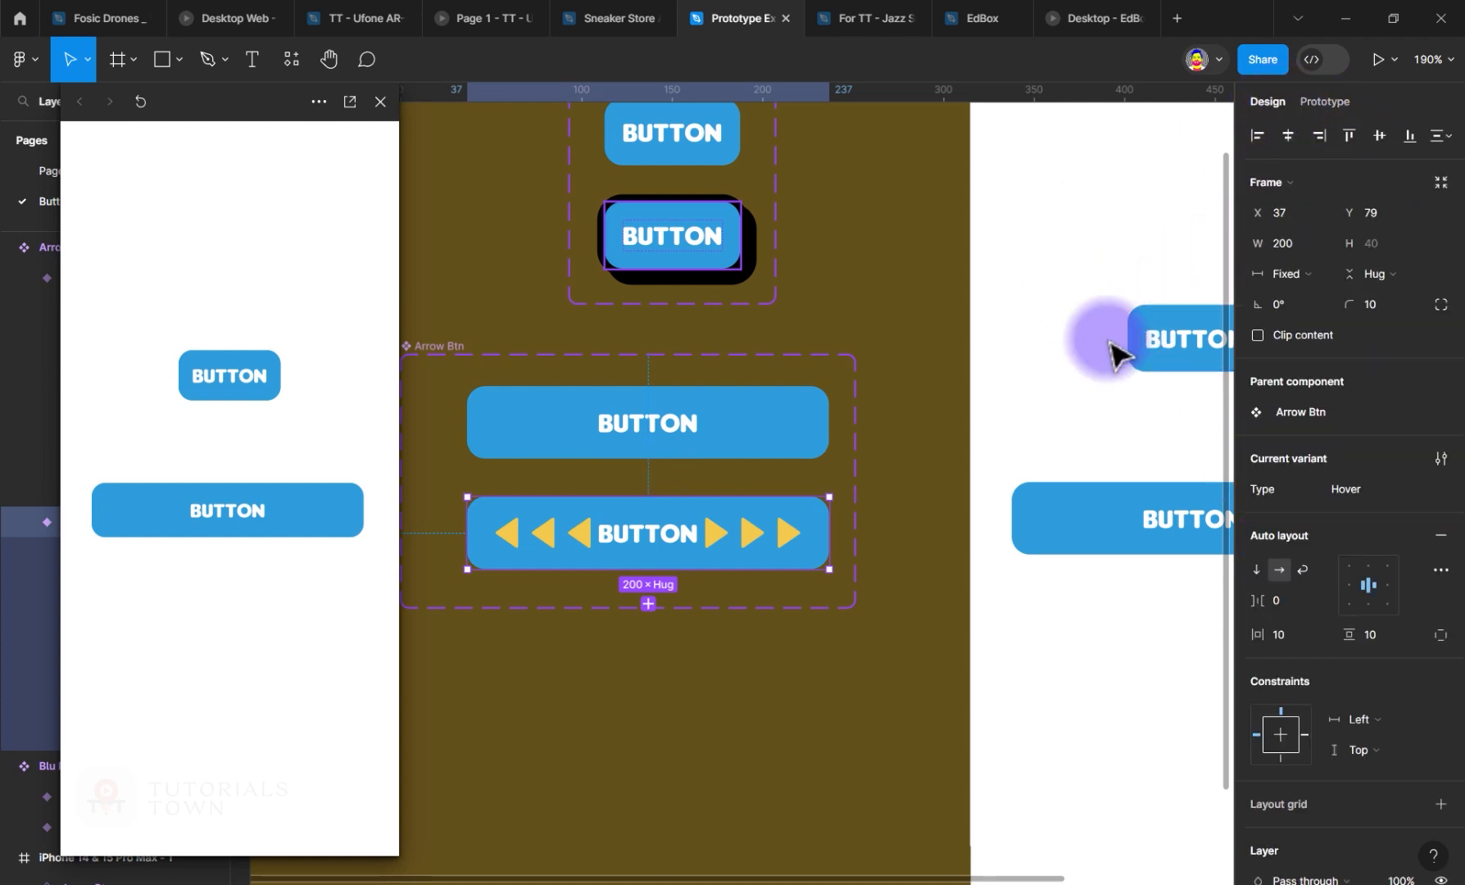
scroll(1331, 732, "down", 3)
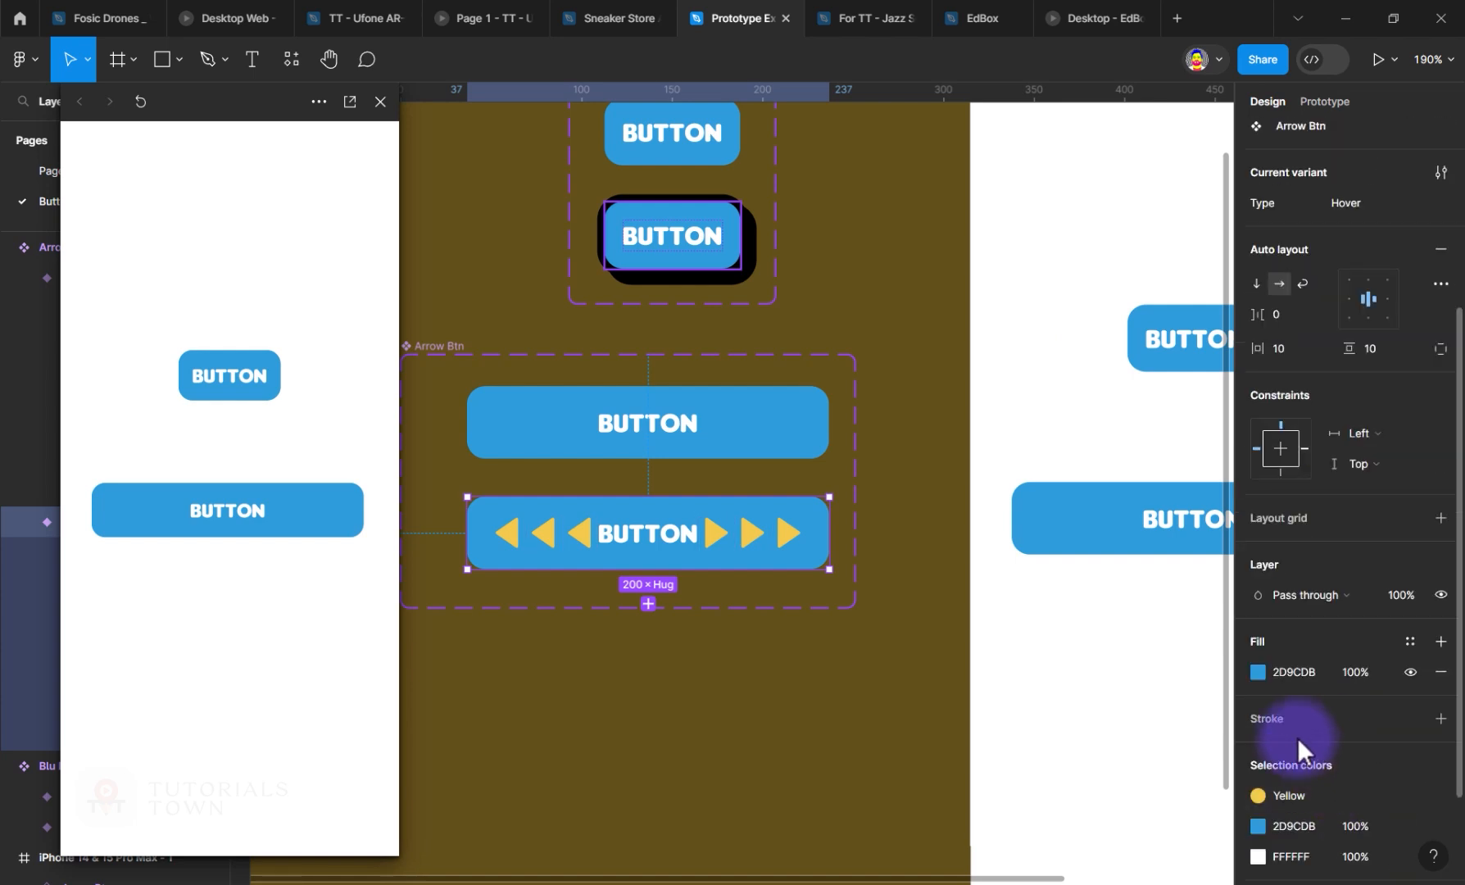
scroll(1297, 737, "down", 2)
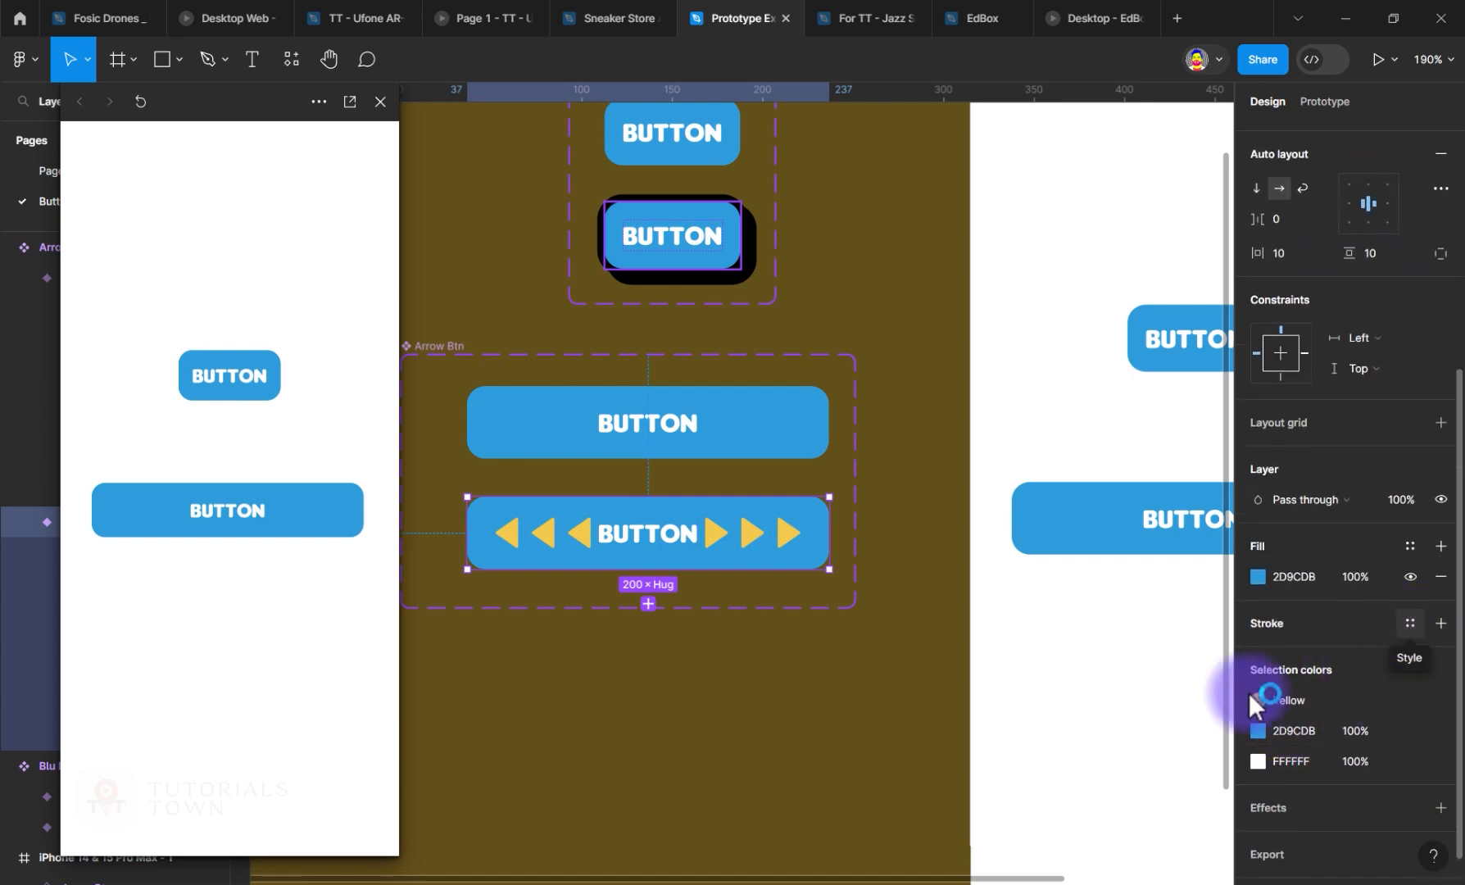
left_click(1409, 624)
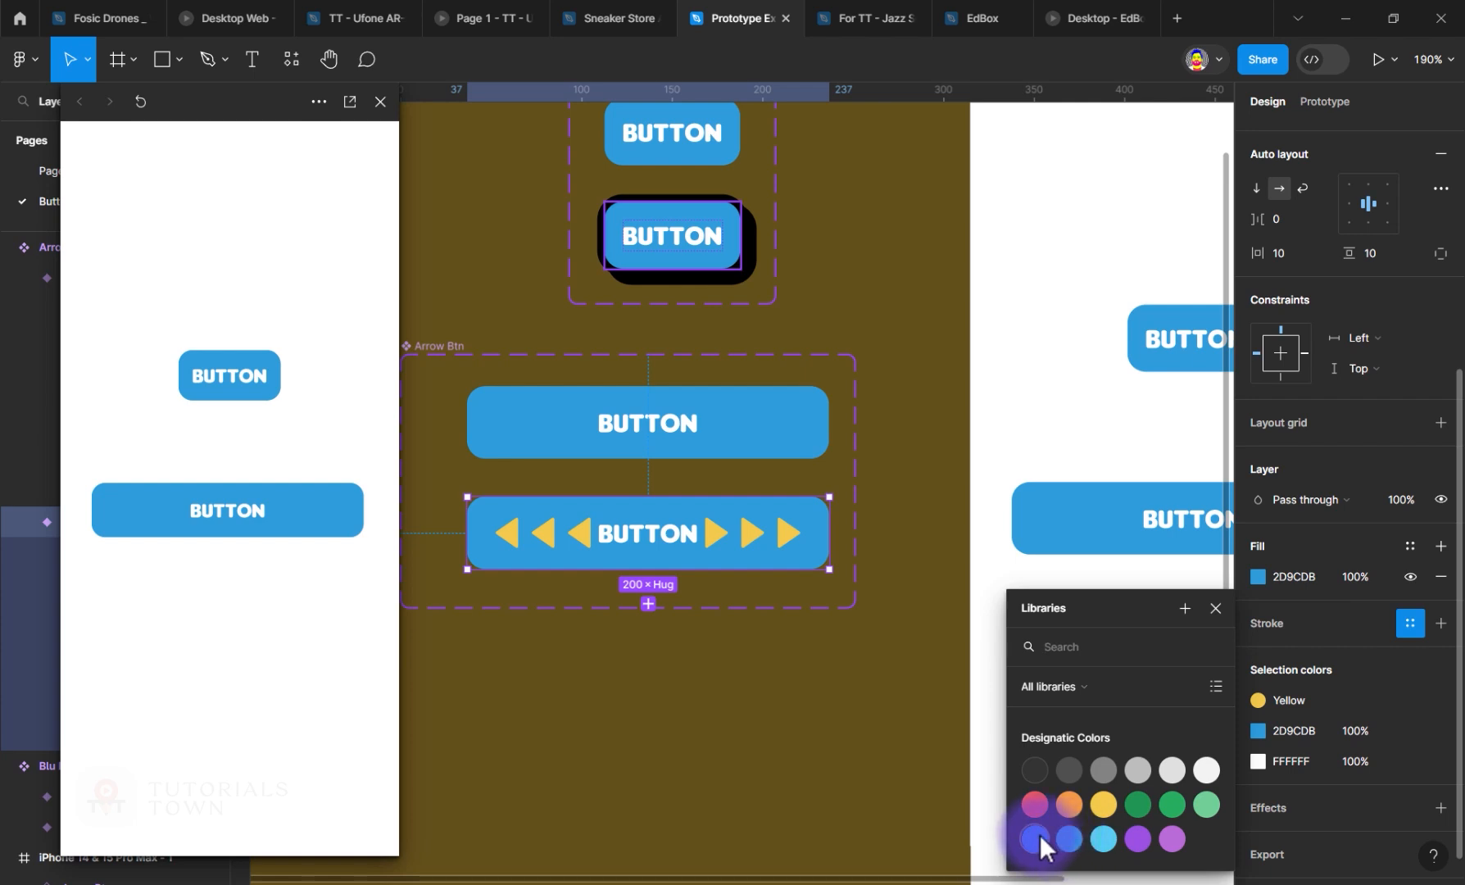
left_click(1103, 838)
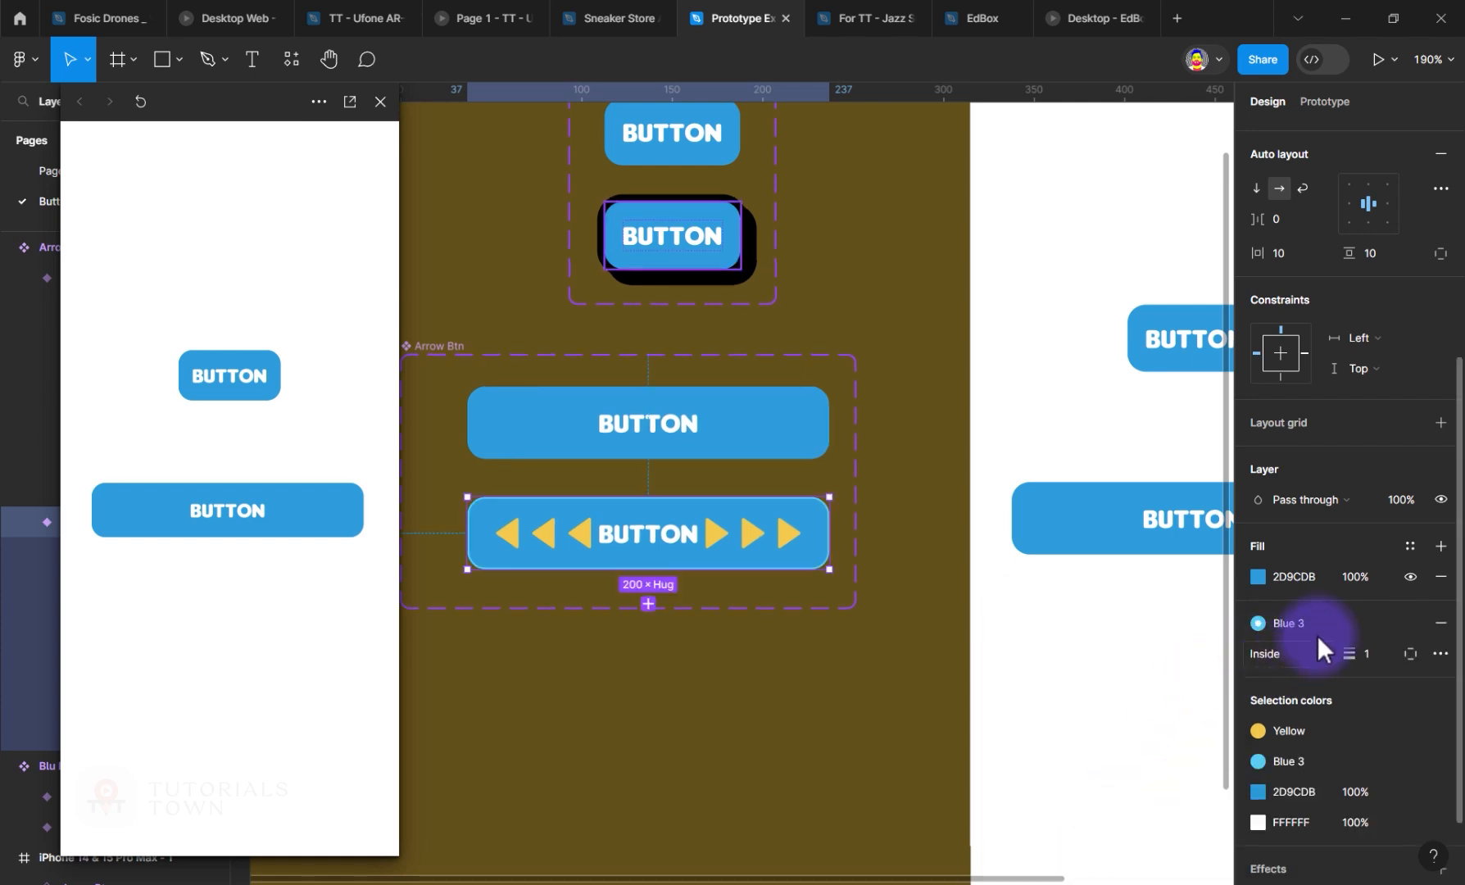
left_click(1334, 633)
left_click(1073, 834)
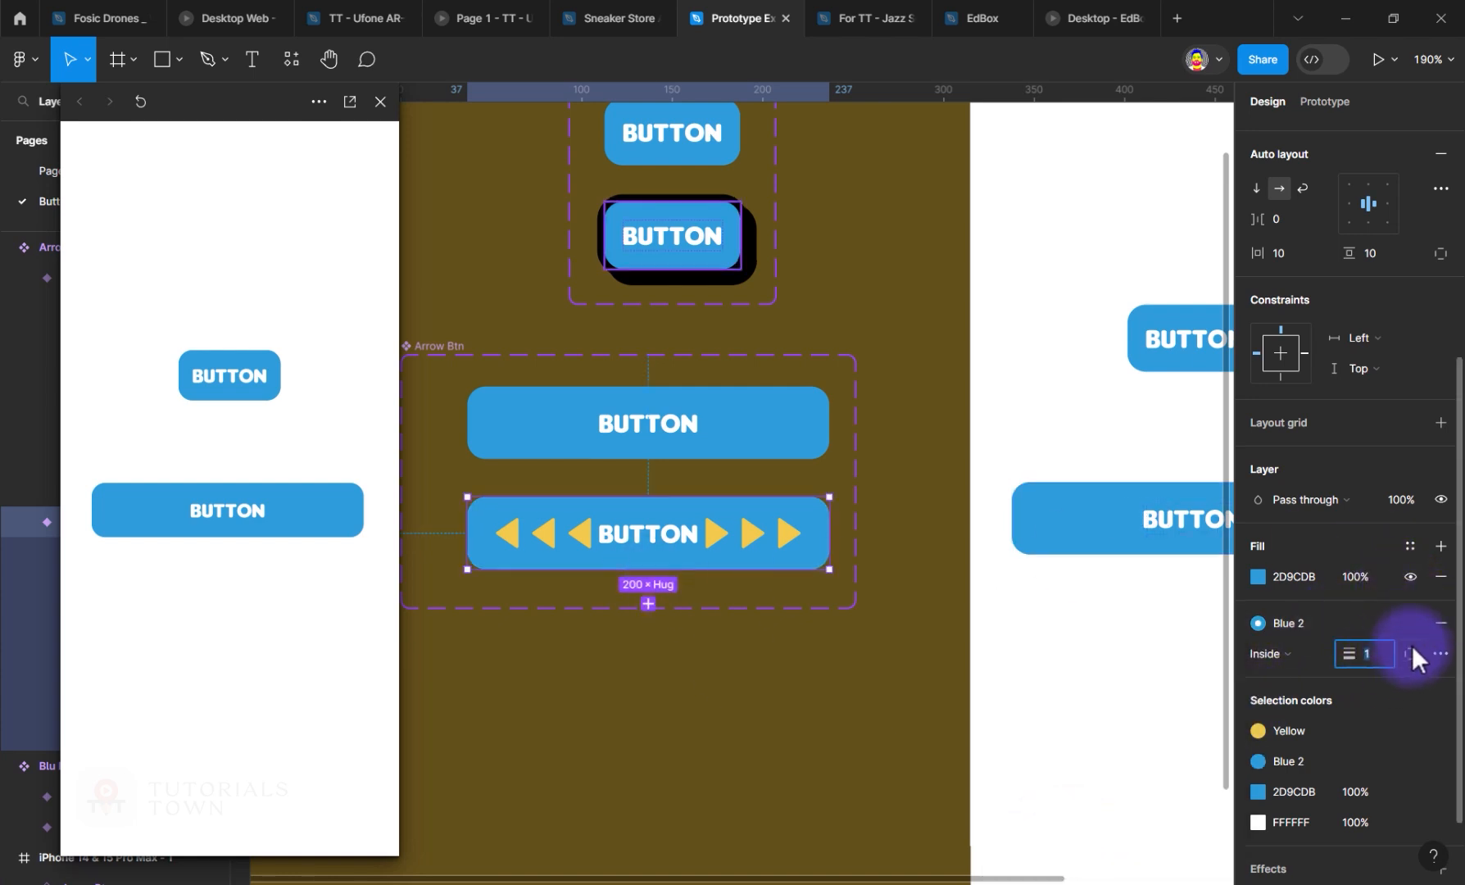
Step: Set the Hover variant's stroke thickness to 5 and its alignment to Outside
type("5")
key("Return")
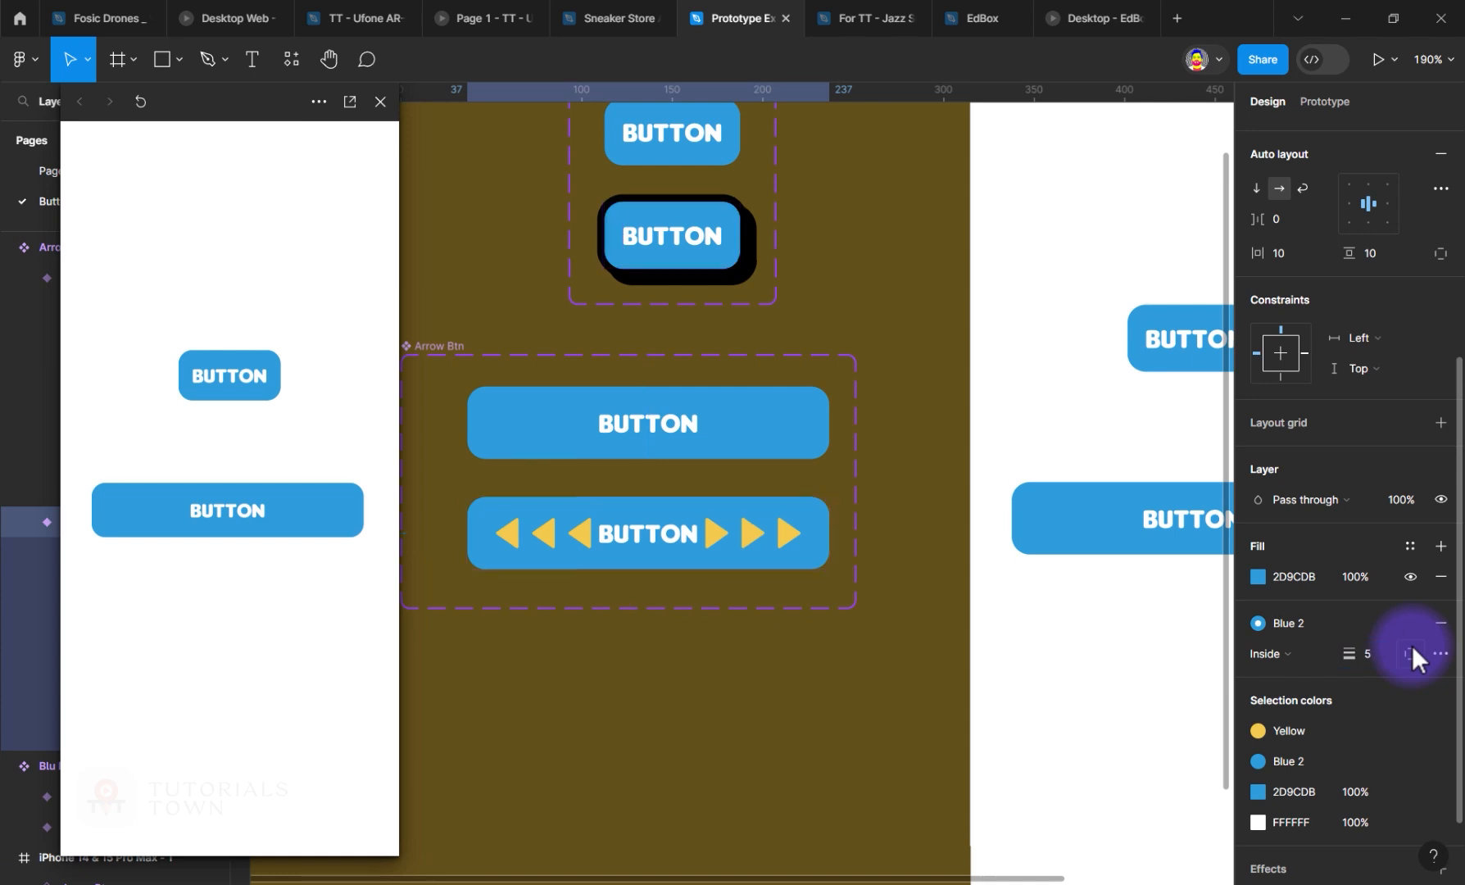
left_click(1268, 653)
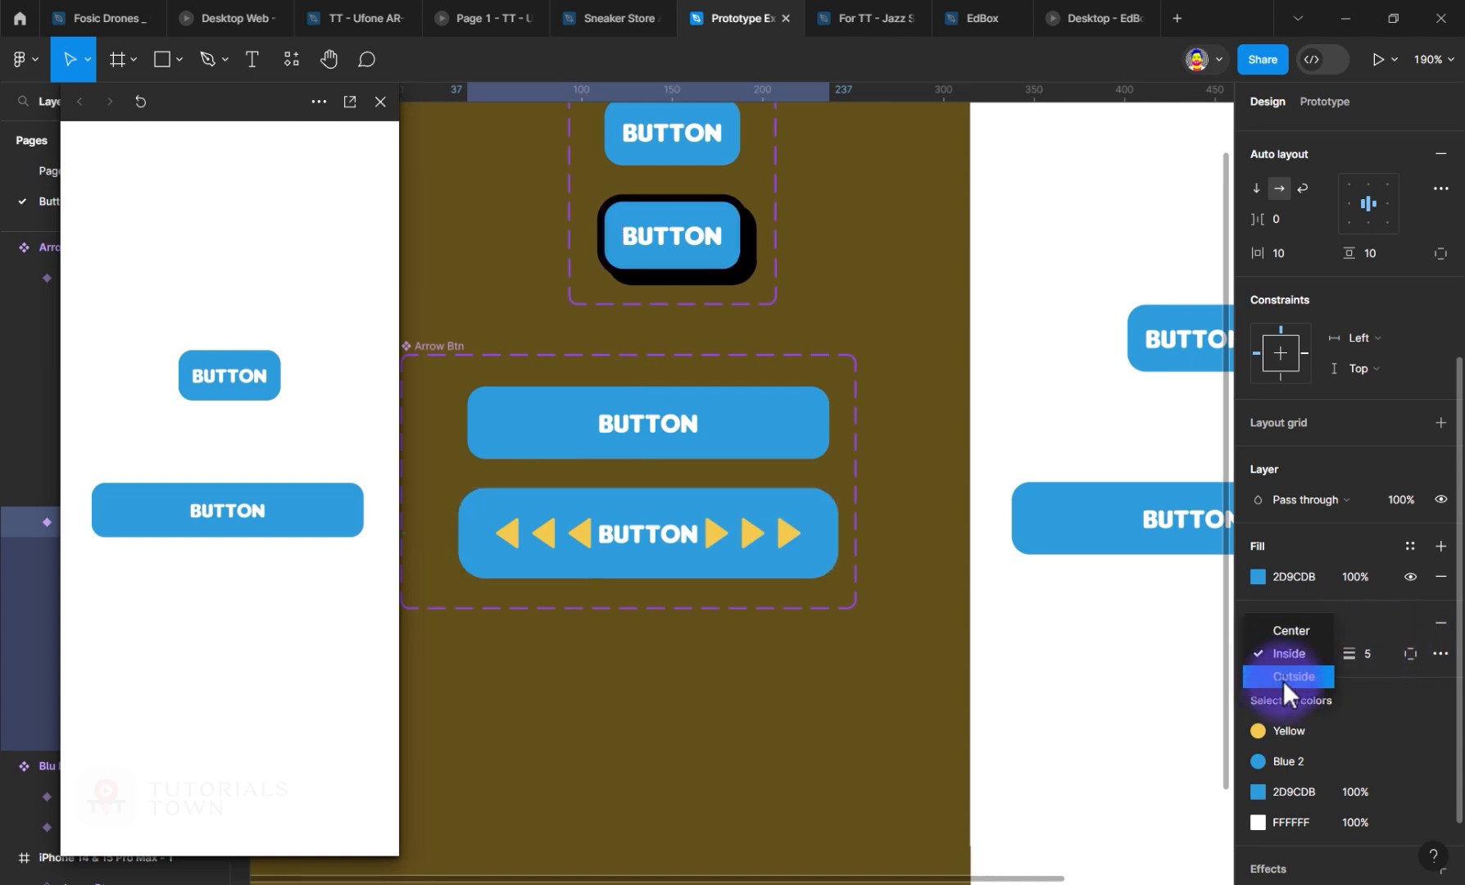
left_click(1283, 680)
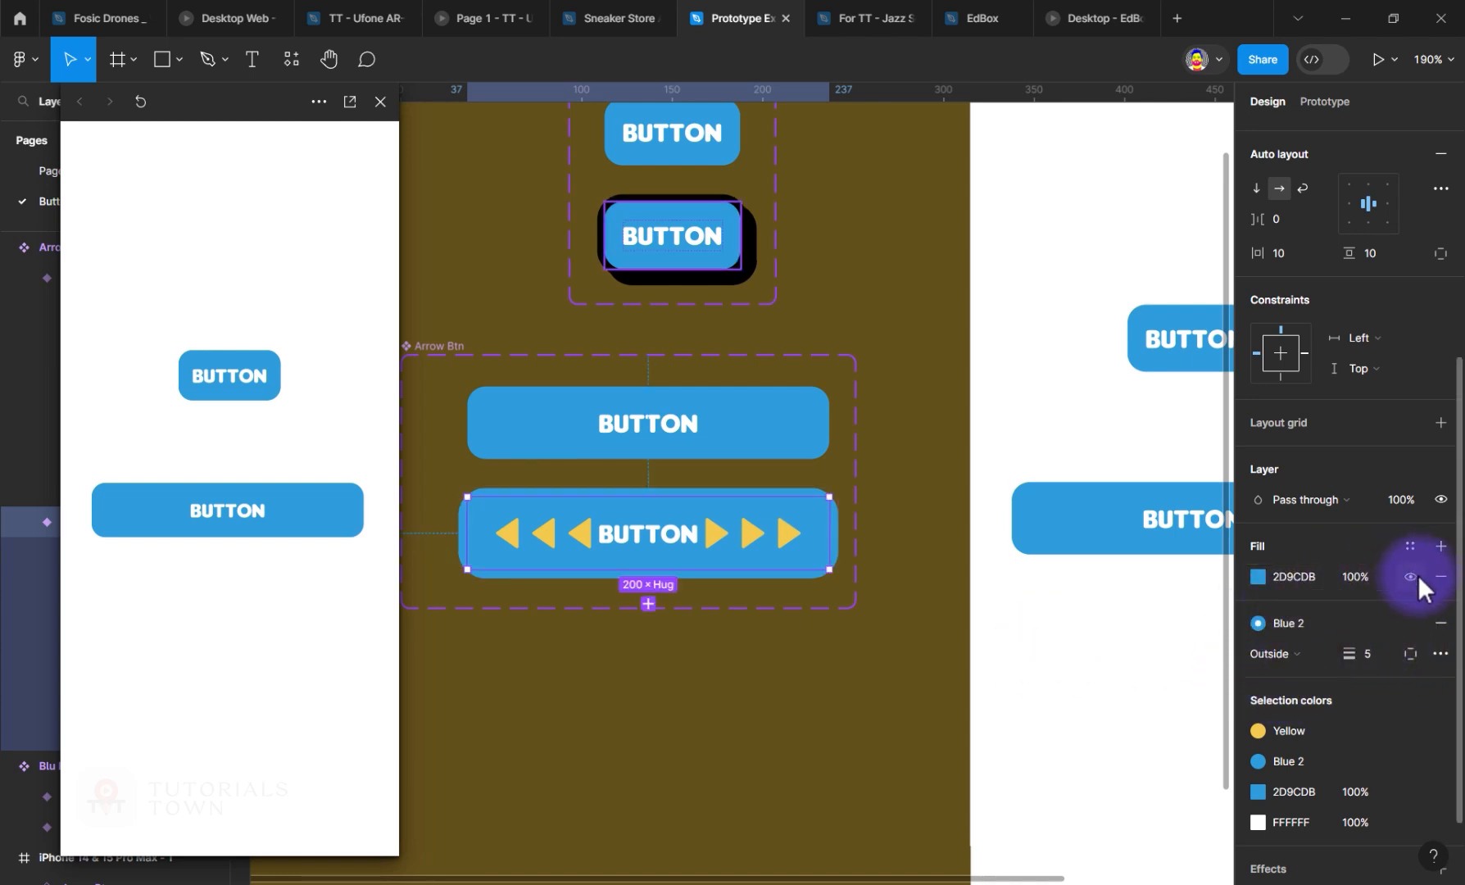
Step: Hide the blue fill of Arrow Btn's Hover variant and set its stroke alignment to Inside
left_click(1411, 576)
left_click(1301, 653)
left_click(1303, 624)
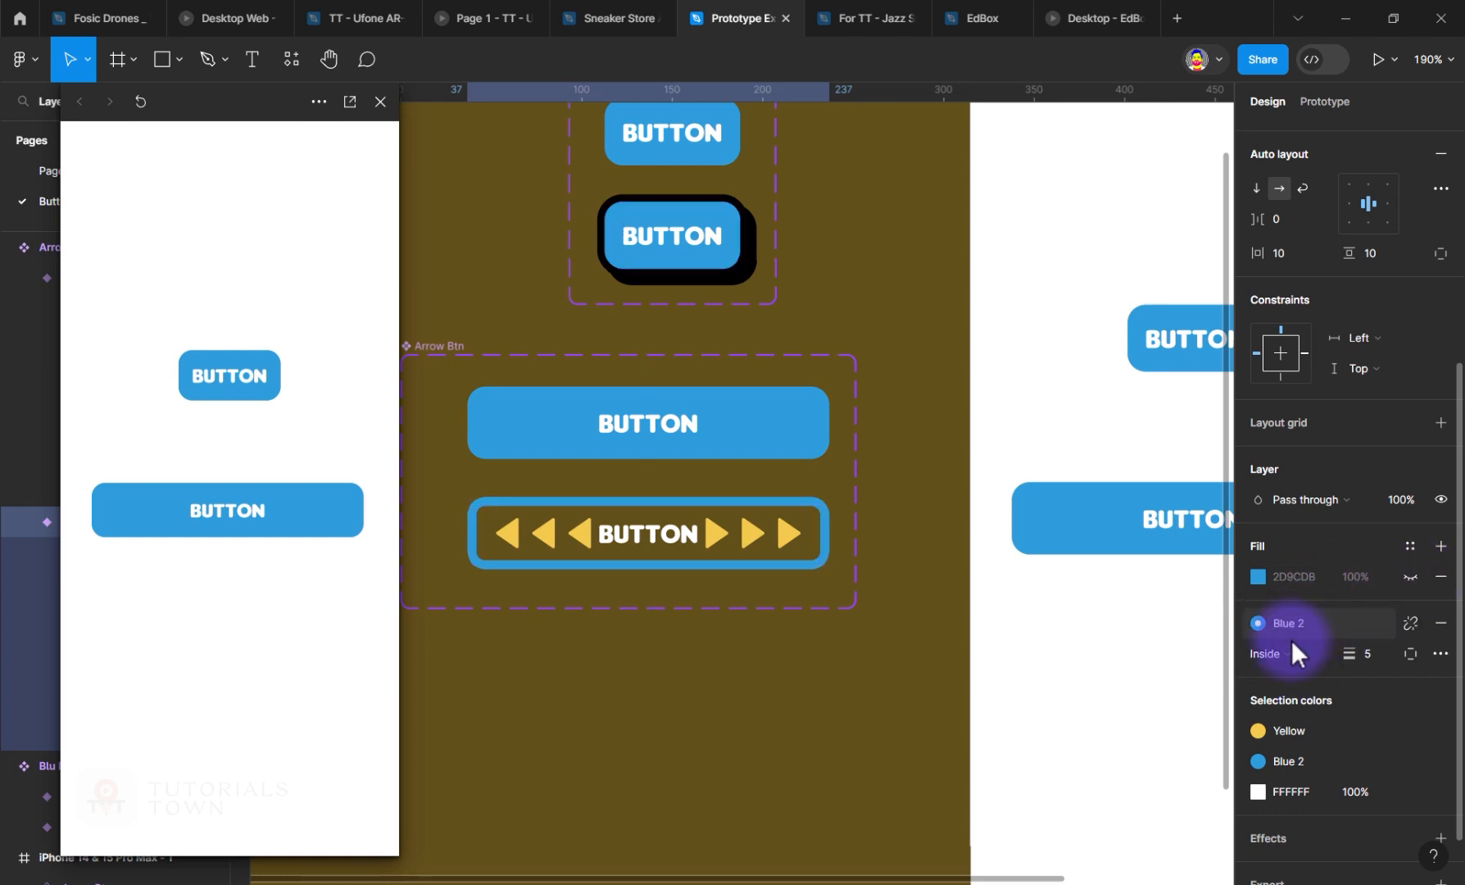
left_click(1288, 656)
left_click(1027, 652)
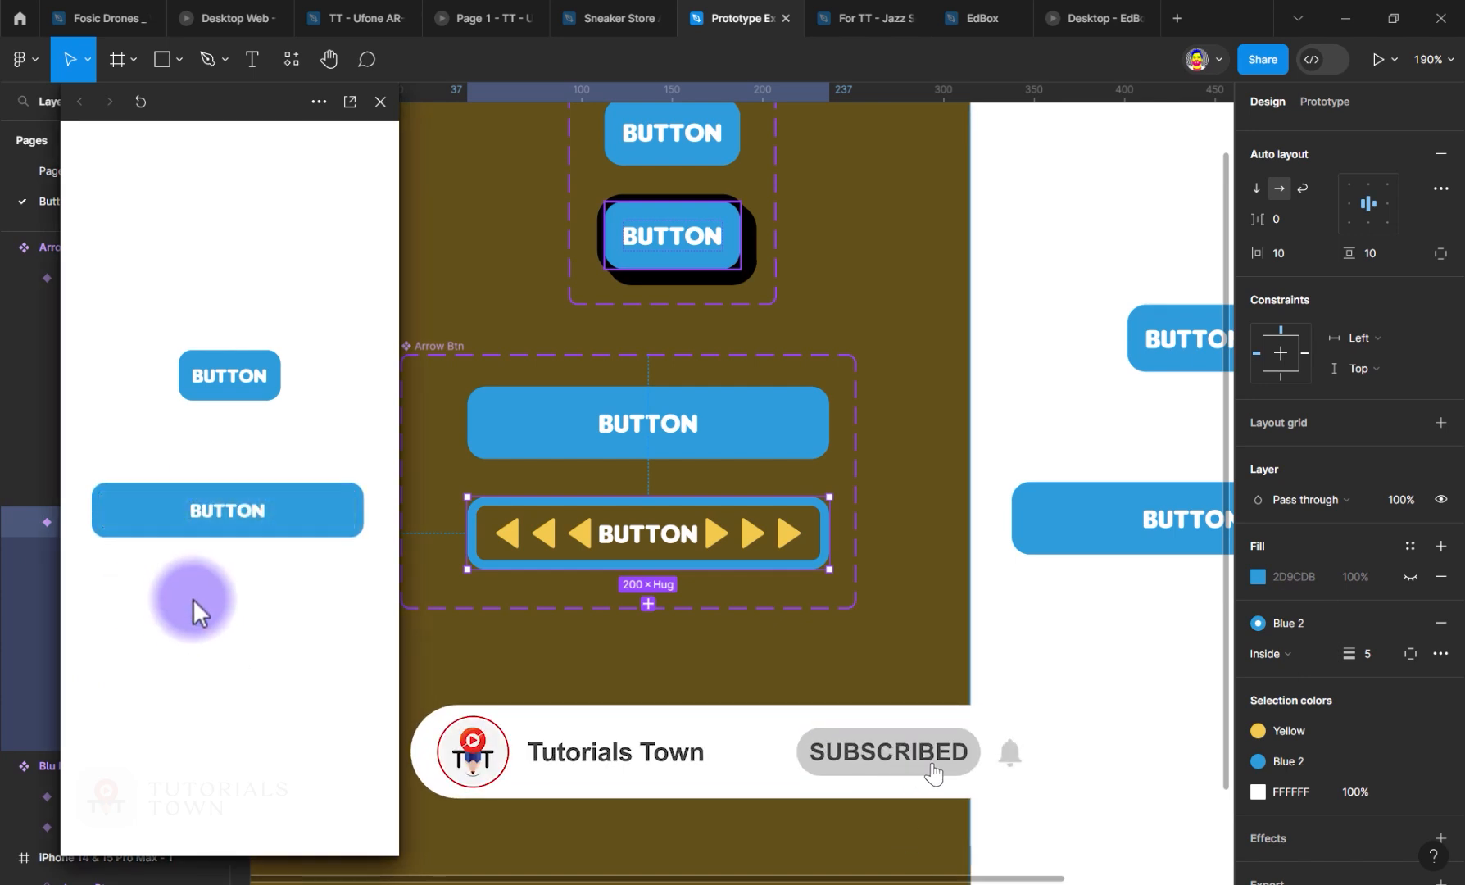
Step: Recolour the Hover variant's button text with the darkest grey from the Designatic Colors library
double_click(627, 557)
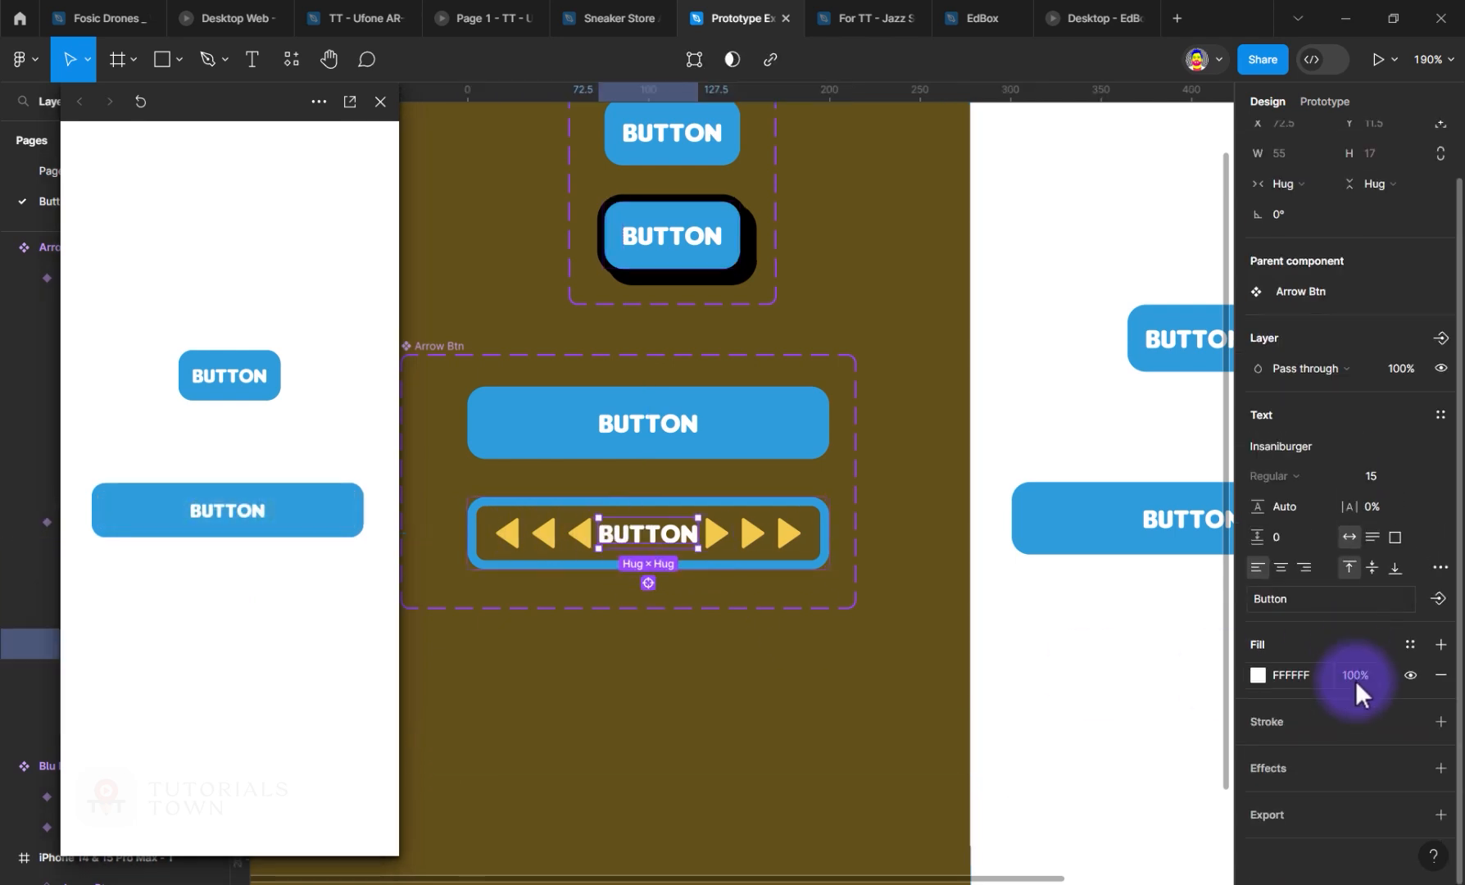
left_click(1408, 644)
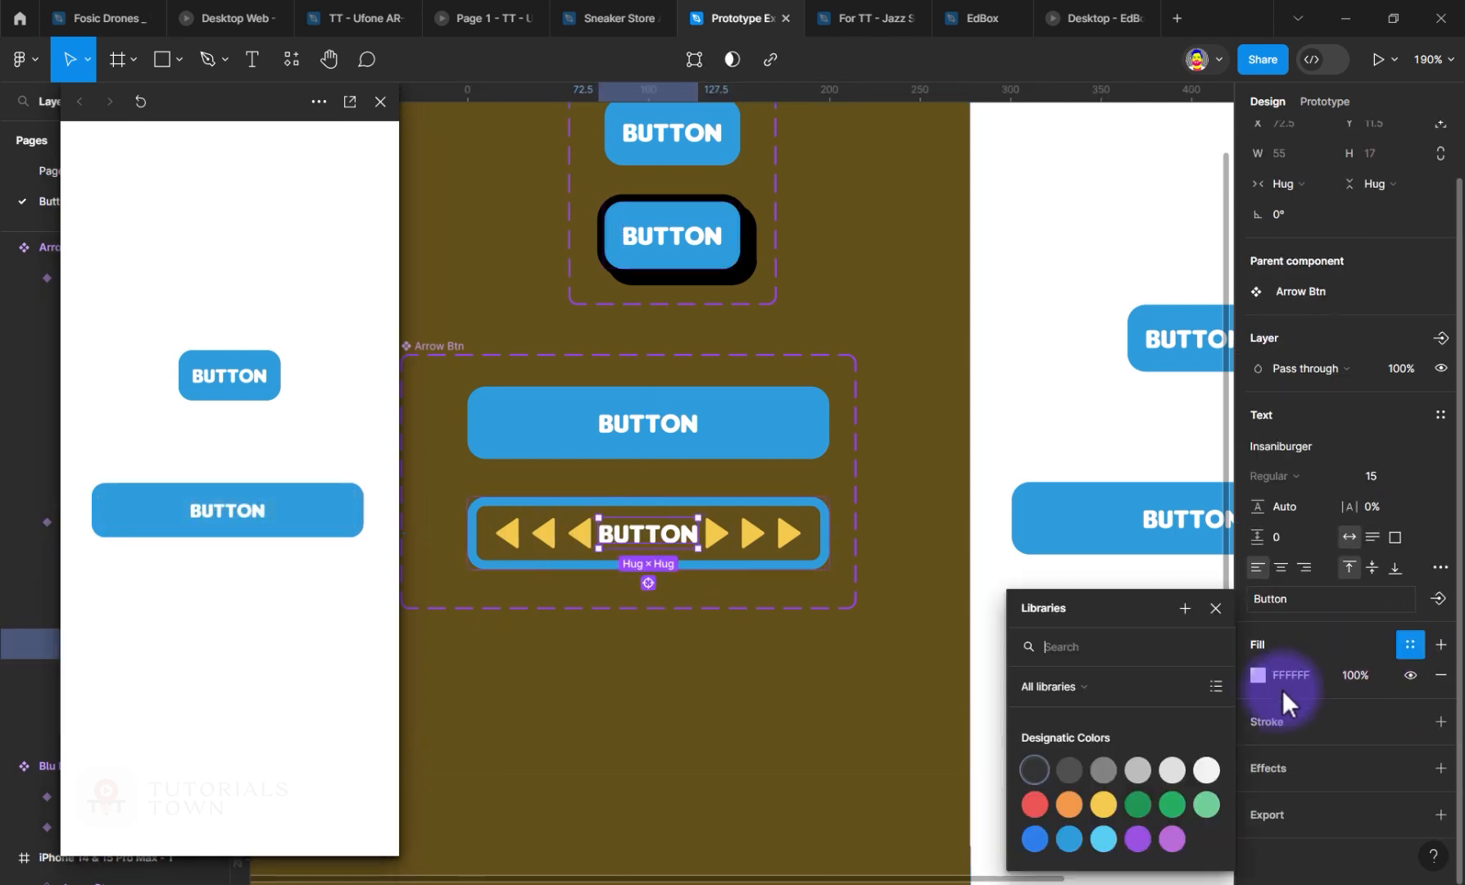
left_click(1034, 769)
left_click(562, 718)
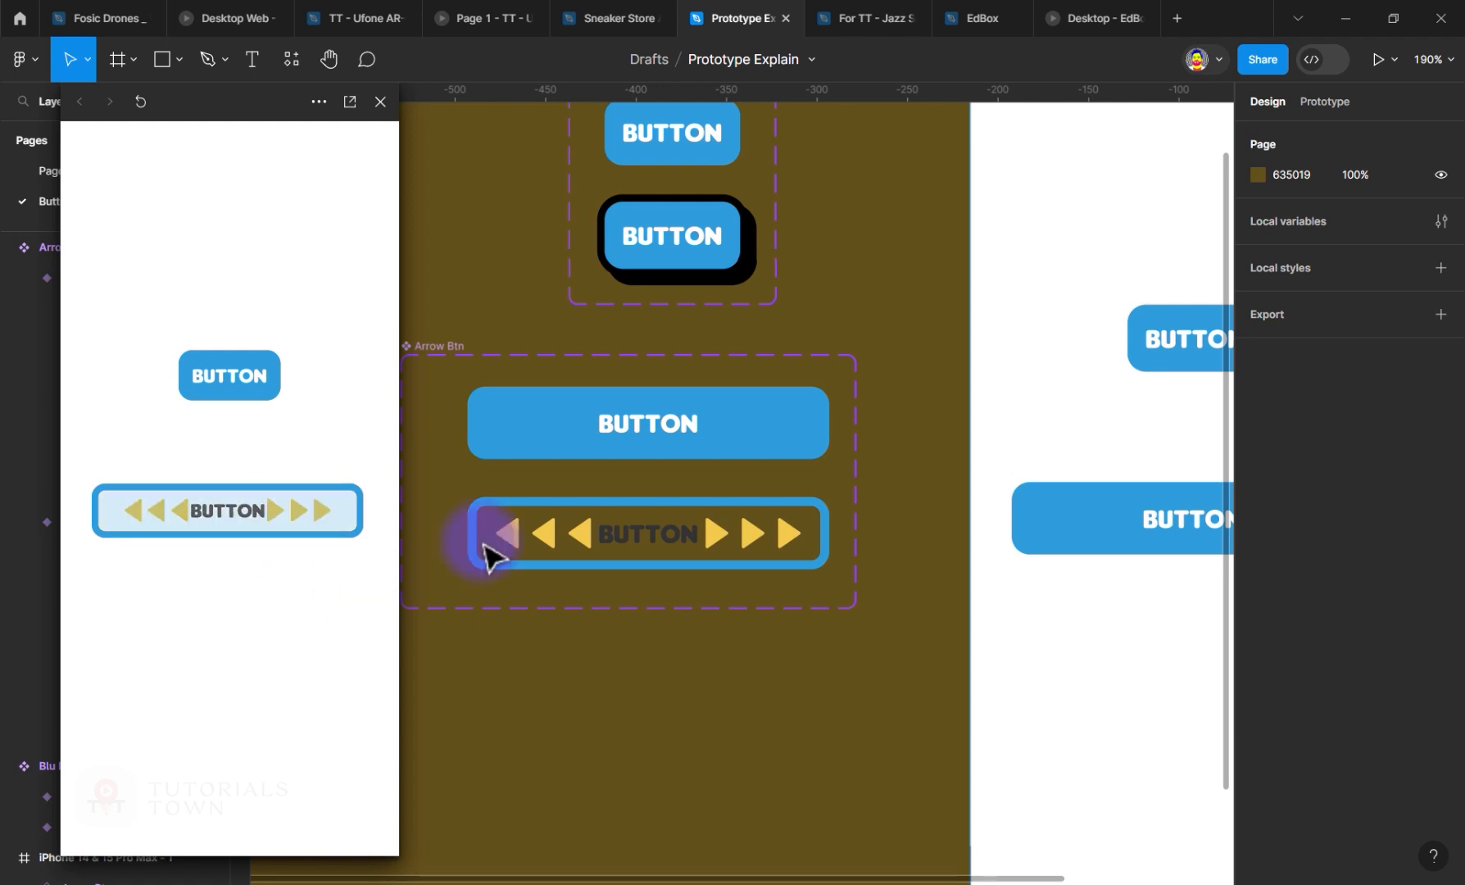
Step: Narrow Arrow Btn's Default variant symmetrically about its centre to a width of 128
left_click(562, 434)
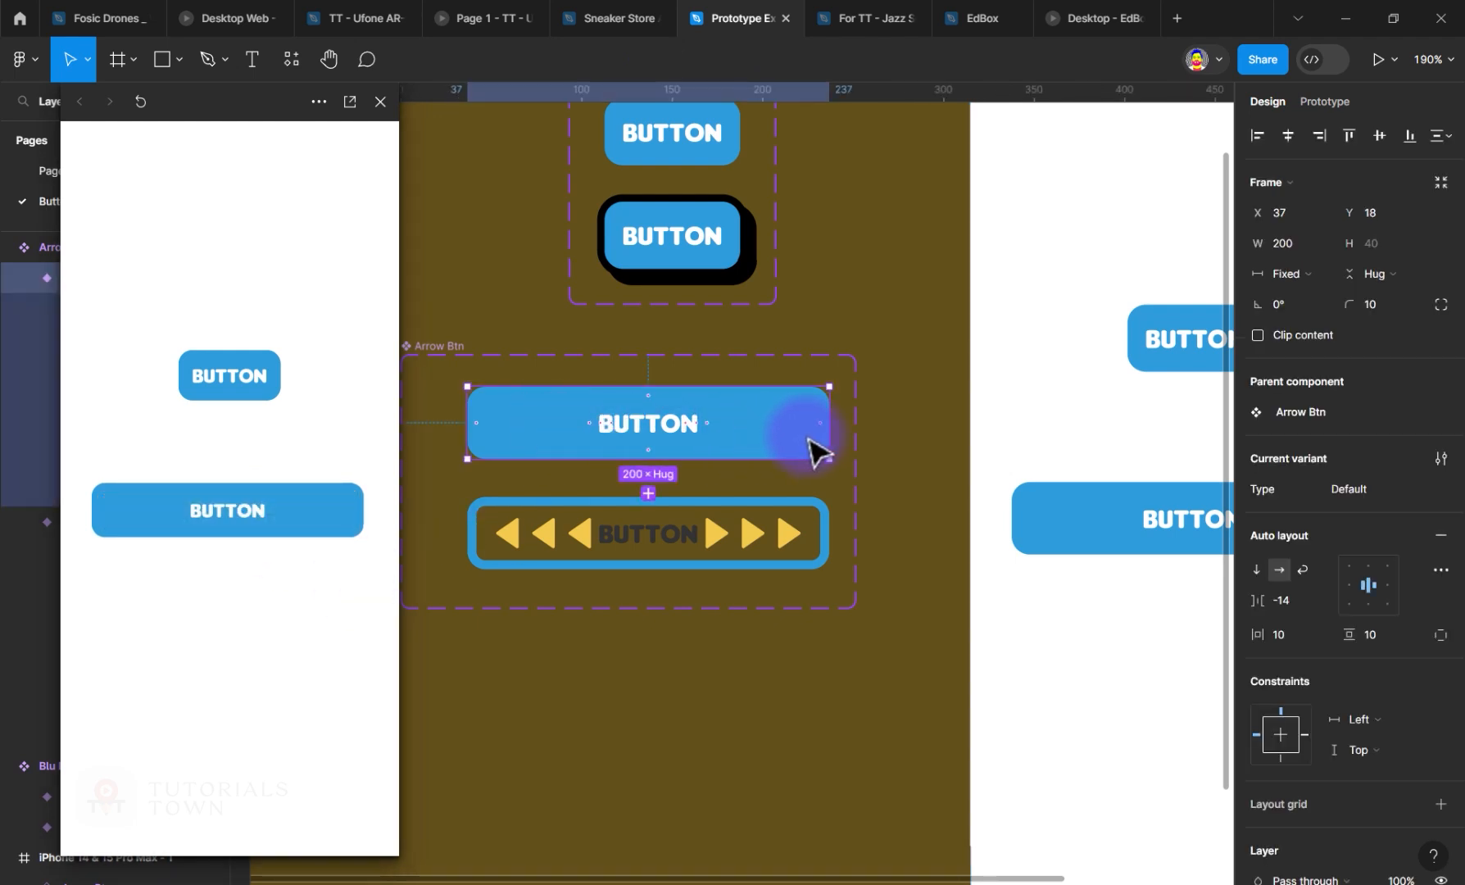
left_click_drag(827, 425, 762, 423)
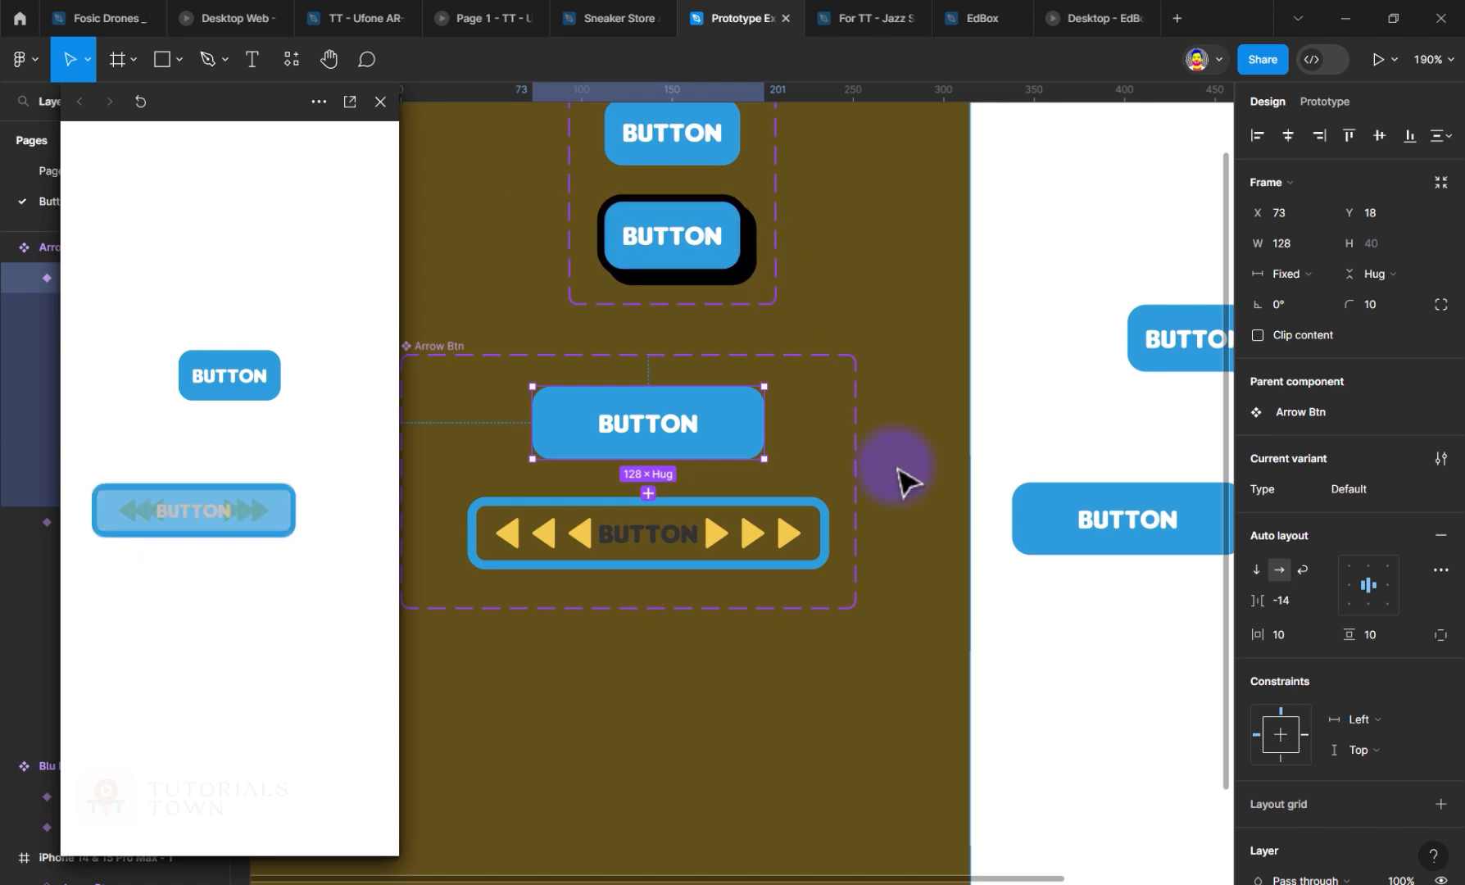
Step: View the Explore Now buttons in the EdBox desktop prototype and switch to the Jazz Scavenger Hunt file
left_click(1093, 28)
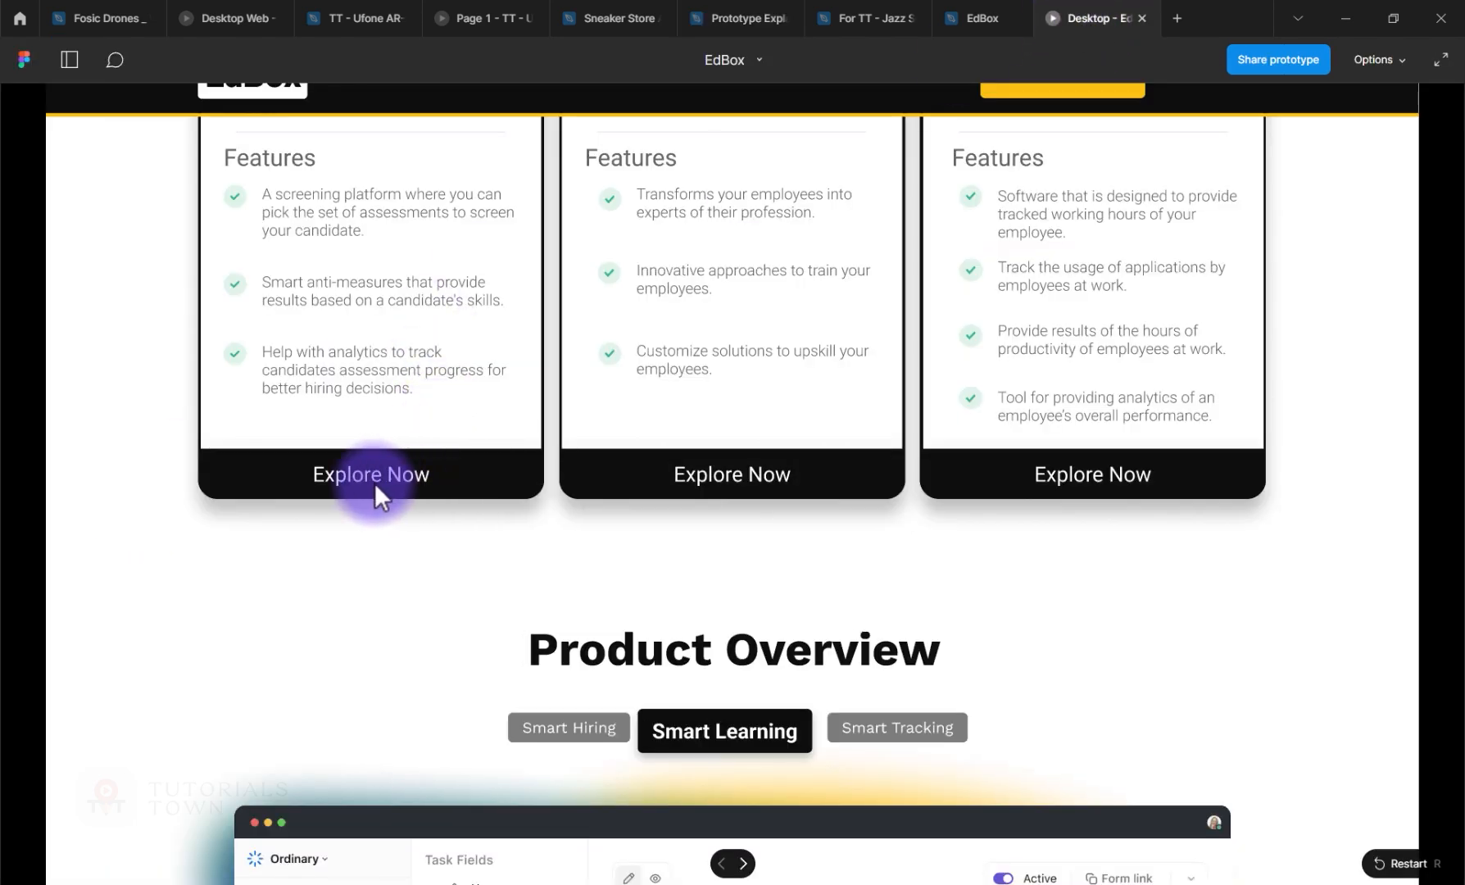
left_click(868, 18)
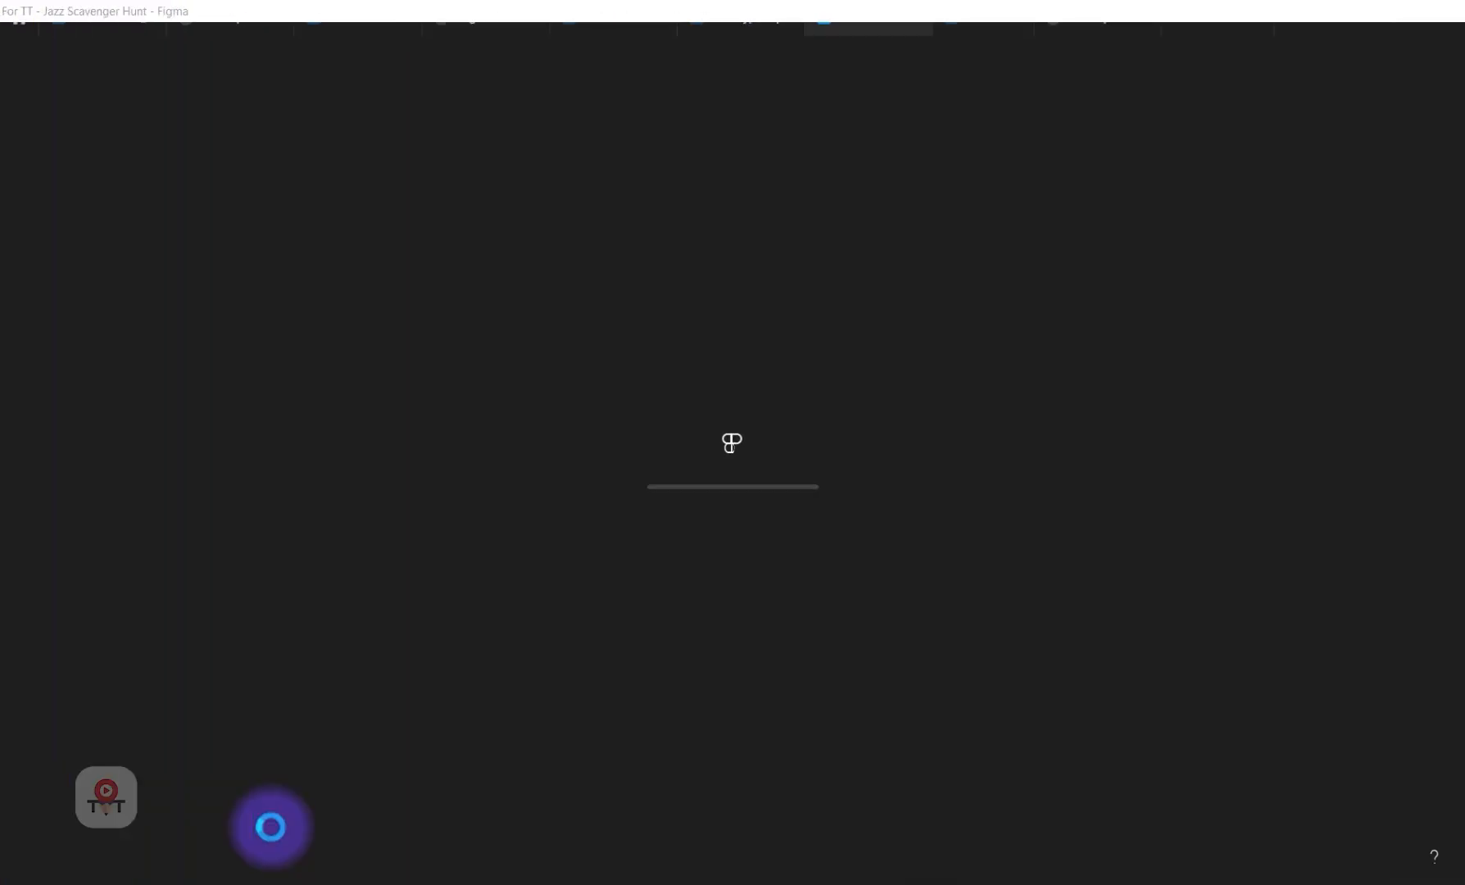